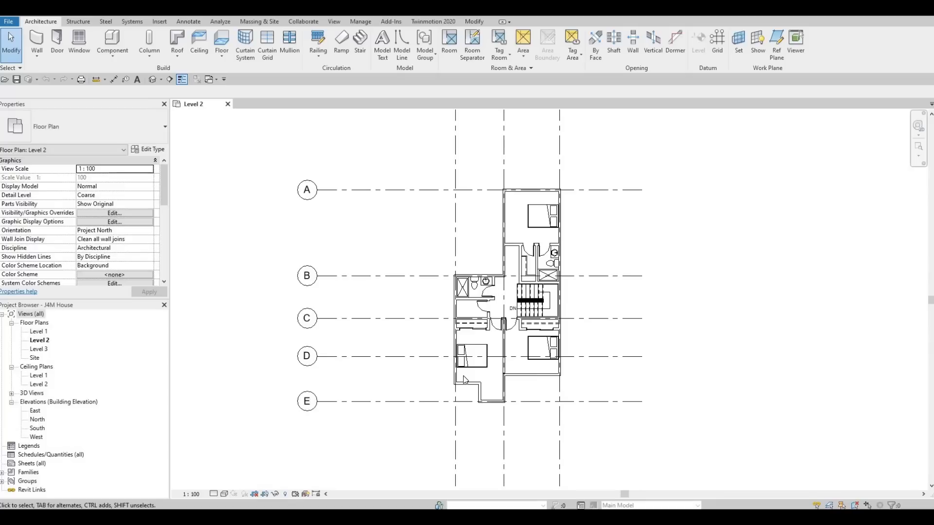
Nudge the queen bed in the lower-right bedroom down until it sits about 700 mm from the room's lower wall.
{"action": "scroll", "coordinate": [606, 365], "scroll_direction": "up", "scroll_amount": 2}
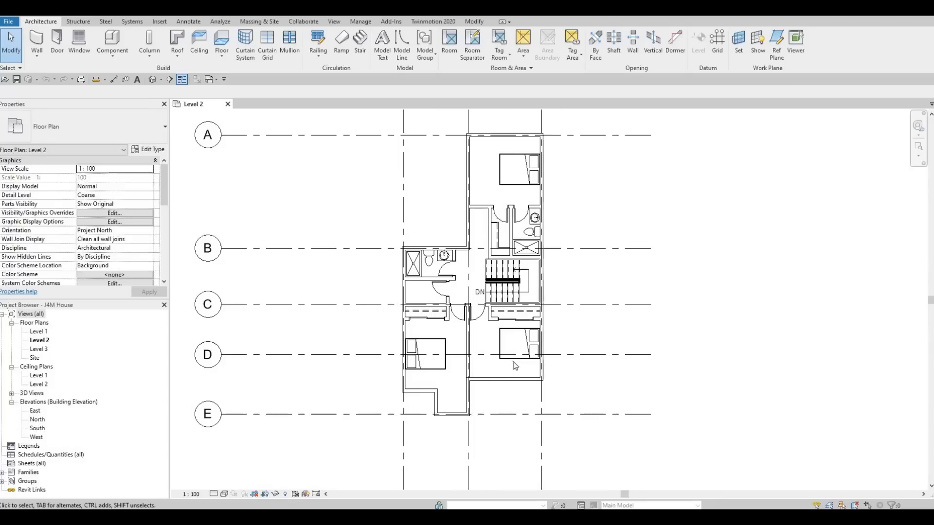
{"action": "scroll", "coordinate": [514, 366], "scroll_direction": "up", "scroll_amount": 2}
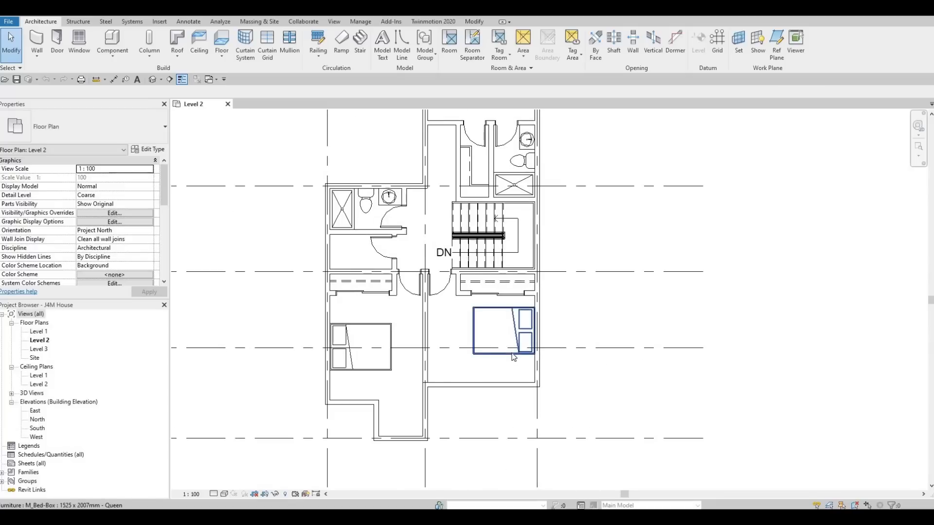
{"action": "key", "text": "Down"}
{"action": "key", "text": "Down"}
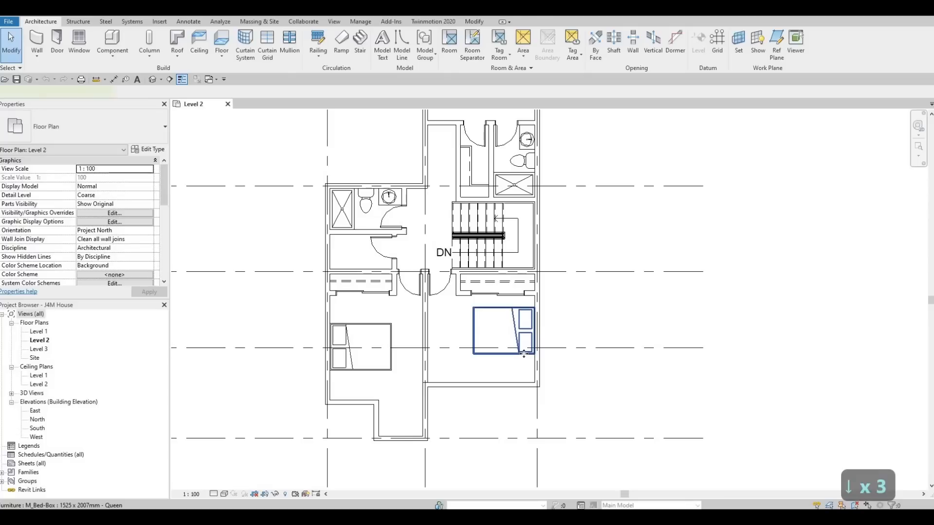
{"action": "left_click", "coordinate": [524, 353]}
{"action": "key", "text": "Down"}
{"action": "key", "text": "Down"}
{"action": "key", "text": "Down"}
{"action": "key", "text": "Down"}
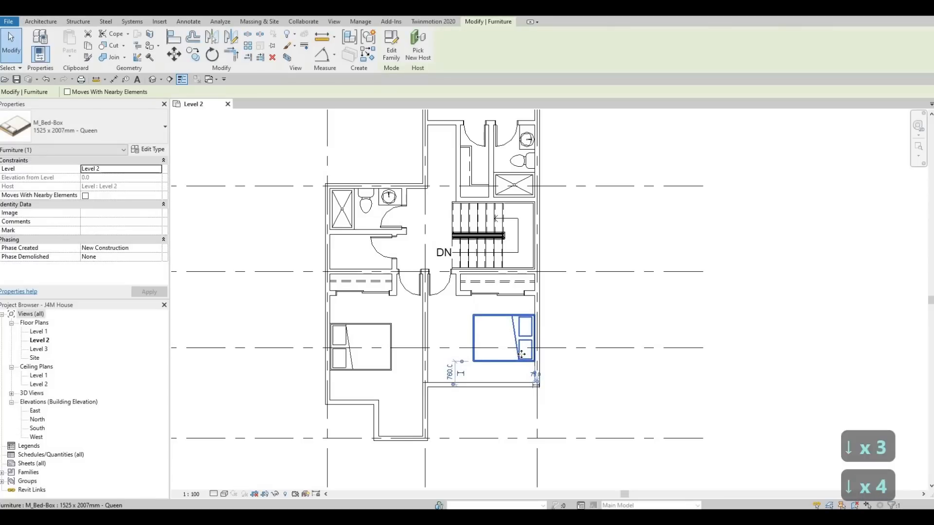
{"action": "key", "text": "Down"}
{"action": "key", "text": "Down"}
{"action": "key", "text": "Up"}
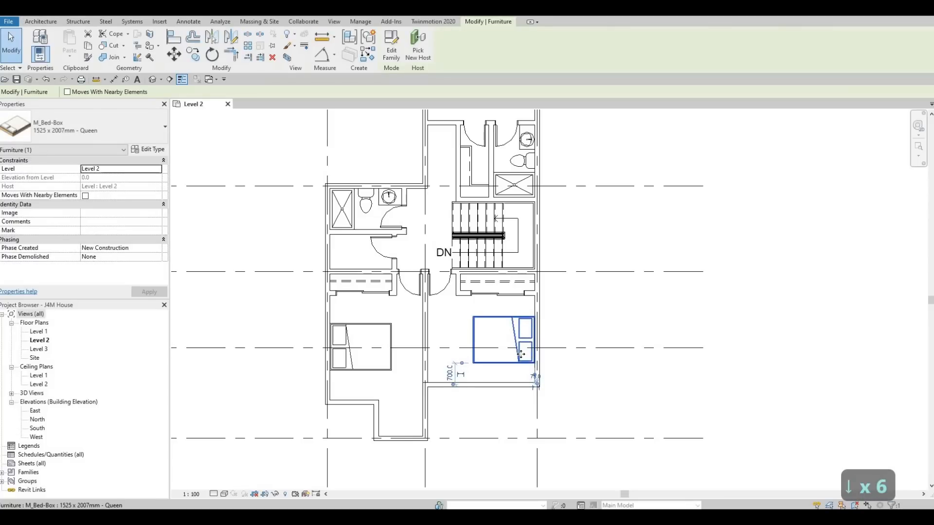
{"action": "key", "text": "Escape"}
{"action": "key", "text": "Escape"}
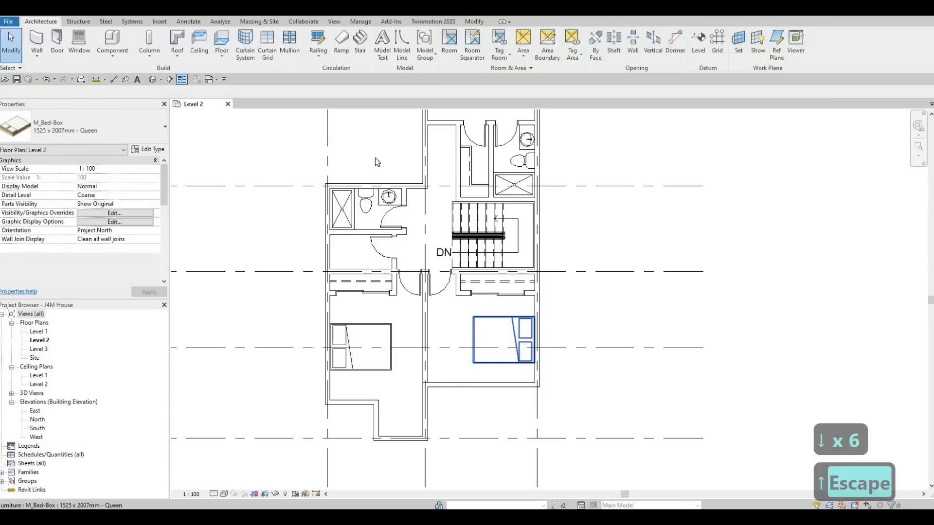
Load the M_Table-Night Stand family from the Furniture library's Tables folder.
{"action": "left_click", "coordinate": [159, 21]}
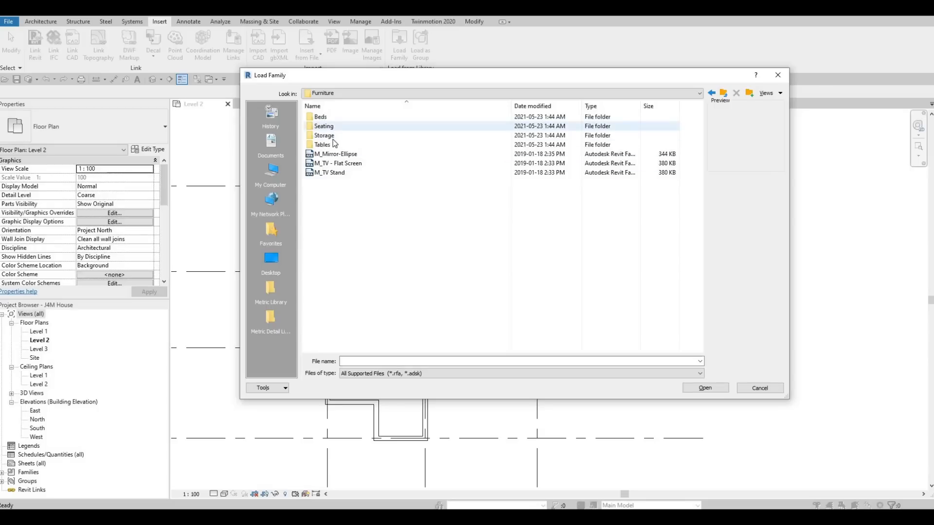
{"action": "double_click", "coordinate": [326, 145]}
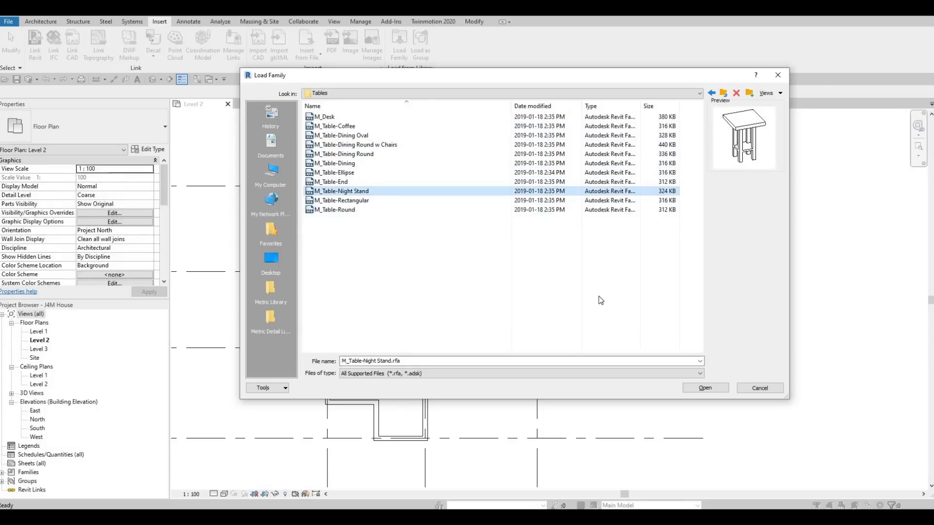
{"action": "left_click", "coordinate": [705, 388]}
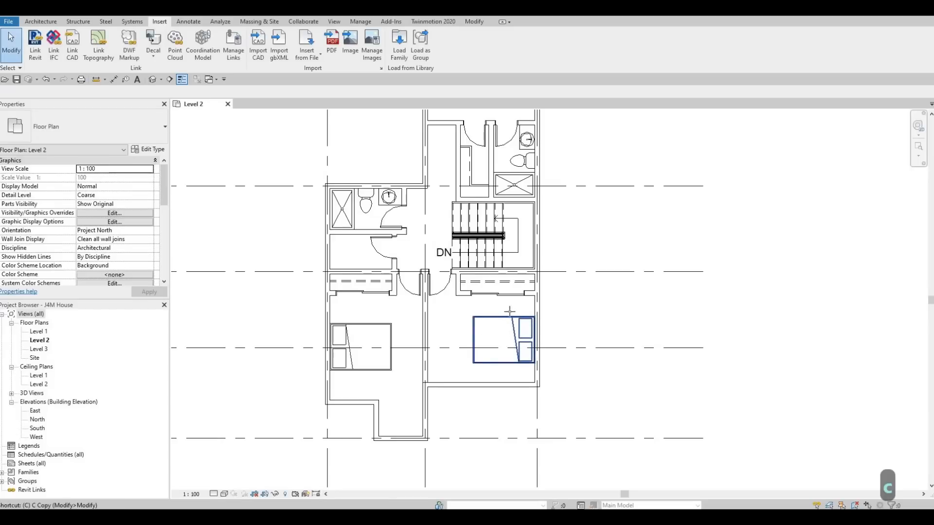
Place 0610 x 0610 x 0762mm night stands against the wall on both sides of the lower-right bedroom's bed.
{"action": "key", "text": "c"}
{"action": "key", "text": "m"}
{"action": "scroll", "coordinate": [524, 307], "scroll_direction": "up", "scroll_amount": 3}
{"action": "scroll", "coordinate": [525, 307], "scroll_direction": "up", "scroll_amount": 1}
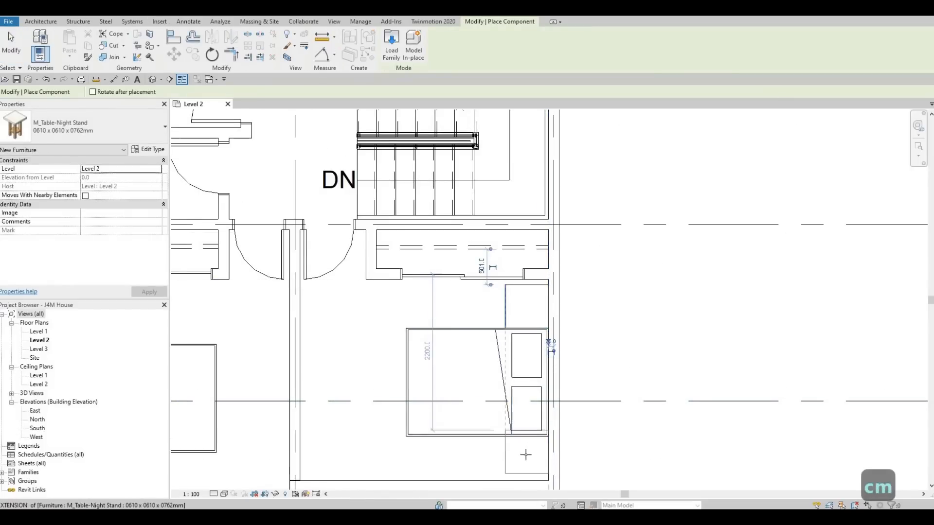
{"action": "scroll", "coordinate": [524, 454], "scroll_direction": "up", "scroll_amount": 2}
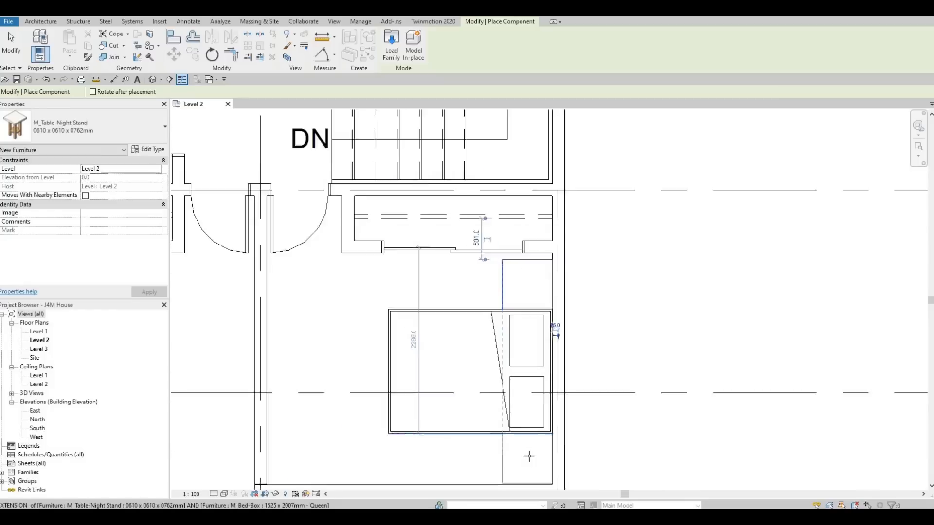
{"action": "left_click", "coordinate": [515, 411]}
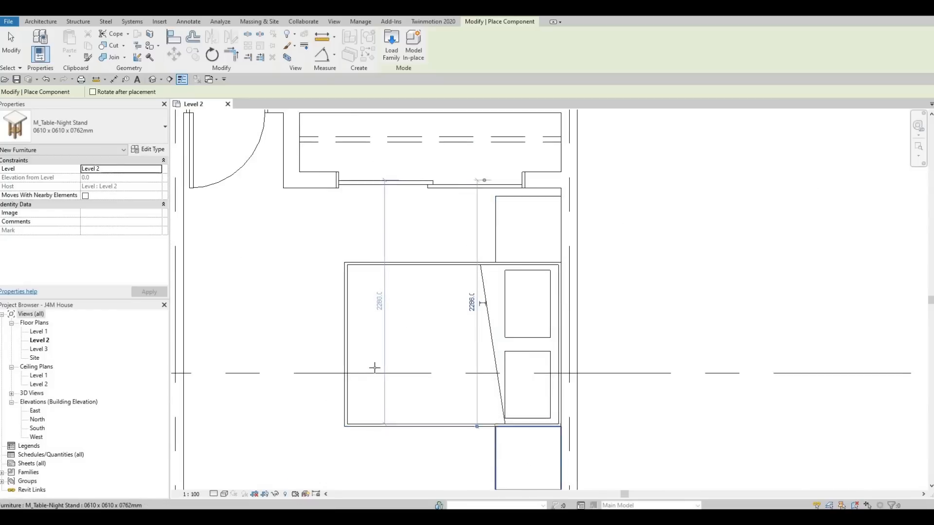
Place night stands above and below the lower-left bedroom's bed, flush with the exterior wall.
{"action": "scroll", "coordinate": [375, 367], "scroll_direction": "down", "scroll_amount": 2}
{"action": "middle_click_drag", "start_coordinate": [397, 354], "coordinate": [459, 372]}
{"action": "middle_click_drag", "start_coordinate": [372, 370], "coordinate": [611, 367]}
{"action": "scroll", "coordinate": [456, 344], "scroll_direction": "down", "scroll_amount": 1}
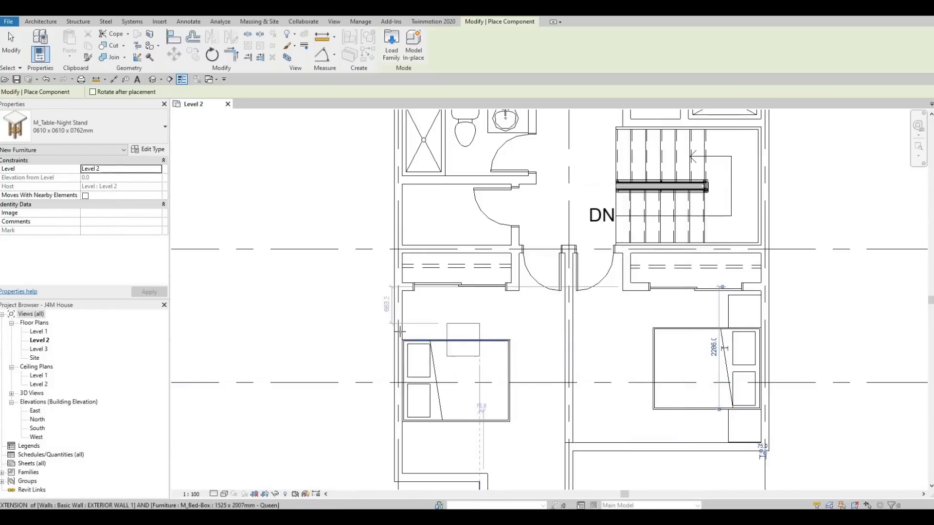
{"action": "scroll", "coordinate": [402, 331], "scroll_direction": "up", "scroll_amount": 3}
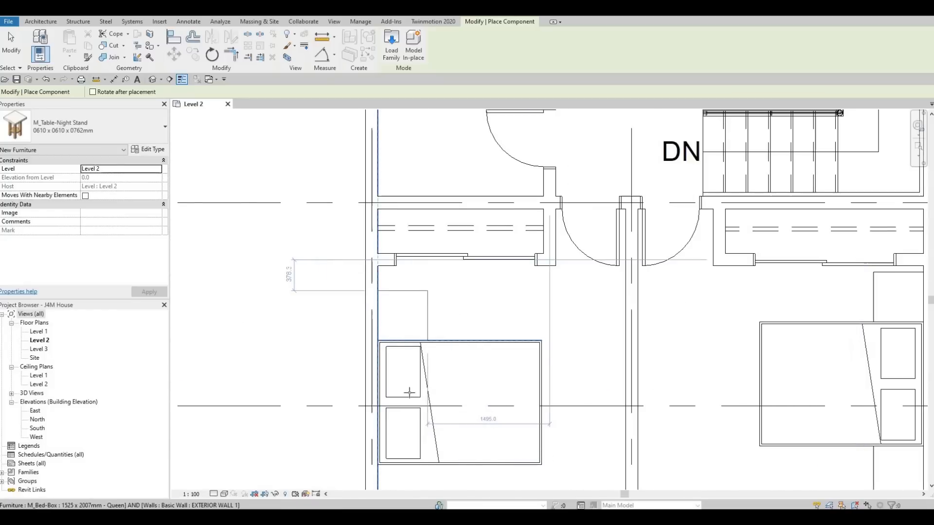
{"action": "scroll", "coordinate": [411, 438], "scroll_direction": "down", "scroll_amount": 2}
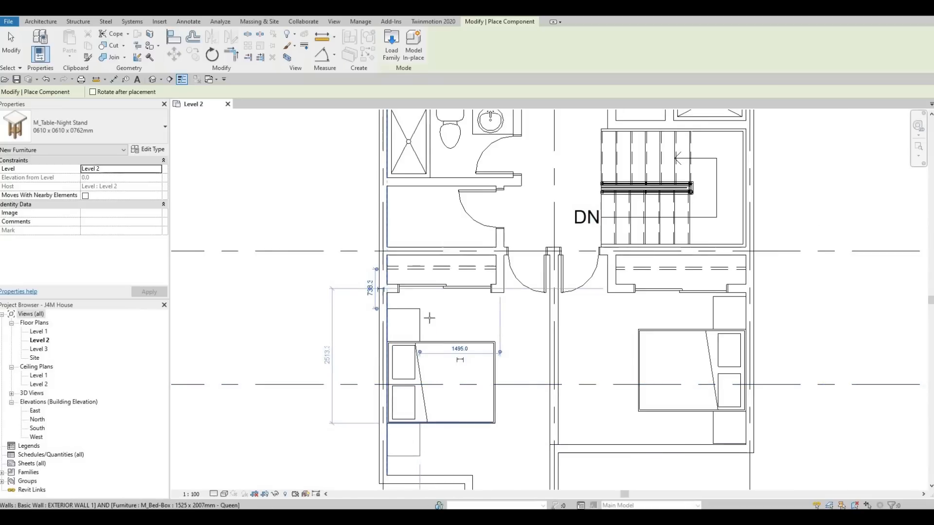
{"action": "left_click", "coordinate": [407, 447]}
Place night stands on both sides of the upper bedroom's bed, against the exterior wall, and end component placement.
{"action": "scroll", "coordinate": [414, 365], "scroll_direction": "down", "scroll_amount": 3}
{"action": "scroll", "coordinate": [468, 234], "scroll_direction": "up", "scroll_amount": 2}
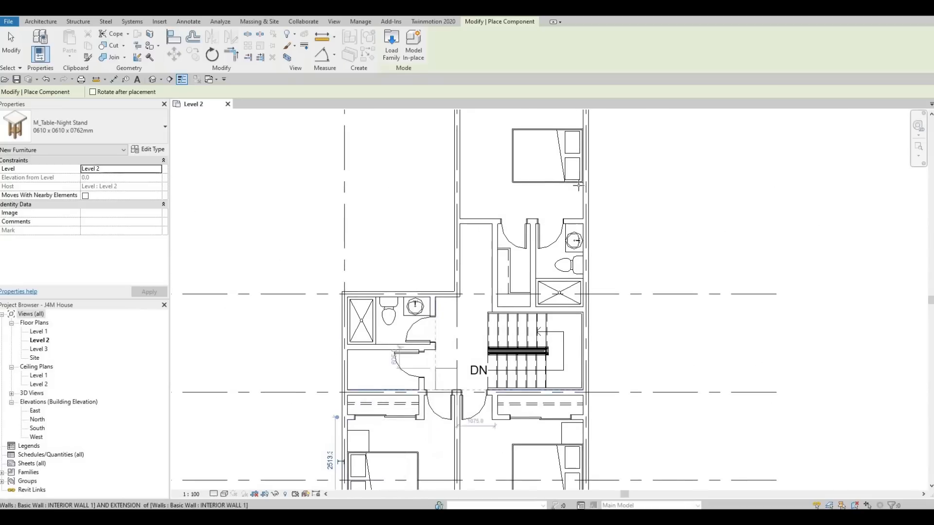
{"action": "scroll", "coordinate": [582, 193], "scroll_direction": "up", "scroll_amount": 3}
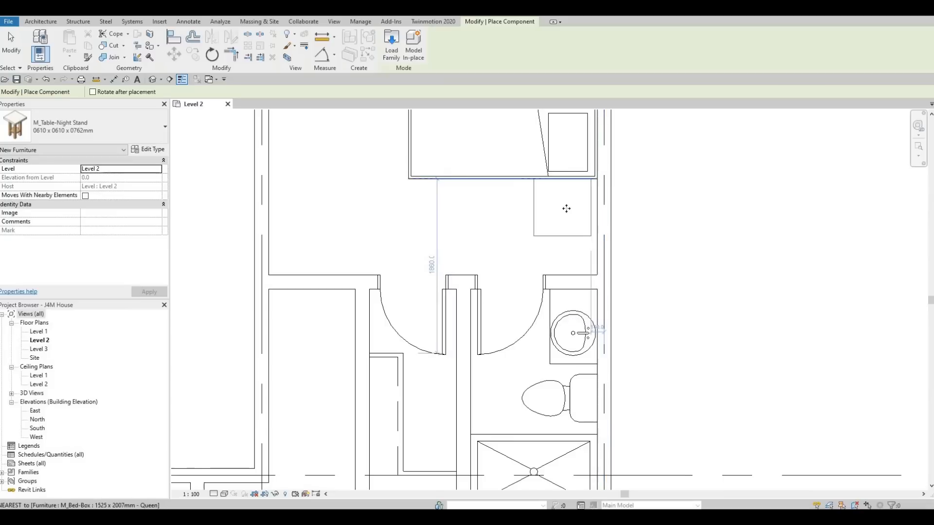
{"action": "left_click", "coordinate": [553, 223]}
{"action": "middle_click_drag", "start_coordinate": [545, 191], "coordinate": [540, 347]}
{"action": "scroll", "coordinate": [551, 218], "scroll_direction": "down", "scroll_amount": 2}
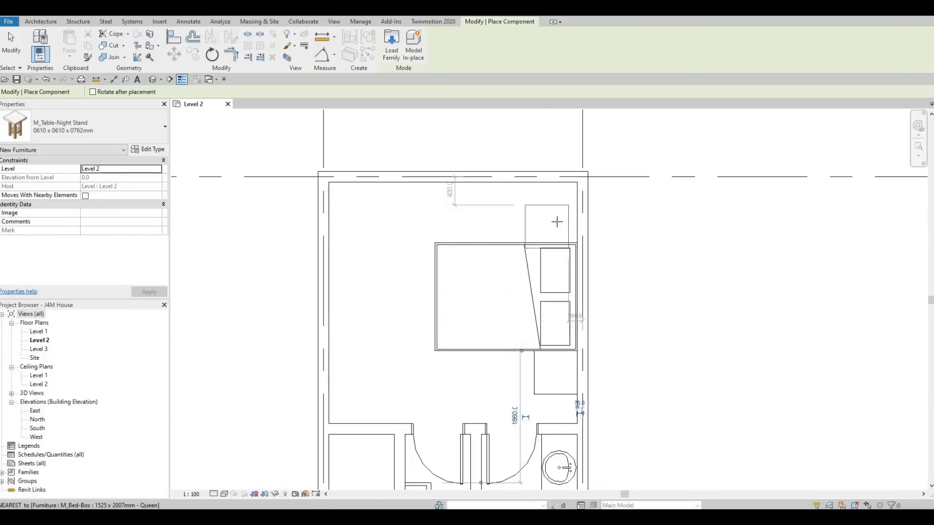
{"action": "key", "text": "Escape"}
{"action": "key", "text": "Escape"}
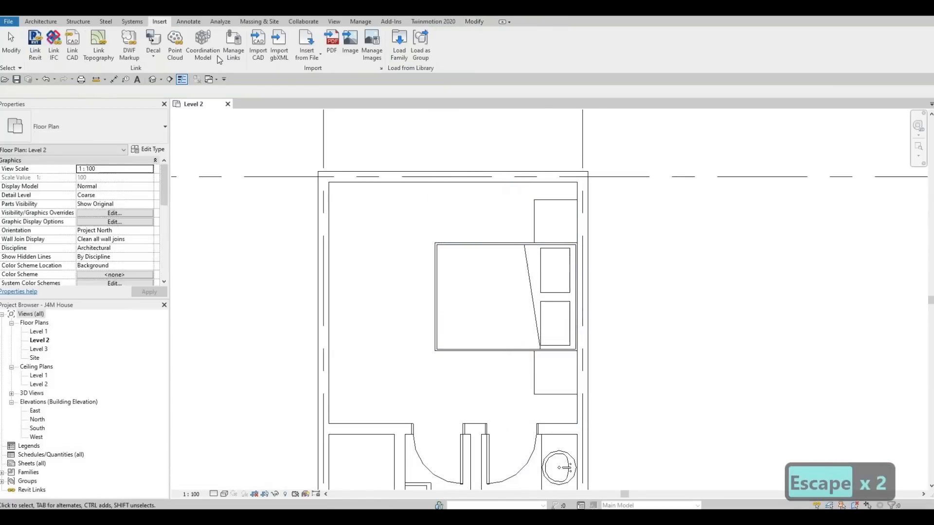
Load the M_Table Lamp - Hemispheric family from the Metric Library's internal architectural lighting folder.
{"action": "left_click", "coordinate": [397, 54]}
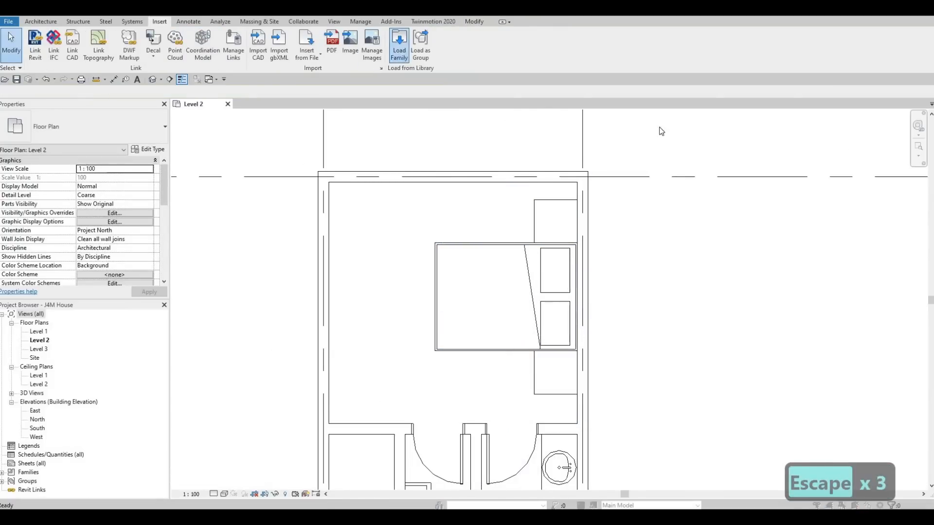
{"action": "left_click", "coordinate": [725, 93]}
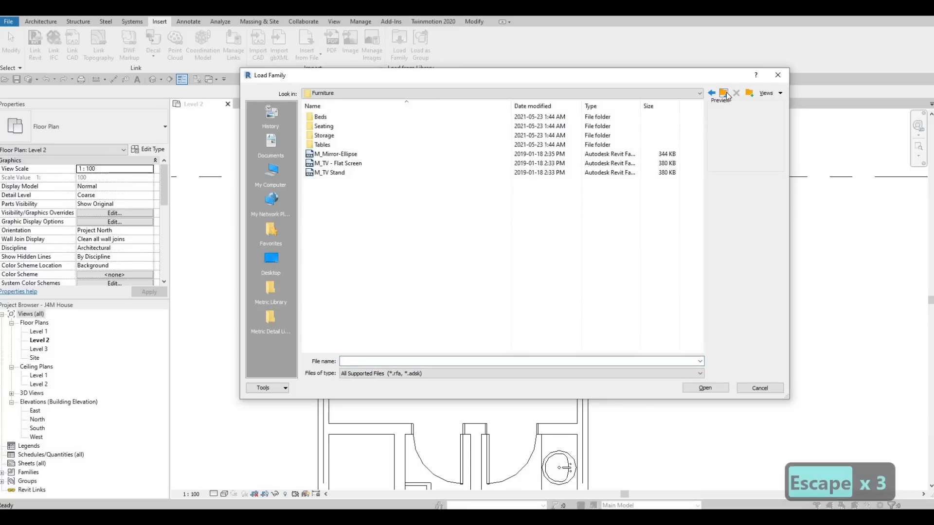
{"action": "left_click", "coordinate": [270, 290]}
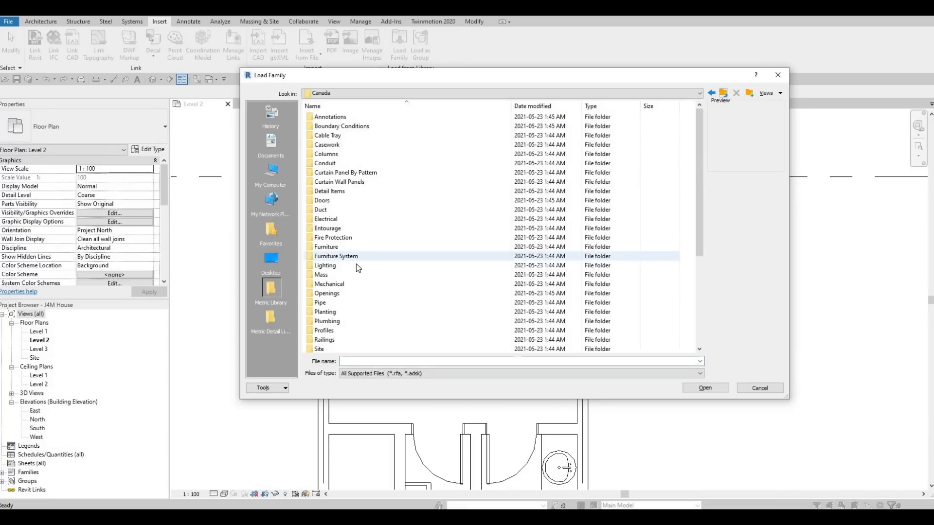
{"action": "double_click", "coordinate": [338, 117]}
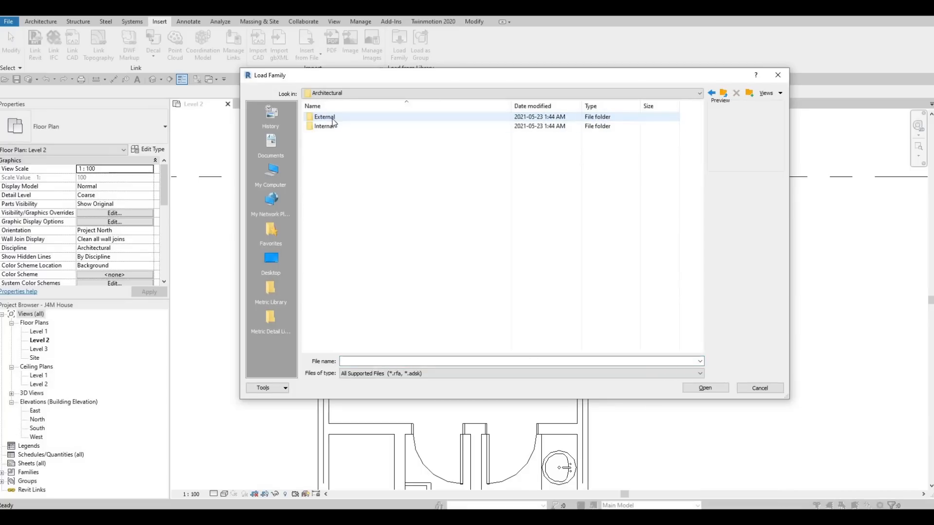
{"action": "double_click", "coordinate": [330, 127]}
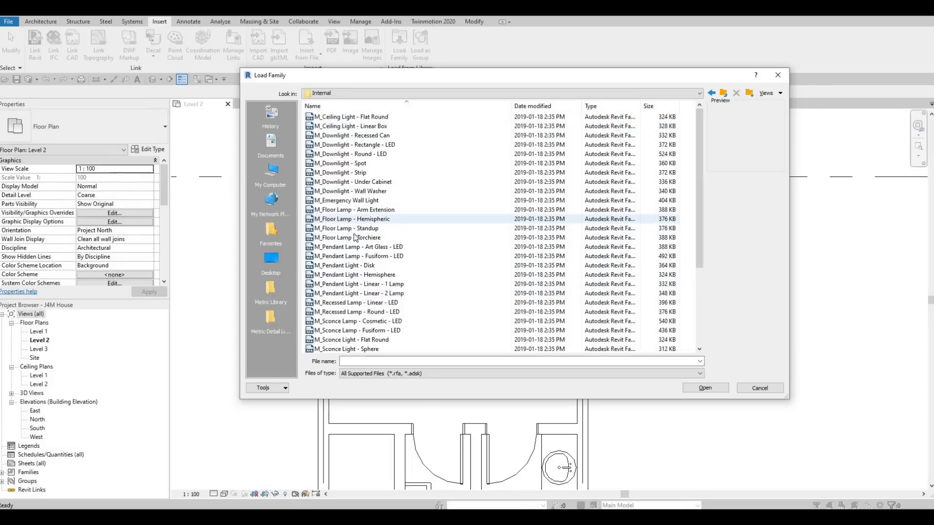
{"action": "scroll", "coordinate": [363, 311], "scroll_direction": "down", "scroll_amount": 3}
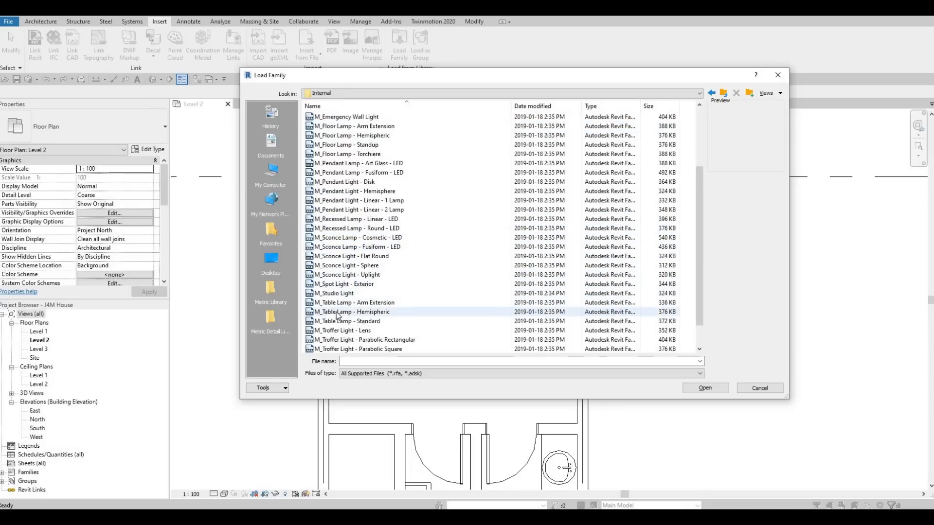
{"action": "left_click", "coordinate": [344, 312]}
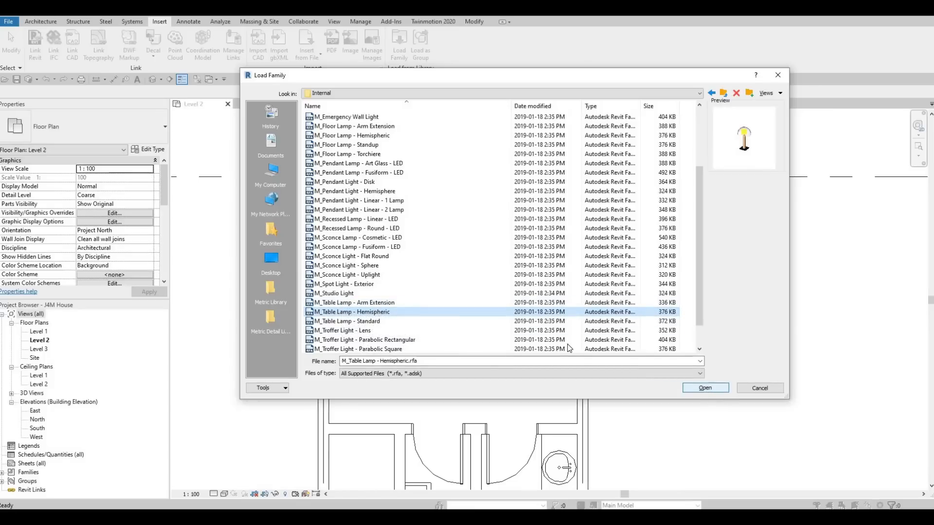
{"action": "key", "text": "Return"}
Place a 60W - 120V hemispheric table lamp at the centre of the upper bedroom's upper night stand.
{"action": "key", "text": "c"}
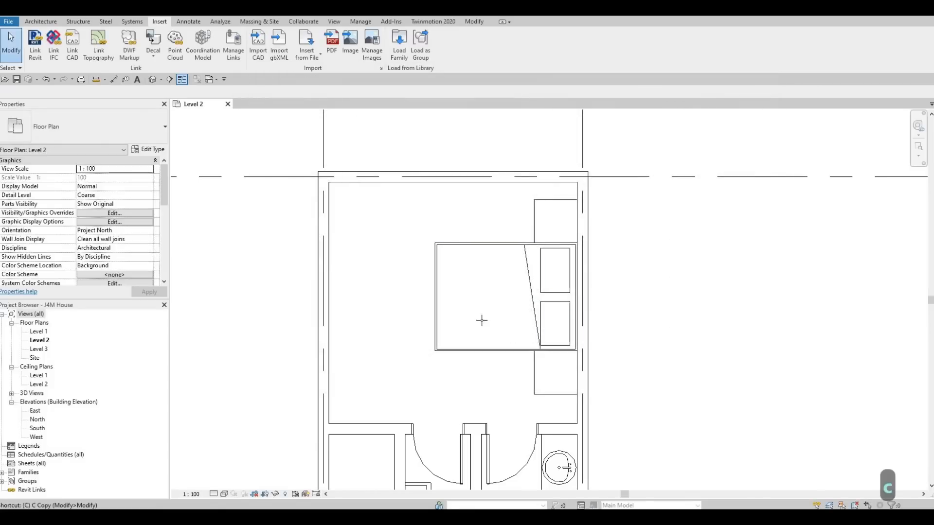
{"action": "key", "text": "m"}
{"action": "left_click", "coordinate": [371, 240]}
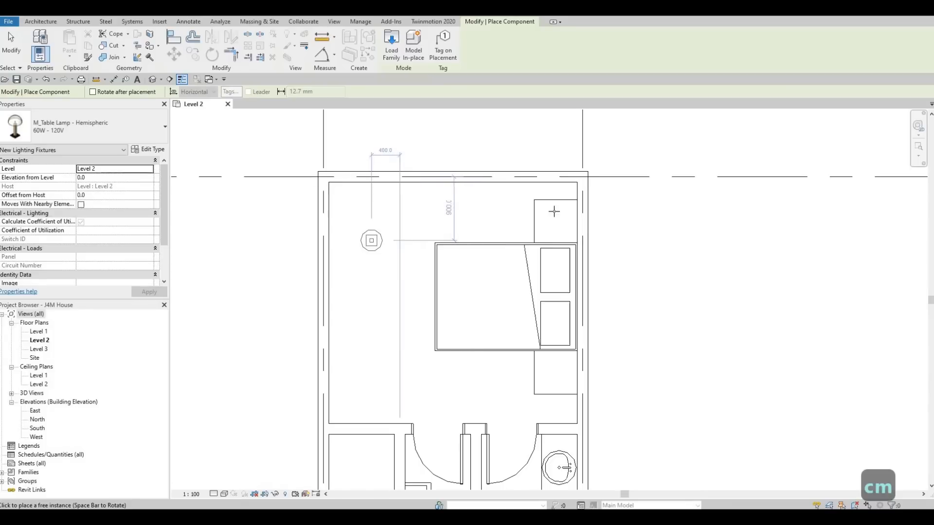
{"action": "scroll", "coordinate": [556, 210], "scroll_direction": "up", "scroll_amount": 3}
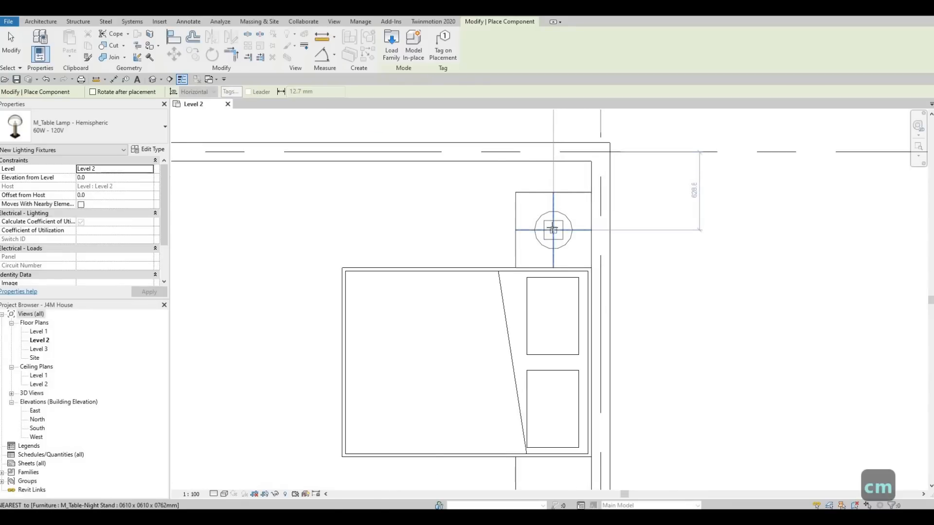
{"action": "left_click", "coordinate": [540, 228]}
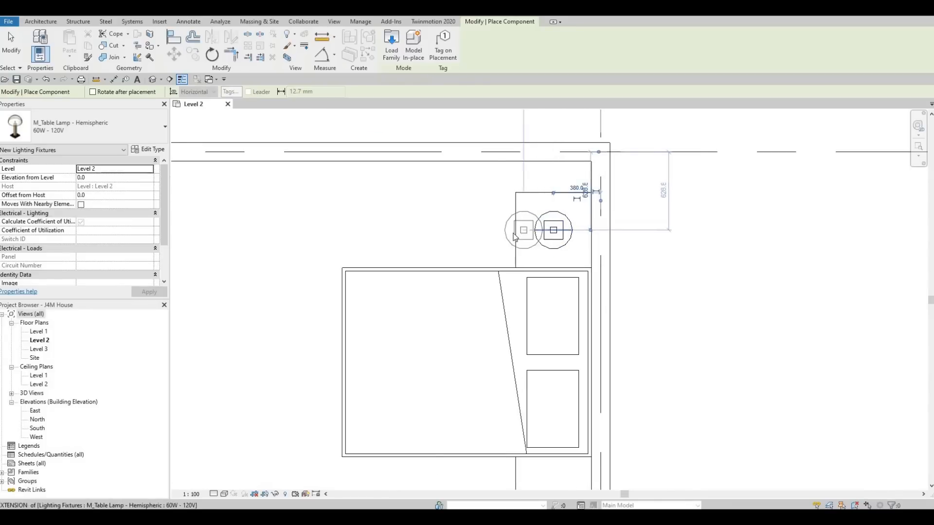
{"action": "key", "text": "Escape"}
{"action": "key", "text": "Escape"}
{"action": "key", "text": "Escape"}
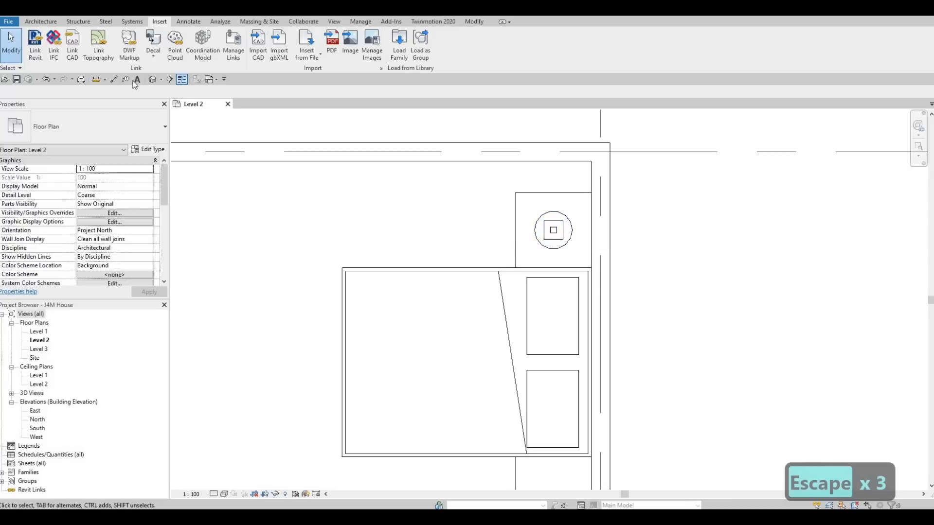
Draw a vertical building section from the upper bedroom's bed up past the exterior wall at grid A.
{"action": "left_click", "coordinate": [170, 79]}
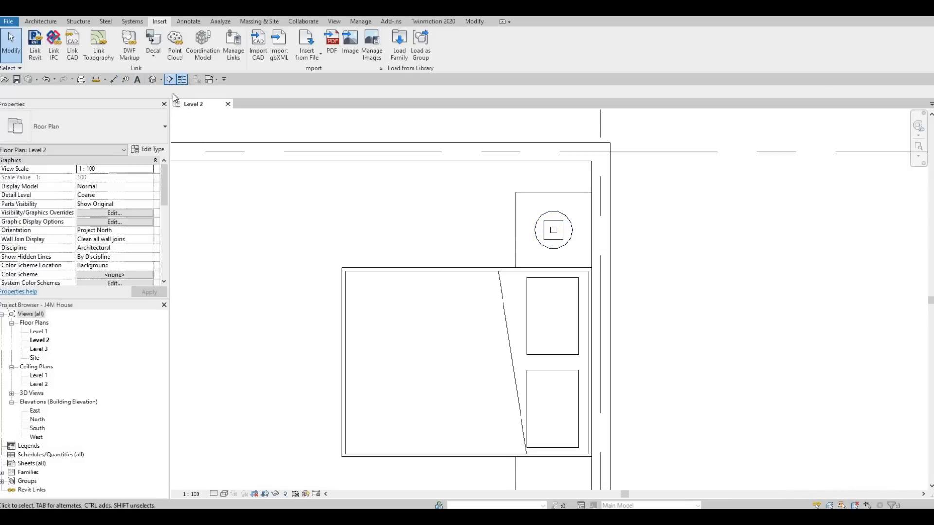
{"action": "left_click", "coordinate": [457, 324]}
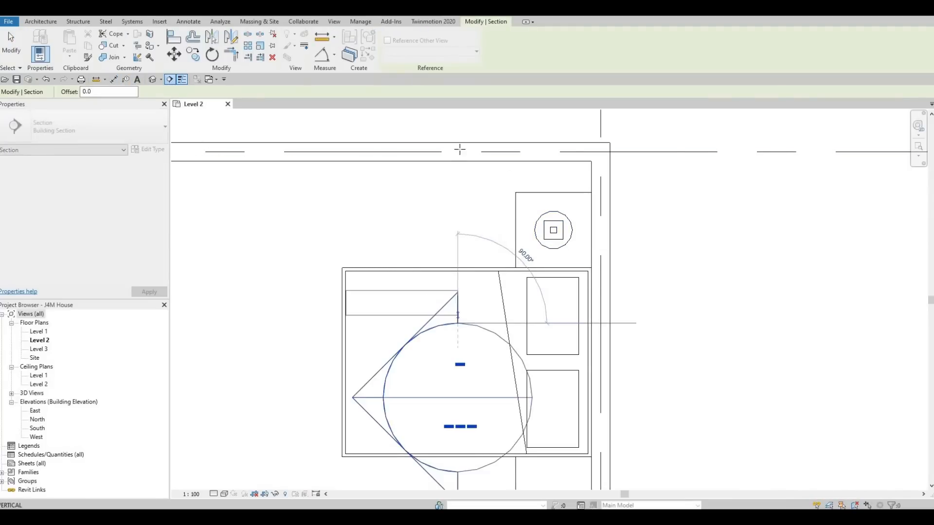
{"action": "left_click", "coordinate": [451, 180]}
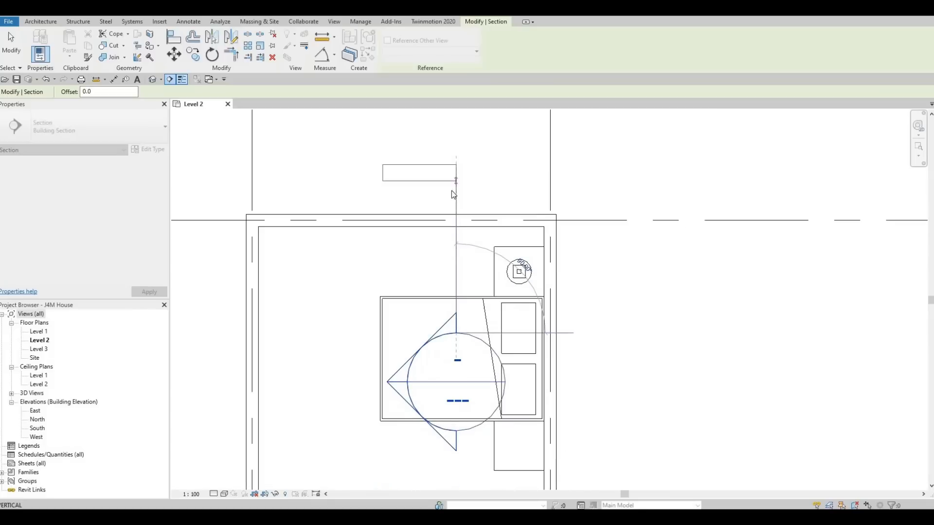
{"action": "key", "text": "Escape"}
{"action": "key", "text": "Escape"}
{"action": "key", "text": "Escape"}
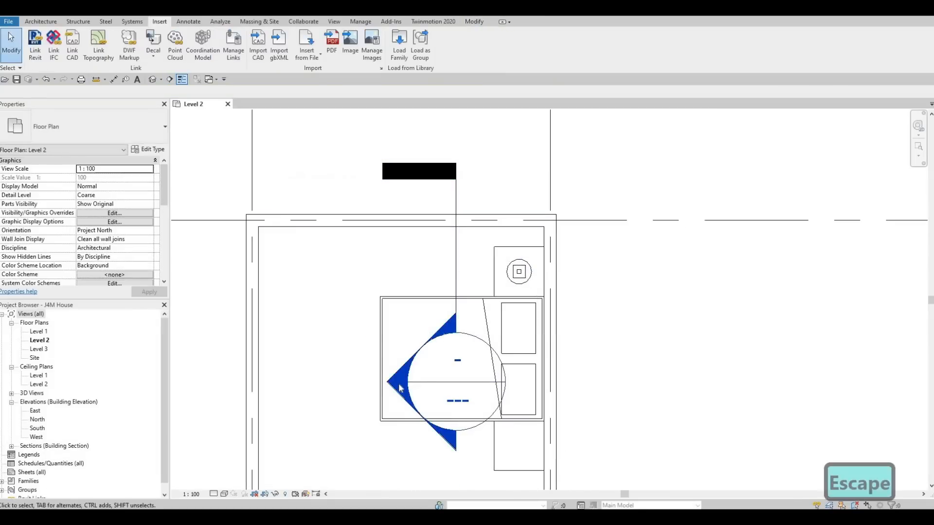
Flip the building section so it looks toward the exterior wall behind the bed, and open its section view.
{"action": "left_click", "coordinate": [456, 262]}
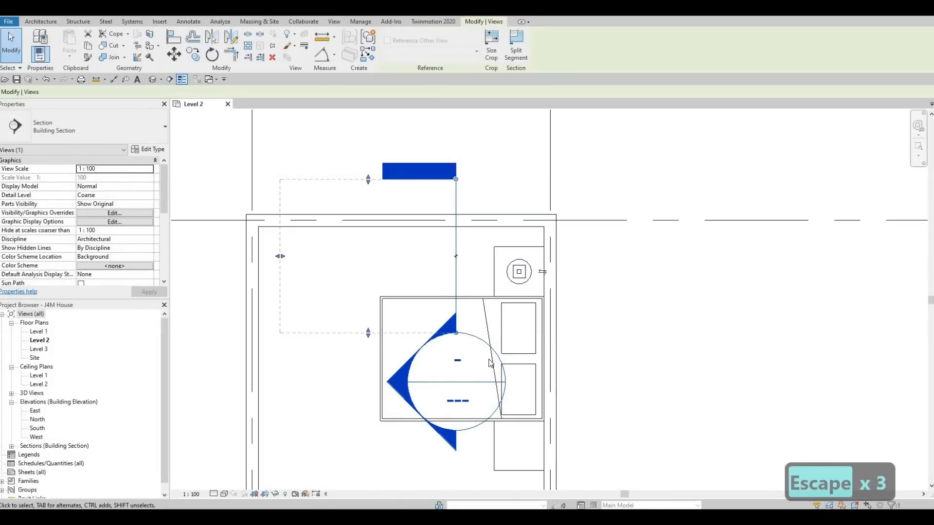
{"action": "left_click", "coordinate": [541, 271]}
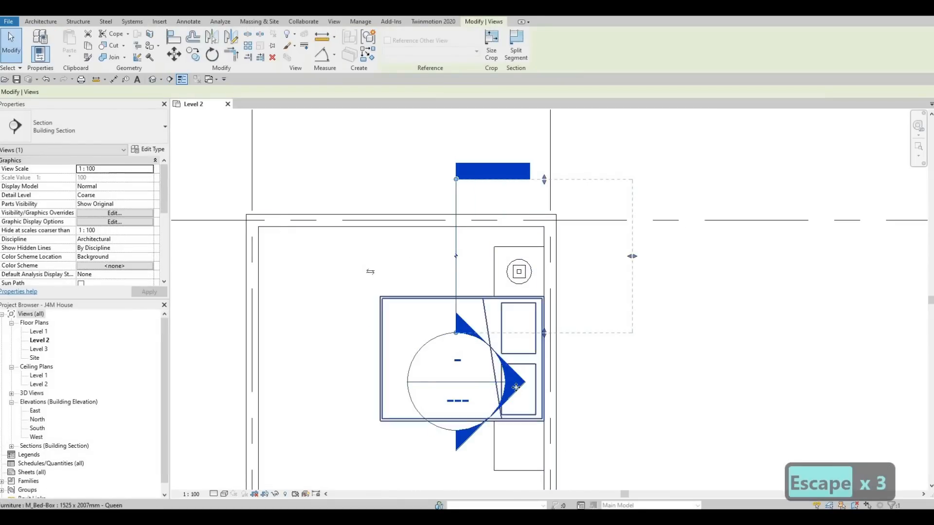
{"action": "key", "text": "Escape"}
{"action": "key", "text": "Escape"}
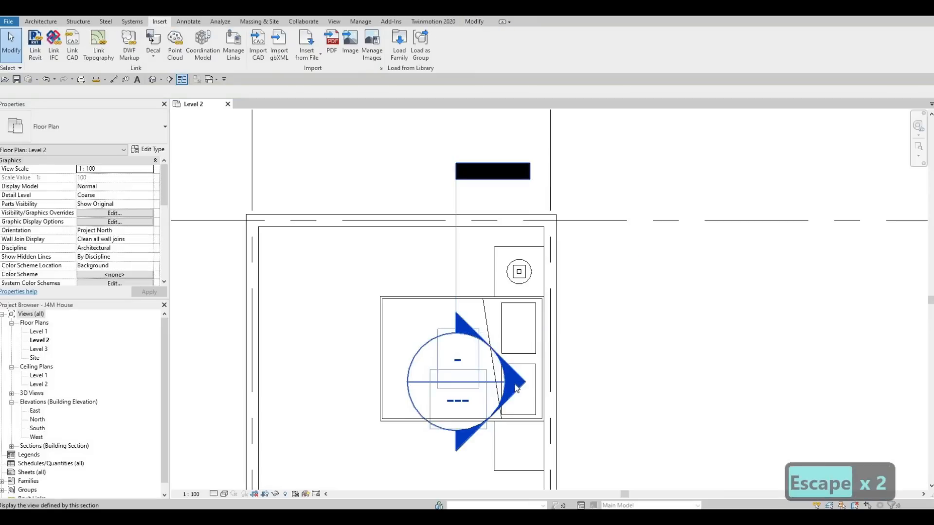
{"action": "double_click", "coordinate": [524, 360]}
{"action": "scroll", "coordinate": [541, 307], "scroll_direction": "up", "scroll_amount": 4}
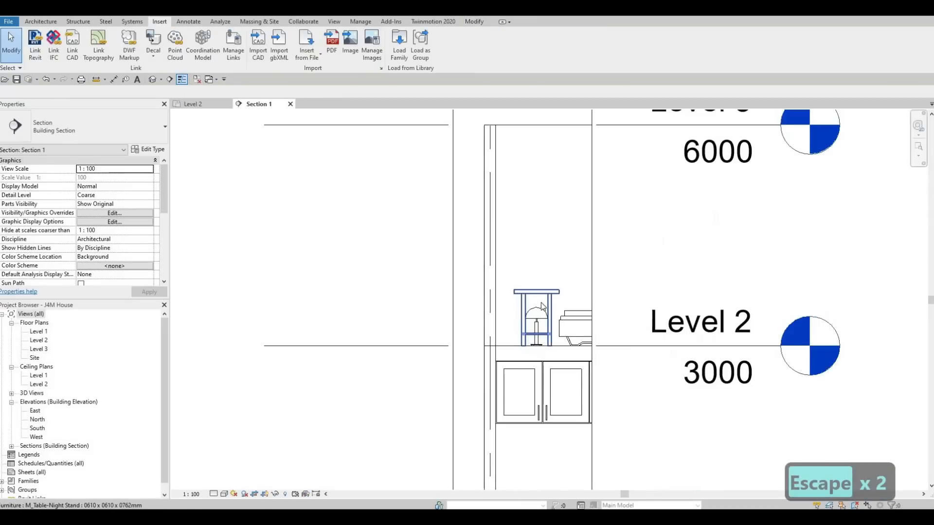
Align the underside of the table lamp's base plate with the top of the night stand in the section view.
{"action": "scroll", "coordinate": [541, 316], "scroll_direction": "up", "scroll_amount": 3}
{"action": "key", "text": "a"}
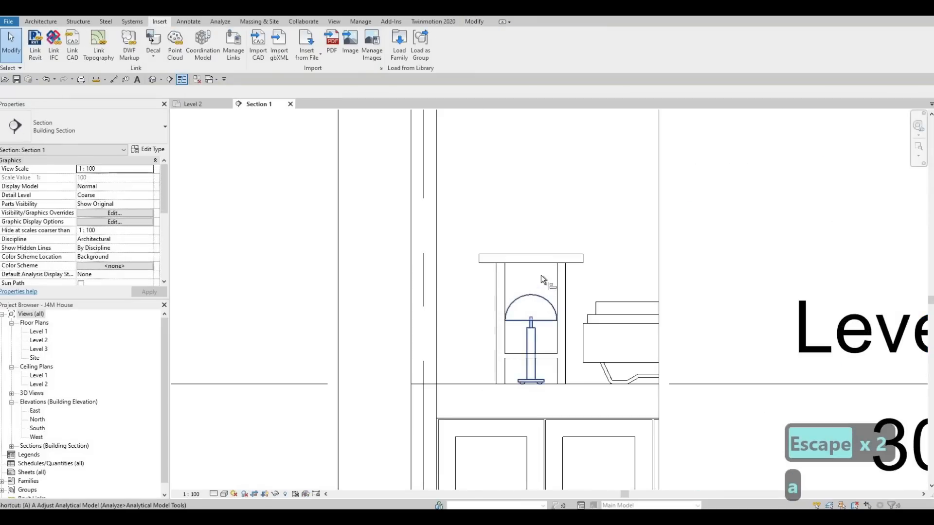
{"action": "key", "text": "l"}
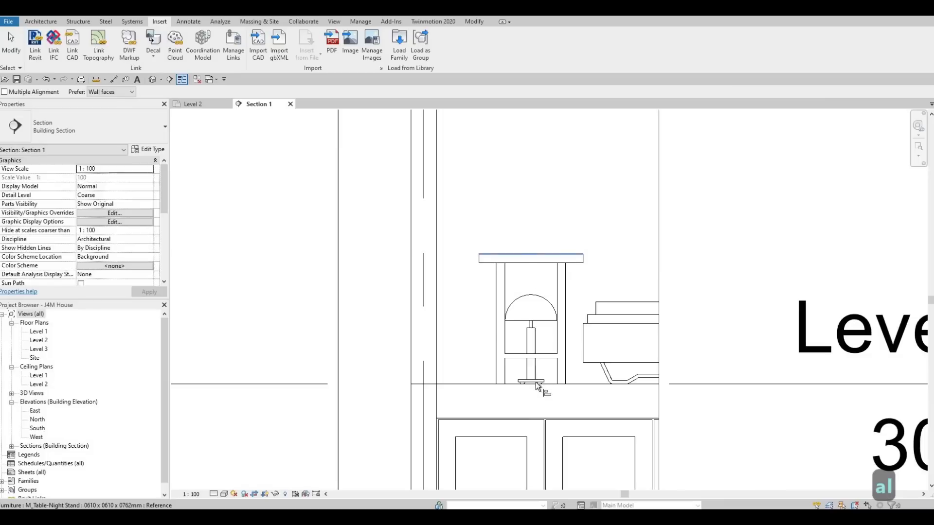
{"action": "scroll", "coordinate": [539, 384], "scroll_direction": "up", "scroll_amount": 3}
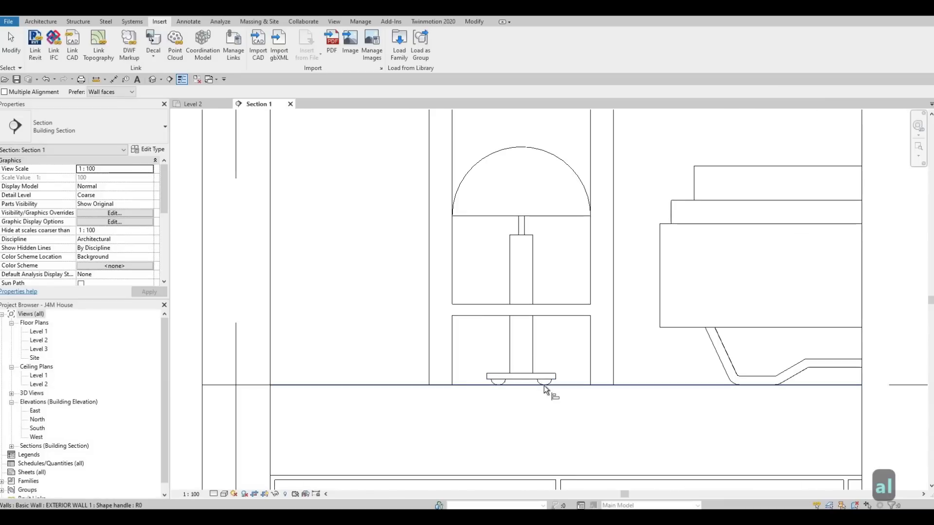
{"action": "scroll", "coordinate": [544, 384], "scroll_direction": "up", "scroll_amount": 2}
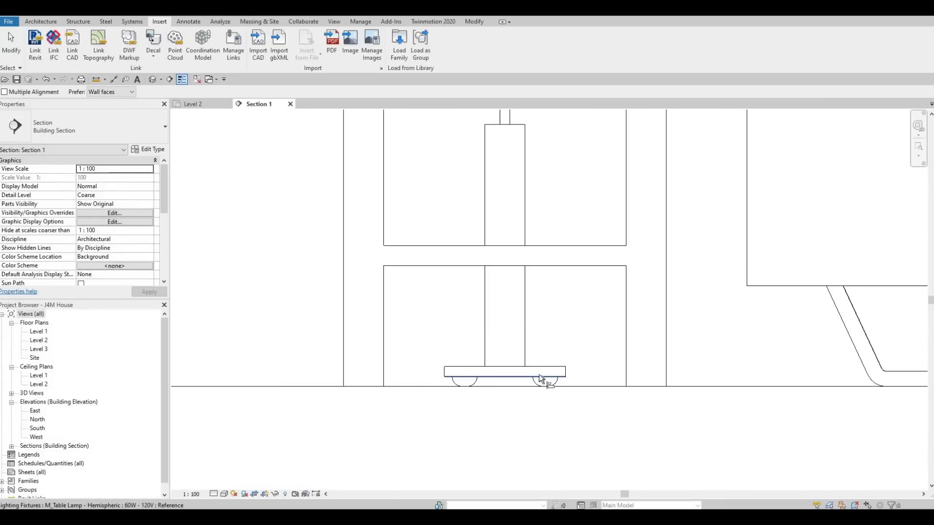
{"action": "scroll", "coordinate": [524, 352], "scroll_direction": "down", "scroll_amount": 2}
{"action": "scroll", "coordinate": [521, 370], "scroll_direction": "down", "scroll_amount": 1}
{"action": "middle_click_drag", "start_coordinate": [533, 311], "coordinate": [534, 391]}
{"action": "scroll", "coordinate": [533, 391], "scroll_direction": "down", "scroll_amount": 2}
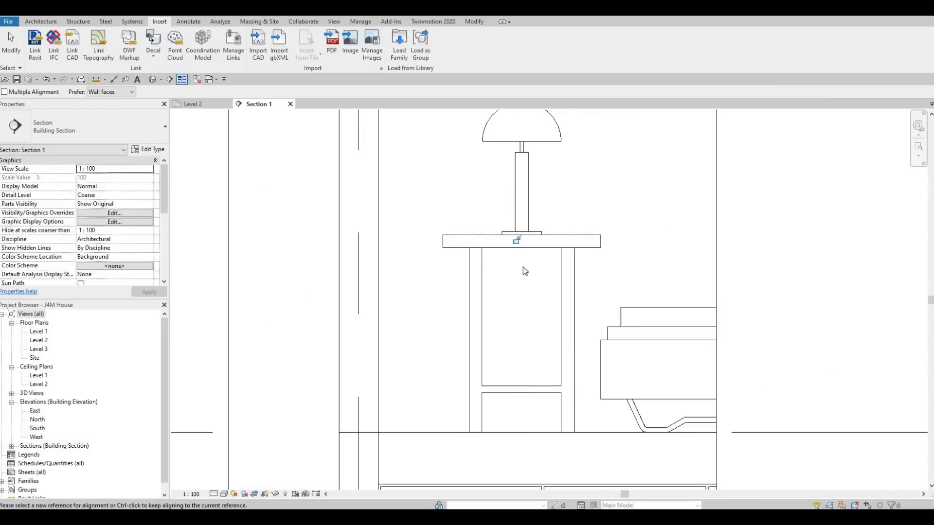
{"action": "middle_click_drag", "start_coordinate": [528, 199], "coordinate": [524, 265]}
{"action": "key", "text": "Escape"}
{"action": "key", "text": "Escape"}
Nudge the table lamp upward until its feet sit just above the night stand's top surface.
{"action": "left_click", "coordinate": [524, 269]}
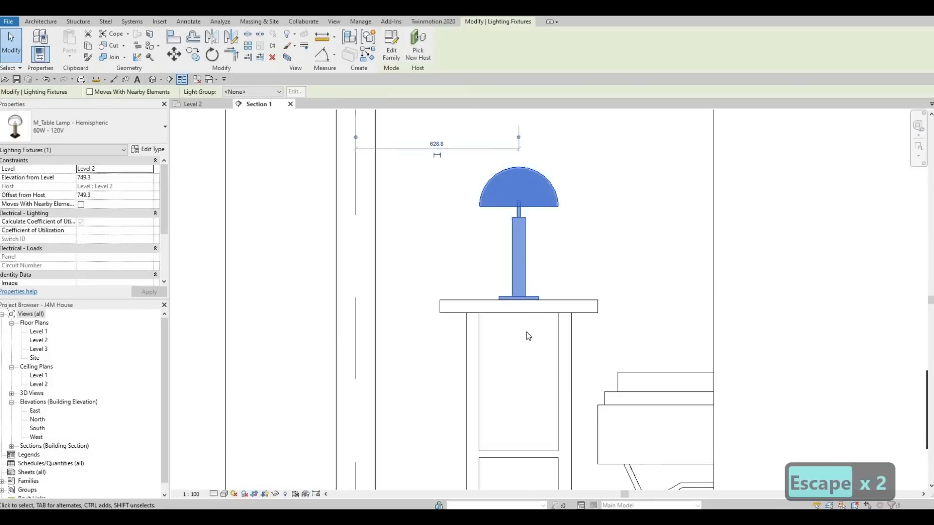
{"action": "scroll", "coordinate": [530, 332], "scroll_direction": "up", "scroll_amount": 3}
{"action": "key", "text": "Up"}
{"action": "key", "text": "Up"}
{"action": "key", "text": "Up"}
{"action": "key", "text": "Up"}
{"action": "key", "text": "Up"}
{"action": "key", "text": "Up"}
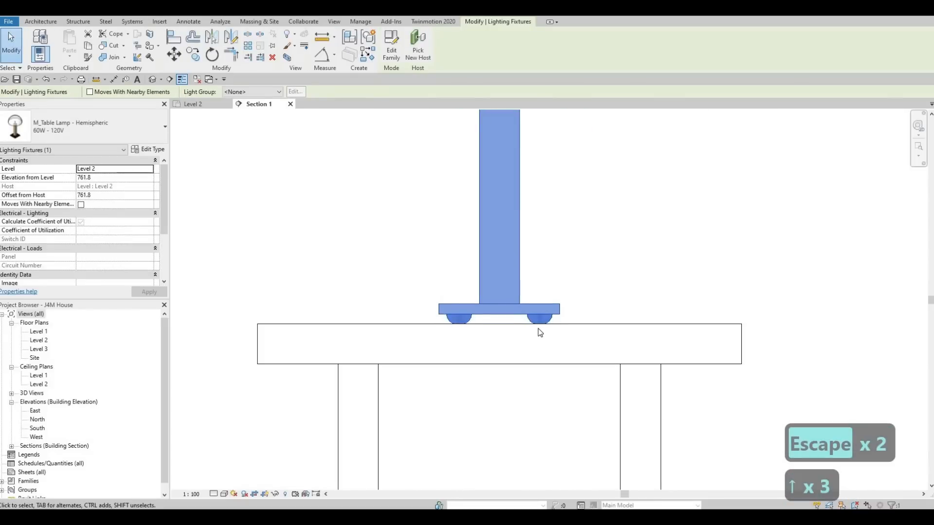
{"action": "scroll", "coordinate": [538, 324], "scroll_direction": "up", "scroll_amount": 4}
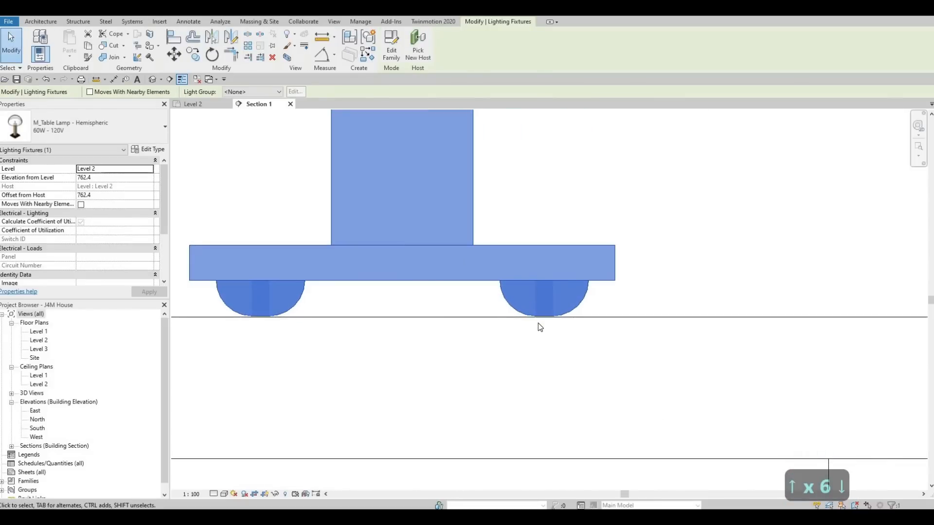
{"action": "key", "text": "Down"}
{"action": "key", "text": "Up"}
{"action": "key", "text": "Up"}
{"action": "key", "text": "Up"}
{"action": "key", "text": "Escape"}
{"action": "key", "text": "Escape"}
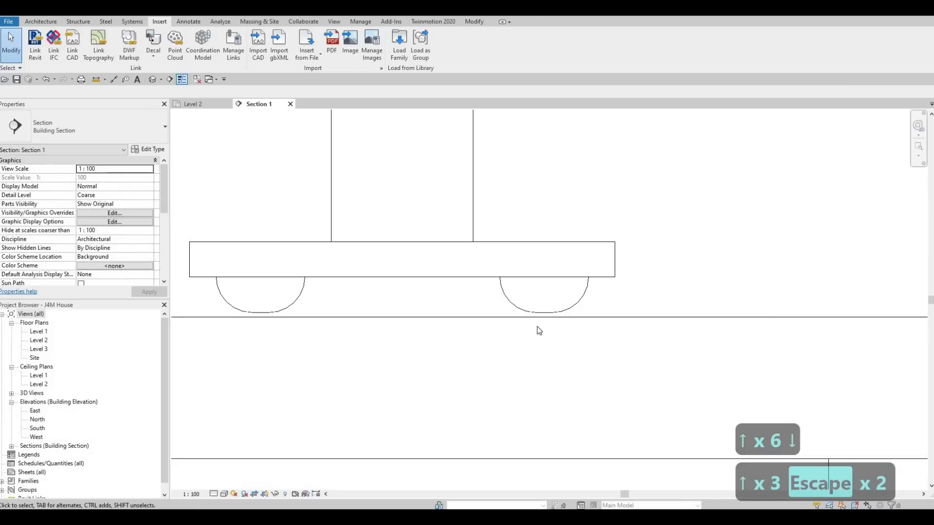
Align the bottom of the lamp's feet with the night stand's top, and select the lamp to check its elevation.
{"action": "key", "text": "a"}
{"action": "key", "text": "l"}
{"action": "left_click", "coordinate": [541, 312]}
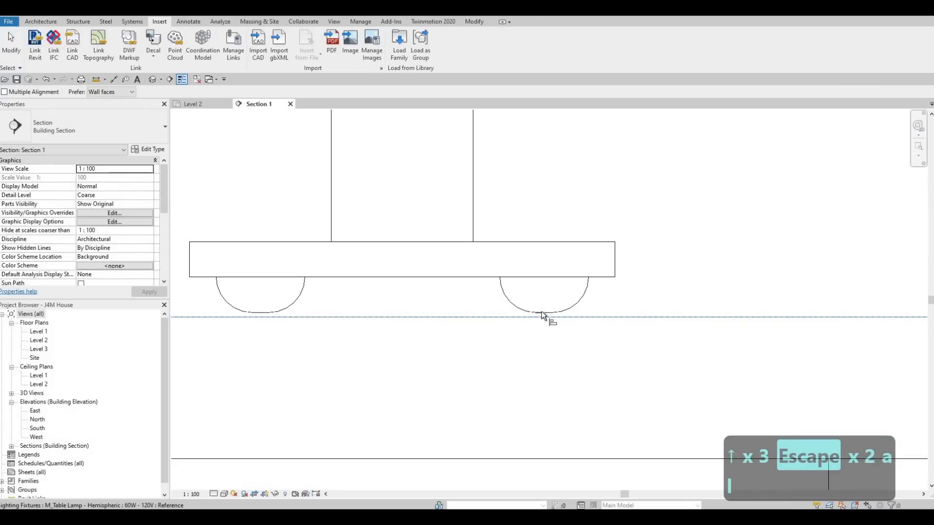
{"action": "scroll", "coordinate": [430, 290], "scroll_direction": "down", "scroll_amount": 5}
{"action": "key", "text": "Escape"}
{"action": "key", "text": "Escape"}
{"action": "key", "text": "Escape"}
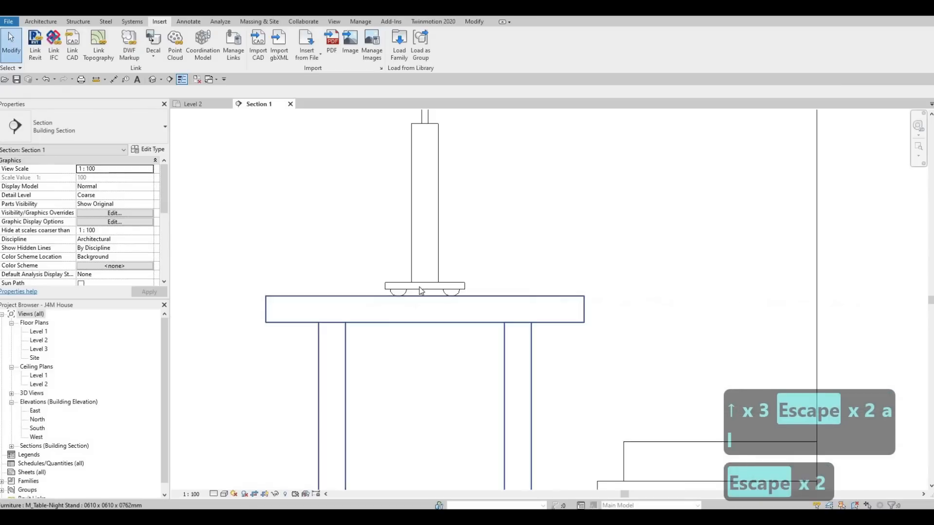
{"action": "left_click", "coordinate": [419, 287]}
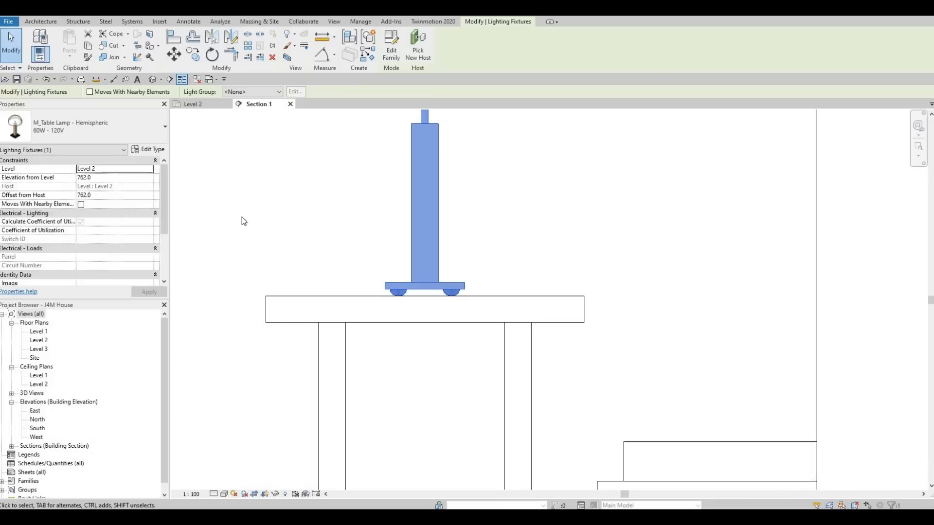
Open the Level 1 floor plan and delete the section crossing the exterior wall at grid A.
{"action": "double_click", "coordinate": [46, 331]}
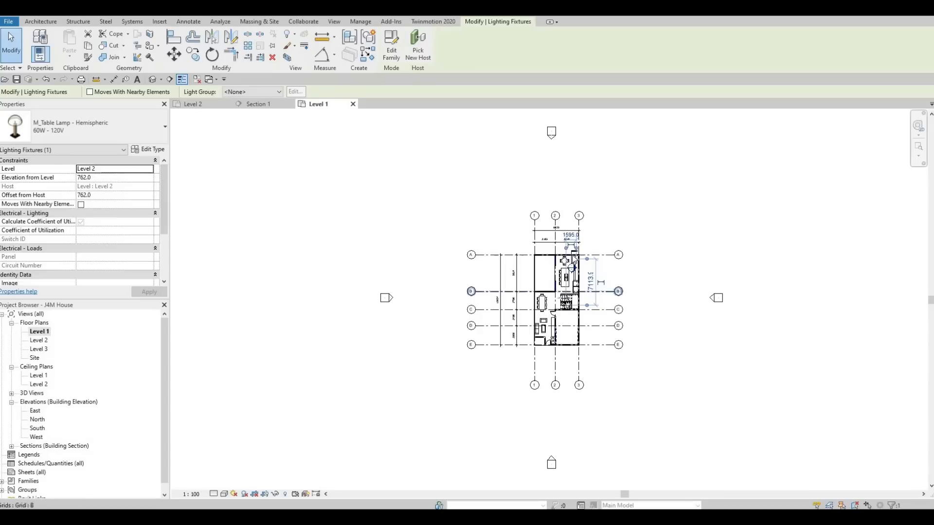
{"action": "key", "text": "Escape"}
{"action": "key", "text": "Escape"}
{"action": "key", "text": "Escape"}
{"action": "scroll", "coordinate": [557, 260], "scroll_direction": "up", "scroll_amount": 5}
{"action": "key", "text": "Escape"}
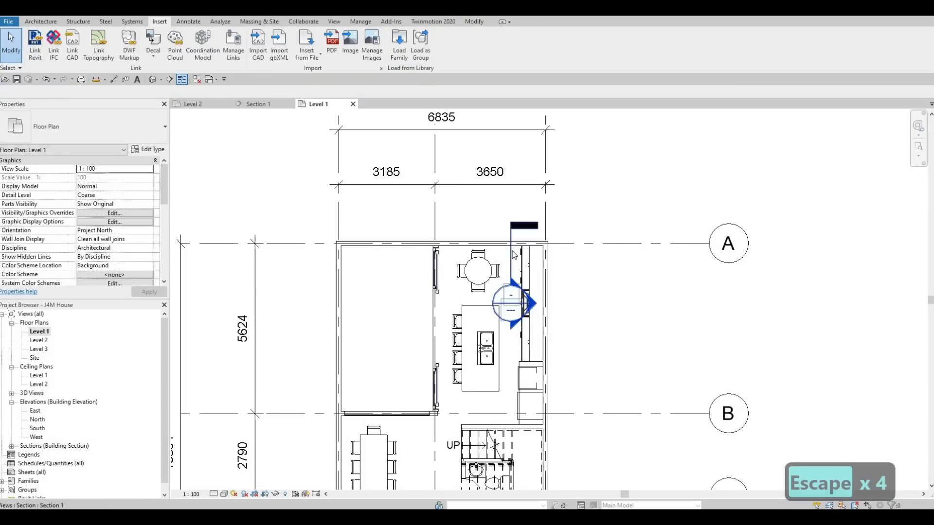
{"action": "left_click", "coordinate": [514, 255]}
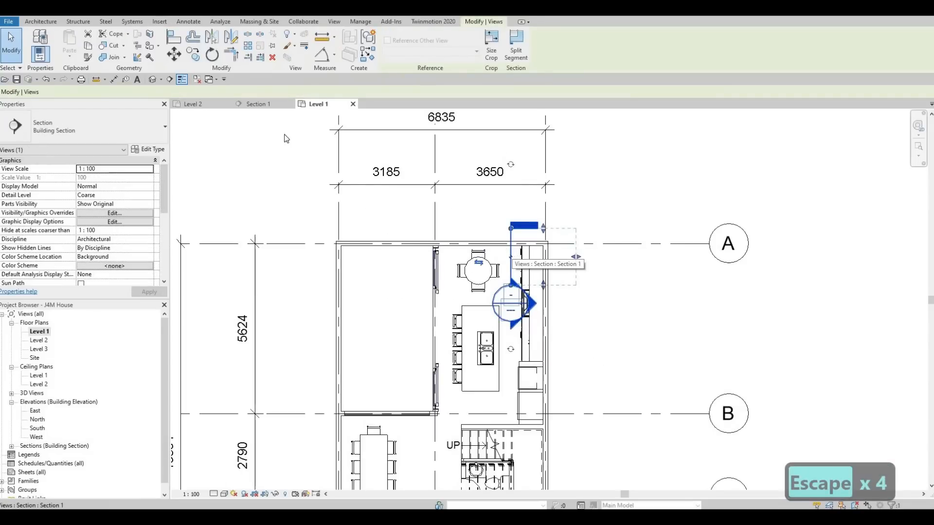
{"action": "key", "text": "Delete"}
{"action": "key", "text": "Return"}
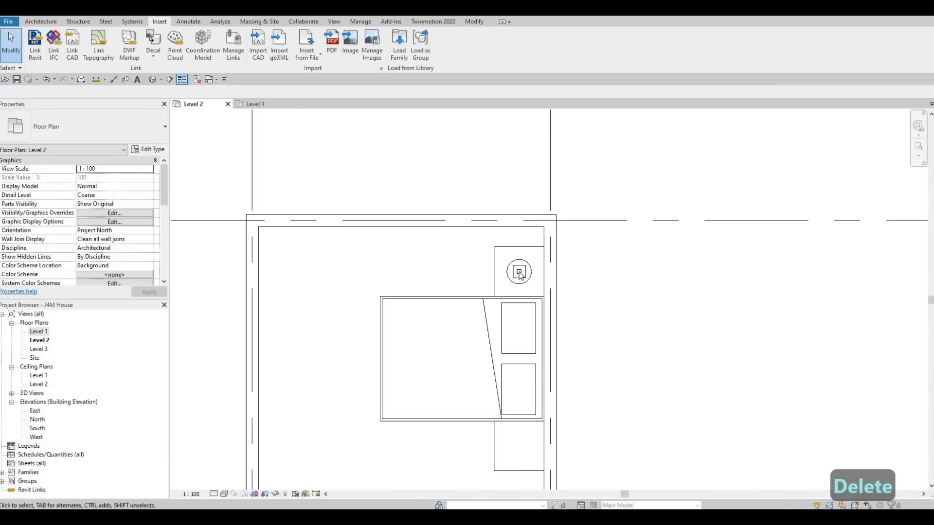
In the Level 2 plan, create a similar table lamp at the centre of the upper bedroom's lower night stand.
{"action": "scroll", "coordinate": [553, 263], "scroll_direction": "up", "scroll_amount": 2}
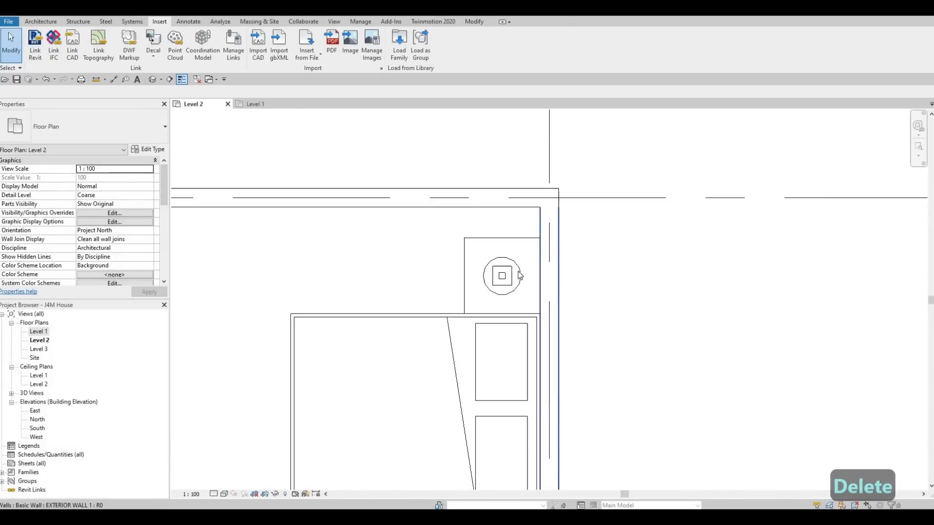
{"action": "key", "text": "Escape"}
{"action": "left_click", "coordinate": [519, 275]}
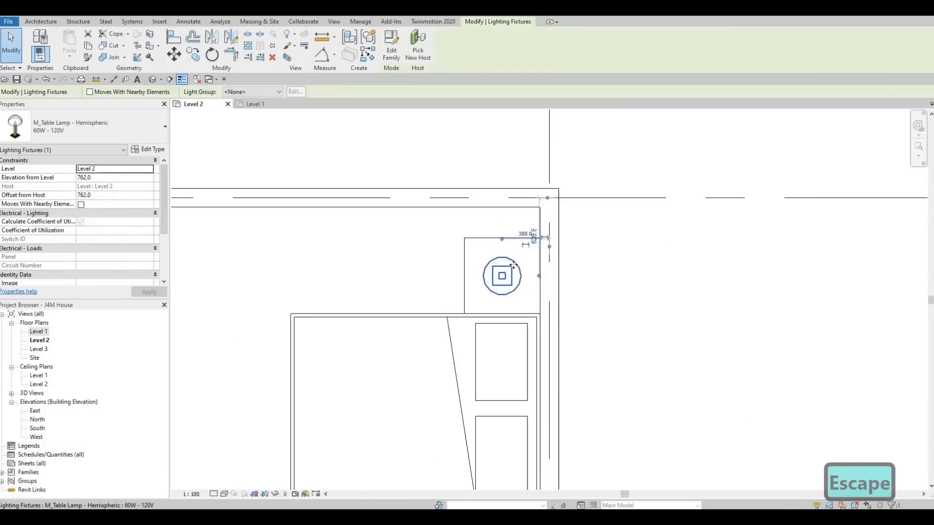
{"action": "scroll", "coordinate": [502, 276], "scroll_direction": "down", "scroll_amount": 2}
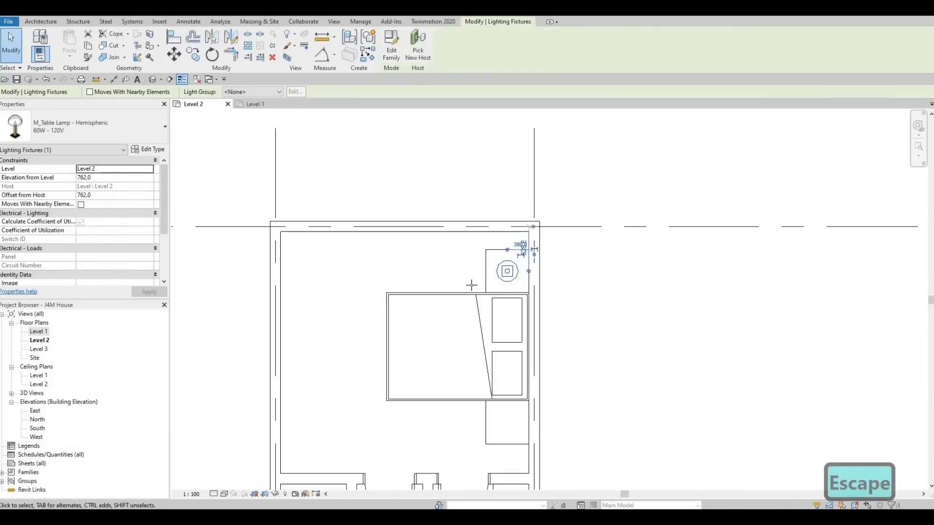
{"action": "key", "text": "c"}
{"action": "key", "text": "s"}
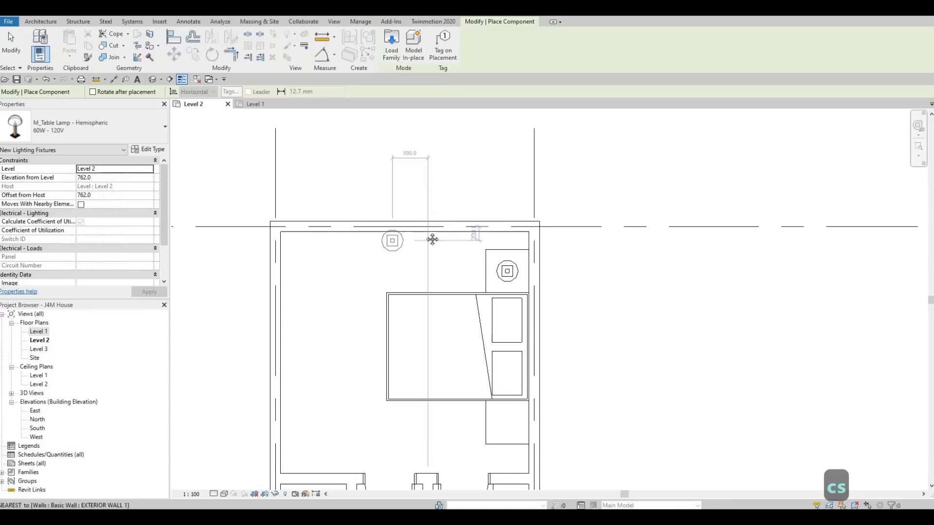
{"action": "scroll", "coordinate": [448, 307], "scroll_direction": "up", "scroll_amount": 3}
{"action": "scroll", "coordinate": [473, 304], "scroll_direction": "up", "scroll_amount": 1}
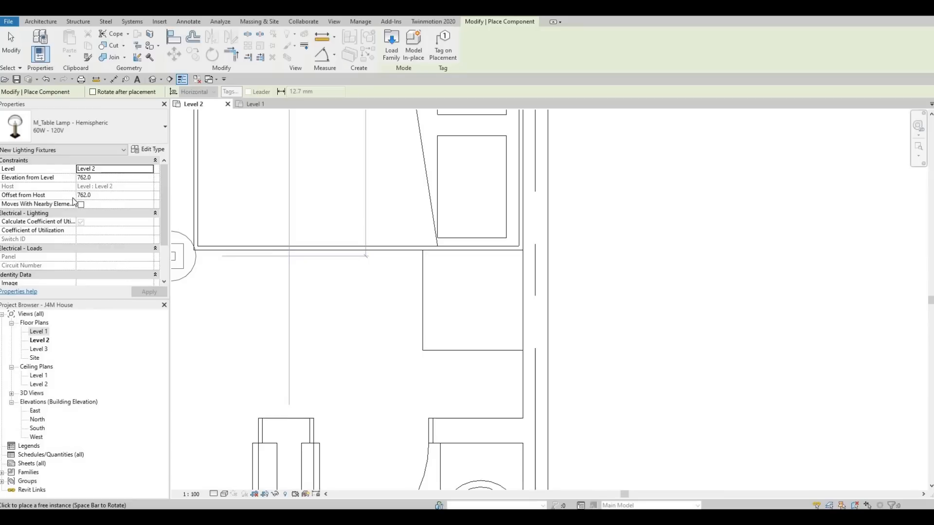
{"action": "left_click", "coordinate": [473, 295]}
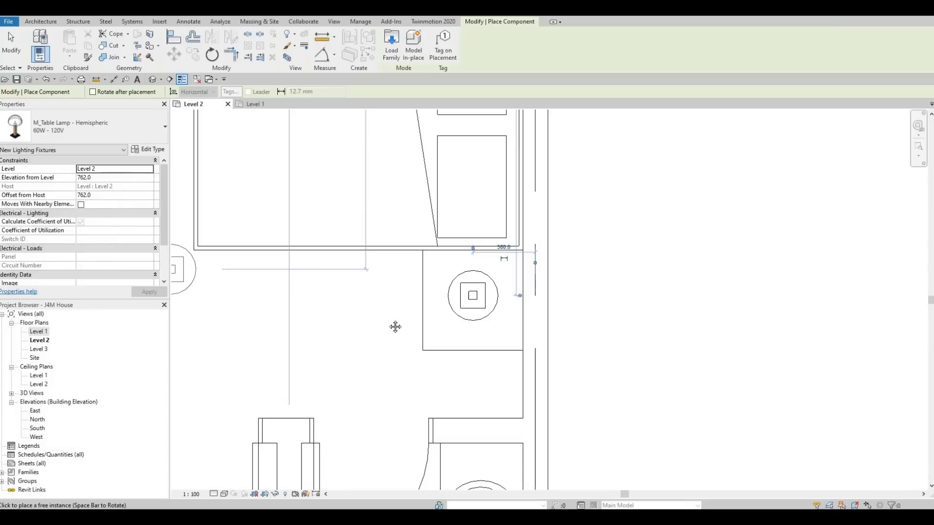
Place hemispheric table lamps at the centres of both night stands in the lower-right bedroom.
{"action": "middle_click_drag", "start_coordinate": [404, 141], "coordinate": [407, 275]}
{"action": "scroll", "coordinate": [407, 275], "scroll_direction": "down", "scroll_amount": 3}
{"action": "scroll", "coordinate": [425, 225], "scroll_direction": "down", "scroll_amount": 1}
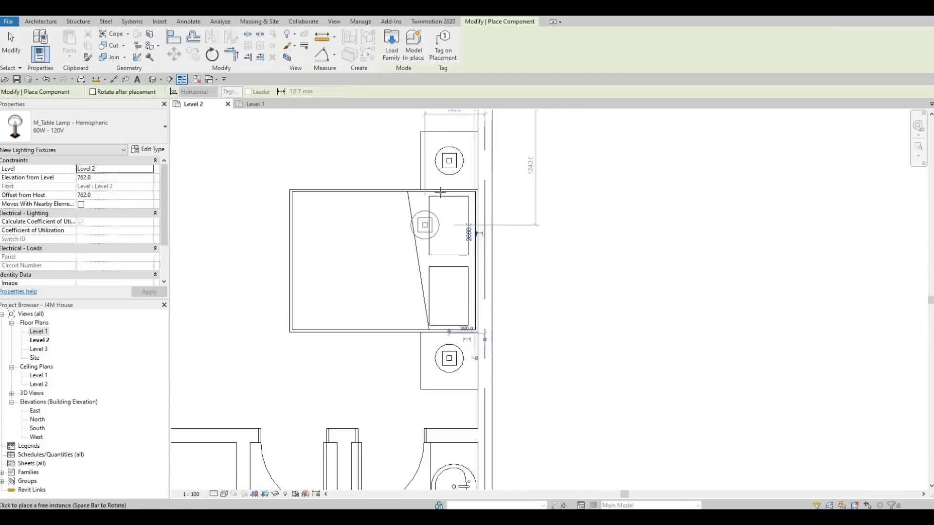
{"action": "scroll", "coordinate": [349, 302], "scroll_direction": "down", "scroll_amount": 1}
{"action": "middle_click_drag", "start_coordinate": [349, 302], "coordinate": [449, 188]}
{"action": "scroll", "coordinate": [450, 188], "scroll_direction": "down", "scroll_amount": 1}
{"action": "scroll", "coordinate": [508, 448], "scroll_direction": "down", "scroll_amount": 1}
{"action": "middle_click_drag", "start_coordinate": [509, 448], "coordinate": [484, 271]}
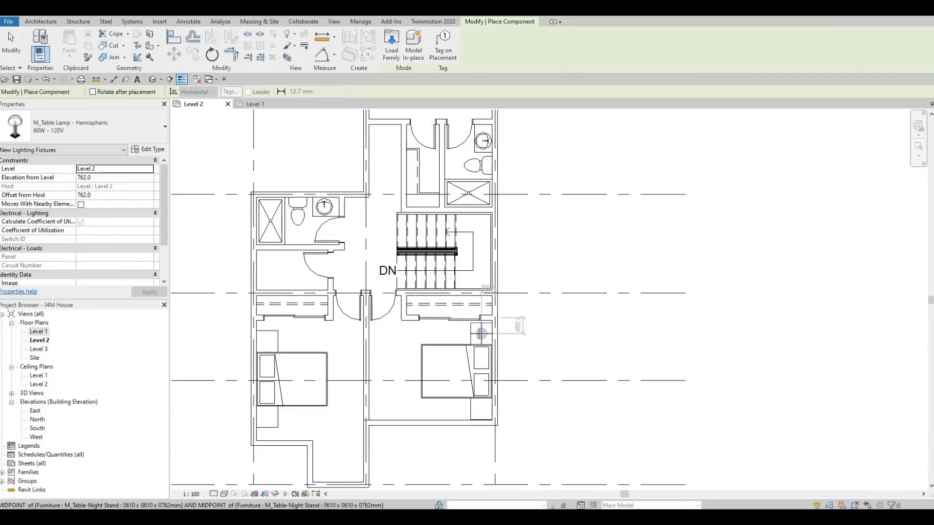
{"action": "scroll", "coordinate": [481, 334], "scroll_direction": "up", "scroll_amount": 3}
{"action": "scroll", "coordinate": [482, 331], "scroll_direction": "up", "scroll_amount": 1}
{"action": "left_click", "coordinate": [476, 335]}
{"action": "middle_click_drag", "start_coordinate": [477, 486], "coordinate": [477, 399]}
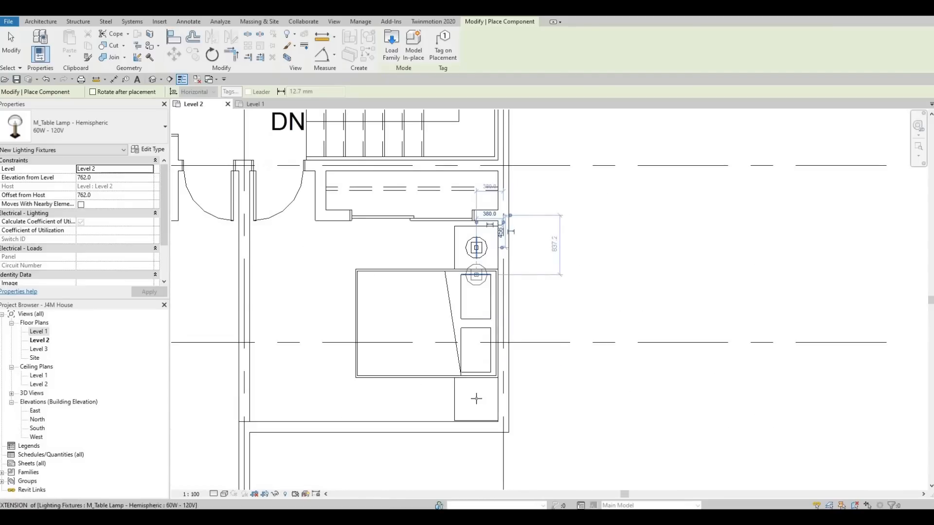
{"action": "left_click", "coordinate": [476, 399]}
Place hemispheric table lamps on both night stands in the lower-left bedroom and end component placement.
{"action": "middle_click_drag", "start_coordinate": [318, 368], "coordinate": [632, 332]}
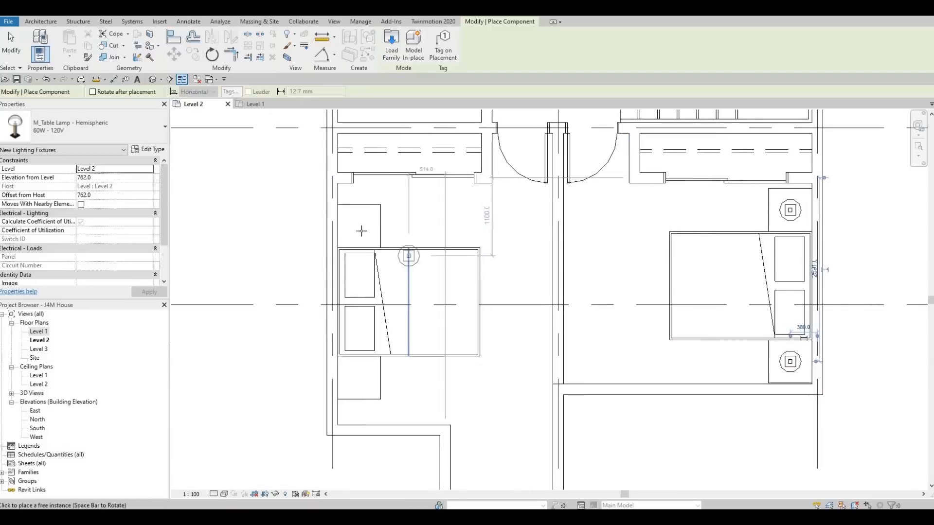
{"action": "left_click", "coordinate": [359, 225]}
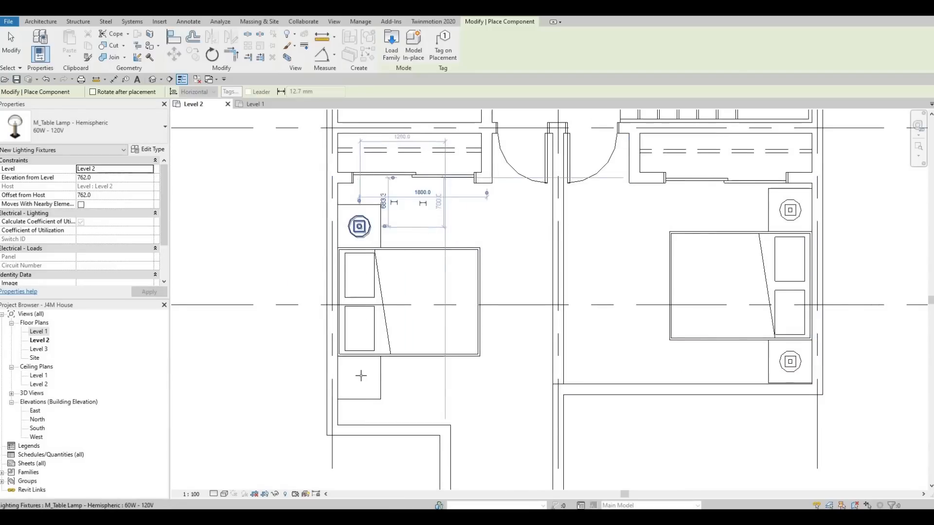
{"action": "left_click", "coordinate": [359, 378]}
{"action": "scroll", "coordinate": [428, 356], "scroll_direction": "down", "scroll_amount": 2}
{"action": "middle_click_drag", "start_coordinate": [427, 356], "coordinate": [306, 335]}
{"action": "middle_click_drag", "start_coordinate": [384, 365], "coordinate": [432, 372]}
{"action": "scroll", "coordinate": [432, 372], "scroll_direction": "down", "scroll_amount": 1}
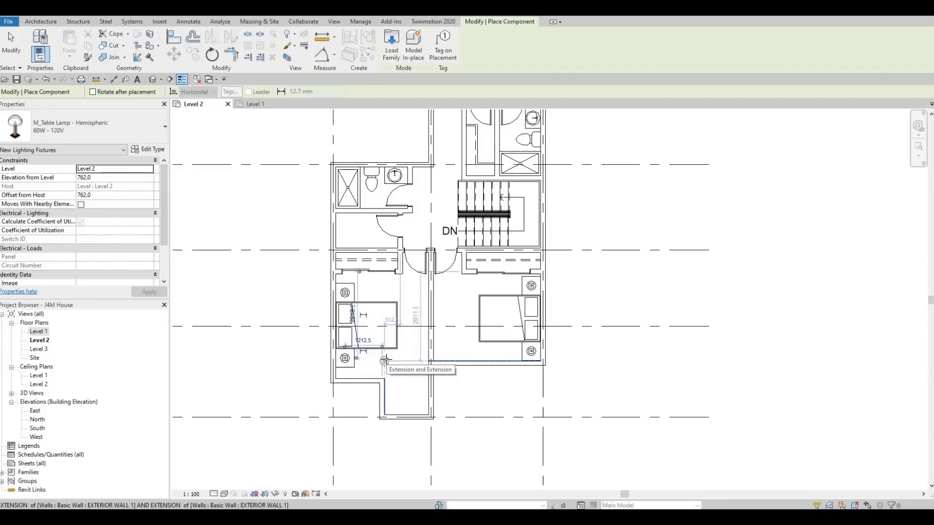
{"action": "key", "text": "Escape"}
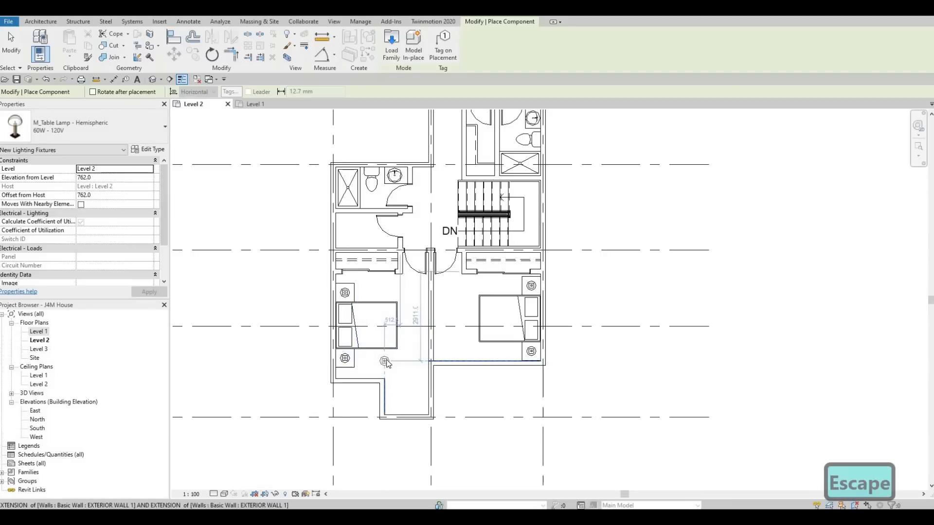
{"action": "key", "text": "Escape"}
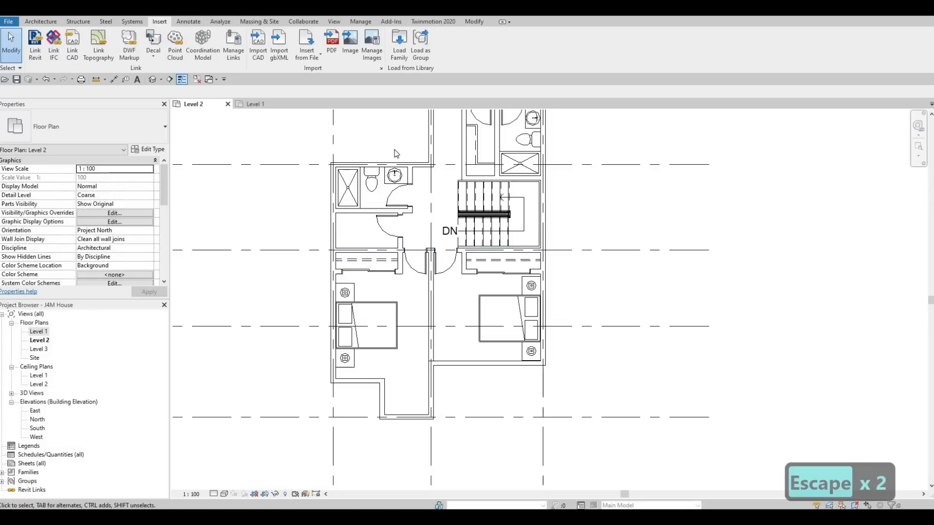
Load the M_Washer_Dryer_Combo family from the Specialty Equipment, Domestic, Mid-Range library folder.
{"action": "left_click", "coordinate": [402, 54]}
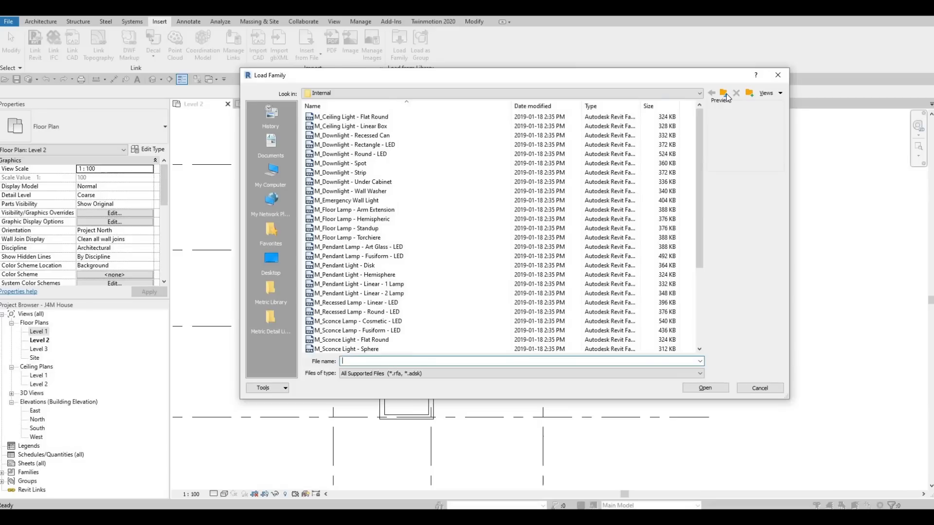
{"action": "left_click", "coordinate": [727, 97]}
{"action": "left_click", "coordinate": [724, 97]}
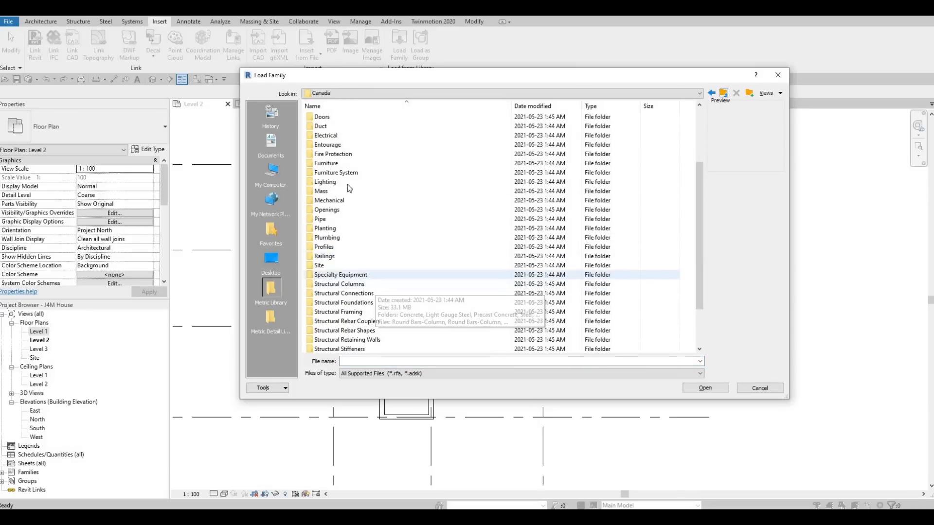
{"action": "double_click", "coordinate": [340, 275]}
{"action": "double_click", "coordinate": [333, 128]}
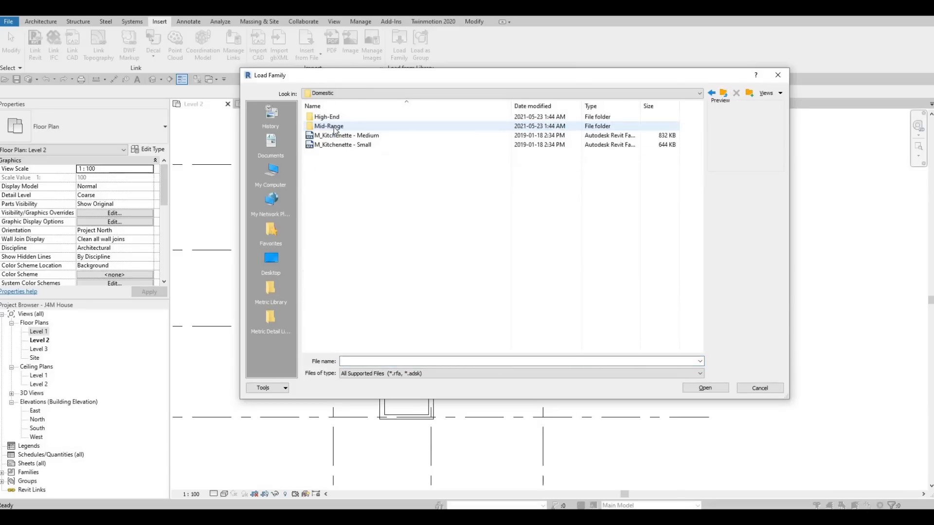
{"action": "double_click", "coordinate": [329, 126]}
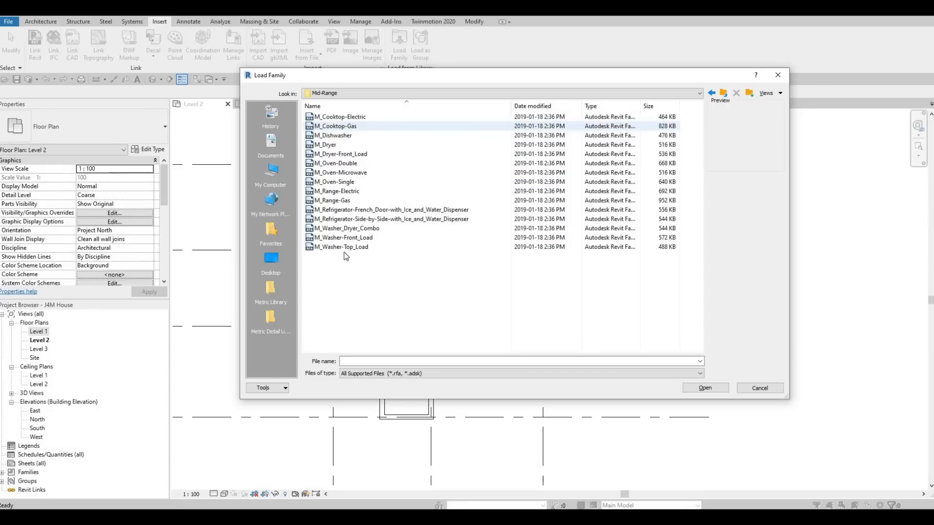
{"action": "left_click", "coordinate": [351, 247]}
{"action": "left_click", "coordinate": [351, 238]}
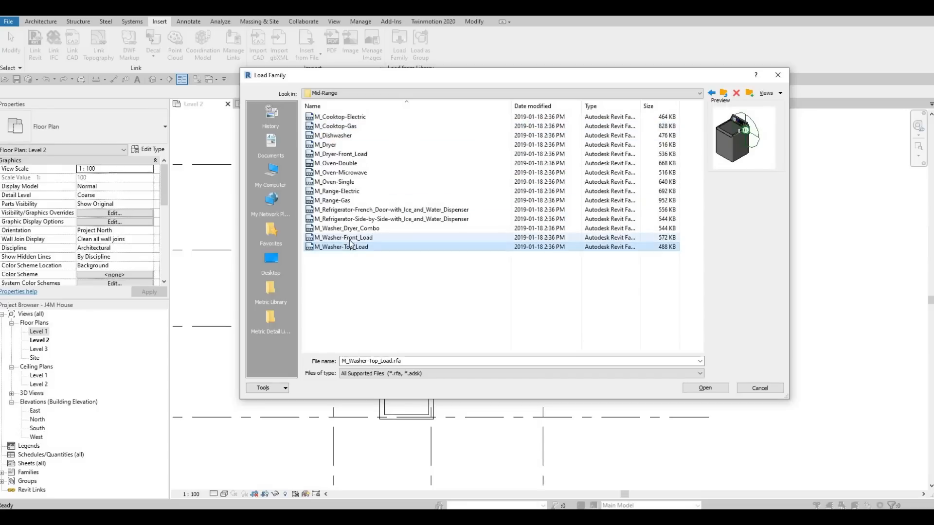
{"action": "left_click", "coordinate": [350, 229]}
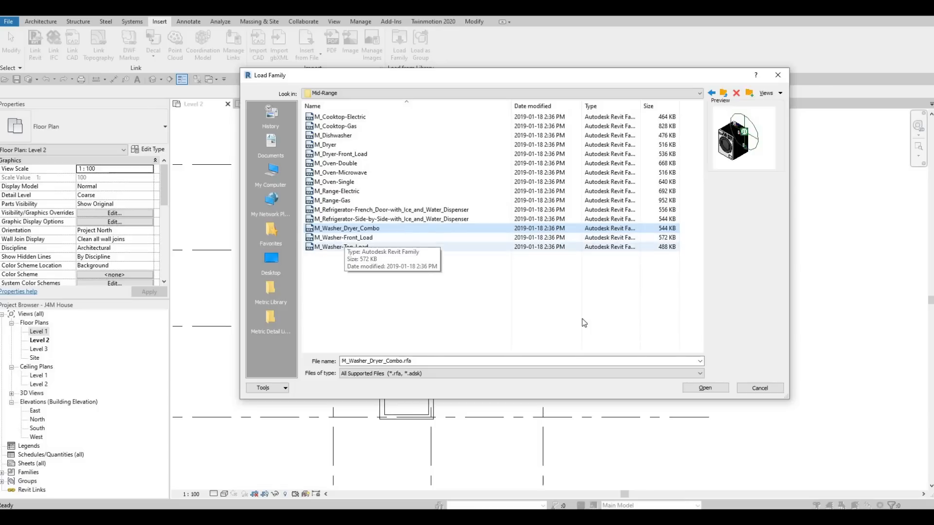
{"action": "left_click", "coordinate": [706, 388]}
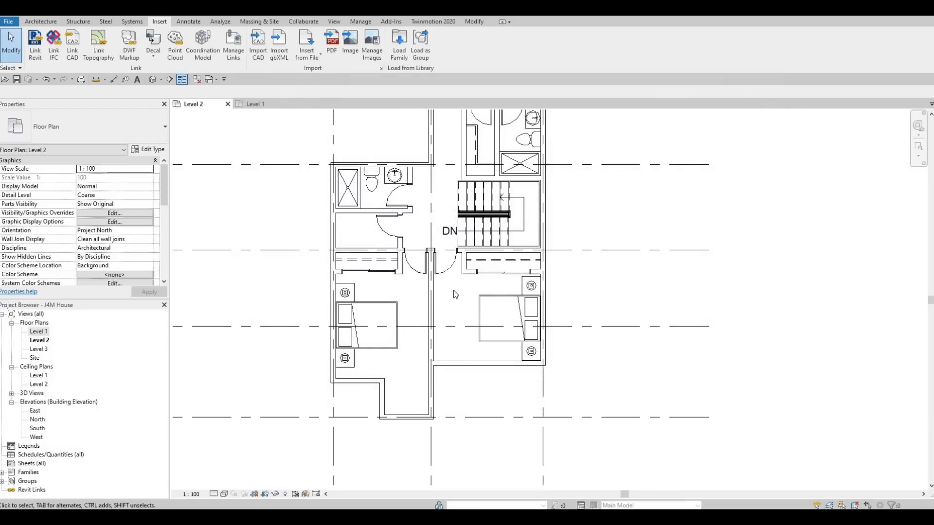
Place the 600mm washer dryer combo, rotated against the exterior wall, in the upper-left corner of the small room below the left bathroom.
{"action": "key", "text": "m"}
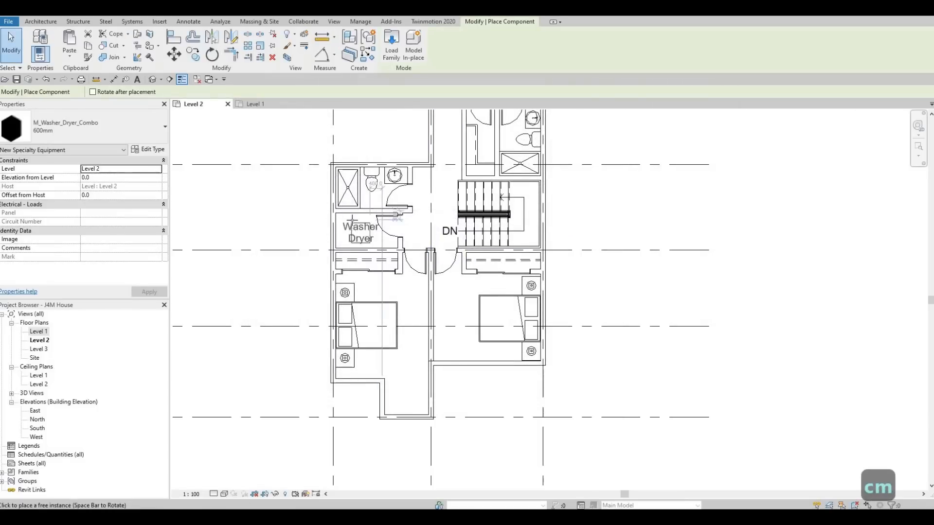
{"action": "scroll", "coordinate": [353, 215], "scroll_direction": "up", "scroll_amount": 2}
{"action": "key", "text": "space"}
{"action": "scroll", "coordinate": [338, 229], "scroll_direction": "up", "scroll_amount": 2}
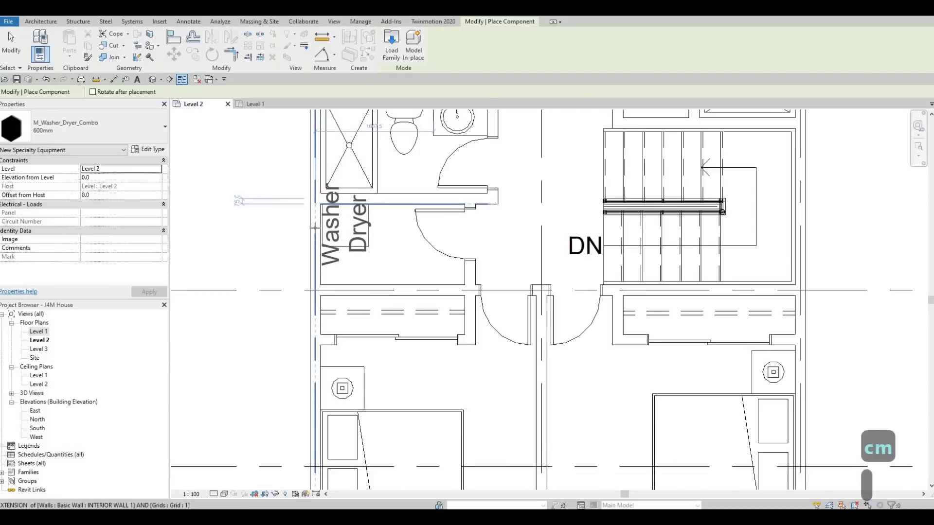
{"action": "scroll", "coordinate": [316, 228], "scroll_direction": "up", "scroll_amount": 2}
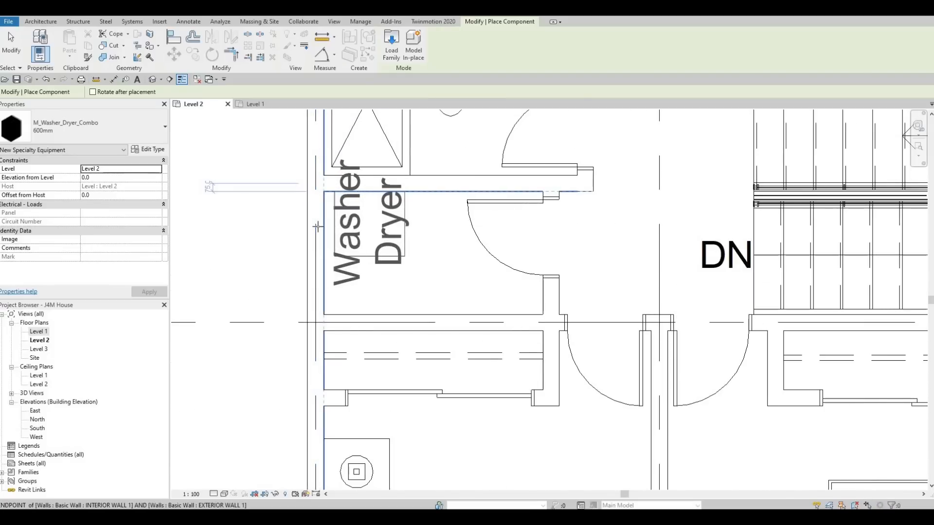
{"action": "left_click", "coordinate": [367, 229]}
{"action": "scroll", "coordinate": [366, 227], "scroll_direction": "up", "scroll_amount": 1}
{"action": "key", "text": "Escape"}
{"action": "key", "text": "Escape"}
{"action": "key", "text": "Escape"}
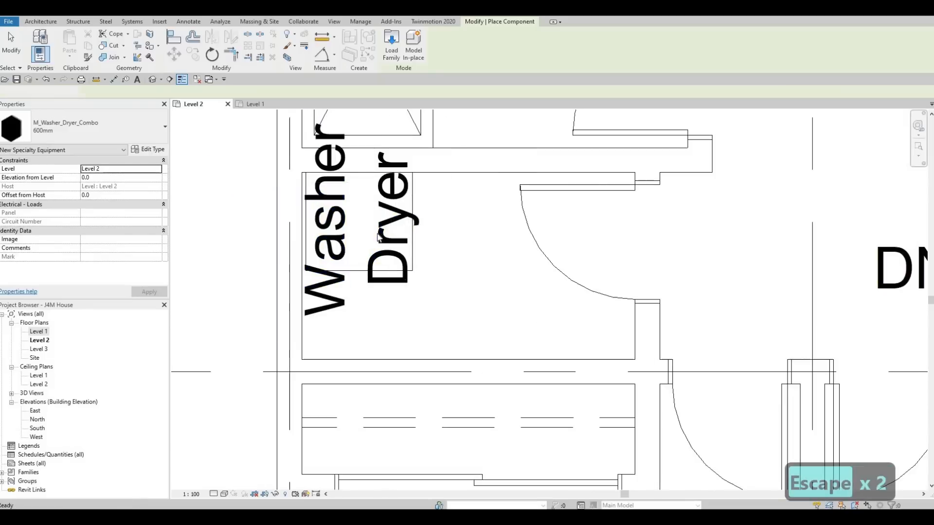
Align the back edge of the washer dryer with the inner face of the exterior wall.
{"action": "key", "text": "a"}
{"action": "key", "text": "l"}
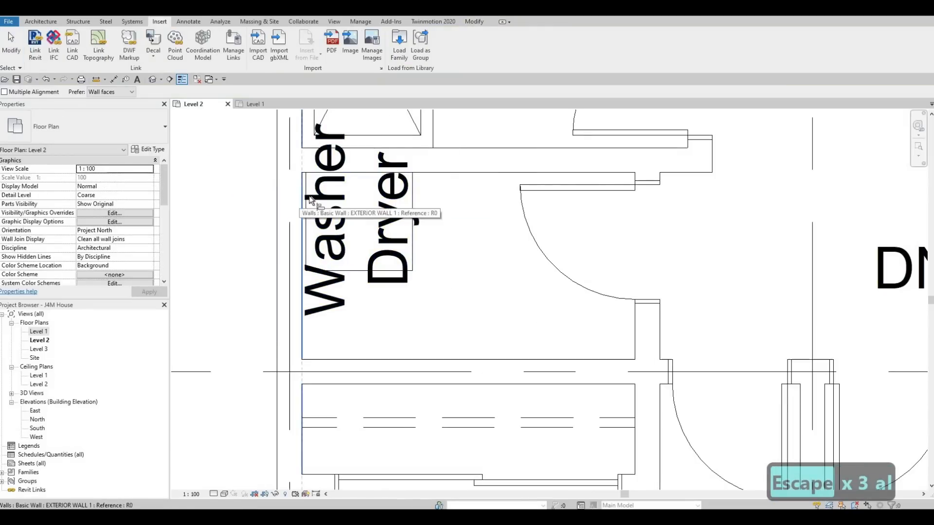
{"action": "left_click", "coordinate": [300, 195]}
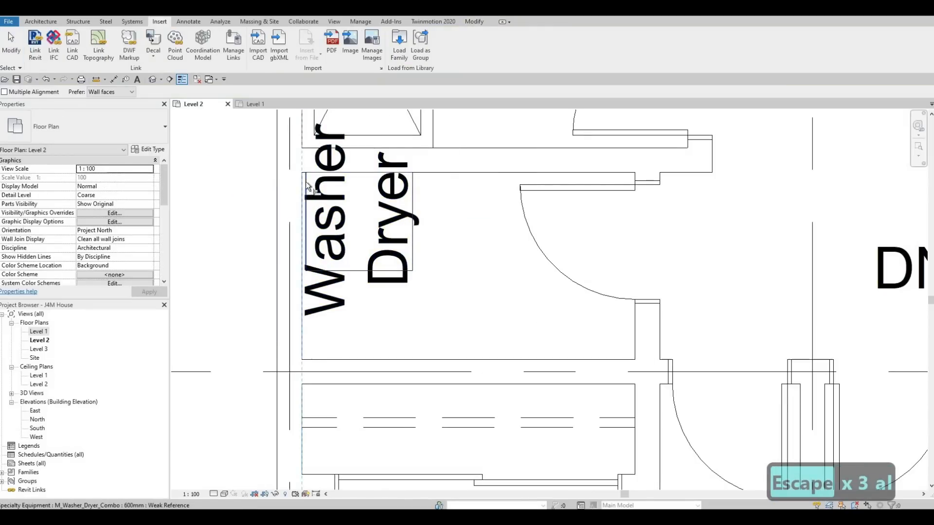
{"action": "left_click", "coordinate": [414, 203]}
{"action": "scroll", "coordinate": [409, 236], "scroll_direction": "down", "scroll_amount": 4}
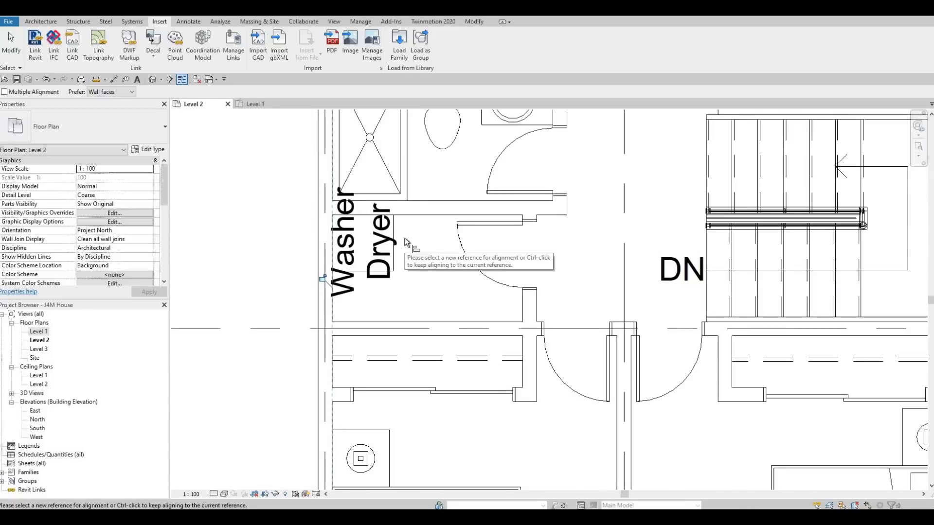
{"action": "key", "text": "Escape"}
{"action": "key", "text": "Escape"}
{"action": "key", "text": "Escape"}
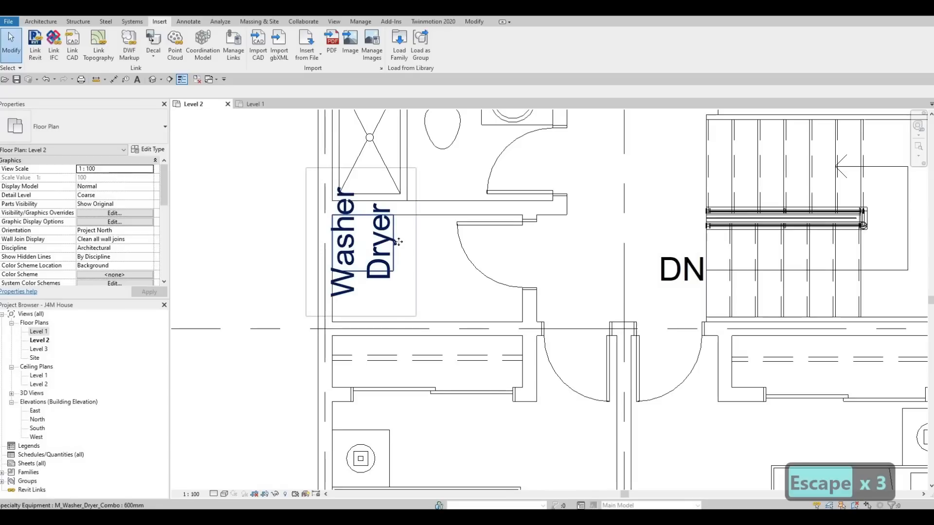
Turn off Show Label in the type properties of the washer dryer combo.
{"action": "left_click", "coordinate": [398, 242]}
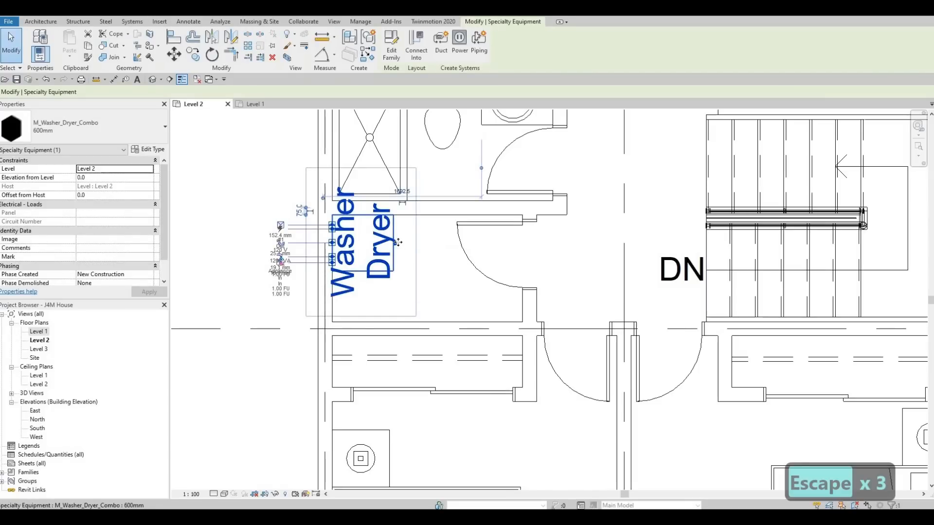
{"action": "scroll", "coordinate": [378, 264], "scroll_direction": "down", "scroll_amount": 5}
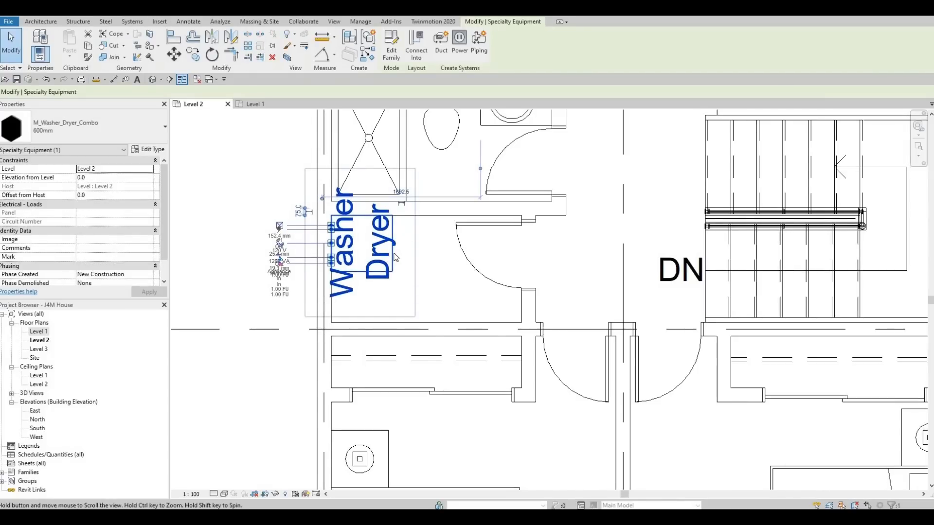
{"action": "scroll", "coordinate": [374, 256], "scroll_direction": "up", "scroll_amount": 1}
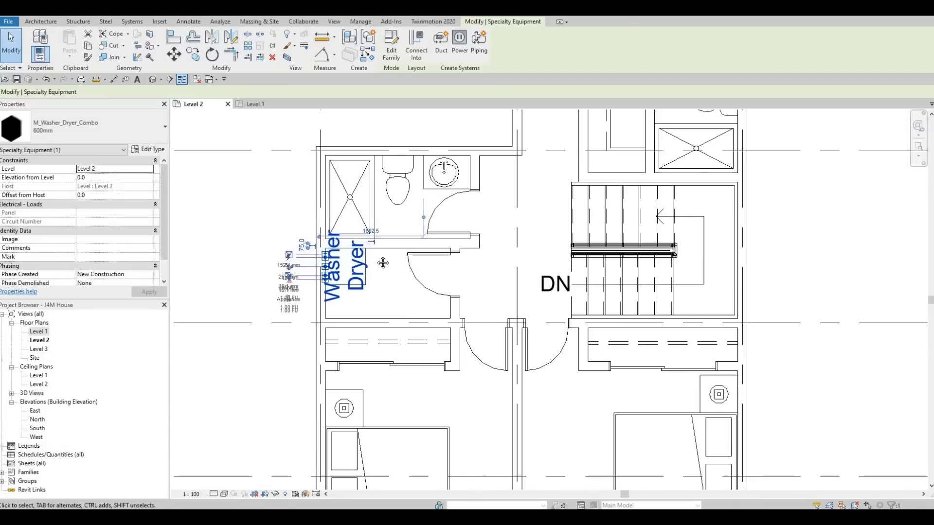
{"action": "middle_click_drag", "start_coordinate": [376, 258], "coordinate": [377, 276]}
{"action": "scroll", "coordinate": [377, 276], "scroll_direction": "down", "scroll_amount": 1}
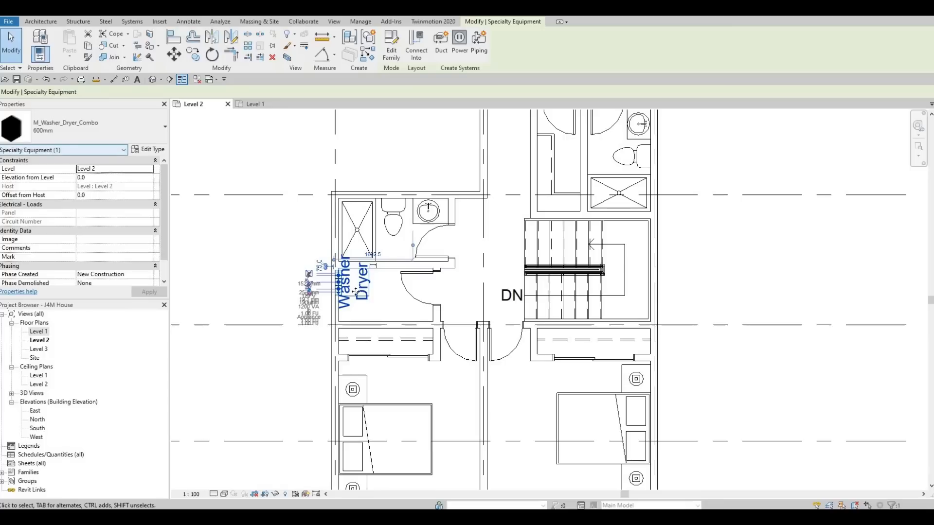
{"action": "scroll", "coordinate": [374, 288], "scroll_direction": "up", "scroll_amount": 5}
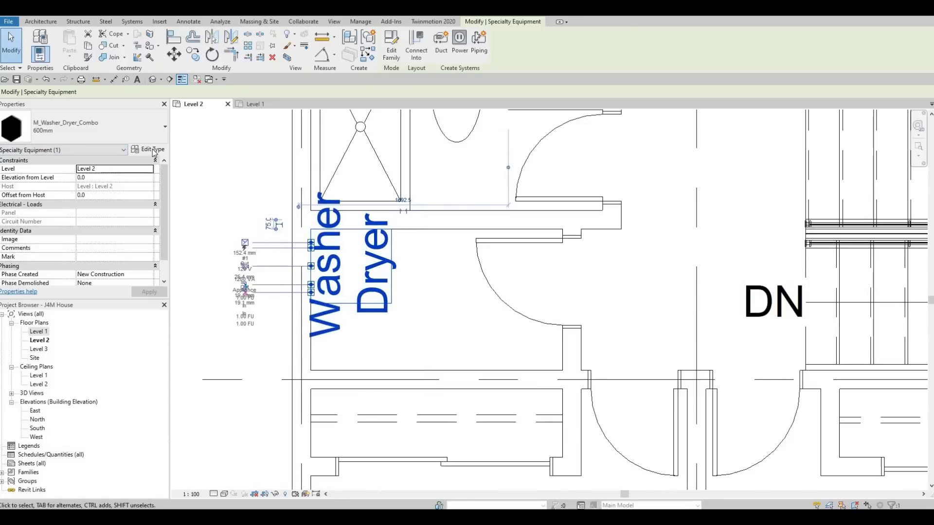
{"action": "left_click", "coordinate": [153, 149]}
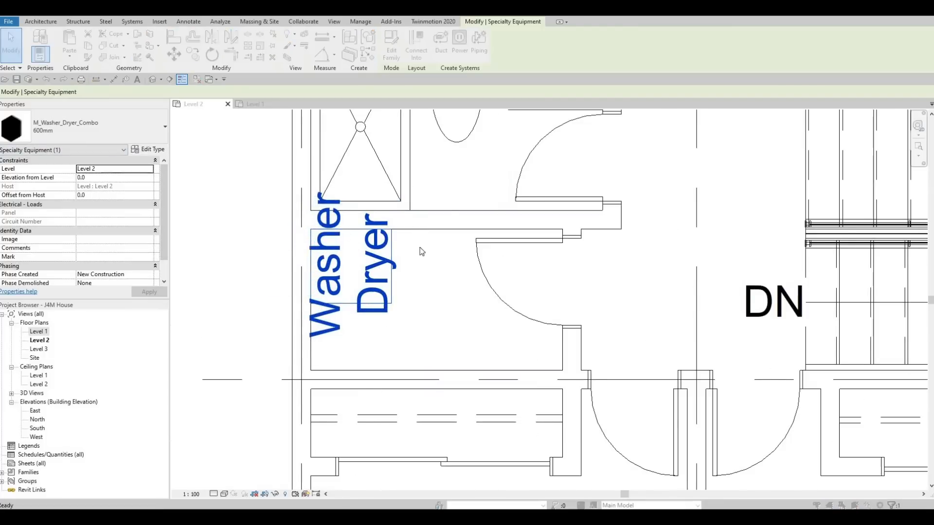
{"action": "left_click", "coordinate": [452, 231]}
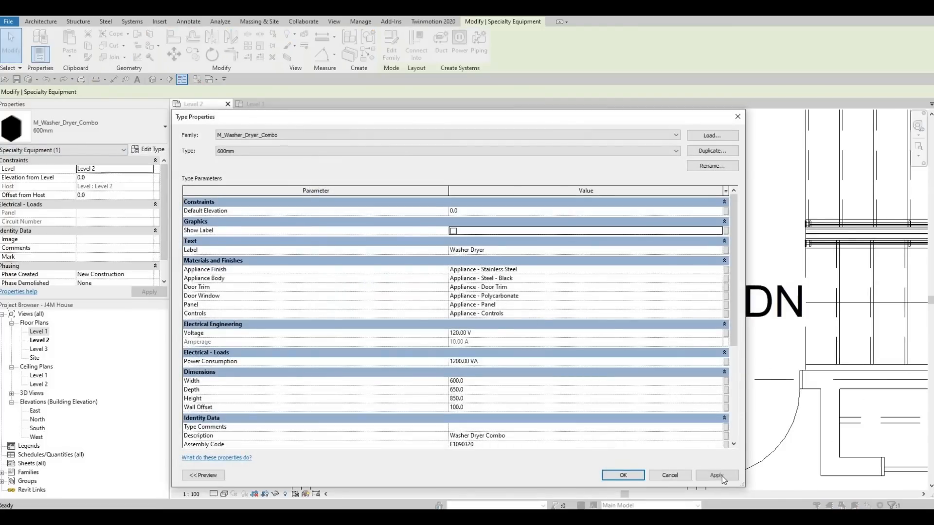
{"action": "left_click", "coordinate": [638, 473]}
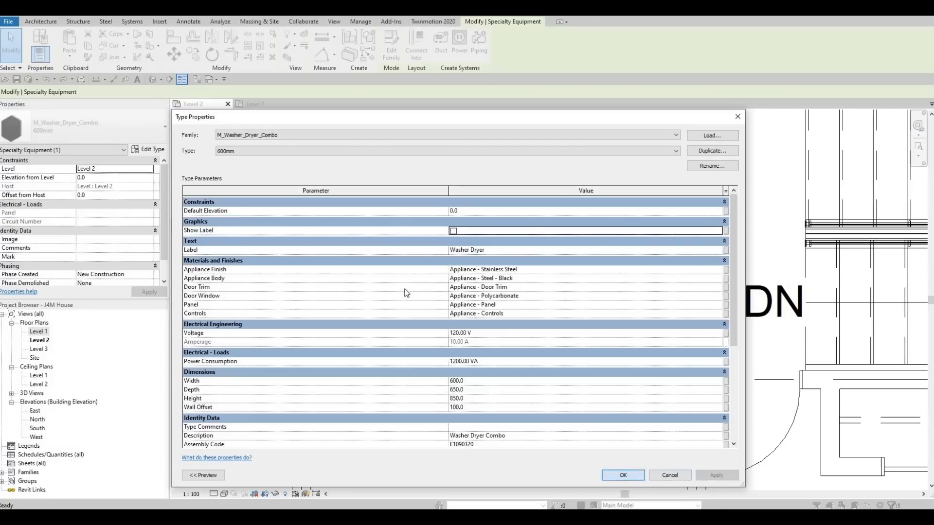
{"action": "scroll", "coordinate": [404, 302], "scroll_direction": "down", "scroll_amount": 2}
{"action": "key", "text": "Escape"}
{"action": "scroll", "coordinate": [424, 311], "scroll_direction": "down", "scroll_amount": 2}
{"action": "key", "text": "Escape"}
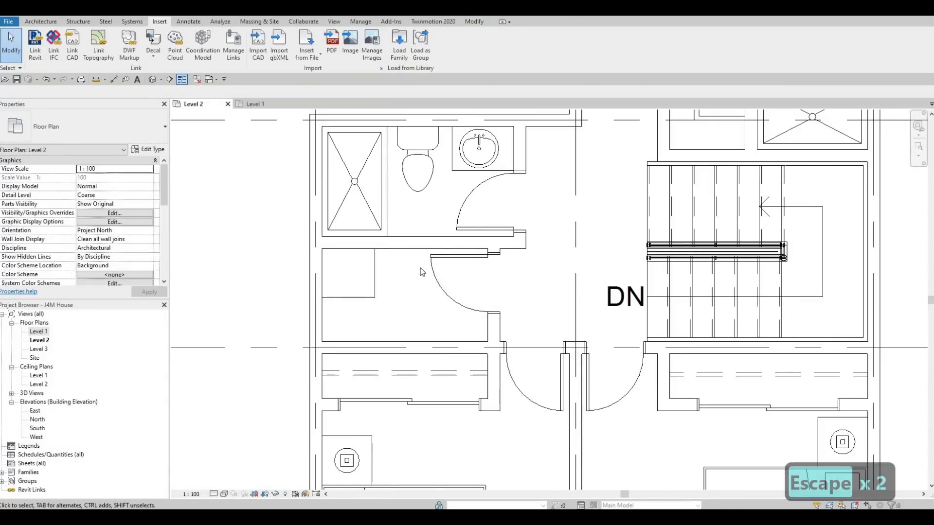
Draw a horizontal Thin Lines detail line across the laundry room below the washer dryer, from the door jamb to the exterior wall.
{"action": "scroll", "coordinate": [433, 262], "scroll_direction": "down", "scroll_amount": 4}
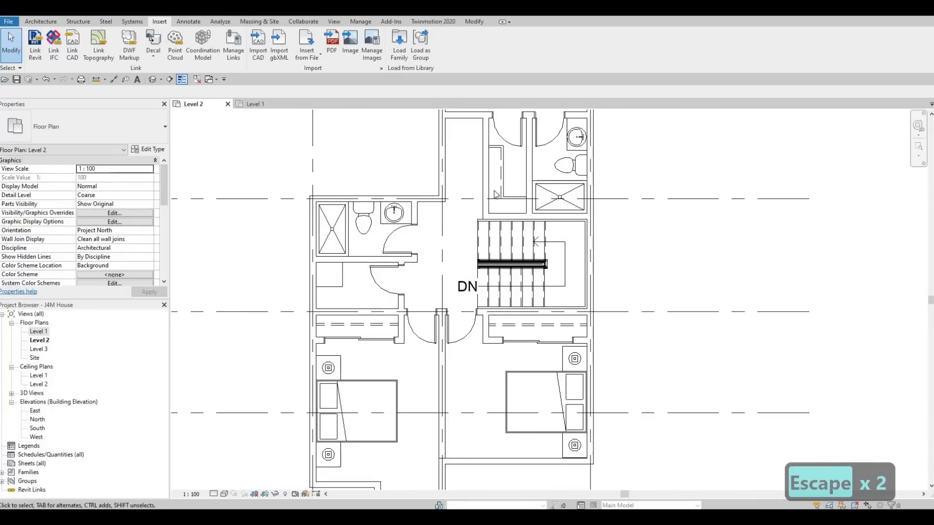
{"action": "scroll", "coordinate": [502, 180], "scroll_direction": "up", "scroll_amount": 2}
{"action": "key", "text": "Escape"}
{"action": "key", "text": "Escape"}
{"action": "left_click", "coordinate": [503, 179]}
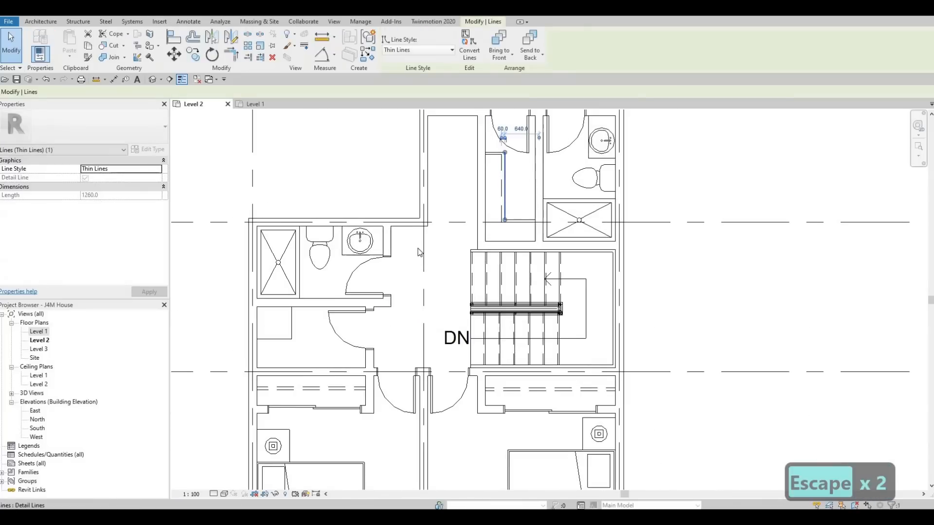
{"action": "key", "text": "c"}
{"action": "key", "text": "s"}
{"action": "scroll", "coordinate": [352, 346], "scroll_direction": "up", "scroll_amount": 2}
{"action": "left_click", "coordinate": [365, 352]}
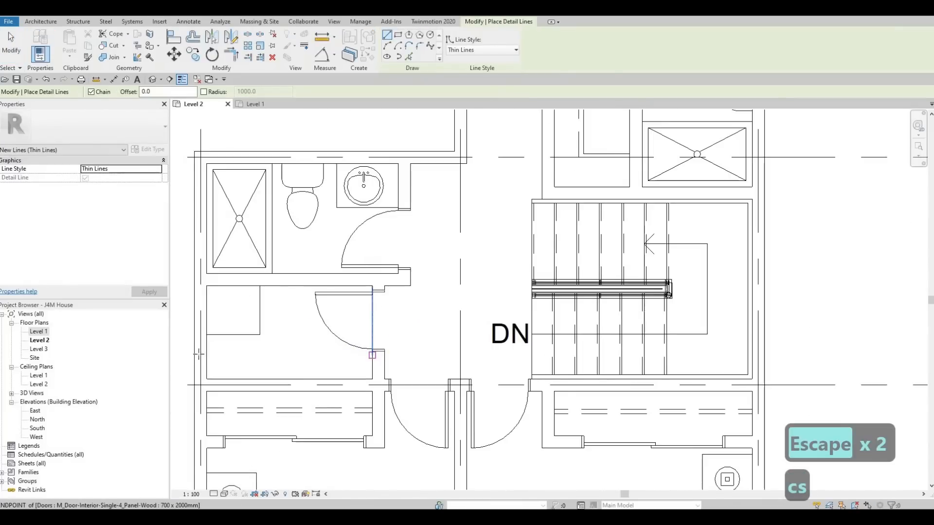
{"action": "left_click", "coordinate": [207, 353]}
{"action": "key", "text": "Escape"}
{"action": "key", "text": "Escape"}
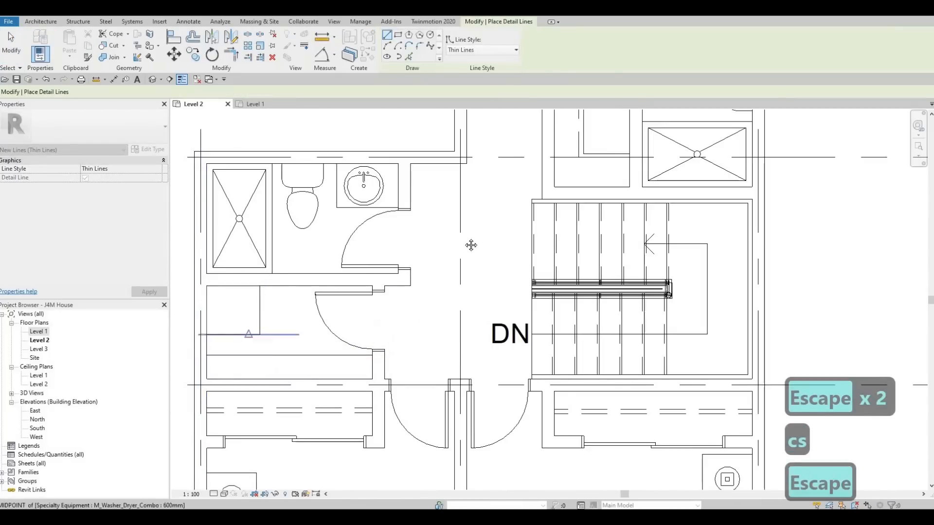
Draw a <Demolished> style detail line just below the laundry room's shelf line, spanning from wall to wall.
{"action": "middle_click_drag", "start_coordinate": [536, 185], "coordinate": [500, 263]}
{"action": "left_click", "coordinate": [538, 185]}
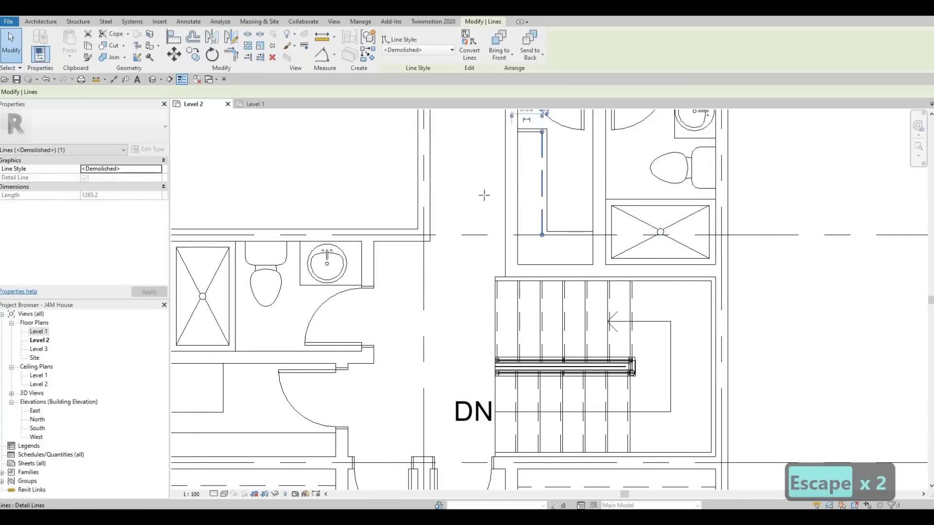
{"action": "key", "text": "c"}
{"action": "key", "text": "s"}
{"action": "middle_click_drag", "start_coordinate": [348, 434], "coordinate": [602, 321]}
{"action": "scroll", "coordinate": [602, 321], "scroll_direction": "up", "scroll_amount": 2}
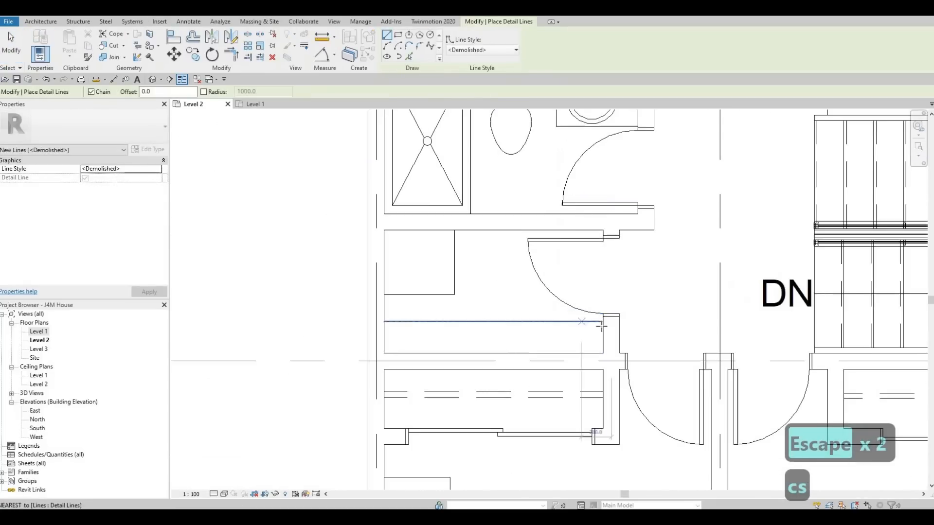
{"action": "left_click", "coordinate": [603, 326]}
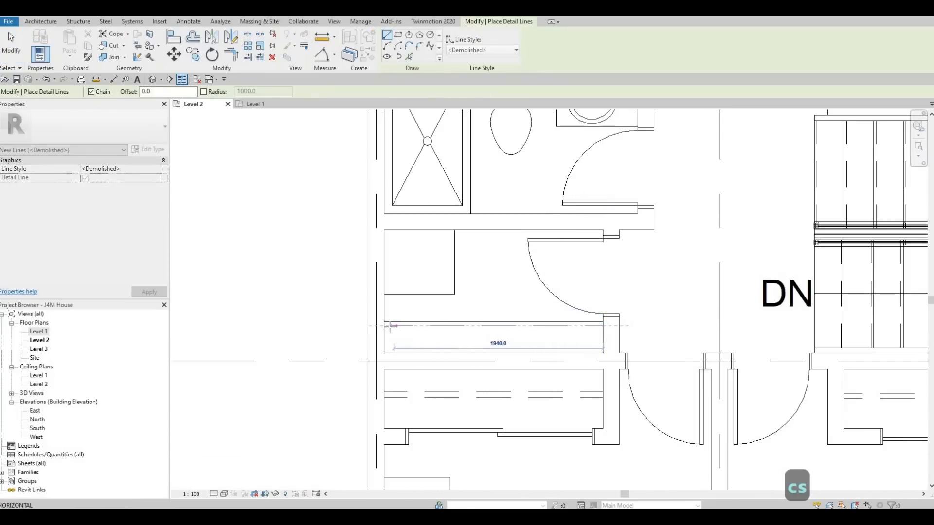
{"action": "left_click", "coordinate": [384, 326]}
{"action": "key", "text": "Escape"}
{"action": "key", "text": "Escape"}
{"action": "key", "text": "Escape"}
{"action": "scroll", "coordinate": [501, 294], "scroll_direction": "down", "scroll_amount": 2}
{"action": "middle_click_drag", "start_coordinate": [500, 293], "coordinate": [442, 266]}
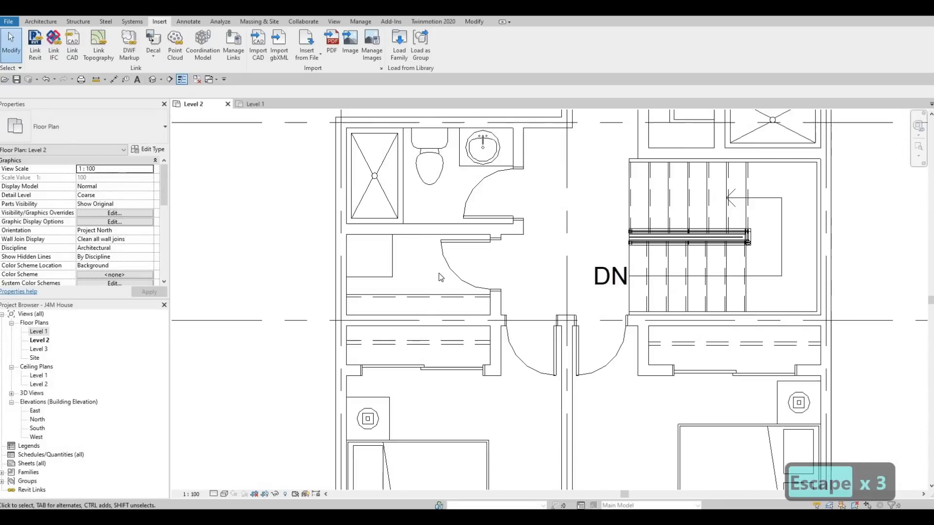
Draw a vertical Thin Lines detail line through the washer dryer, from the laundry room's upper wall down to the solid shelf line.
{"action": "scroll", "coordinate": [441, 277], "scroll_direction": "down", "scroll_amount": 2}
{"action": "scroll", "coordinate": [402, 270], "scroll_direction": "up", "scroll_amount": 4}
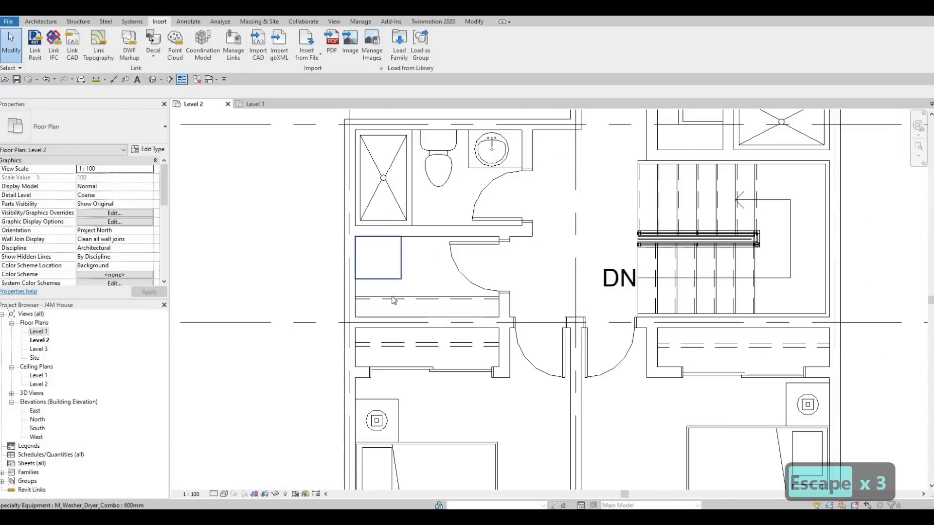
{"action": "key", "text": "Escape"}
{"action": "key", "text": "Escape"}
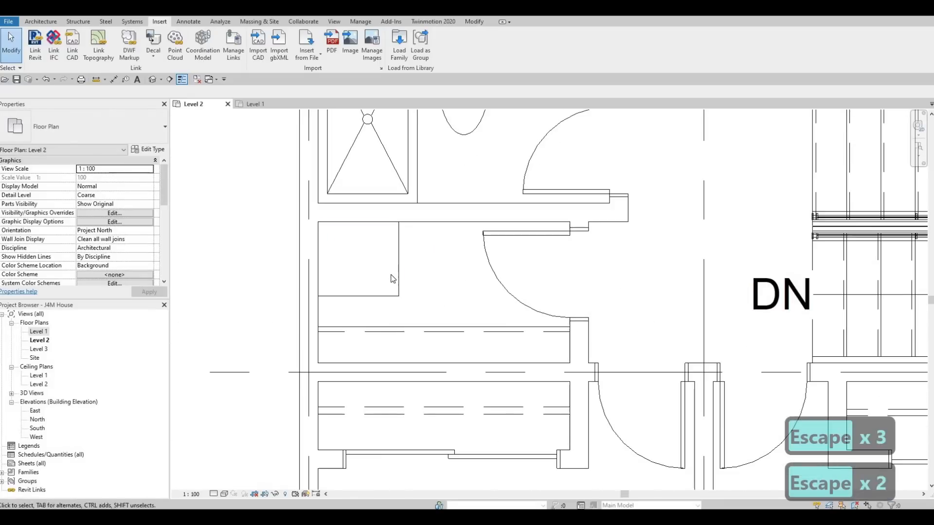
{"action": "left_click", "coordinate": [397, 327]}
{"action": "key", "text": "c"}
{"action": "key", "text": "s"}
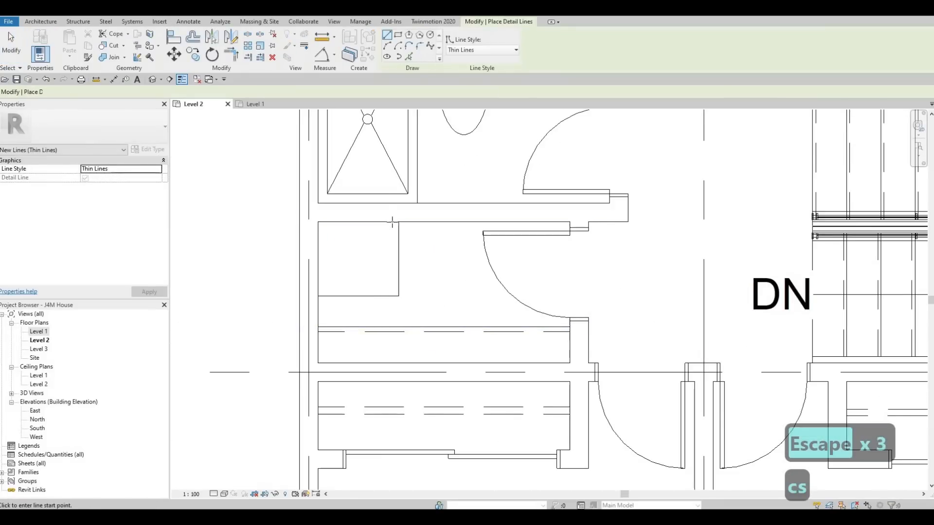
{"action": "left_click", "coordinate": [392, 222]}
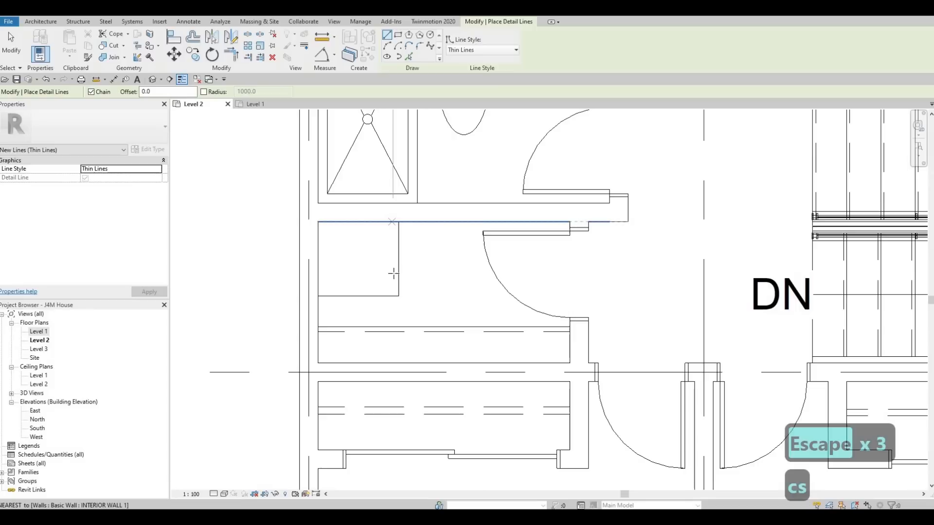
{"action": "left_click", "coordinate": [392, 327]}
{"action": "key", "text": "Escape"}
{"action": "key", "text": "Escape"}
Draw a vertical <Demolished> detail line just left of the vertical shelf line, from the horizontal dashed line up to the laundry room's upper wall.
{"action": "left_click", "coordinate": [383, 331]}
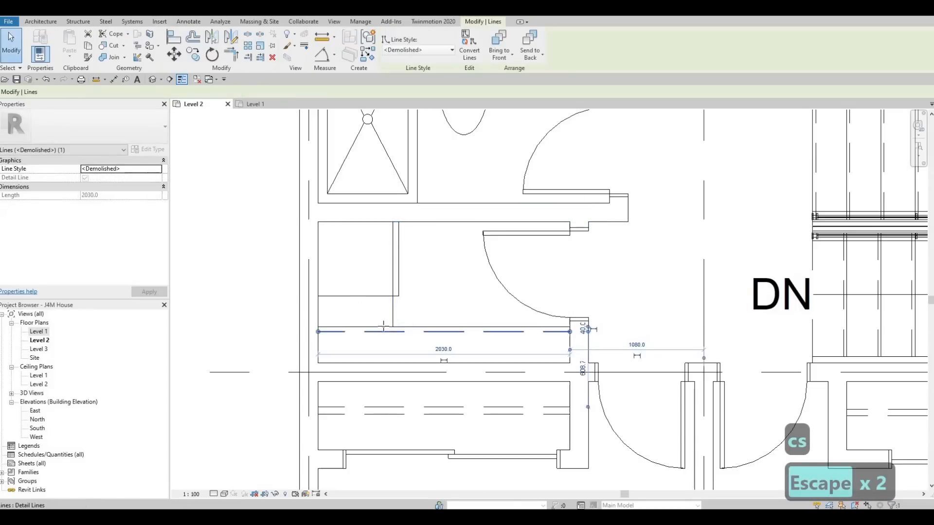
{"action": "key", "text": "c"}
{"action": "key", "text": "s"}
{"action": "left_click", "coordinate": [388, 332]}
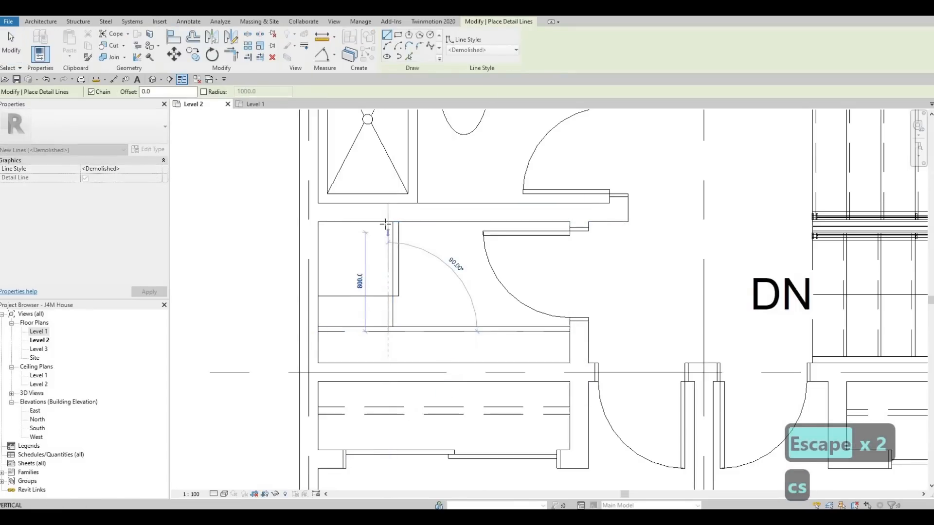
{"action": "left_click", "coordinate": [387, 222]}
{"action": "key", "text": "Escape"}
{"action": "key", "text": "Escape"}
{"action": "key", "text": "Escape"}
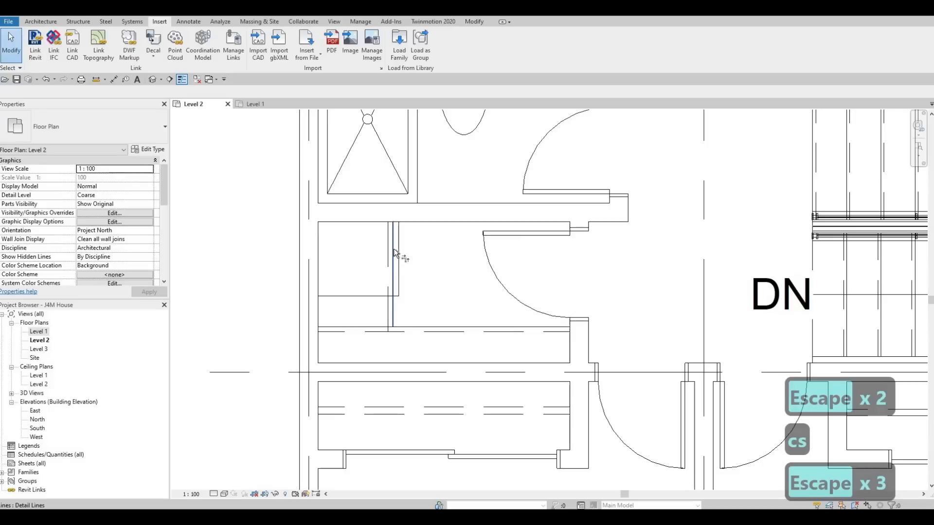
Trim the solid pair and the dashed pair of laundry shelf lines to corners so they form an L-shaped shelf.
{"action": "key", "text": "t"}
{"action": "key", "text": "r"}
{"action": "left_click", "coordinate": [403, 330]}
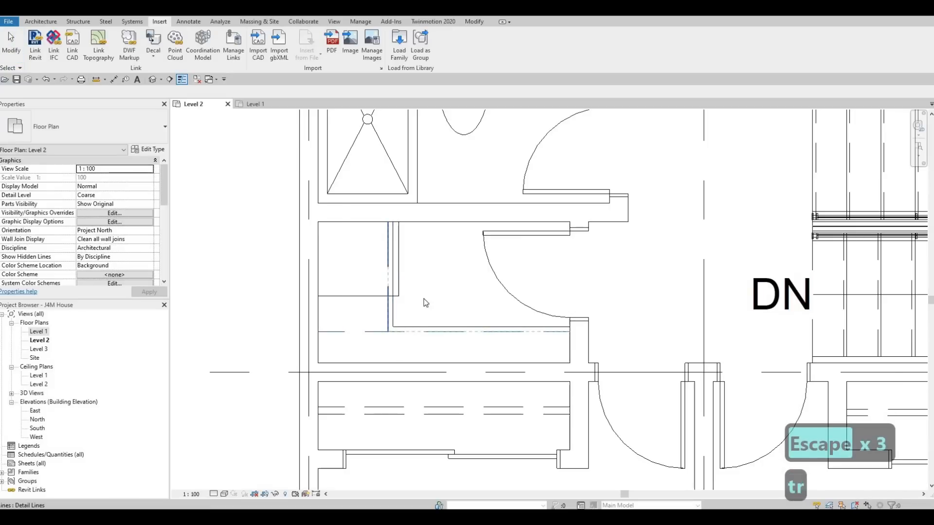
{"action": "left_click", "coordinate": [412, 292]}
{"action": "key", "text": "Escape"}
{"action": "key", "text": "Escape"}
{"action": "scroll", "coordinate": [411, 283], "scroll_direction": "down", "scroll_amount": 2}
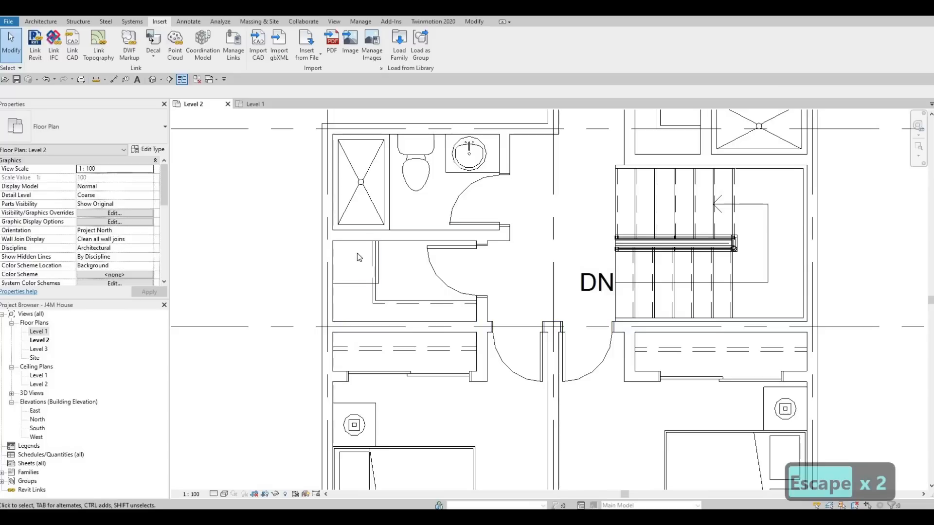
Examine the Level 2 plan, including the two lower bedrooms and the projecting bay of the left bedroom.
{"action": "key", "text": "Escape"}
{"action": "key", "text": "Escape"}
{"action": "scroll", "coordinate": [391, 234], "scroll_direction": "down", "scroll_amount": 8}
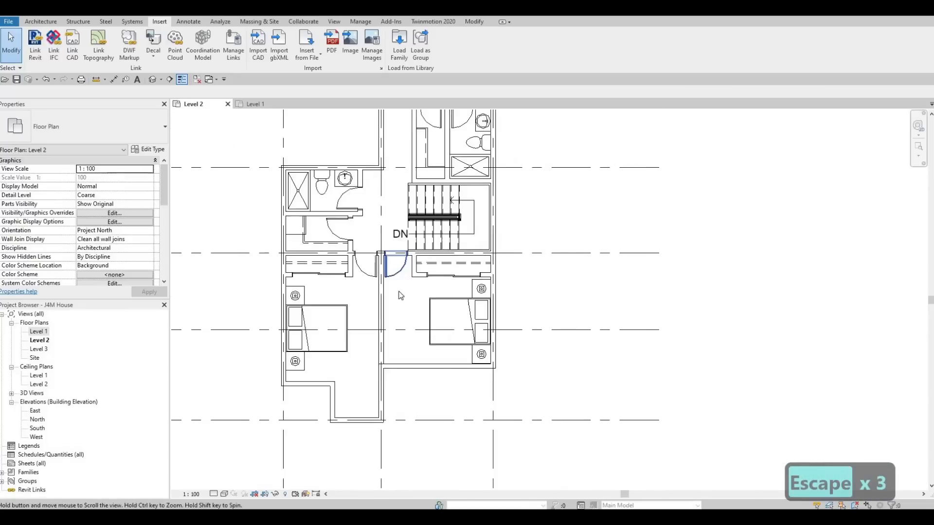
{"action": "scroll", "coordinate": [418, 282], "scroll_direction": "down", "scroll_amount": 3}
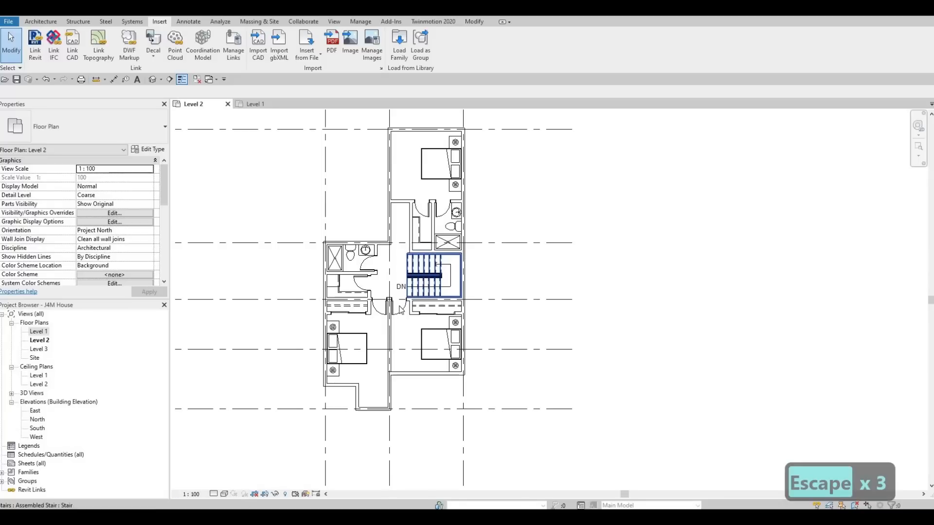
{"action": "scroll", "coordinate": [375, 320], "scroll_direction": "up", "scroll_amount": 4}
{"action": "key", "text": "Escape"}
{"action": "key", "text": "Escape"}
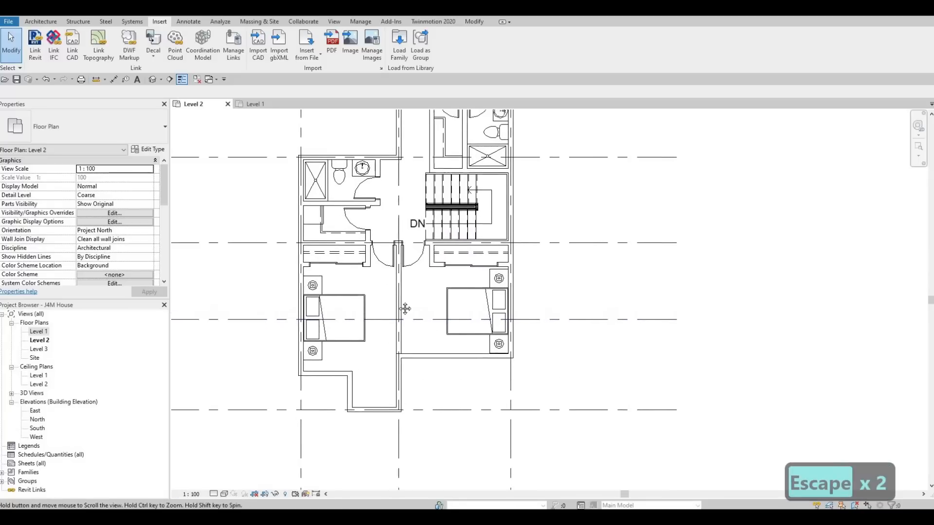
{"action": "middle_click_drag", "start_coordinate": [392, 327], "coordinate": [395, 315]}
{"action": "mouse_move", "coordinate": [386, 368]}
{"action": "middle_mouse_down"}
{"action": "mouse_move", "coordinate": [381, 355]}
{"action": "mouse_move", "coordinate": [396, 356]}
{"action": "mouse_move", "coordinate": [394, 376]}
{"action": "middle_mouse_up"}
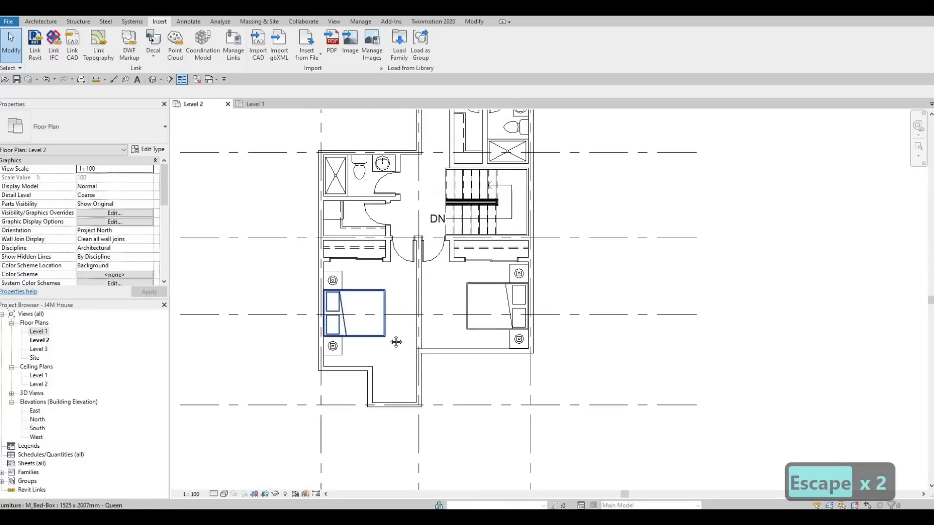
{"action": "middle_click_drag", "start_coordinate": [396, 342], "coordinate": [368, 305]}
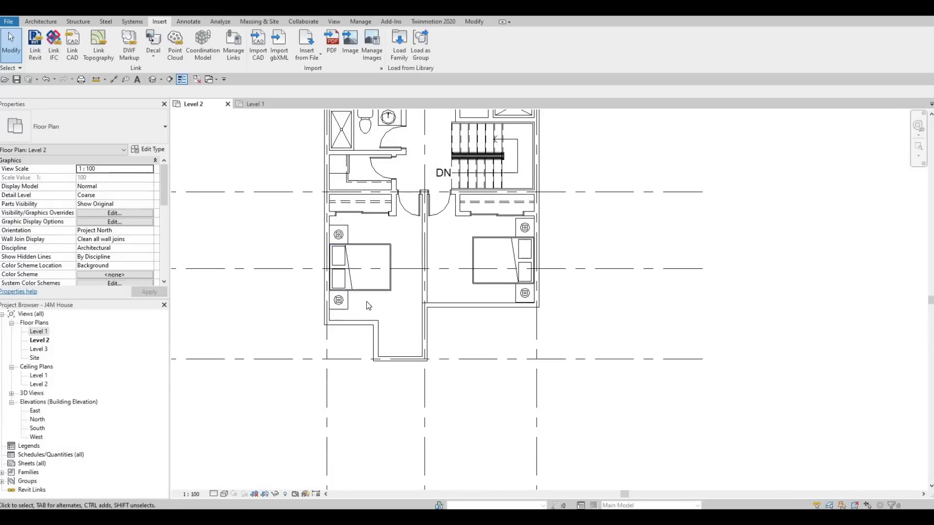
{"action": "key", "text": "Escape"}
{"action": "key", "text": "Escape"}
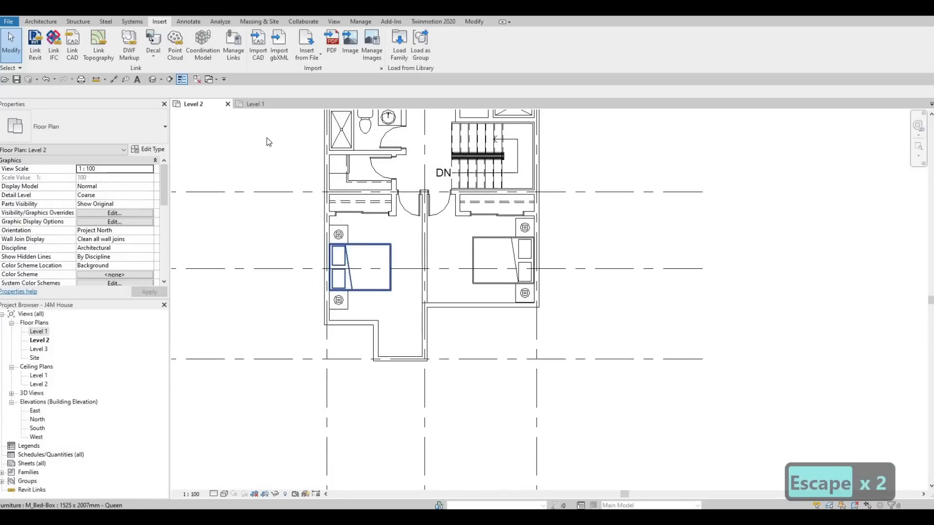
Start an architectural wall and set its type to Curtain Wall.
{"action": "left_click", "coordinate": [41, 21]}
{"action": "left_click", "coordinate": [37, 53]}
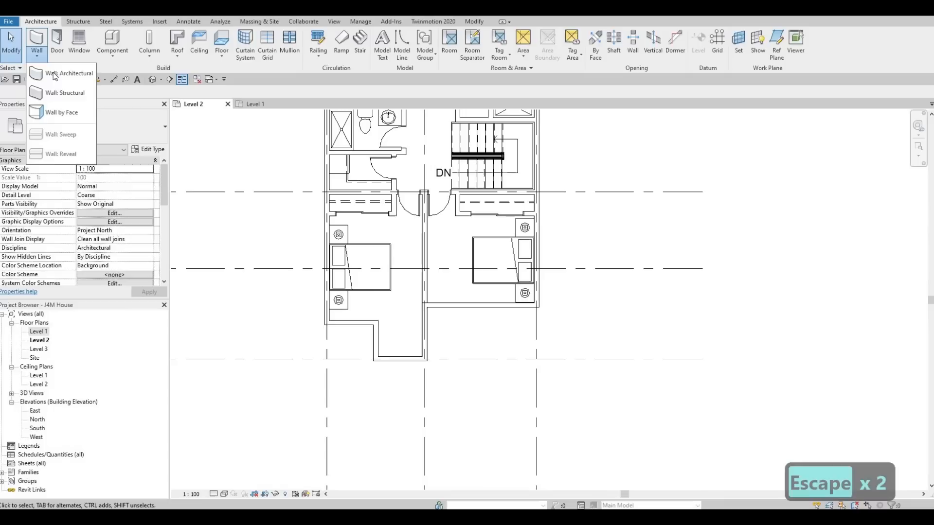
{"action": "left_click", "coordinate": [41, 41]}
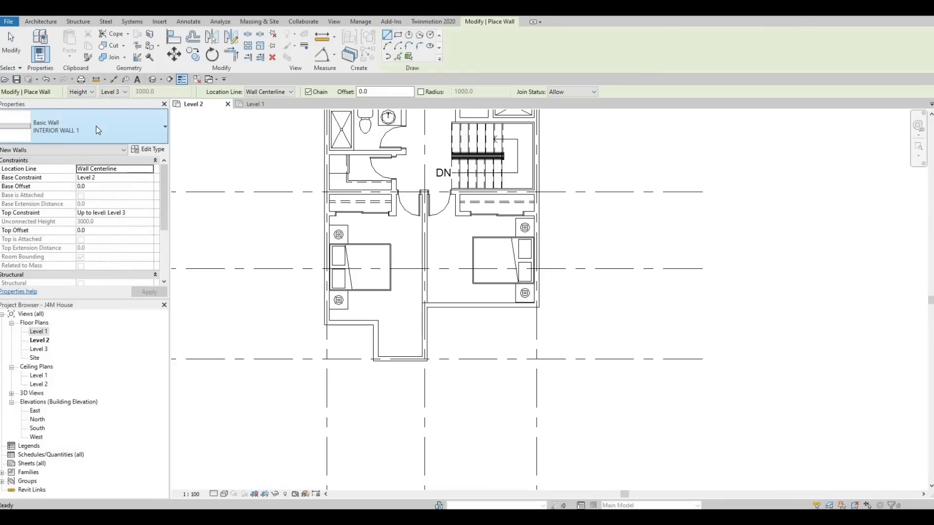
{"action": "left_click", "coordinate": [95, 127]}
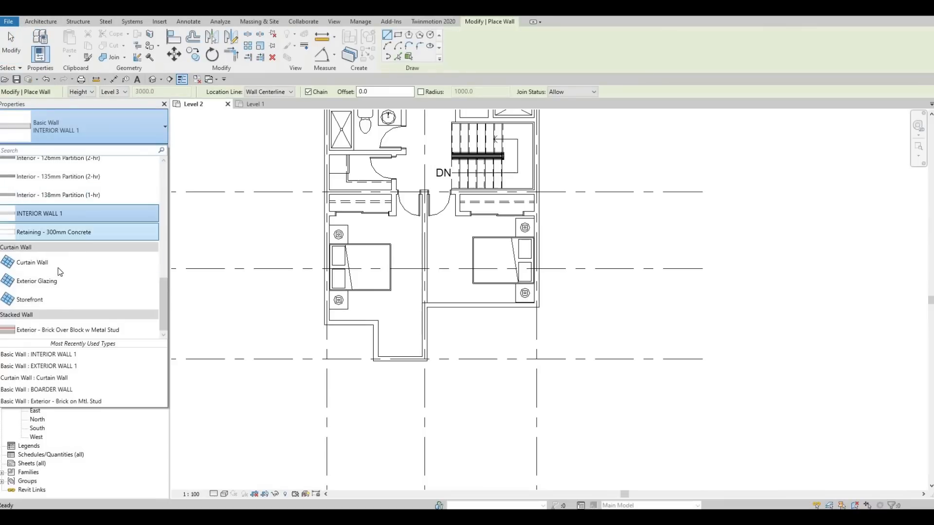
{"action": "left_click", "coordinate": [78, 263]}
{"action": "scroll", "coordinate": [386, 359], "scroll_direction": "up", "scroll_amount": 1}
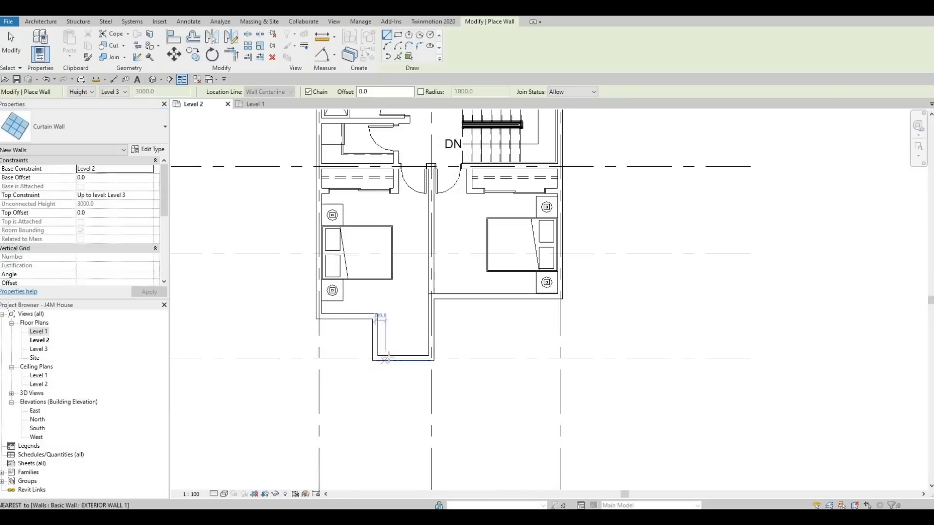
{"action": "scroll", "coordinate": [384, 361], "scroll_direction": "up", "scroll_amount": 3}
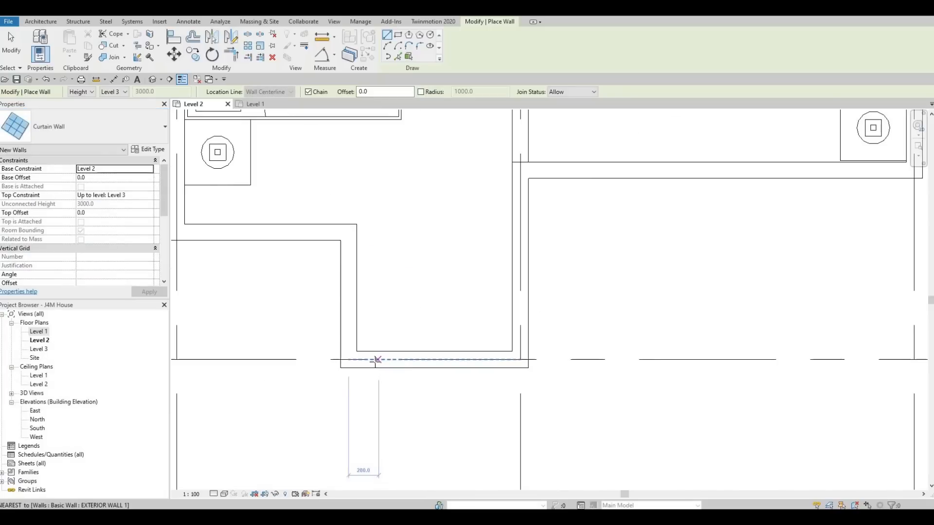
{"action": "left_click", "coordinate": [392, 361]}
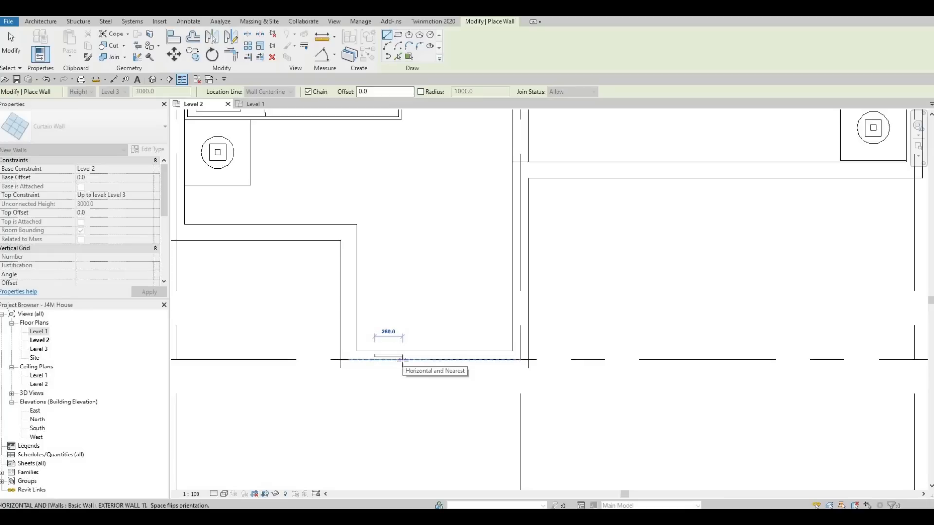
{"action": "type", "text": "25"}
{"action": "key", "text": "Return"}
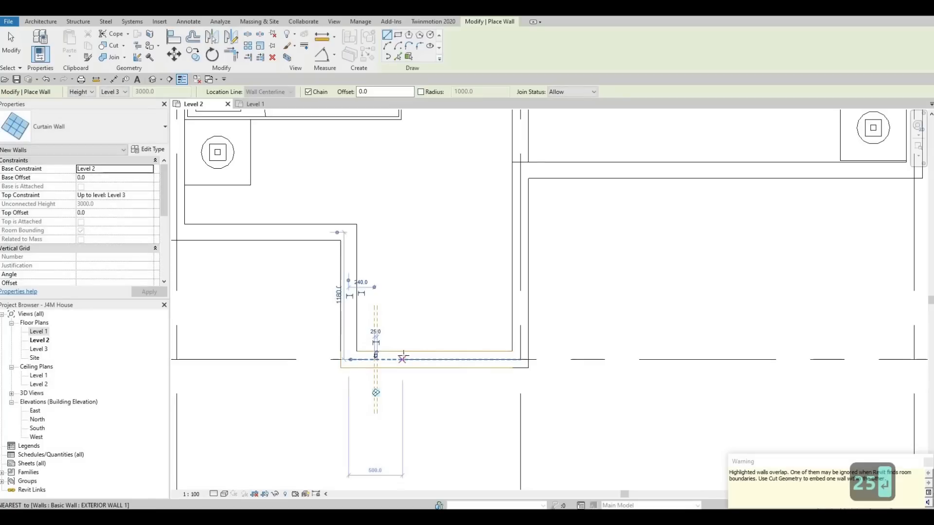
{"action": "scroll", "coordinate": [374, 357], "scroll_direction": "up", "scroll_amount": 2}
{"action": "key", "text": "Escape"}
{"action": "key", "text": "Escape"}
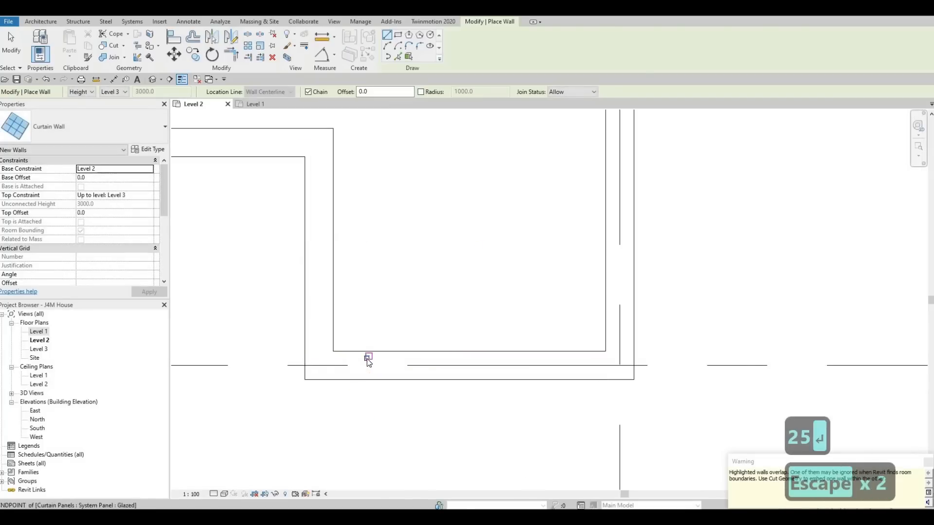
{"action": "left_click", "coordinate": [368, 361]}
{"action": "key", "text": "Delete"}
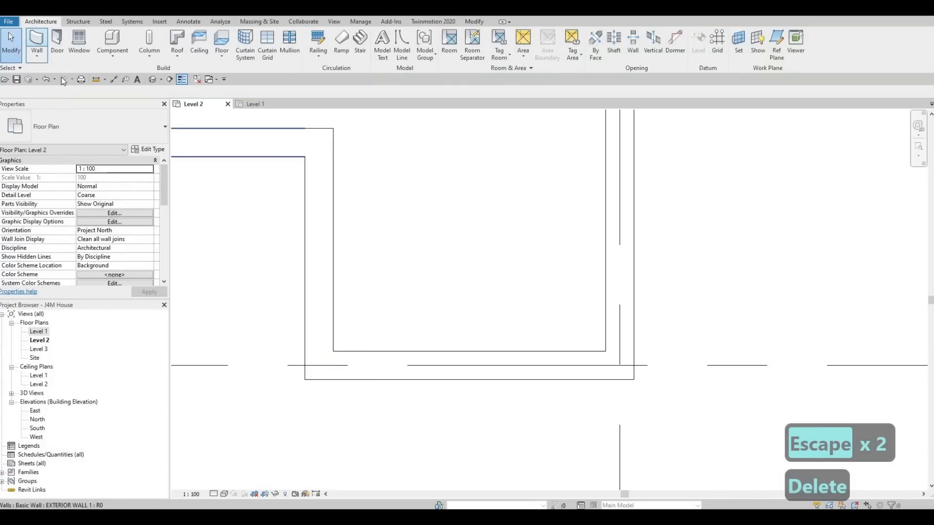
Place a 250 mm long curtain wall along the centreline of the bay's lower exterior wall, near its left corner.
{"action": "key", "text": "w"}
{"action": "key", "text": "a"}
{"action": "scroll", "coordinate": [355, 357], "scroll_direction": "up", "scroll_amount": 2}
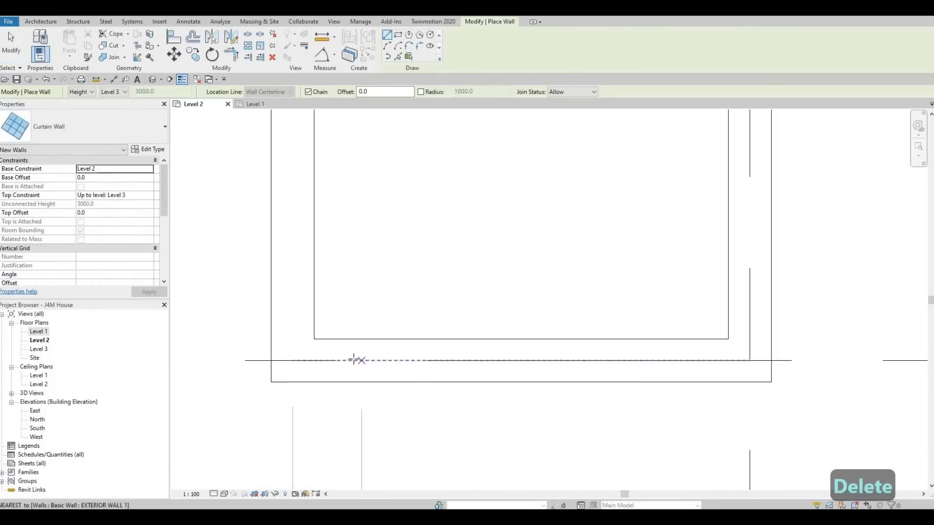
{"action": "left_click", "coordinate": [356, 360]}
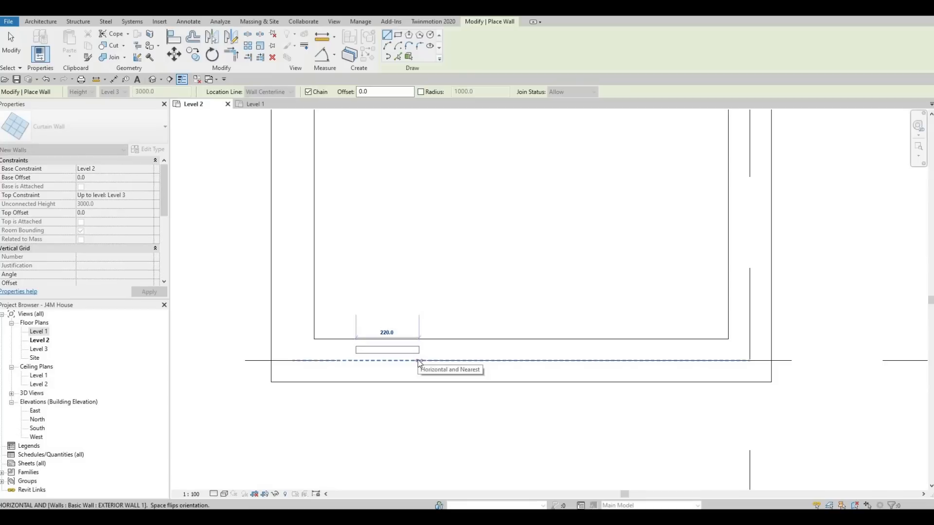
{"action": "type", "text": "250"}
{"action": "key", "text": "Return"}
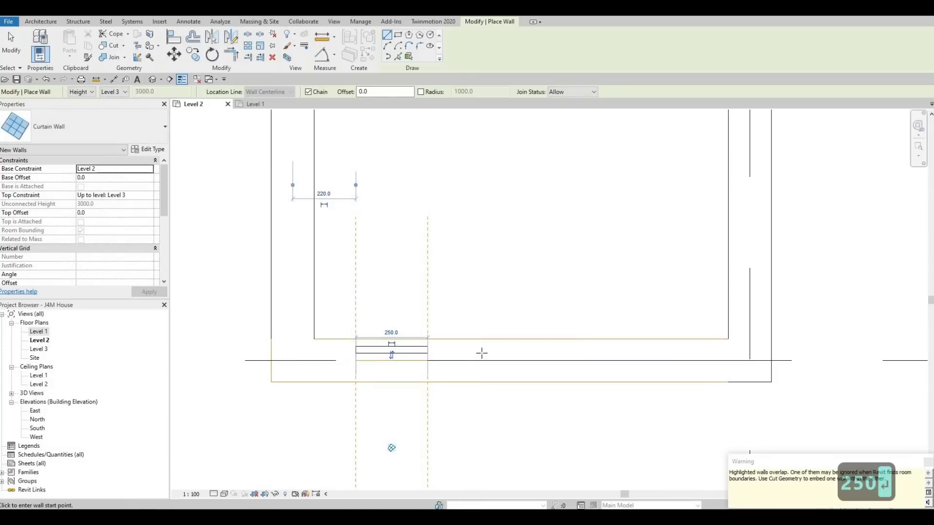
Try to place a second curtain wall 25 mm long near the middle of the bay's lower exterior wall.
{"action": "left_click", "coordinate": [564, 361]}
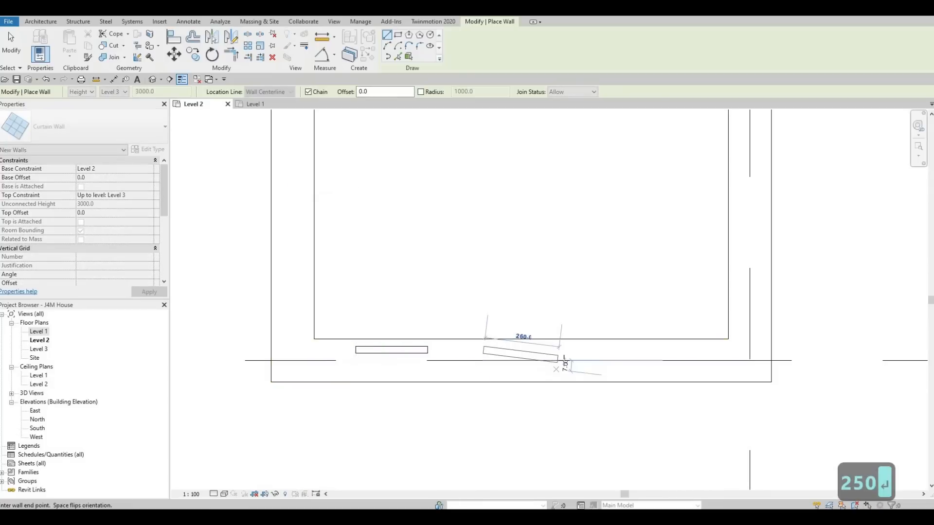
{"action": "type", "text": "25"}
{"action": "key", "text": "Return"}
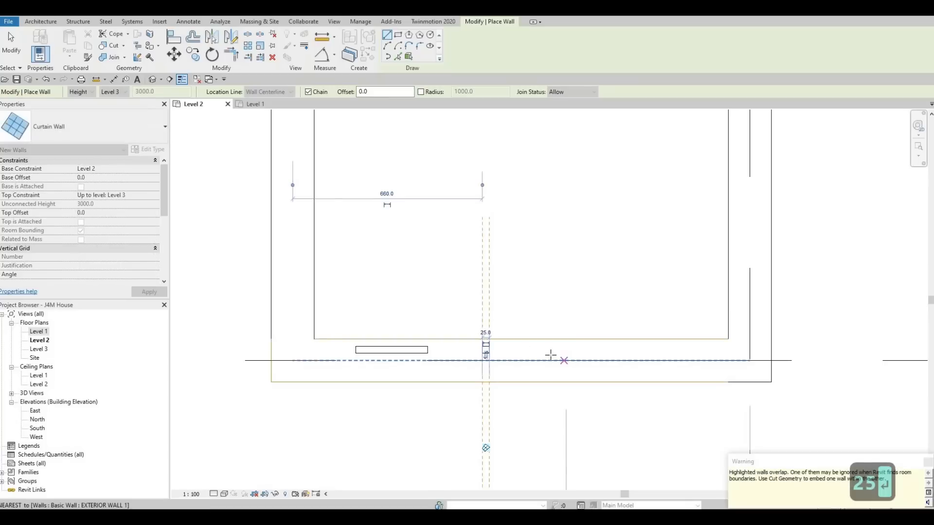
{"action": "scroll", "coordinate": [617, 380], "scroll_direction": "up", "scroll_amount": 2}
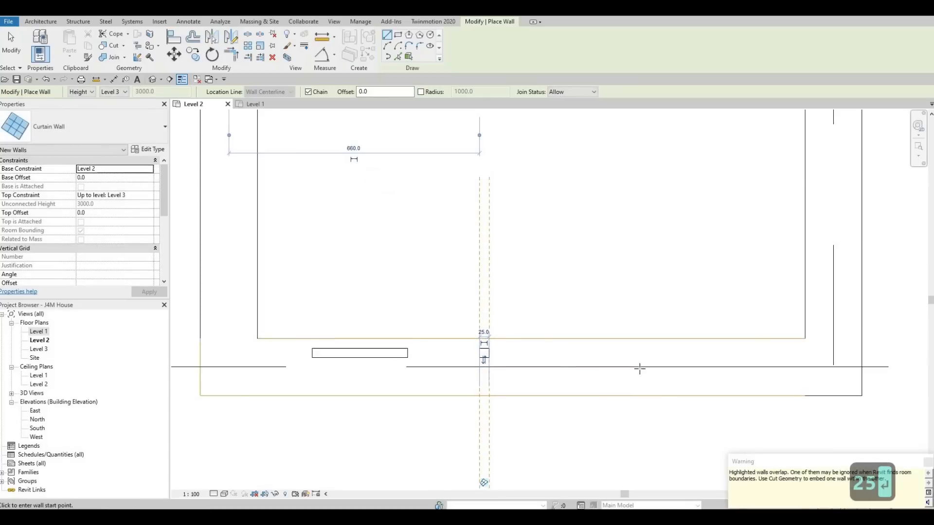
Place two more 250 mm curtain walls along the bay's lower exterior wall, one toward its right corner and one near the middle.
{"action": "left_click", "coordinate": [730, 366]}
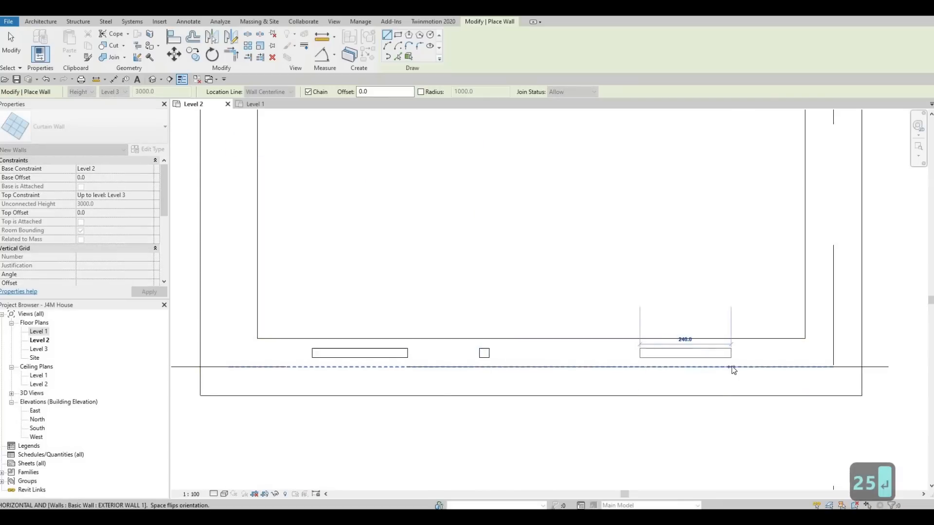
{"action": "type", "text": "250"}
{"action": "key", "text": "Return"}
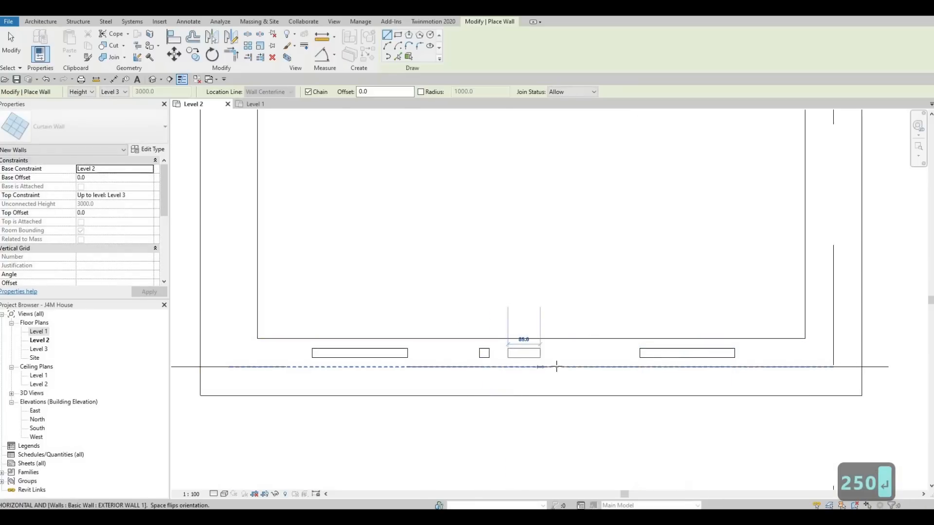
{"action": "left_click", "coordinate": [508, 367]}
{"action": "type", "text": "250"}
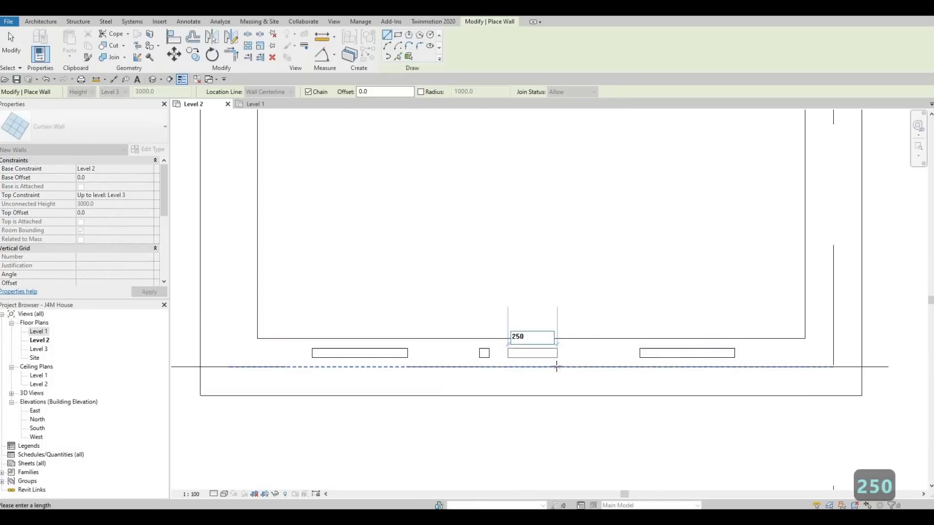
{"action": "key", "text": "Return"}
{"action": "key", "text": "Escape"}
{"action": "key", "text": "Escape"}
{"action": "key", "text": "Escape"}
Delete the stray 25 mm curtain wall from the bay's lower exterior wall.
{"action": "left_click", "coordinate": [489, 357]}
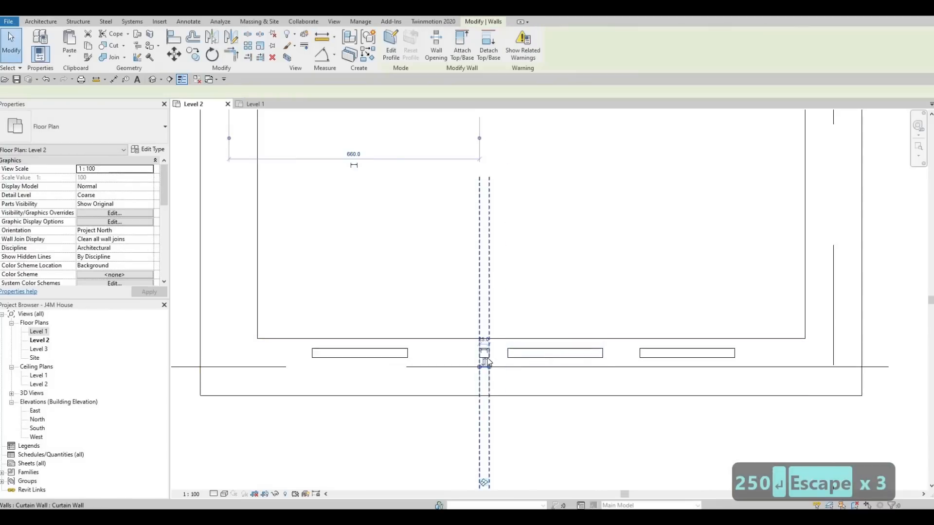
{"action": "key", "text": "Delete"}
{"action": "scroll", "coordinate": [514, 363], "scroll_direction": "down", "scroll_amount": 2}
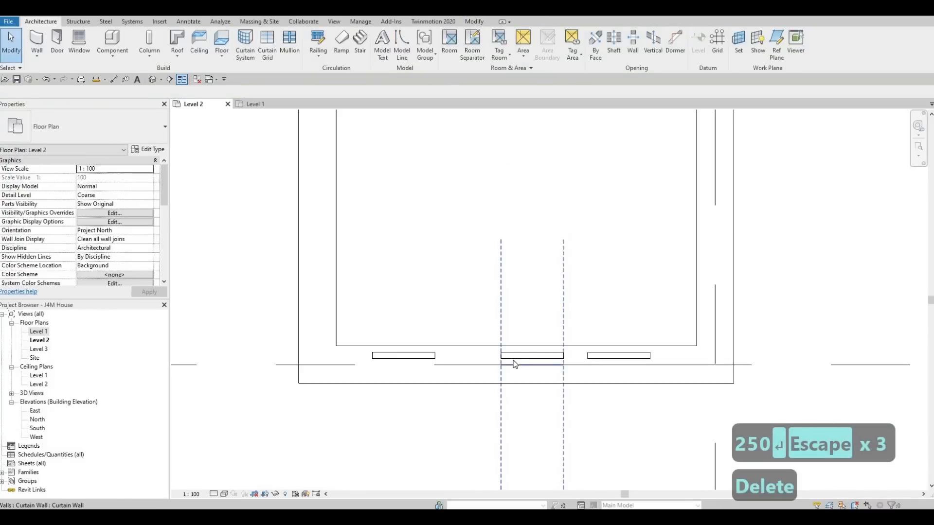
Nudge the middle curtain wall left along the bay's lower exterior wall to 640 mm from the bay's left wall.
{"action": "left_click", "coordinate": [515, 364]}
{"action": "key", "text": "Left"}
{"action": "key", "text": "Left"}
{"action": "key", "text": "Left"}
{"action": "key", "text": "Left"}
{"action": "key", "text": "Left"}
{"action": "key", "text": "Left"}
{"action": "key", "text": "Left"}
{"action": "key", "text": "Left"}
{"action": "key", "text": "Left"}
{"action": "key", "text": "Left"}
{"action": "key", "text": "Left"}
{"action": "key", "text": "Left"}
{"action": "key", "text": "Left"}
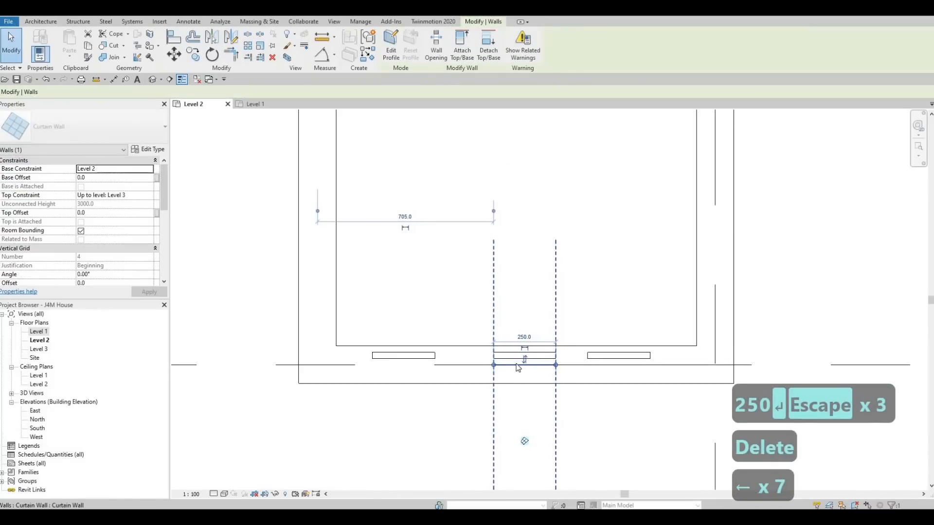
{"action": "key", "text": "Left"}
{"action": "key", "text": "Left"}
{"action": "key", "text": "Left"}
{"action": "key", "text": "Left"}
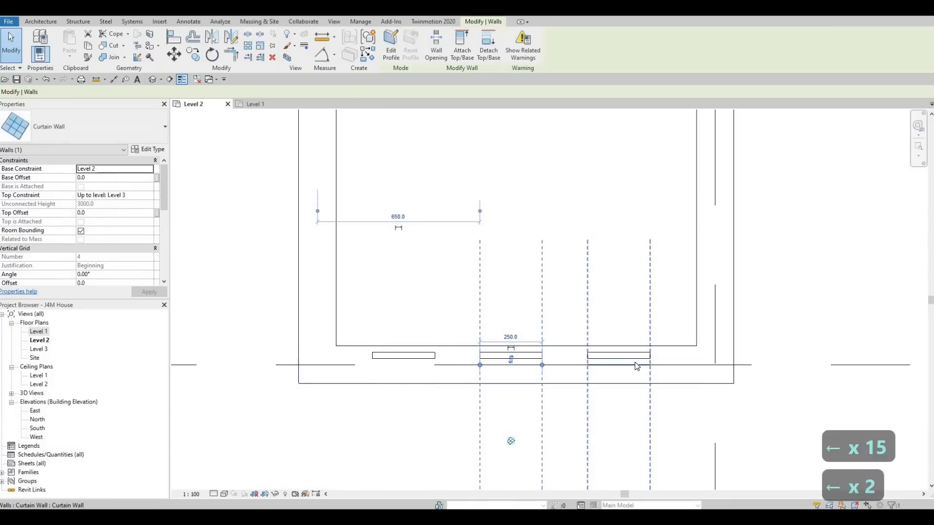
{"action": "key", "text": "Left"}
{"action": "key", "text": "Left"}
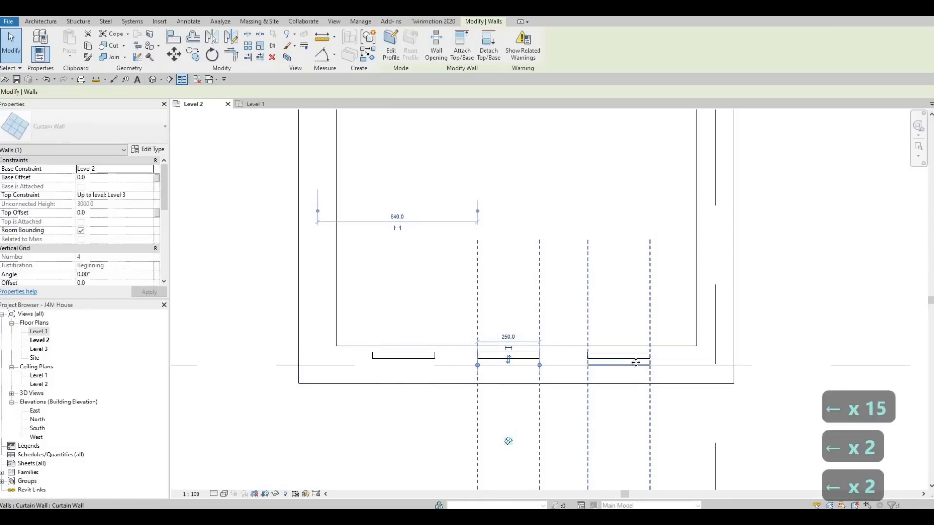
Nudge the bay's right-hand curtain wall slightly right and its left-hand one slightly left, to 210 mm from the left wall.
{"action": "left_click", "coordinate": [635, 369]}
{"action": "key", "text": "Right"}
{"action": "key", "text": "Right"}
{"action": "key", "text": "Right"}
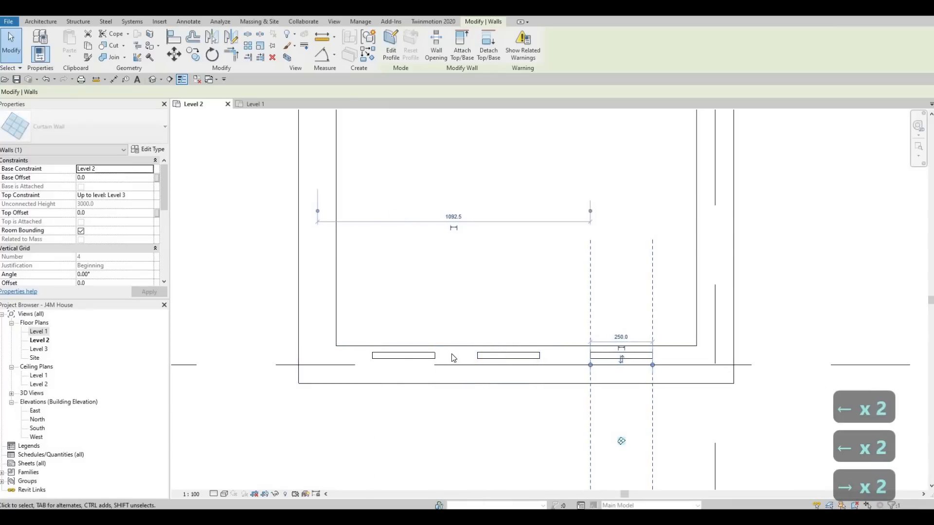
{"action": "left_click", "coordinate": [431, 356]}
{"action": "key", "text": "Left"}
{"action": "key", "text": "Left"}
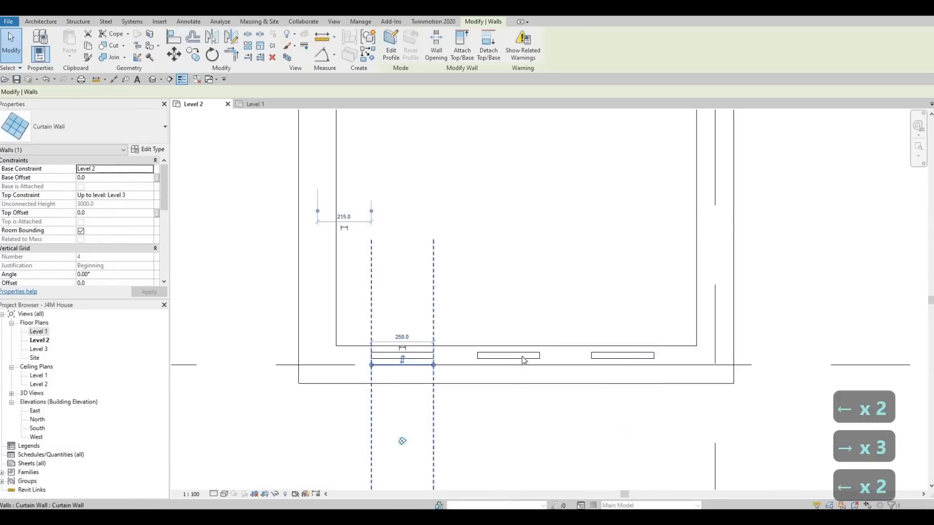
Nudge the bay's middle curtain wall slightly right to even out the gaps, and deselect it.
{"action": "left_click", "coordinate": [528, 356]}
{"action": "key", "text": "Right"}
{"action": "key", "text": "Right"}
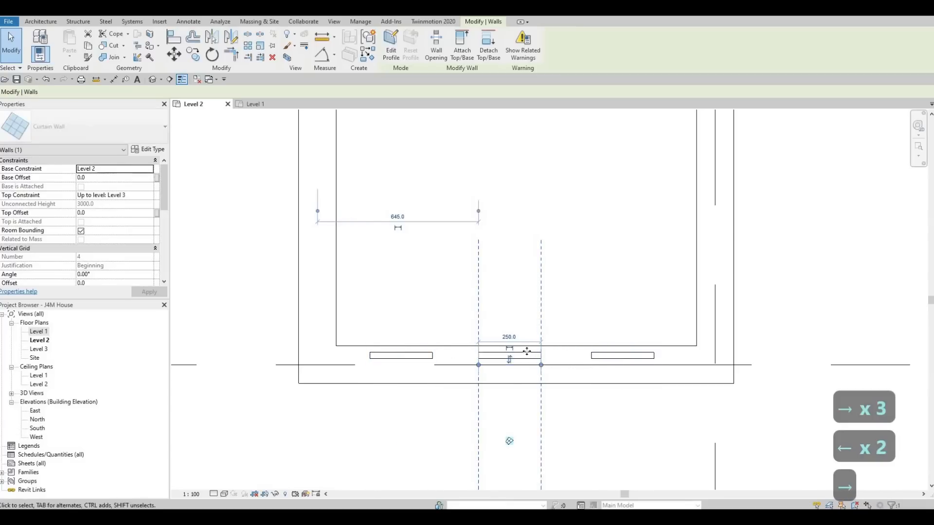
{"action": "scroll", "coordinate": [538, 354], "scroll_direction": "down", "scroll_amount": 3}
{"action": "key", "text": "Escape"}
{"action": "key", "text": "Escape"}
{"action": "key", "text": "Escape"}
{"action": "scroll", "coordinate": [513, 359], "scroll_direction": "up", "scroll_amount": 4}
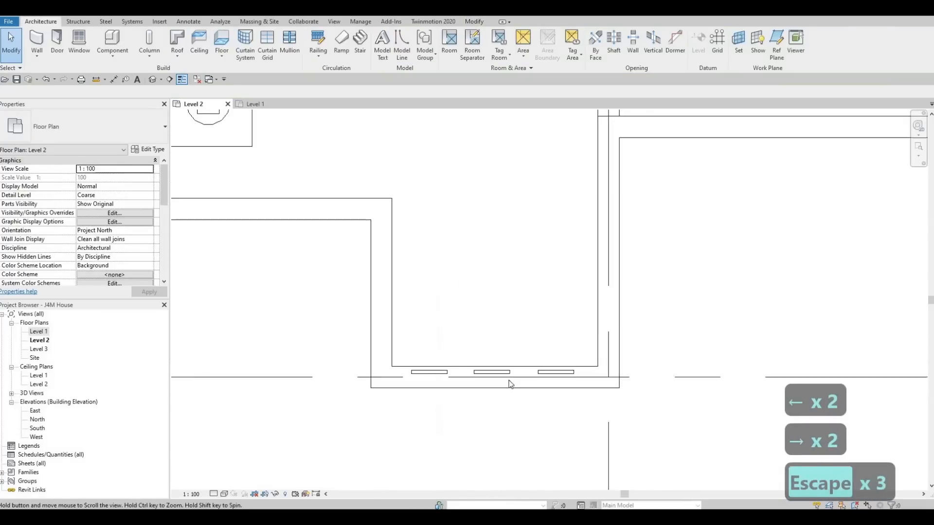
Use Create Similar to place a curtain wall about 1240 mm long along the left bedroom's short lower exterior wall, left of the bay.
{"action": "left_click", "coordinate": [509, 380]}
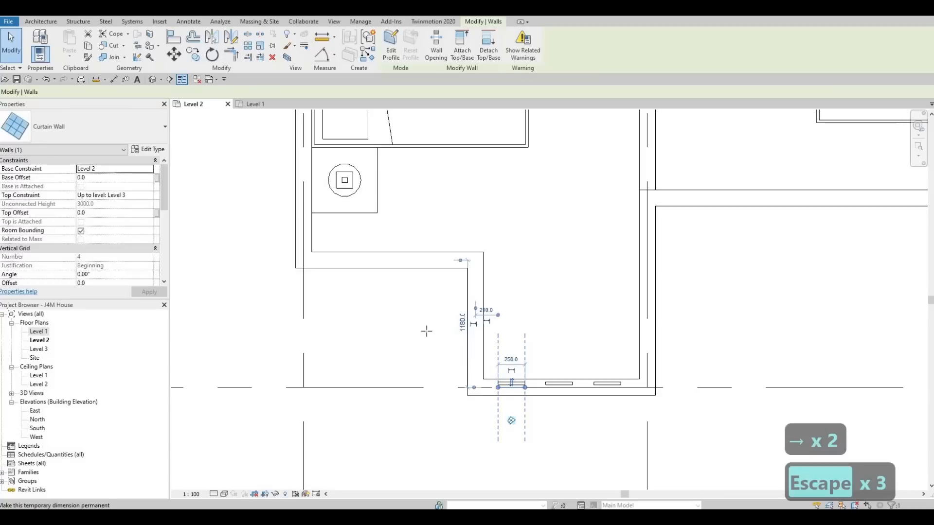
{"action": "key", "text": "c"}
{"action": "key", "text": "s"}
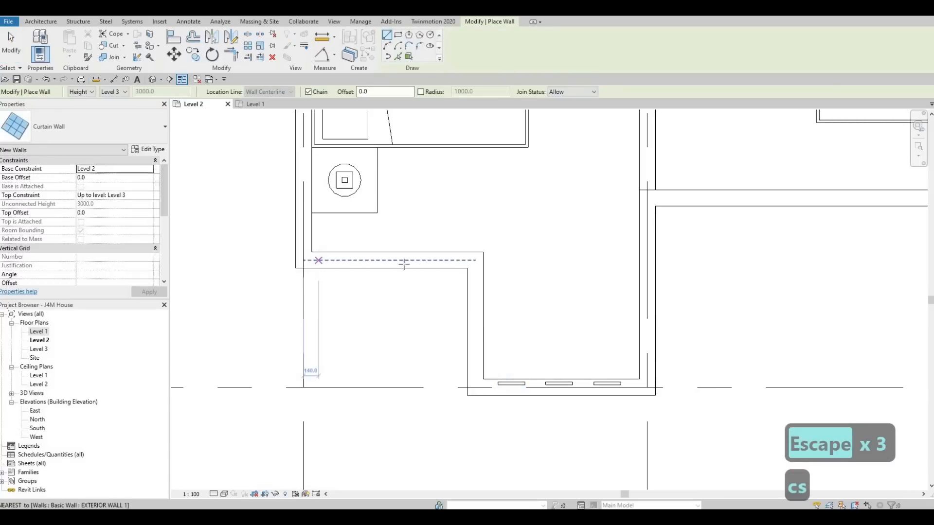
{"action": "left_click", "coordinate": [449, 262]}
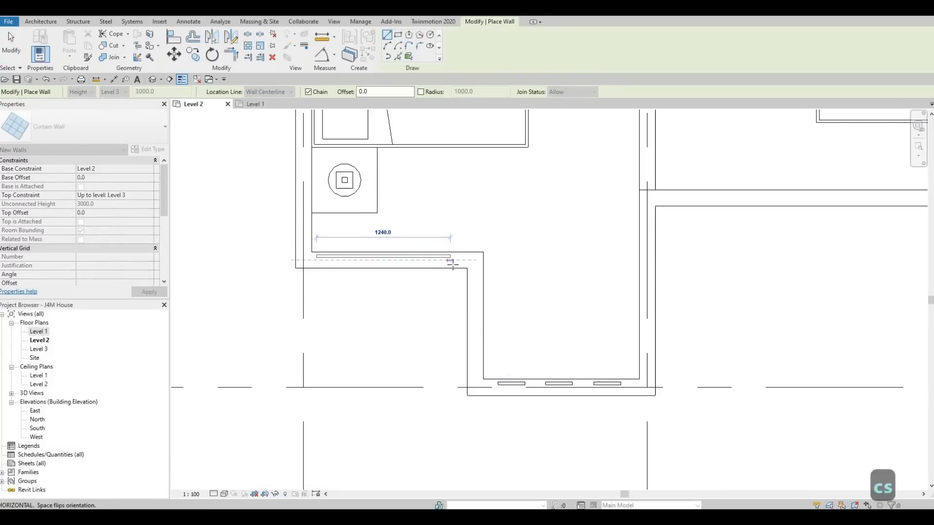
{"action": "key", "text": "Escape"}
{"action": "key", "text": "Escape"}
Create a similar curtain wall about 3 m long along the centreline of the lower right bedroom's bottom exterior wall.
{"action": "middle_click_drag", "start_coordinate": [448, 227], "coordinate": [754, 235]}
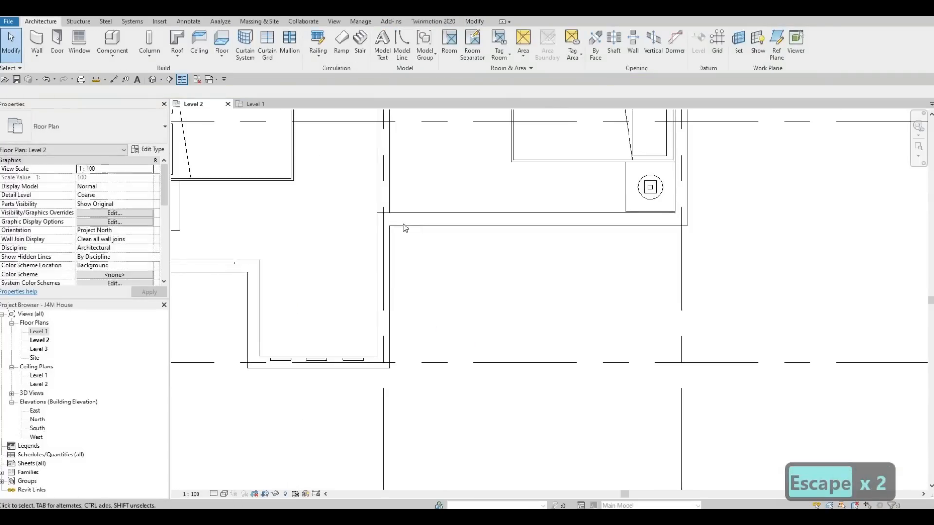
{"action": "left_click", "coordinate": [234, 266]}
{"action": "key", "text": "c"}
{"action": "key", "text": "s"}
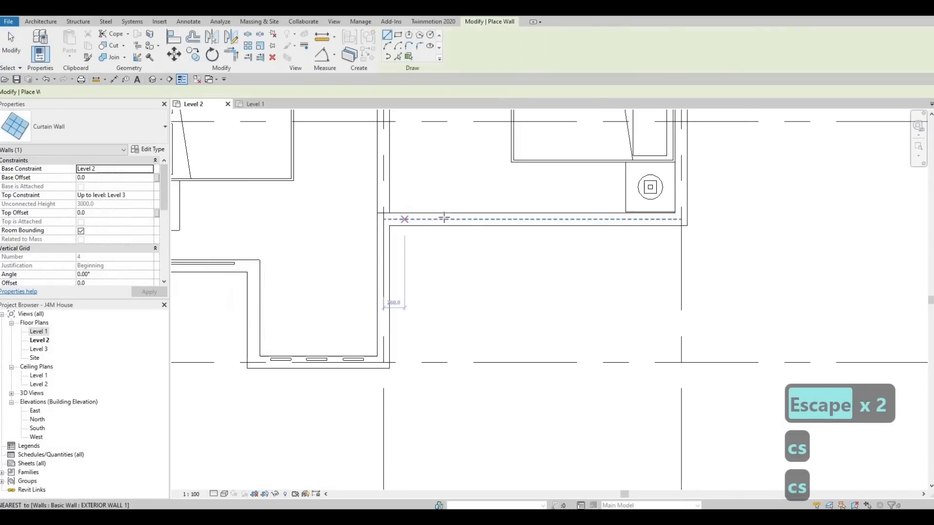
{"action": "left_click", "coordinate": [402, 218]}
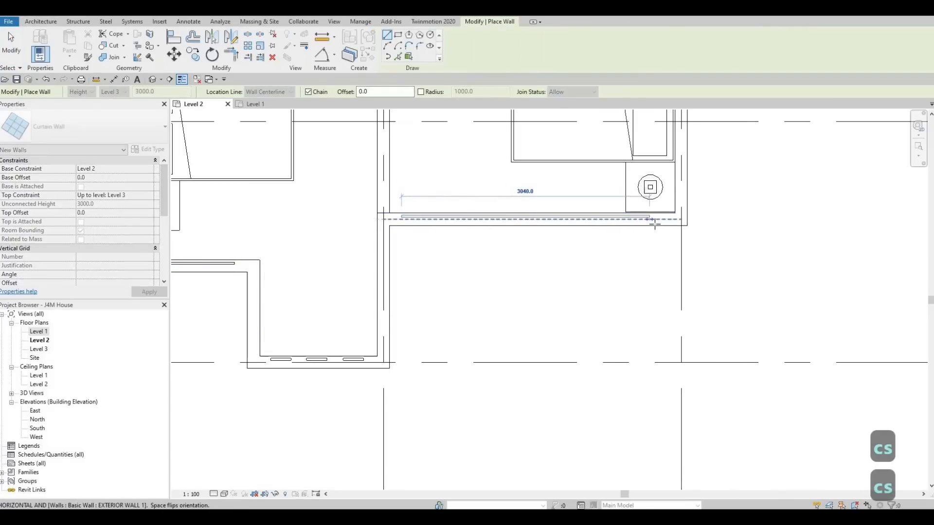
{"action": "left_click", "coordinate": [655, 219]}
{"action": "key", "text": "Escape"}
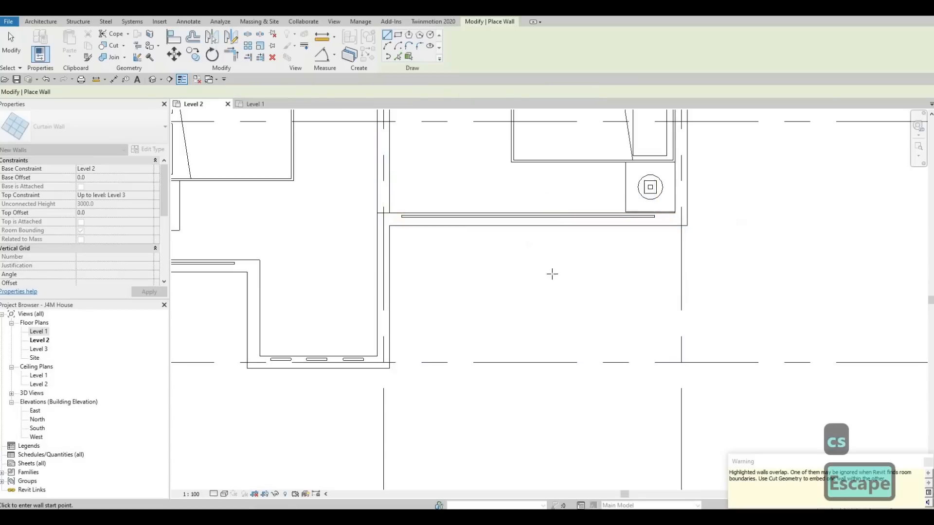
Place a vertical curtain wall 2700 mm long along the centreline of the upper bedroom's left exterior wall.
{"action": "scroll", "coordinate": [608, 272], "scroll_direction": "down", "scroll_amount": 4}
{"action": "middle_click_drag", "start_coordinate": [521, 240], "coordinate": [523, 314]}
{"action": "scroll", "coordinate": [523, 314], "scroll_direction": "down", "scroll_amount": 2}
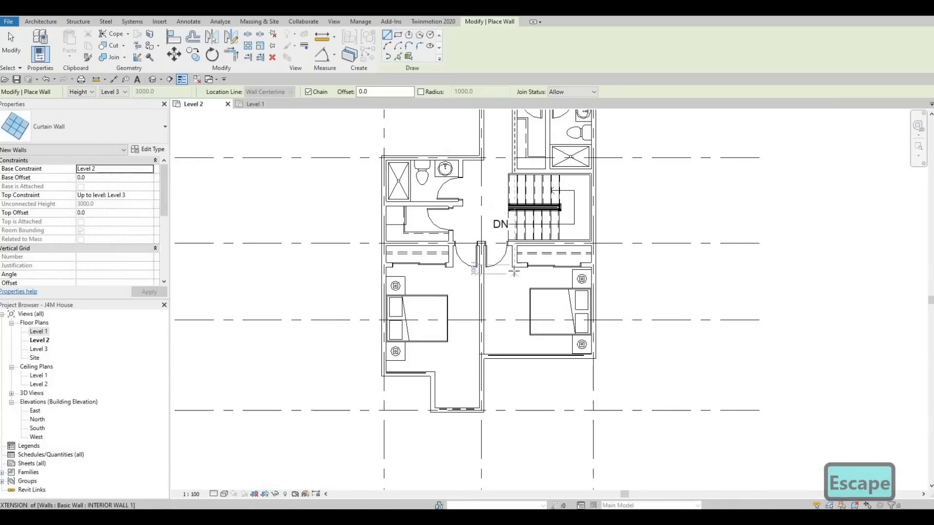
{"action": "middle_click_drag", "start_coordinate": [514, 271], "coordinate": [497, 310]}
{"action": "scroll", "coordinate": [516, 263], "scroll_direction": "down", "scroll_amount": 1}
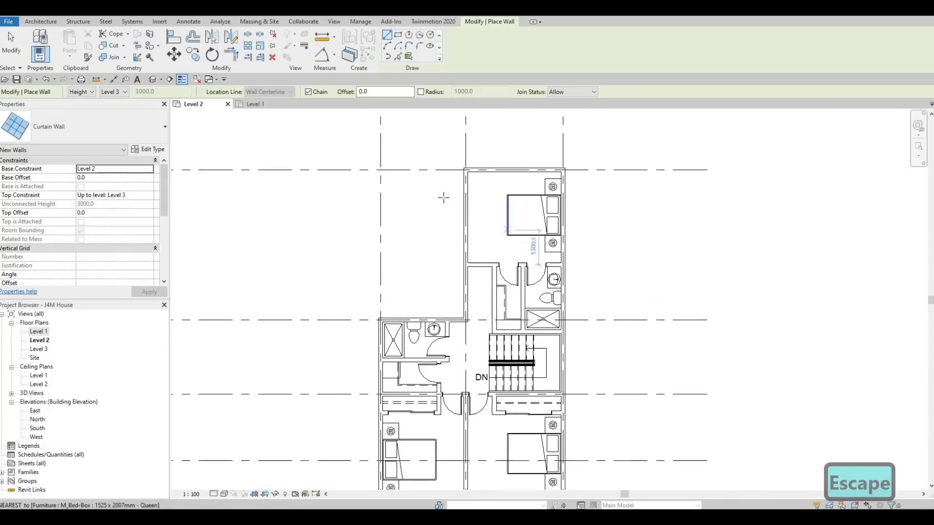
{"action": "middle_click_drag", "start_coordinate": [442, 198], "coordinate": [419, 207]}
{"action": "left_click", "coordinate": [443, 191]}
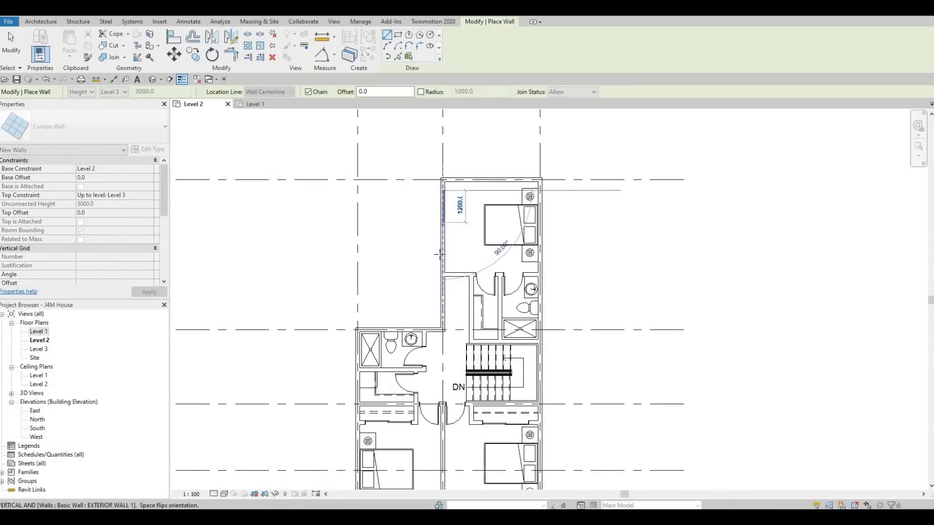
{"action": "scroll", "coordinate": [437, 245], "scroll_direction": "up", "scroll_amount": 2}
{"action": "scroll", "coordinate": [448, 260], "scroll_direction": "up", "scroll_amount": 1}
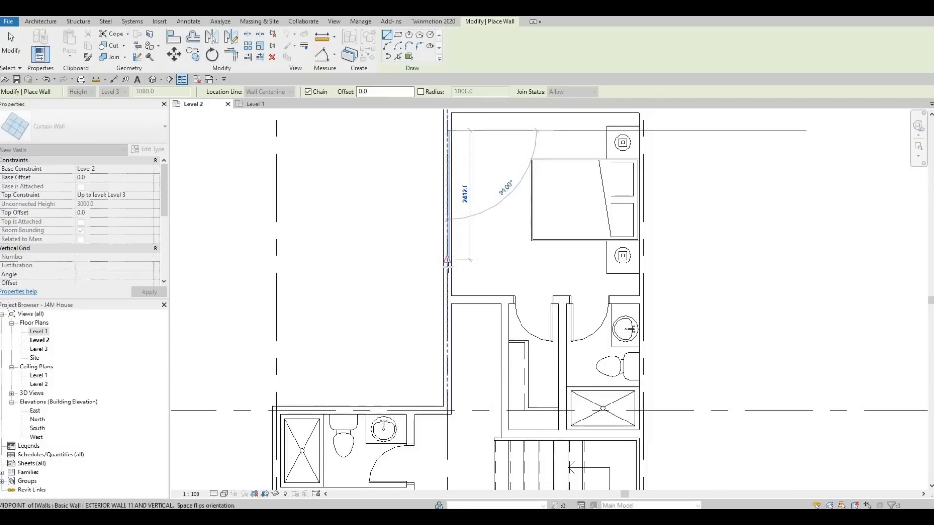
{"action": "scroll", "coordinate": [448, 265], "scroll_direction": "up", "scroll_amount": 3}
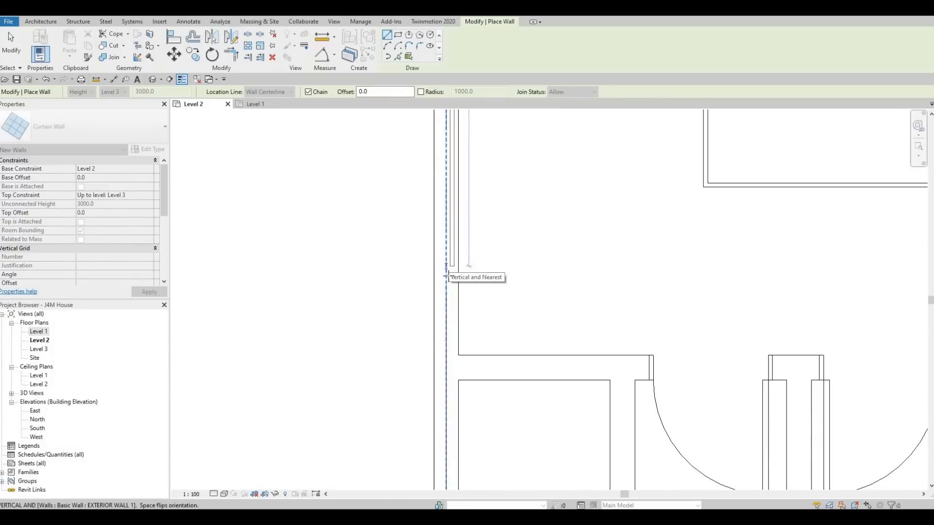
{"action": "left_click", "coordinate": [447, 291]}
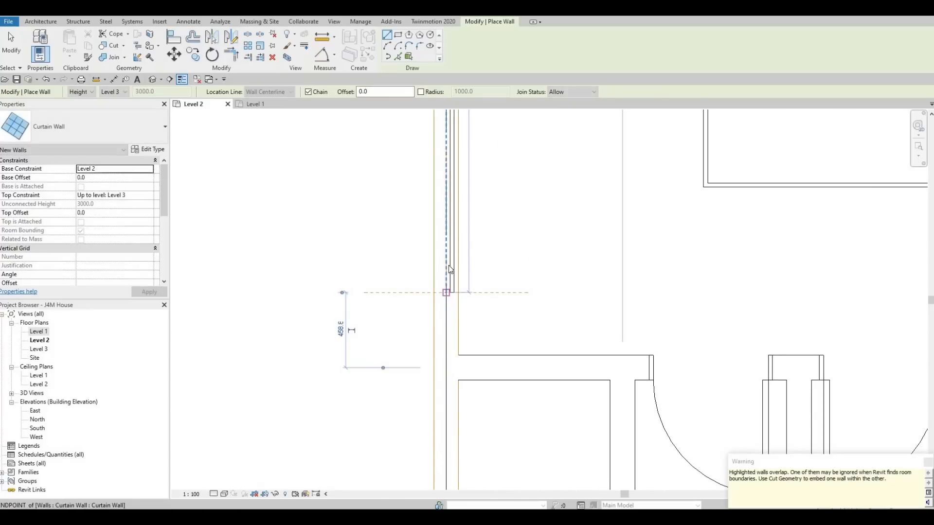
{"action": "key", "text": "Escape"}
{"action": "key", "text": "Escape"}
Review the curtain walls placed along the upper and lower bedrooms' exterior walls on Level 2.
{"action": "scroll", "coordinate": [449, 264], "scroll_direction": "up", "scroll_amount": 1}
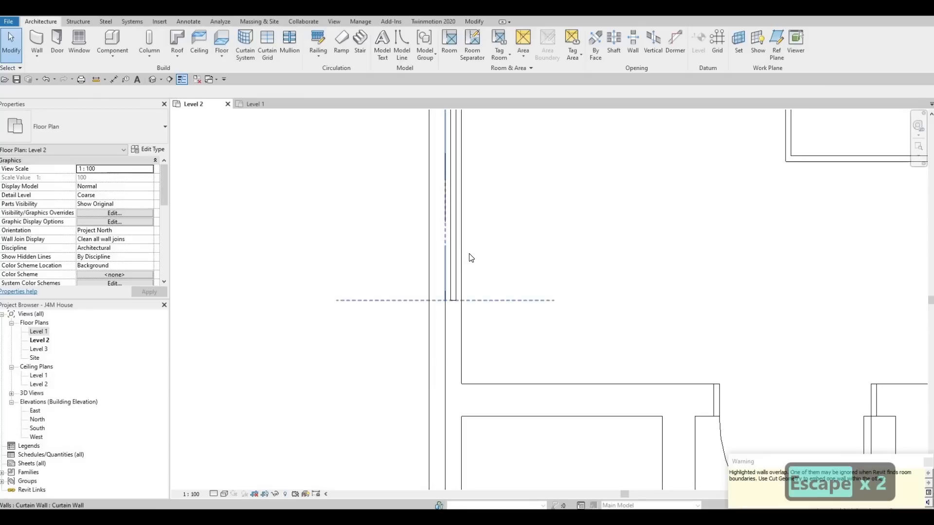
{"action": "scroll", "coordinate": [450, 263], "scroll_direction": "down", "scroll_amount": 6}
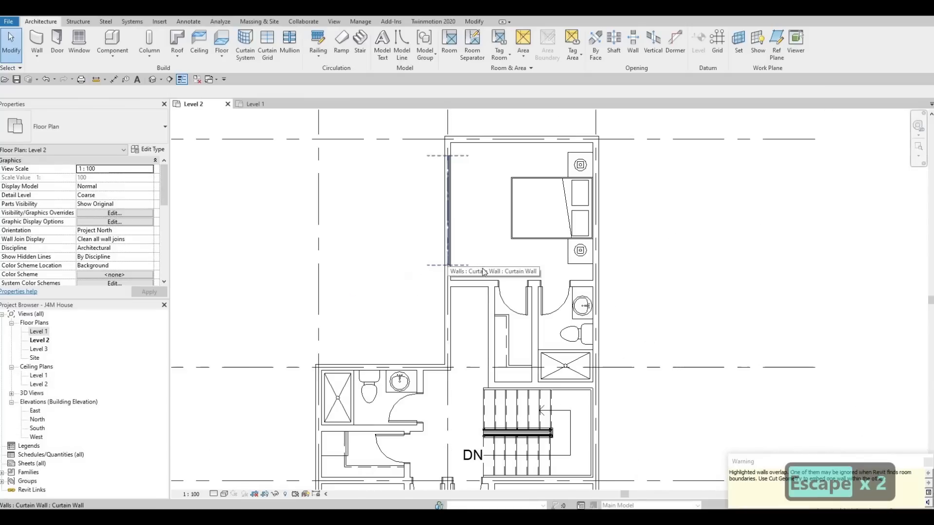
{"action": "middle_click_drag", "start_coordinate": [477, 192], "coordinate": [473, 175]}
{"action": "scroll", "coordinate": [474, 188], "scroll_direction": "down", "scroll_amount": 1}
{"action": "middle_click_drag", "start_coordinate": [490, 323], "coordinate": [477, 217]}
{"action": "middle_click_drag", "start_coordinate": [459, 366], "coordinate": [460, 323]}
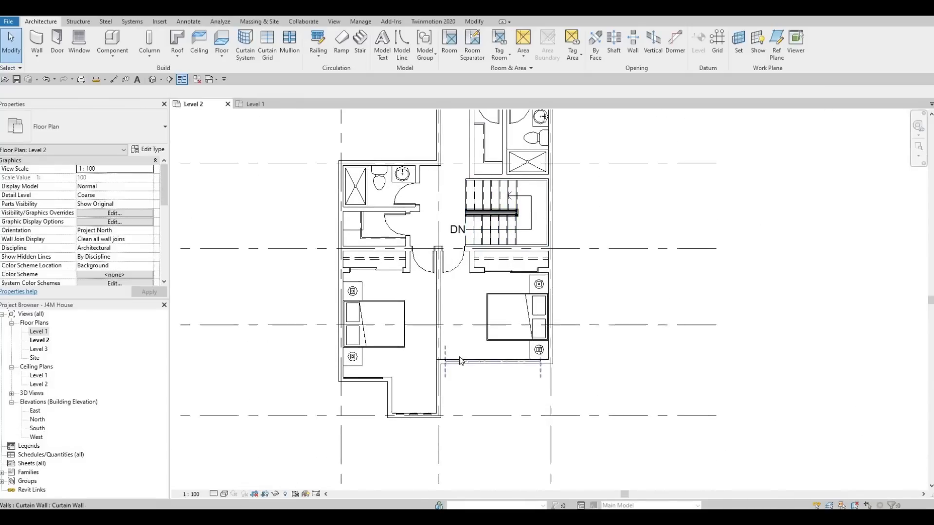
{"action": "scroll", "coordinate": [461, 360], "scroll_direction": "up", "scroll_amount": 4}
{"action": "scroll", "coordinate": [454, 284], "scroll_direction": "down", "scroll_amount": 4}
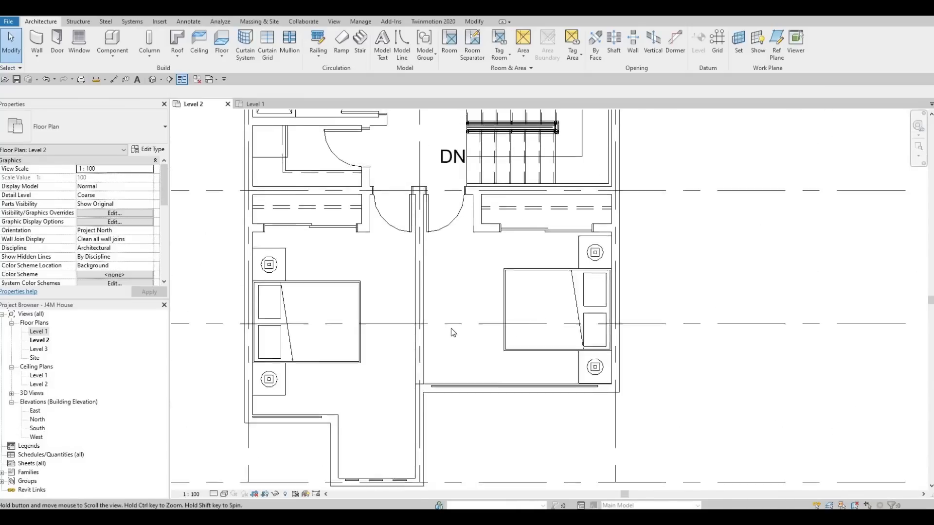
{"action": "middle_click_drag", "start_coordinate": [438, 275], "coordinate": [444, 343]}
{"action": "scroll", "coordinate": [444, 317], "scroll_direction": "down", "scroll_amount": 1}
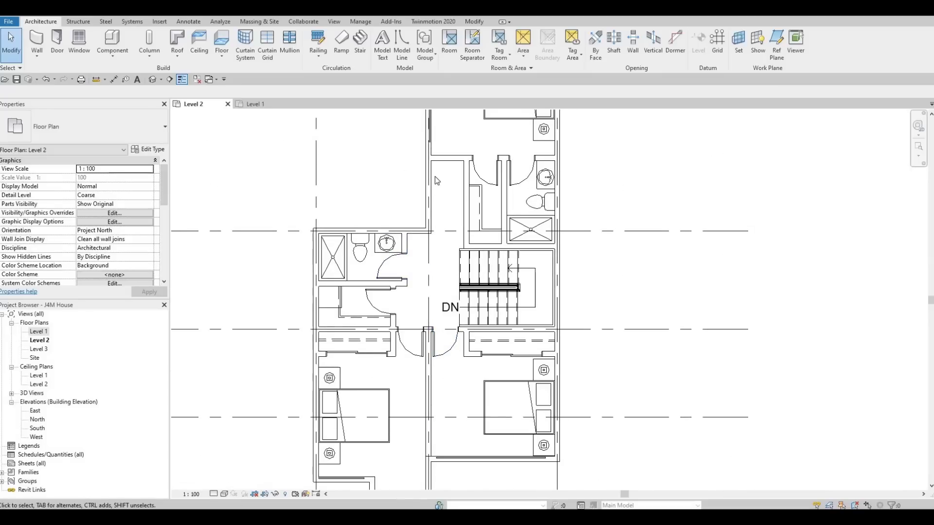
Create a similar curtain wall about 1040 mm long in the left bathroom's exterior wall beside the shower, flipped toward the room.
{"action": "middle_click_drag", "start_coordinate": [424, 195], "coordinate": [425, 259]}
{"action": "left_click", "coordinate": [428, 189]}
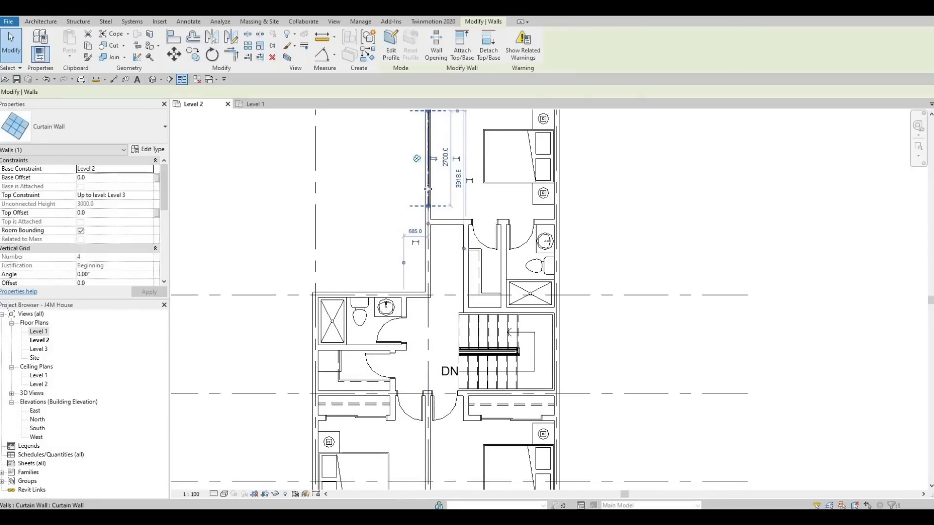
{"action": "key", "text": "c"}
{"action": "key", "text": "s"}
{"action": "scroll", "coordinate": [305, 324], "scroll_direction": "up", "scroll_amount": 4}
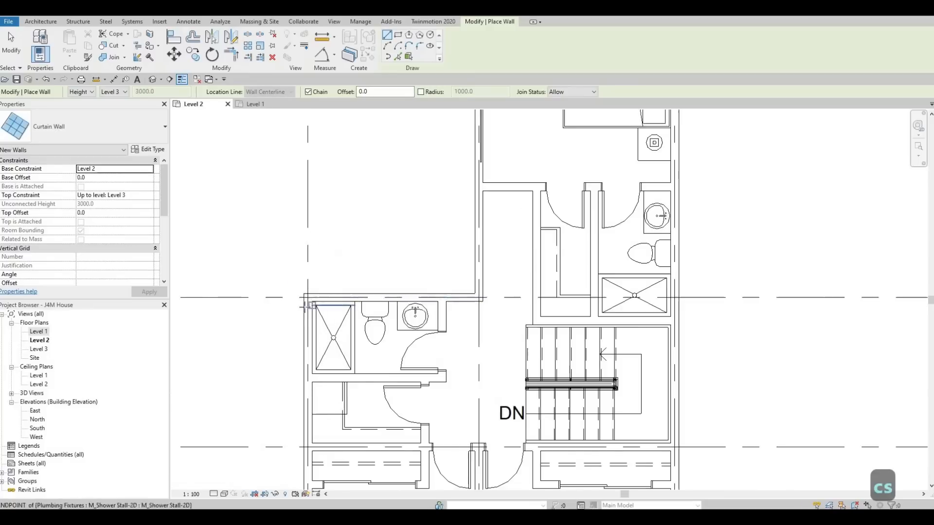
{"action": "left_click", "coordinate": [308, 304]}
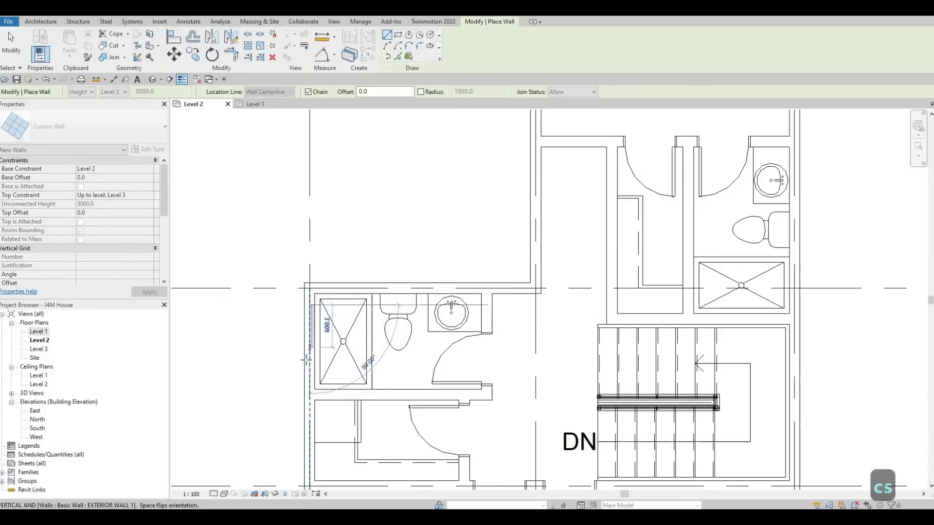
{"action": "scroll", "coordinate": [303, 378], "scroll_direction": "up", "scroll_amount": 1}
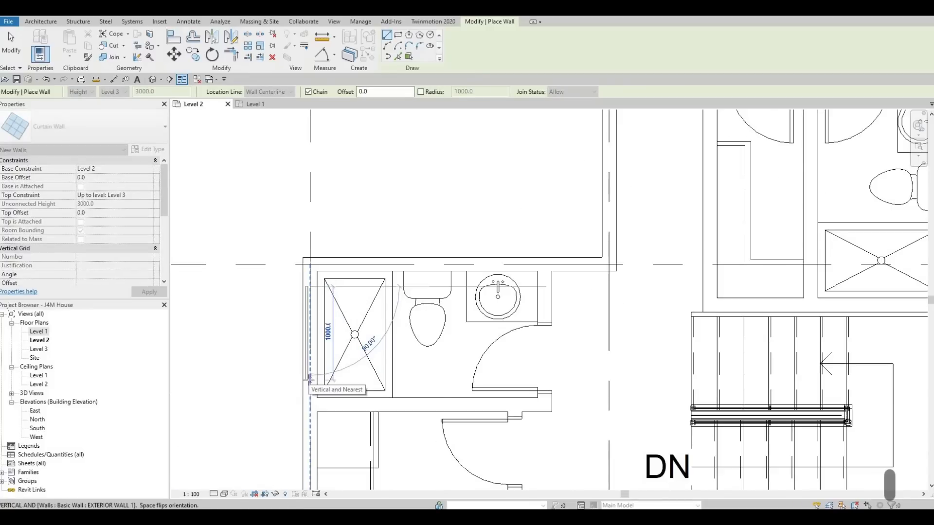
{"action": "key", "text": "space"}
{"action": "key", "text": "space"}
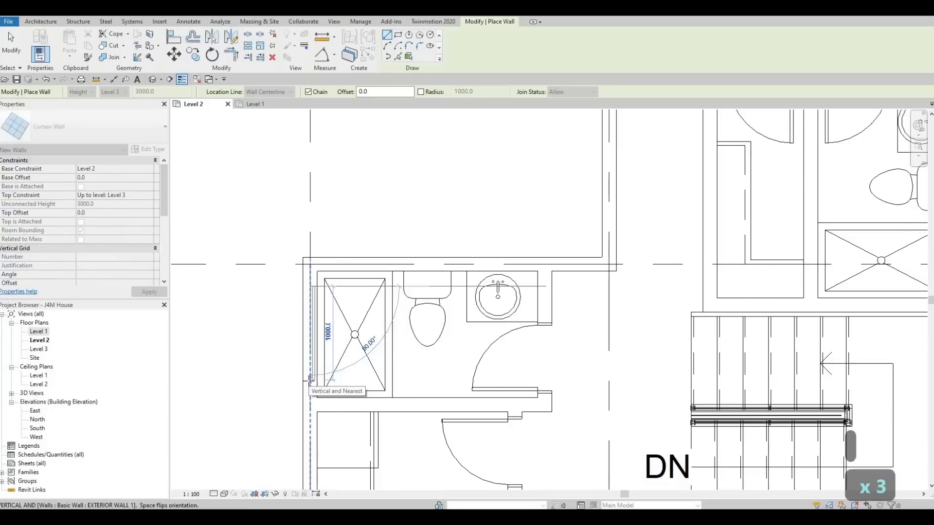
{"action": "scroll", "coordinate": [309, 379], "scroll_direction": "up", "scroll_amount": 2}
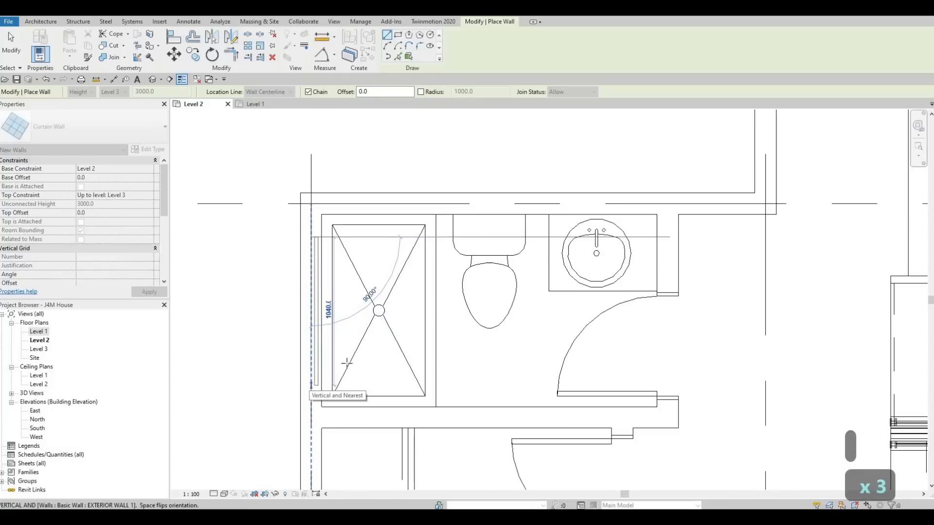
{"action": "left_click", "coordinate": [312, 386]}
{"action": "key", "text": "Escape"}
{"action": "scroll", "coordinate": [360, 323], "scroll_direction": "down", "scroll_amount": 5}
{"action": "key", "text": "Escape"}
{"action": "middle_click_drag", "start_coordinate": [445, 317], "coordinate": [438, 298]}
{"action": "scroll", "coordinate": [427, 263], "scroll_direction": "down", "scroll_amount": 1}
{"action": "scroll", "coordinate": [462, 243], "scroll_direction": "down", "scroll_amount": 2}
{"action": "key", "text": "Escape"}
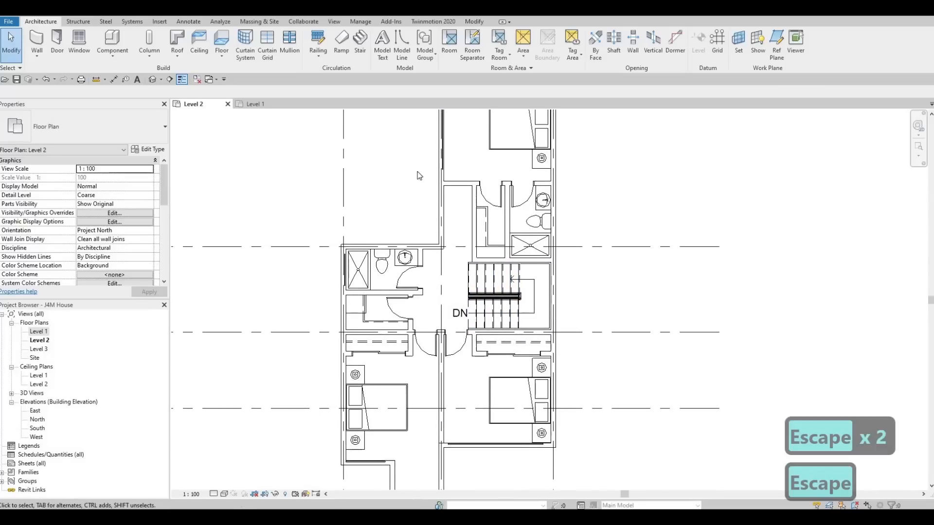
Cut the upper bedroom's curtain wall out of its left exterior wall with Cut Geometry.
{"action": "middle_click_drag", "start_coordinate": [420, 176], "coordinate": [419, 201]}
{"action": "left_click", "coordinate": [474, 21]}
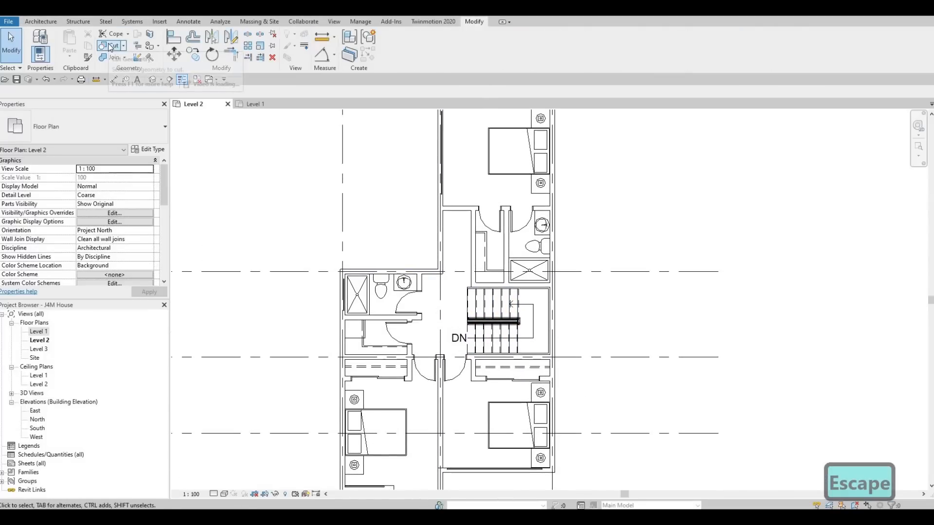
{"action": "left_click", "coordinate": [111, 46]}
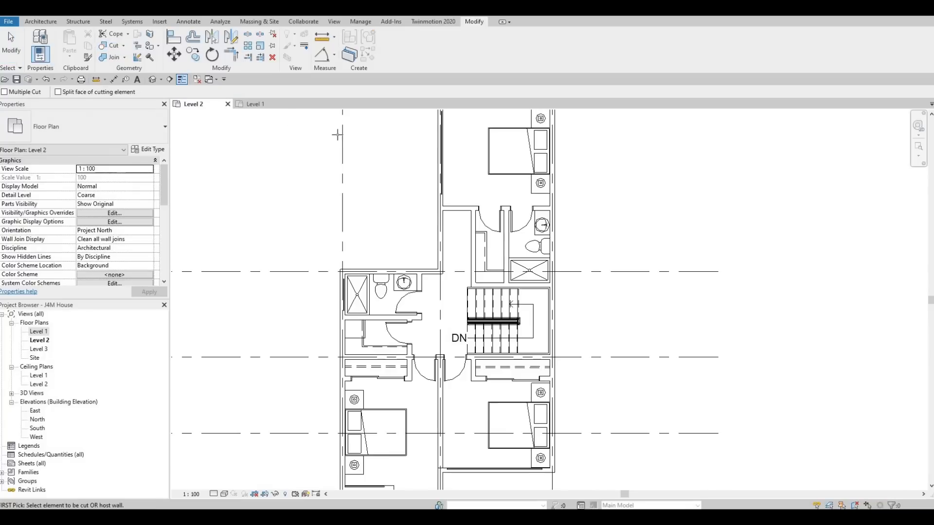
{"action": "scroll", "coordinate": [389, 258], "scroll_direction": "up", "scroll_amount": 2}
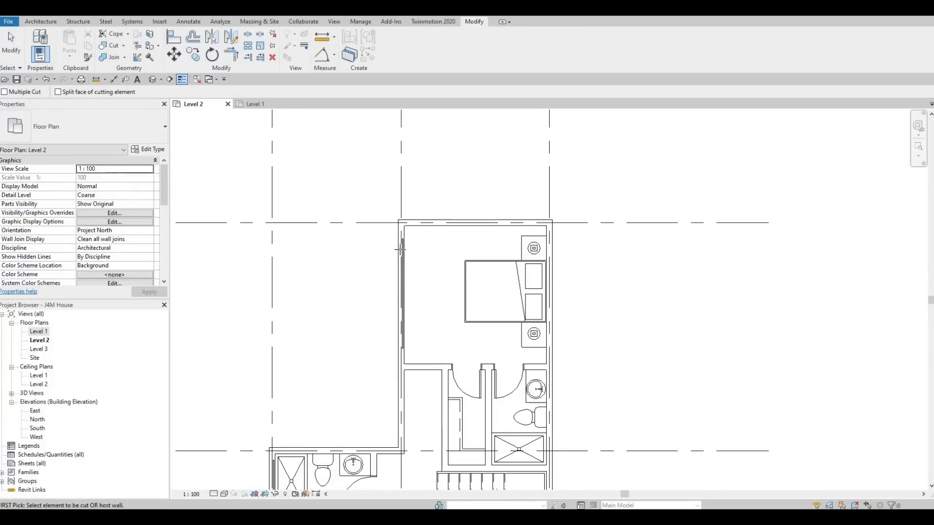
{"action": "scroll", "coordinate": [400, 250], "scroll_direction": "up", "scroll_amount": 1}
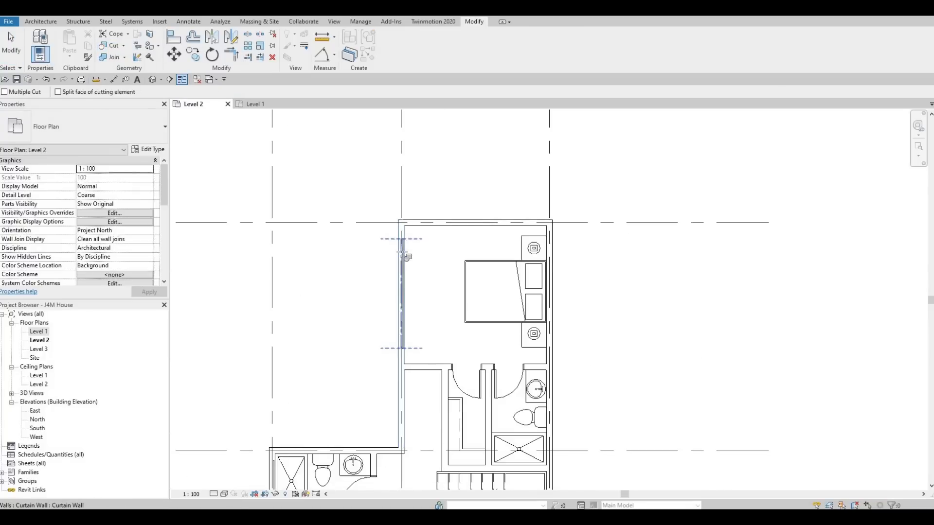
{"action": "left_click", "coordinate": [402, 252]}
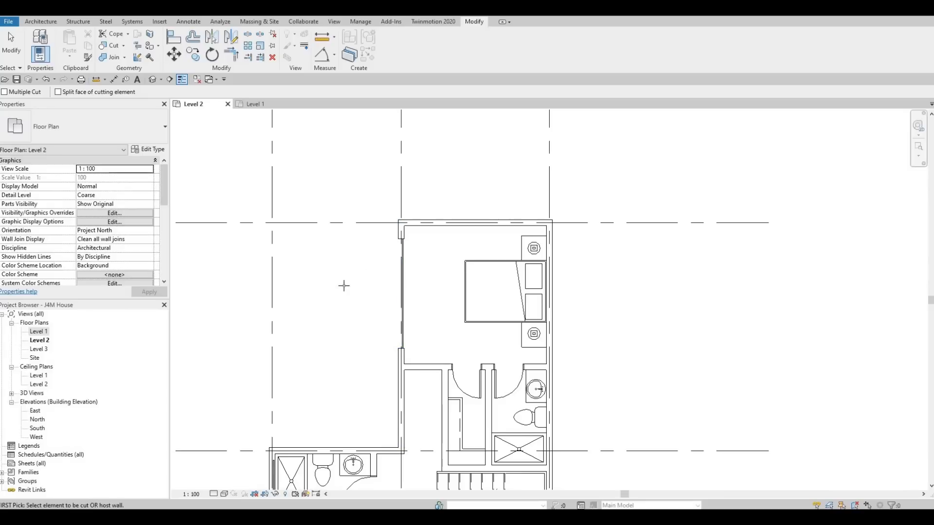
Cut the left bathroom's curtain wall beside the shower out of the left exterior wall.
{"action": "middle_click_drag", "start_coordinate": [325, 324], "coordinate": [340, 256]}
{"action": "scroll", "coordinate": [340, 256], "scroll_direction": "down", "scroll_amount": 2}
{"action": "middle_click_drag", "start_coordinate": [301, 351], "coordinate": [327, 273]}
{"action": "scroll", "coordinate": [325, 272], "scroll_direction": "up", "scroll_amount": 1}
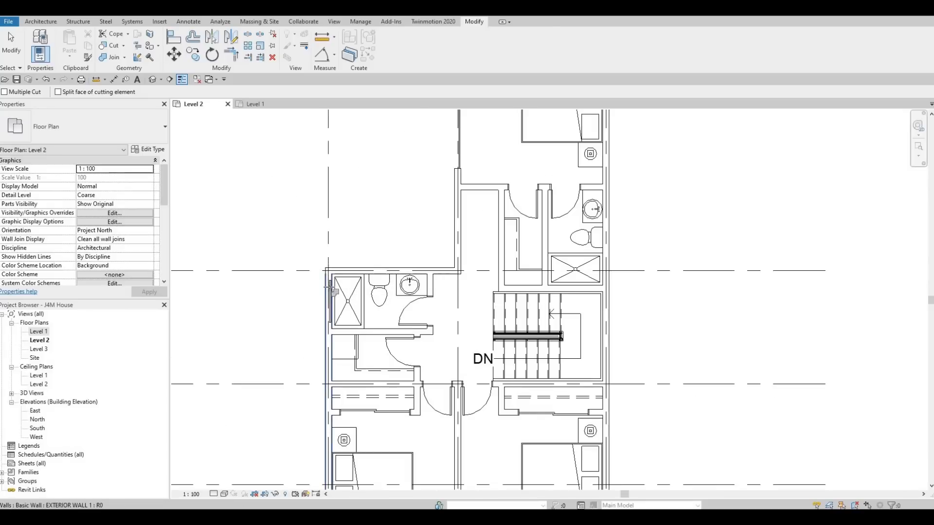
{"action": "scroll", "coordinate": [329, 302], "scroll_direction": "up", "scroll_amount": 1}
{"action": "middle_click_drag", "start_coordinate": [348, 467], "coordinate": [350, 342]}
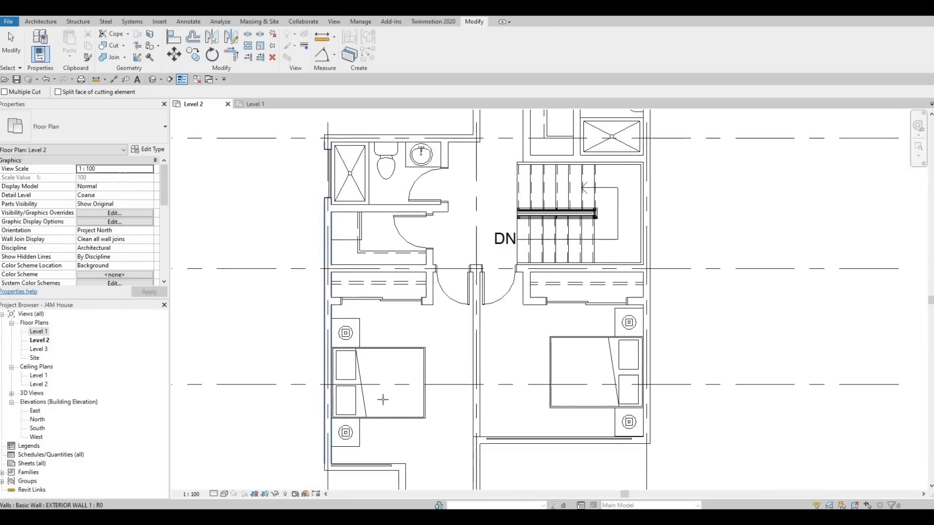
Cut the curtain walls of the two lower bedrooms out of their bottom exterior walls and end the cutting.
{"action": "middle_click_drag", "start_coordinate": [383, 472], "coordinate": [381, 386]}
{"action": "left_click", "coordinate": [379, 381]}
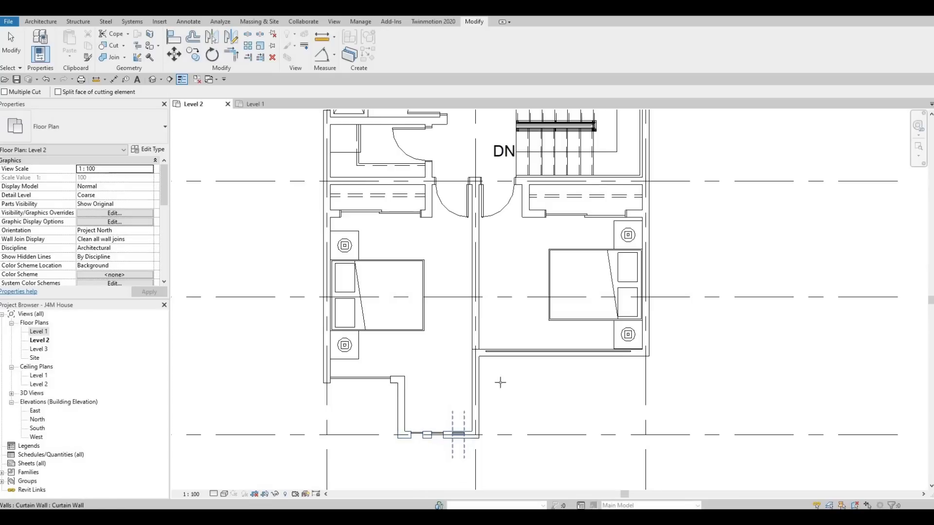
{"action": "left_click", "coordinate": [534, 353]}
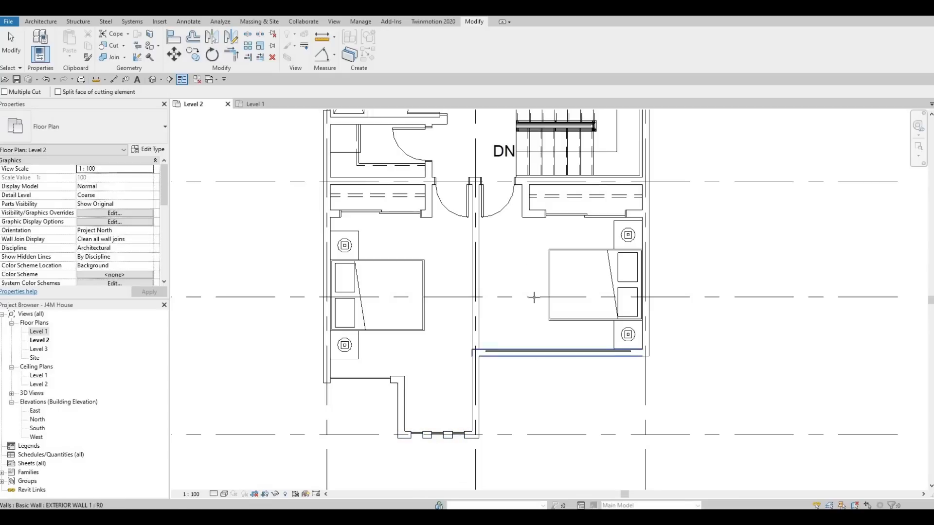
{"action": "left_click", "coordinate": [532, 323]}
{"action": "middle_click_drag", "start_coordinate": [466, 299], "coordinate": [415, 476]}
{"action": "middle_click_drag", "start_coordinate": [439, 325], "coordinate": [415, 466]}
{"action": "middle_click_drag", "start_coordinate": [440, 147], "coordinate": [416, 289]}
{"action": "scroll", "coordinate": [433, 243], "scroll_direction": "up", "scroll_amount": 2}
{"action": "key", "text": "Escape"}
{"action": "key", "text": "Escape"}
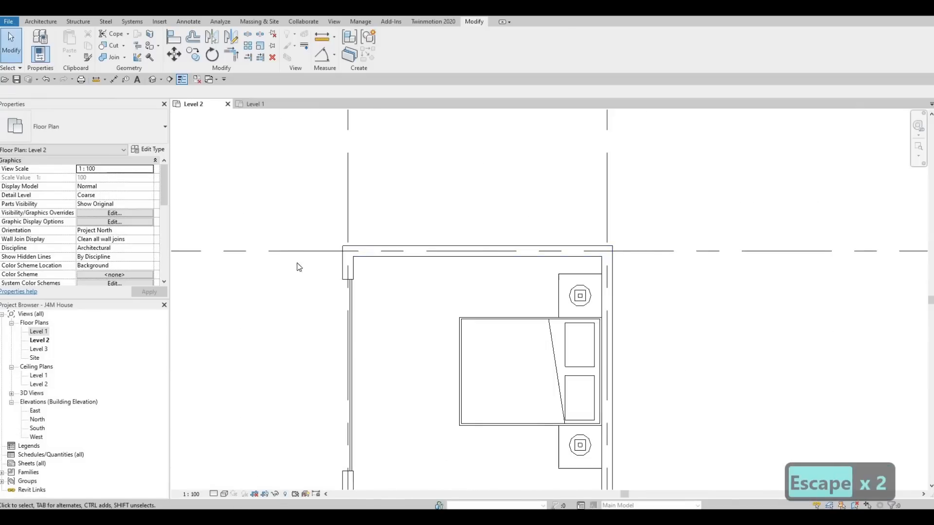
Create a similar curtain wall along the centreline of the upper bedroom's top exterior wall, starting 300 mm from the left gridline and flipped toward the room.
{"action": "left_click", "coordinate": [351, 289]}
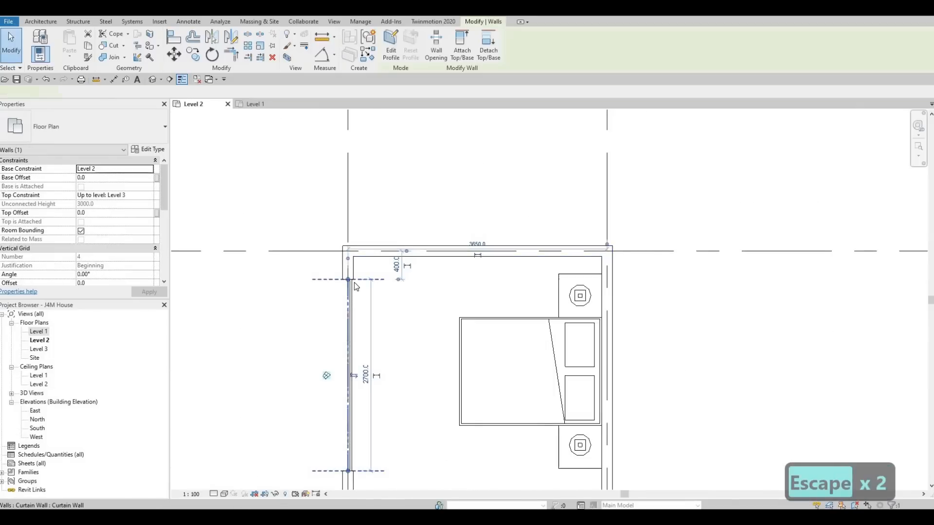
{"action": "key", "text": "c"}
{"action": "key", "text": "s"}
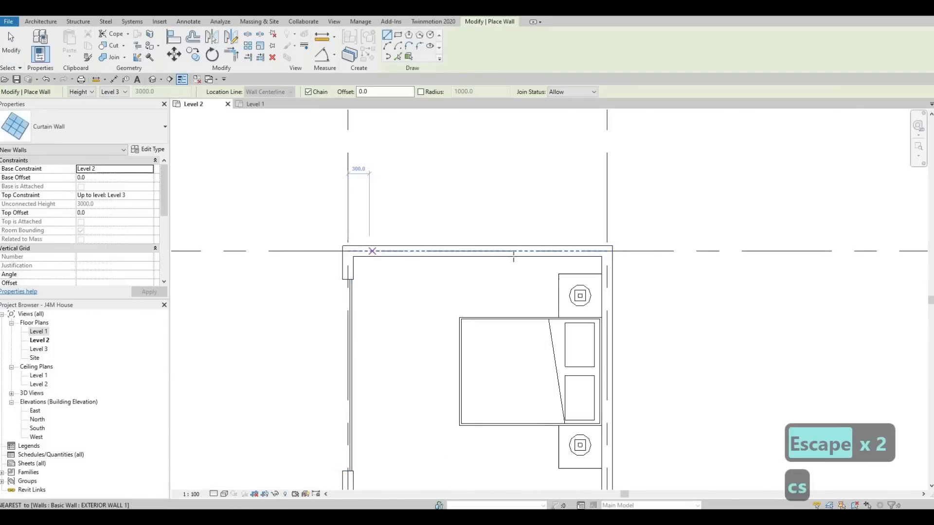
{"action": "left_click", "coordinate": [370, 250]}
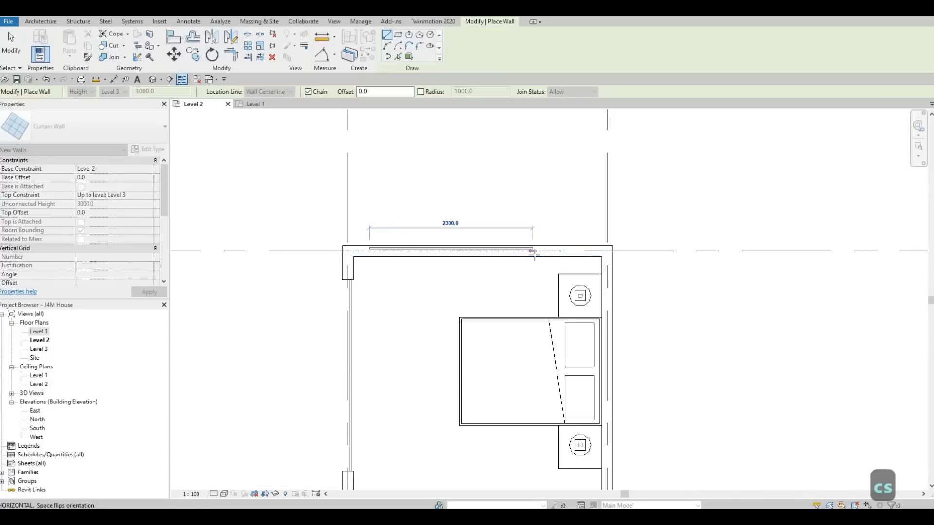
{"action": "left_click", "coordinate": [583, 251]}
{"action": "key", "text": "Escape"}
{"action": "key", "text": "Escape"}
{"action": "key", "text": "Escape"}
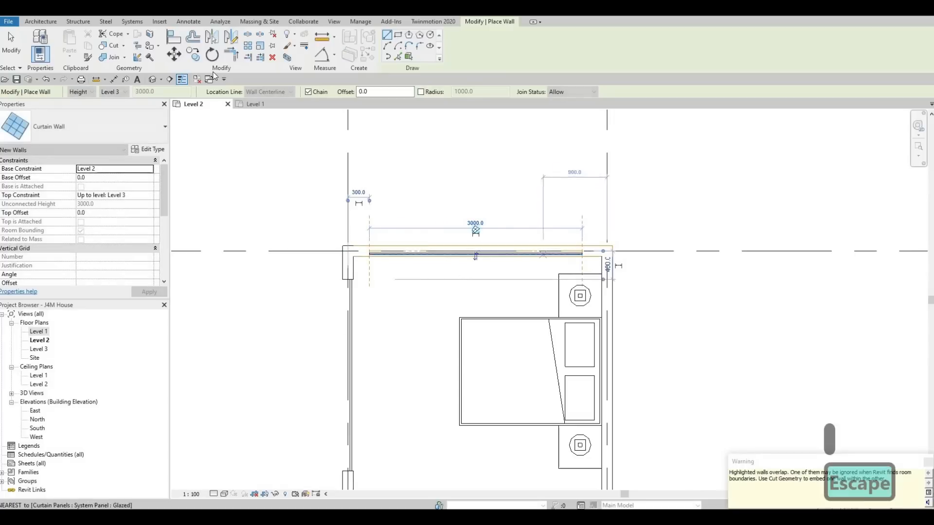
Cut the new curtain wall out of the upper bedroom's top exterior wall.
{"action": "left_click", "coordinate": [451, 257]}
{"action": "left_click", "coordinate": [369, 278]}
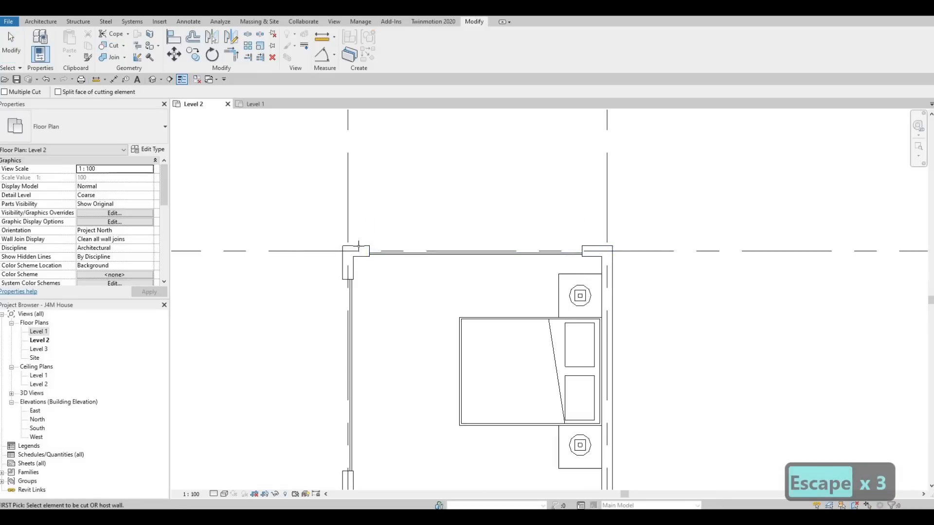
{"action": "middle_click_drag", "start_coordinate": [352, 332], "coordinate": [371, 265]}
{"action": "scroll", "coordinate": [351, 258], "scroll_direction": "down", "scroll_amount": 3}
{"action": "key", "text": "Escape"}
{"action": "key", "text": "Escape"}
{"action": "middle_click_drag", "start_coordinate": [353, 301], "coordinate": [372, 266]}
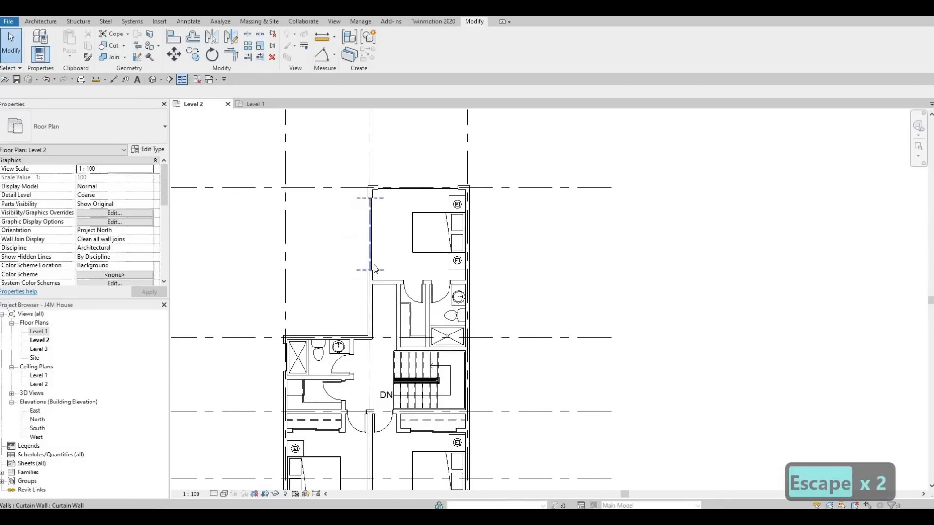
Place a door similar to the left bathroom's 700 x 2000mm door in the upper bedroom's entrance wall, with its swing side flipped.
{"action": "scroll", "coordinate": [372, 266], "scroll_direction": "down", "scroll_amount": 1}
{"action": "middle_click_drag", "start_coordinate": [415, 295], "coordinate": [430, 294]}
{"action": "scroll", "coordinate": [398, 377], "scroll_direction": "up", "scroll_amount": 2}
{"action": "key", "text": "Escape"}
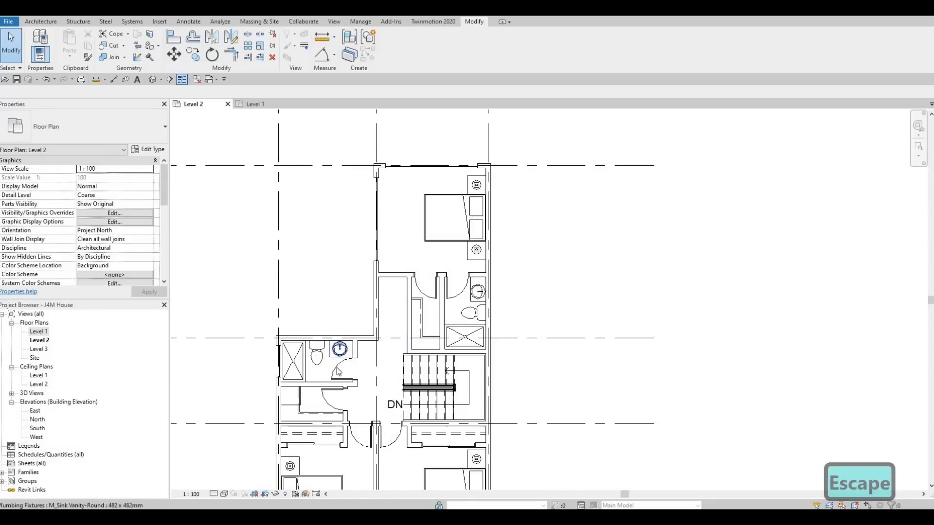
{"action": "left_click", "coordinate": [338, 373]}
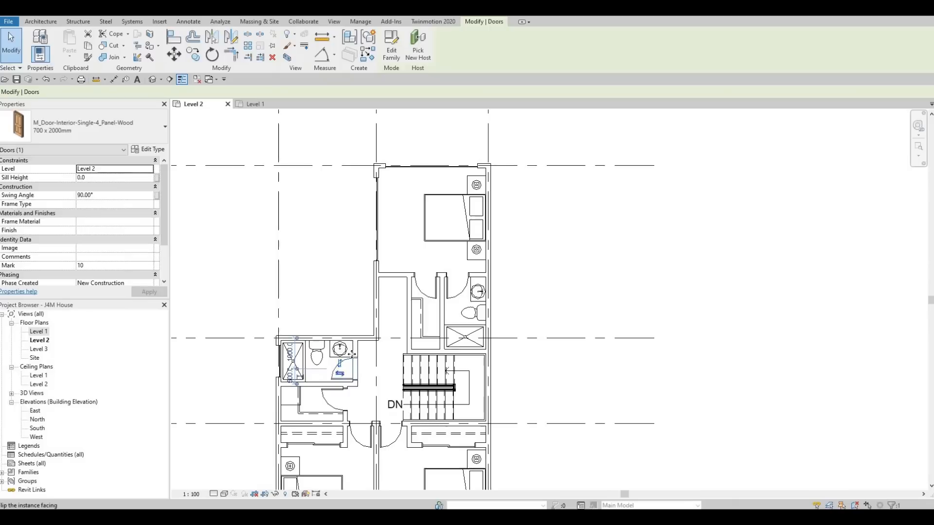
{"action": "key", "text": "c"}
{"action": "key", "text": "s"}
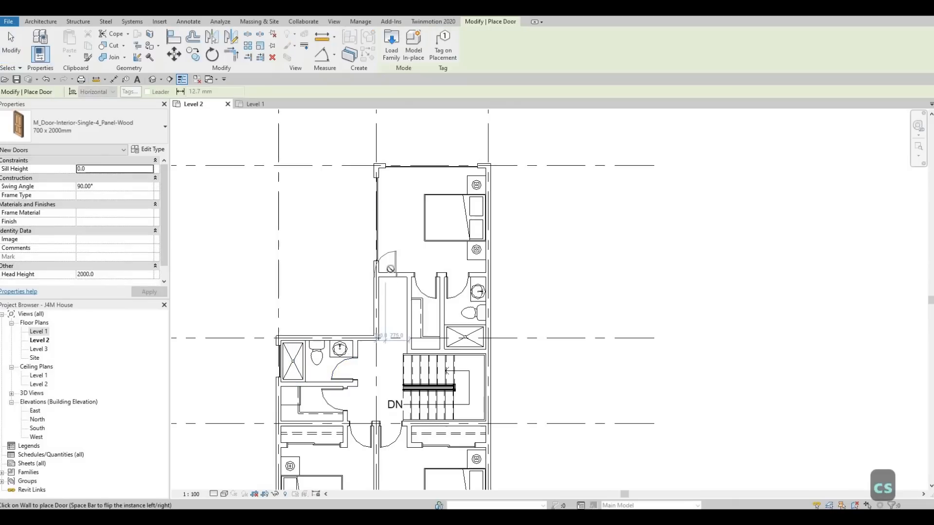
{"action": "key", "text": "space"}
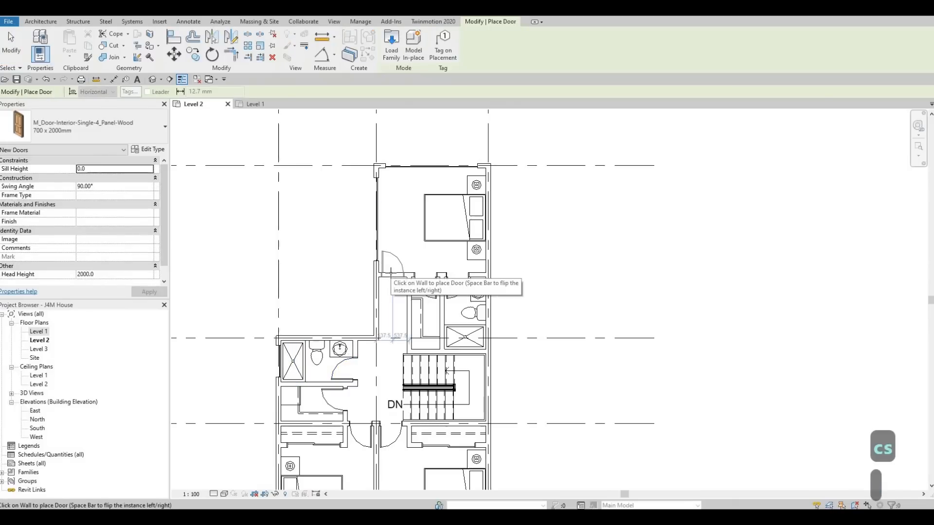
{"action": "left_click", "coordinate": [391, 273]}
{"action": "key", "text": "Escape"}
{"action": "key", "text": "Escape"}
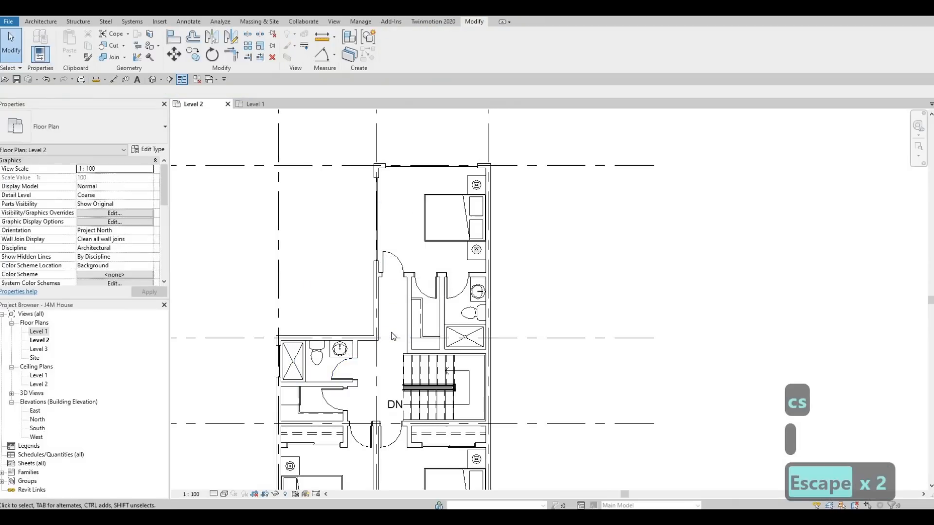
Review the doors, windows and room layout across the Level 2 plan.
{"action": "middle_click_drag", "start_coordinate": [402, 311], "coordinate": [406, 281]}
{"action": "scroll", "coordinate": [419, 206], "scroll_direction": "down", "scroll_amount": 1}
{"action": "middle_click_drag", "start_coordinate": [414, 373], "coordinate": [413, 339]}
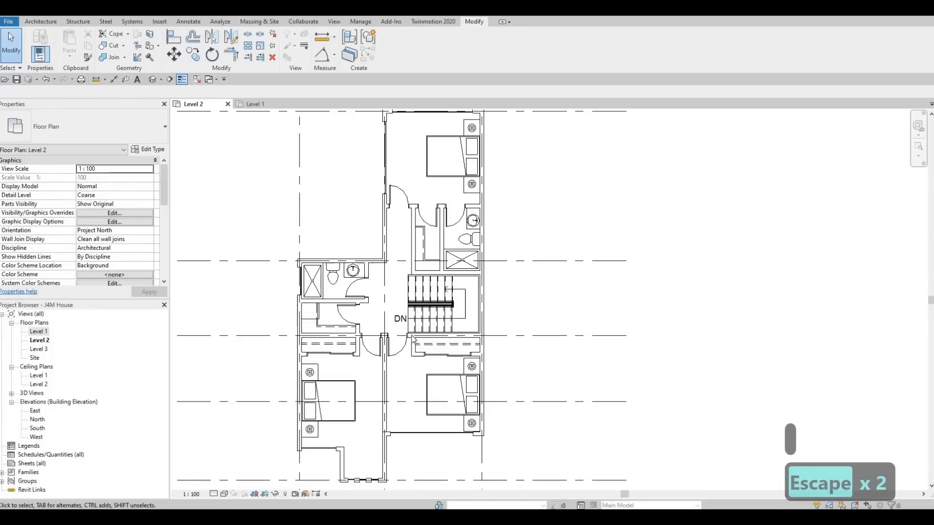
{"action": "middle_click_drag", "start_coordinate": [414, 259], "coordinate": [404, 297]}
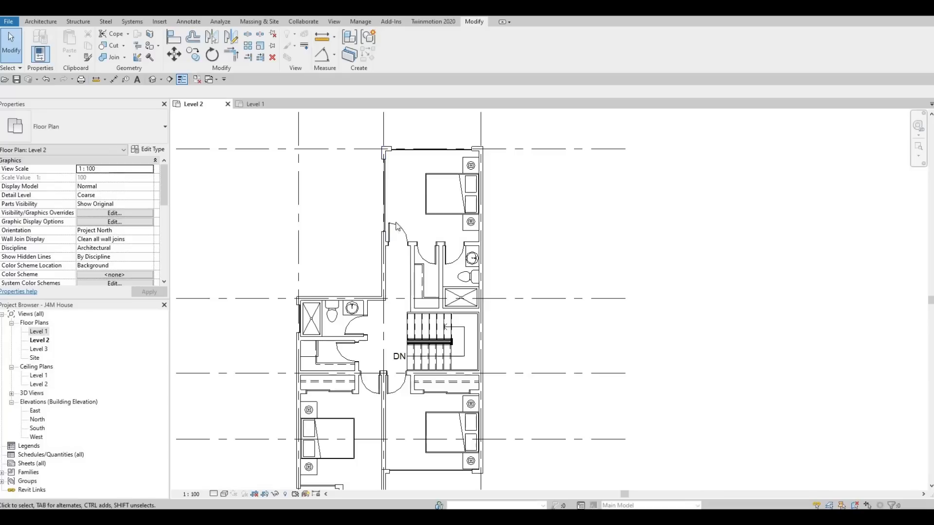
{"action": "scroll", "coordinate": [396, 226], "scroll_direction": "up", "scroll_amount": 2}
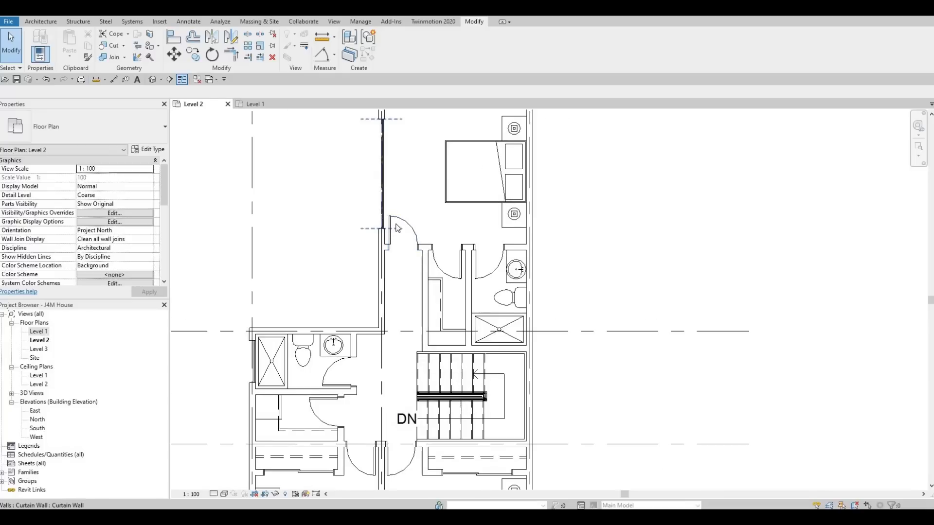
{"action": "scroll", "coordinate": [405, 269], "scroll_direction": "down", "scroll_amount": 3}
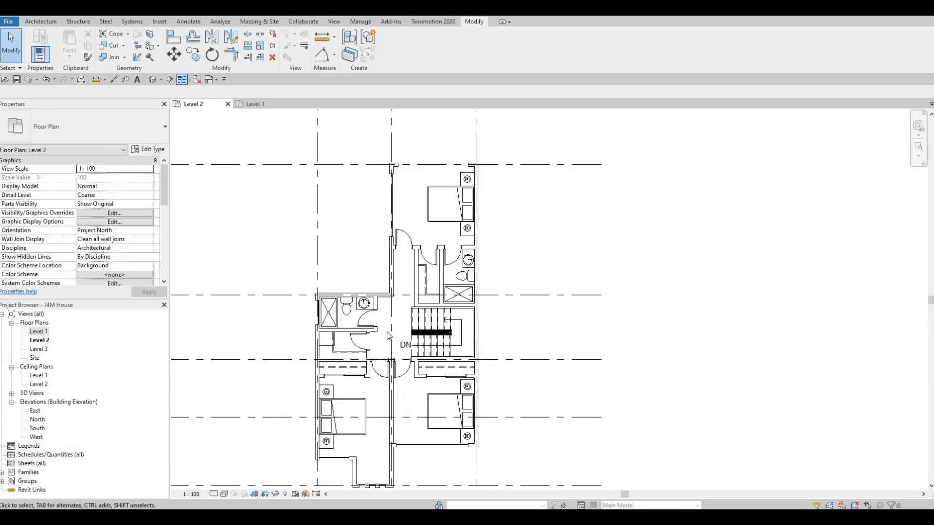
{"action": "key", "text": "Escape"}
{"action": "key", "text": "Escape"}
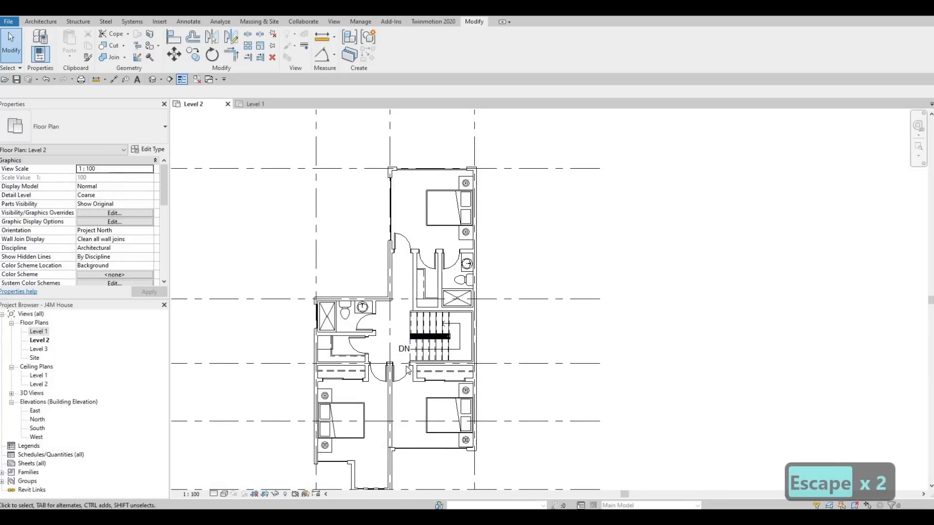
{"action": "mouse_move", "coordinate": [407, 370]}
{"action": "middle_mouse_down"}
{"action": "mouse_move", "coordinate": [419, 315]}
{"action": "mouse_move", "coordinate": [453, 319]}
{"action": "mouse_move", "coordinate": [447, 370]}
{"action": "middle_mouse_up"}
{"action": "middle_click_drag", "start_coordinate": [403, 240], "coordinate": [400, 278]}
{"action": "scroll", "coordinate": [399, 278], "scroll_direction": "up", "scroll_amount": 2}
{"action": "scroll", "coordinate": [445, 311], "scroll_direction": "up", "scroll_amount": 2}
{"action": "middle_click_drag", "start_coordinate": [445, 312], "coordinate": [454, 250]}
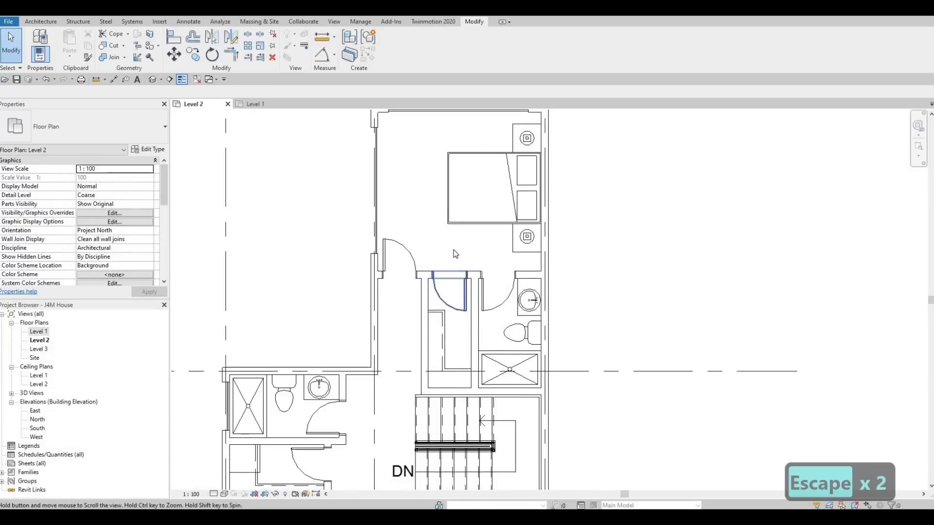
{"action": "scroll", "coordinate": [452, 250], "scroll_direction": "down", "scroll_amount": 3}
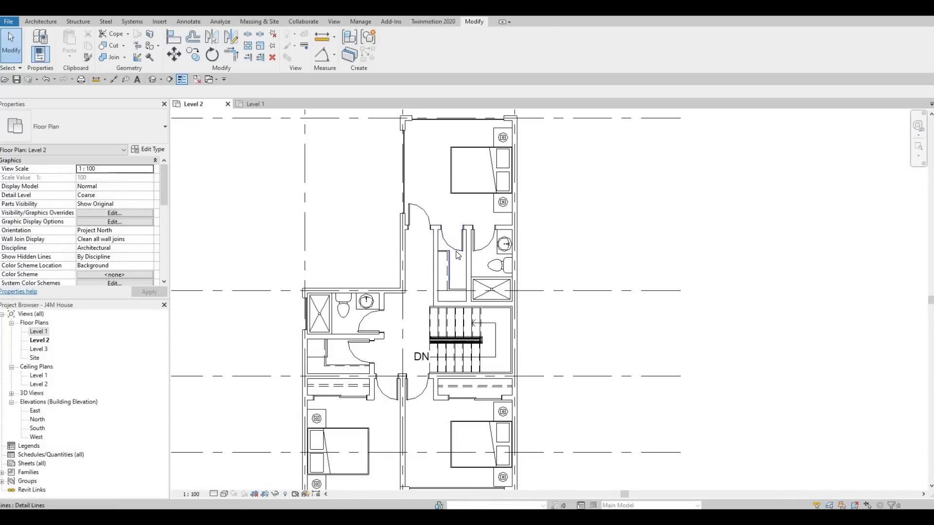
{"action": "mouse_move", "coordinate": [445, 284]}
{"action": "middle_mouse_down"}
{"action": "mouse_move", "coordinate": [455, 256]}
{"action": "mouse_move", "coordinate": [442, 282]}
{"action": "mouse_move", "coordinate": [450, 286]}
{"action": "middle_mouse_up"}
{"action": "scroll", "coordinate": [453, 285], "scroll_direction": "down", "scroll_amount": 1}
{"action": "key", "text": "Escape"}
{"action": "scroll", "coordinate": [445, 291], "scroll_direction": "down", "scroll_amount": 1}
{"action": "middle_click_drag", "start_coordinate": [329, 227], "coordinate": [328, 226]}
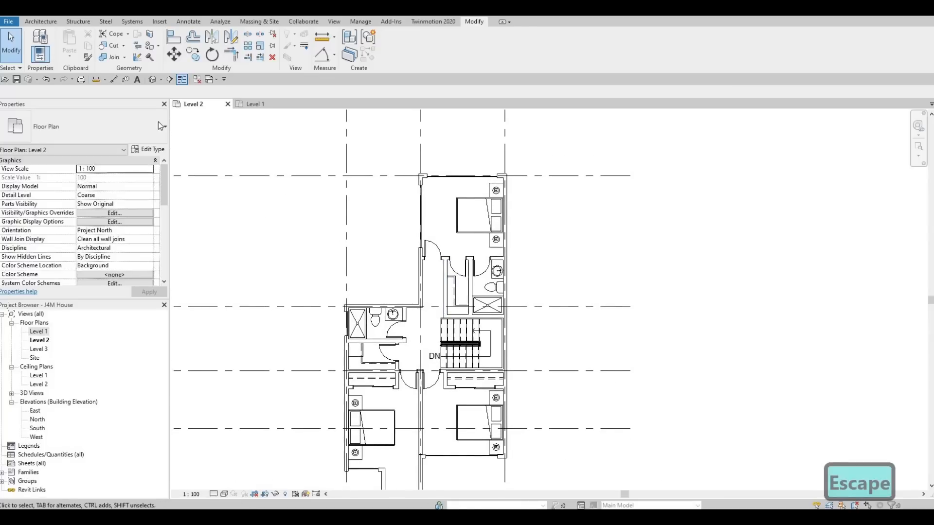
Open the default 3D view and orbit to a close view of the upper bedroom's left exterior wall.
{"action": "left_click", "coordinate": [154, 78]}
{"action": "scroll", "coordinate": [448, 250], "scroll_direction": "up", "scroll_amount": 6}
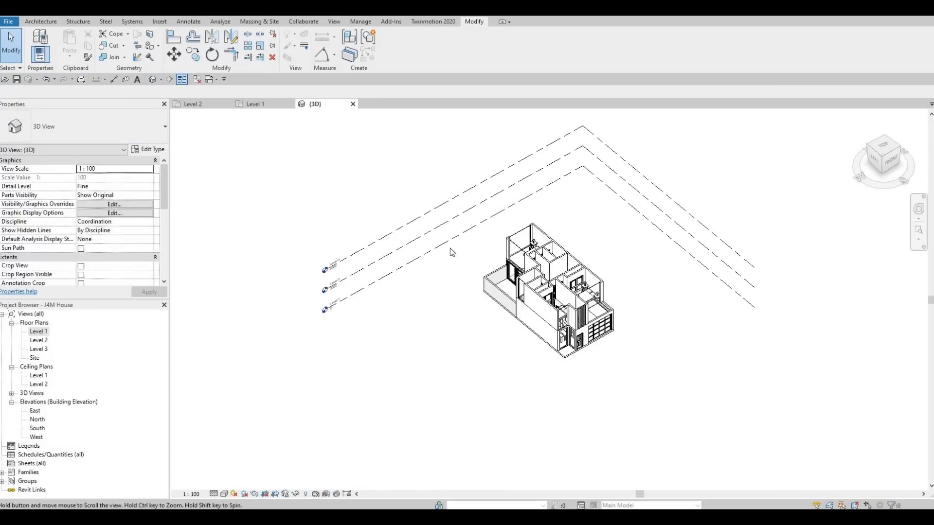
{"action": "middle_click_drag", "start_coordinate": [506, 236], "coordinate": [457, 250], "text": "shift"}
{"action": "scroll", "coordinate": [445, 256], "scroll_direction": "up", "scroll_amount": 6}
{"action": "middle_click_drag", "start_coordinate": [283, 246], "coordinate": [447, 249]}
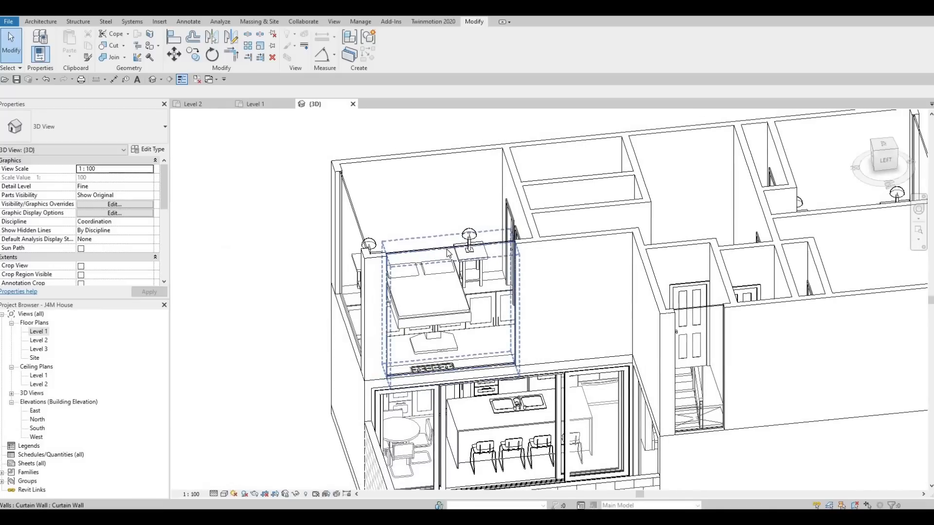
Lower the top of the curtain wall in the upper bedroom's left exterior wall, setting its top offset to -400.
{"action": "left_click", "coordinate": [453, 254]}
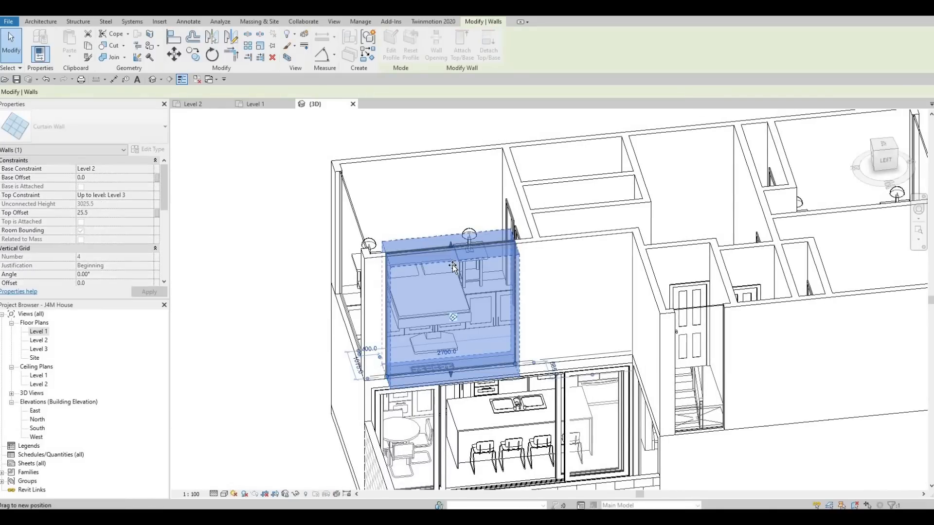
{"action": "left_click_drag", "start_coordinate": [453, 266], "coordinate": [453, 266]}
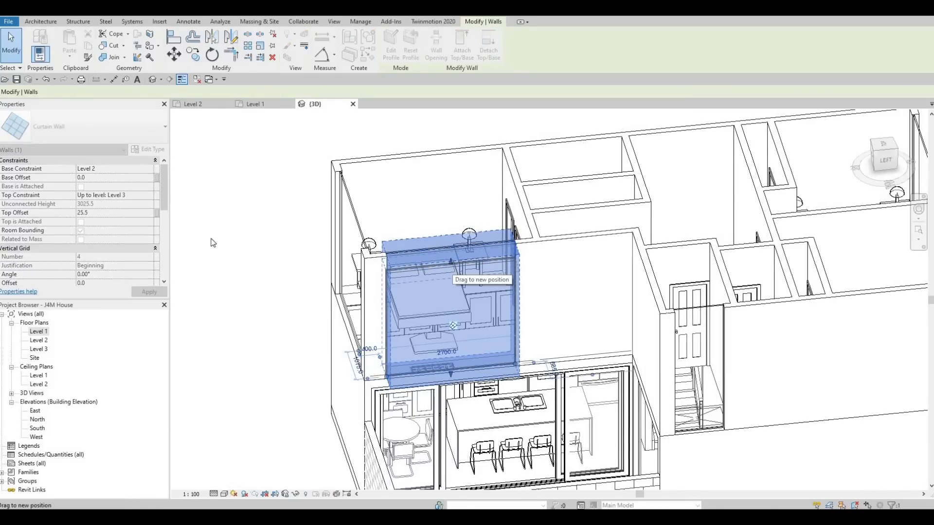
{"action": "left_click", "coordinate": [109, 214]}
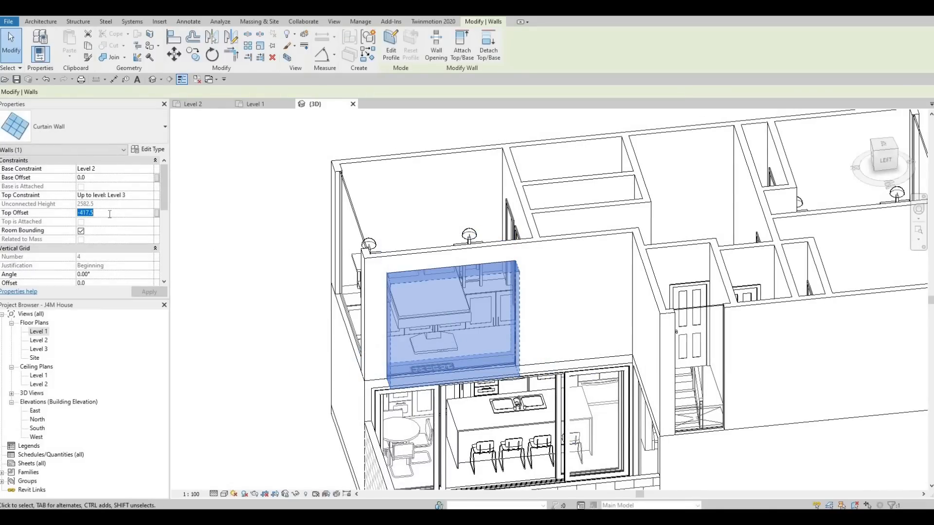
{"action": "type", "text": "-400"}
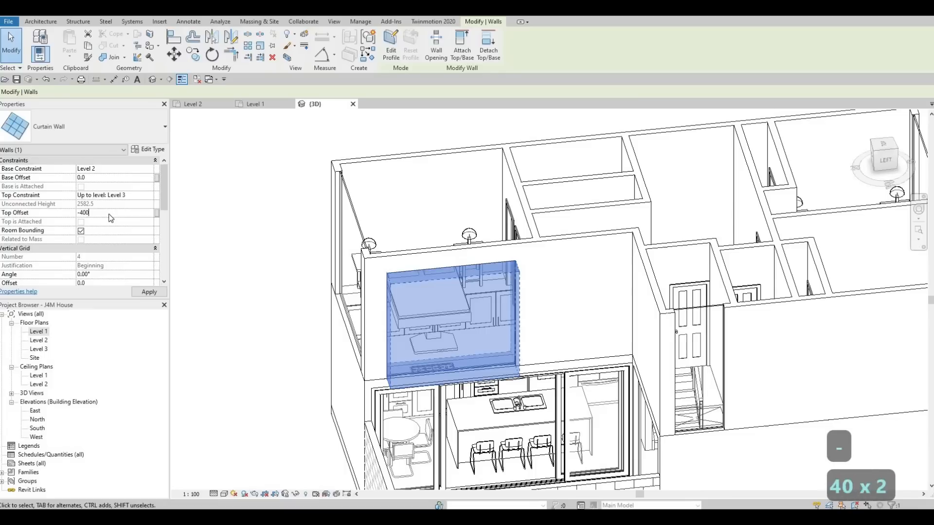
{"action": "key", "text": "Return"}
{"action": "left_click", "coordinate": [142, 293]}
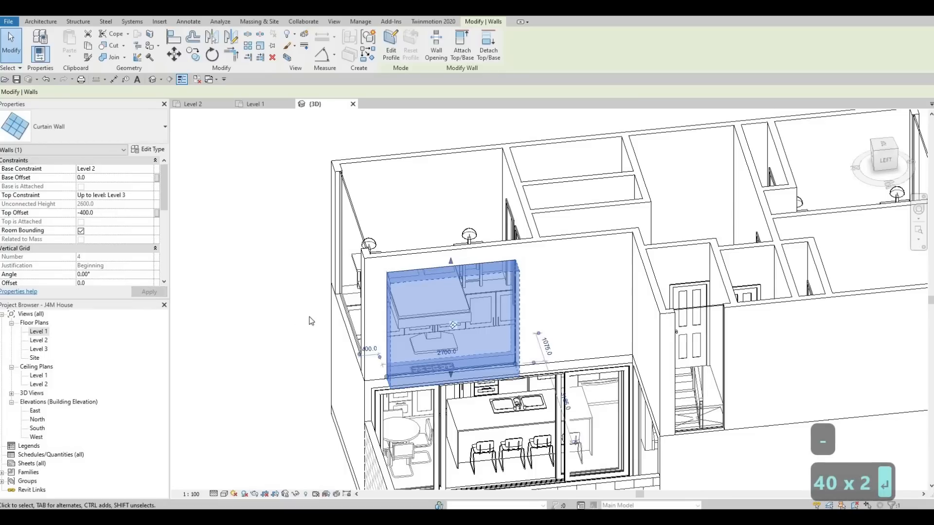
{"action": "key", "text": "Escape"}
{"action": "key", "text": "Escape"}
Align the tops of the upper bedroom's other curtain wall and the narrow side-wall curtain wall to the lowered curtain wall's top.
{"action": "key", "text": "a"}
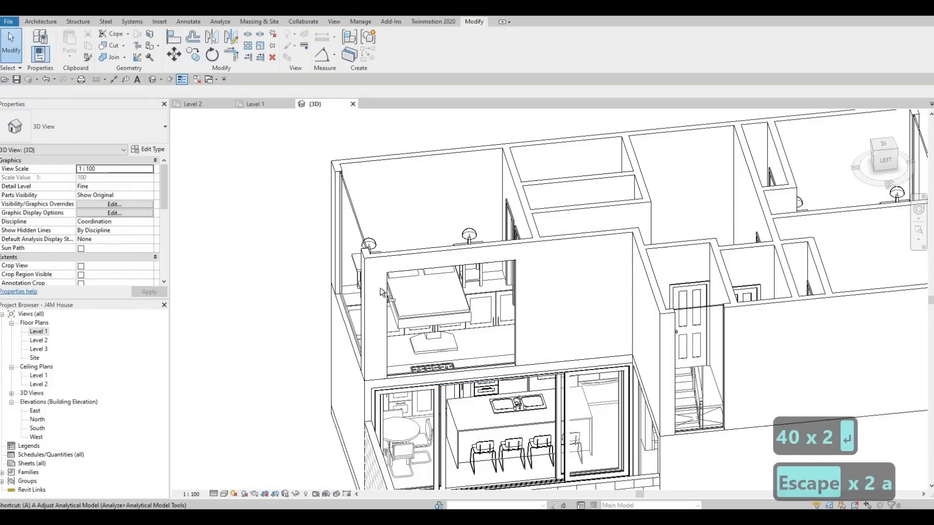
{"action": "key", "text": "l"}
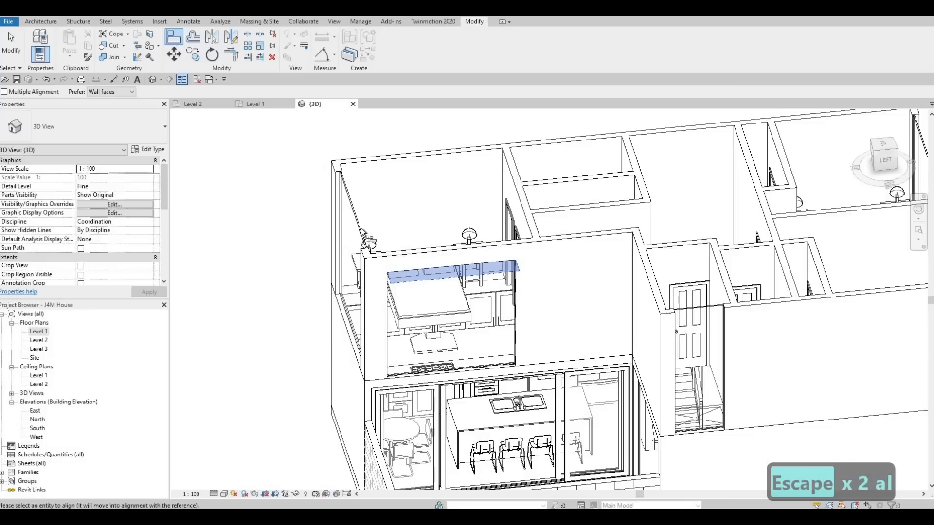
{"action": "left_click", "coordinate": [438, 265]}
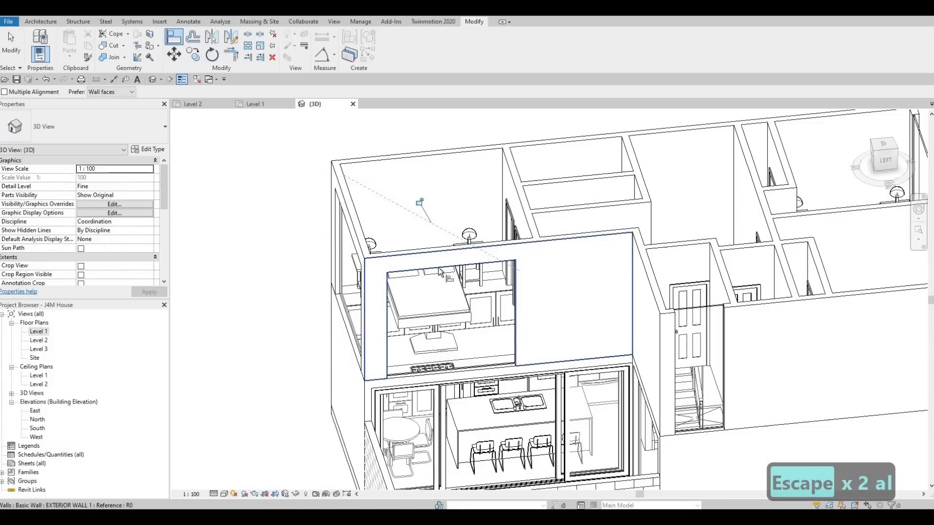
{"action": "left_click", "coordinate": [439, 267]}
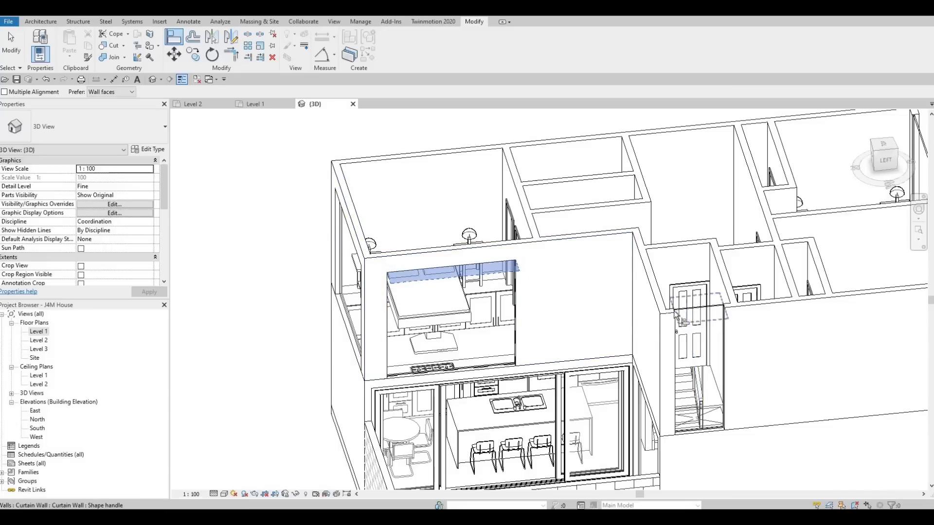
{"action": "left_click", "coordinate": [461, 278]}
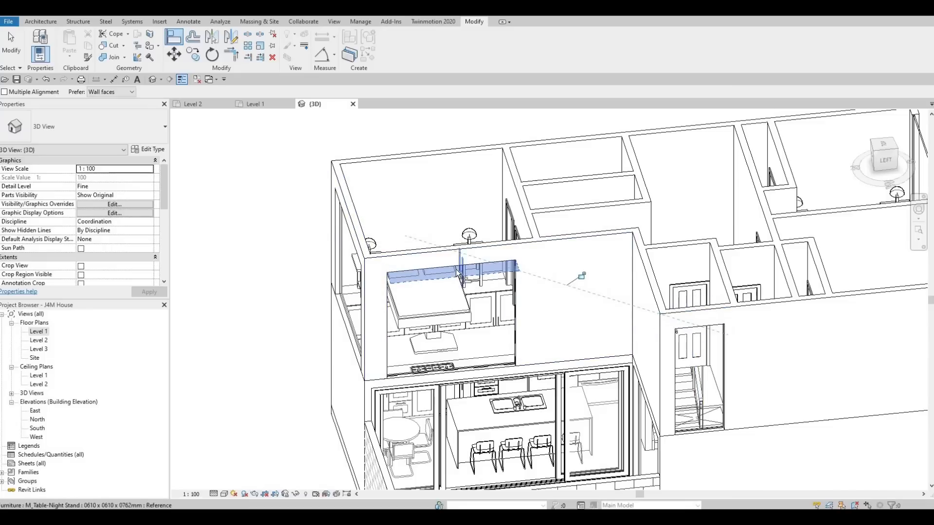
{"action": "left_click", "coordinate": [489, 262]}
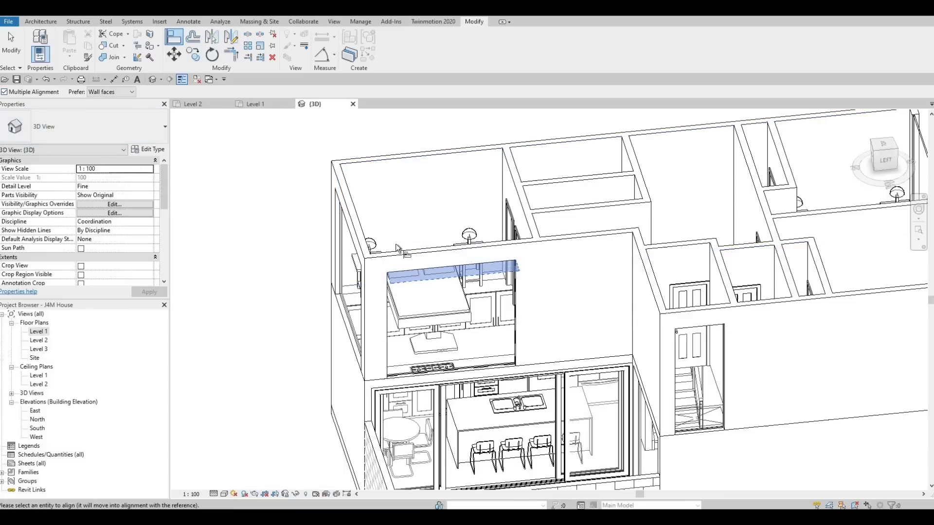
Align the tops of the remaining Level 2 curtain walls to the same reference using multiple alignment.
{"action": "middle_click_drag", "start_coordinate": [398, 249], "coordinate": [611, 380], "text": "shift"}
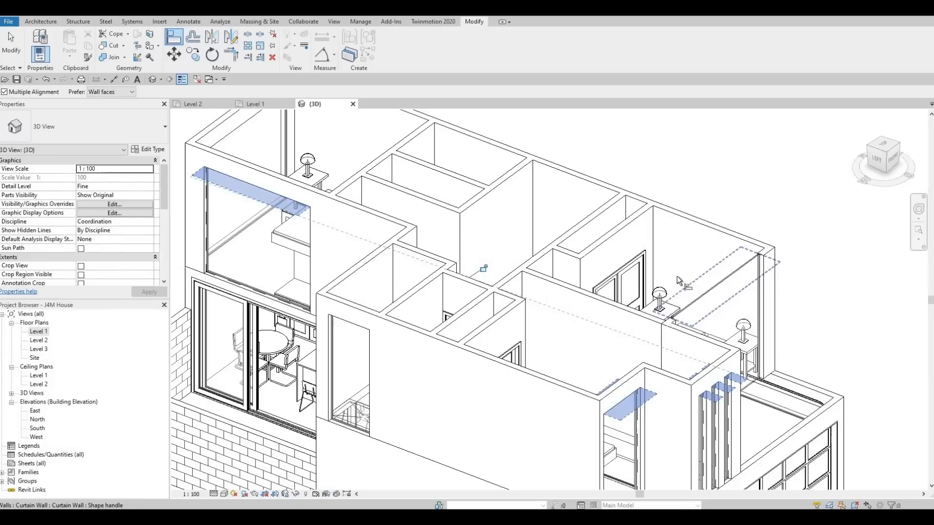
{"action": "middle_click_drag", "start_coordinate": [603, 306], "coordinate": [435, 306], "text": "shift"}
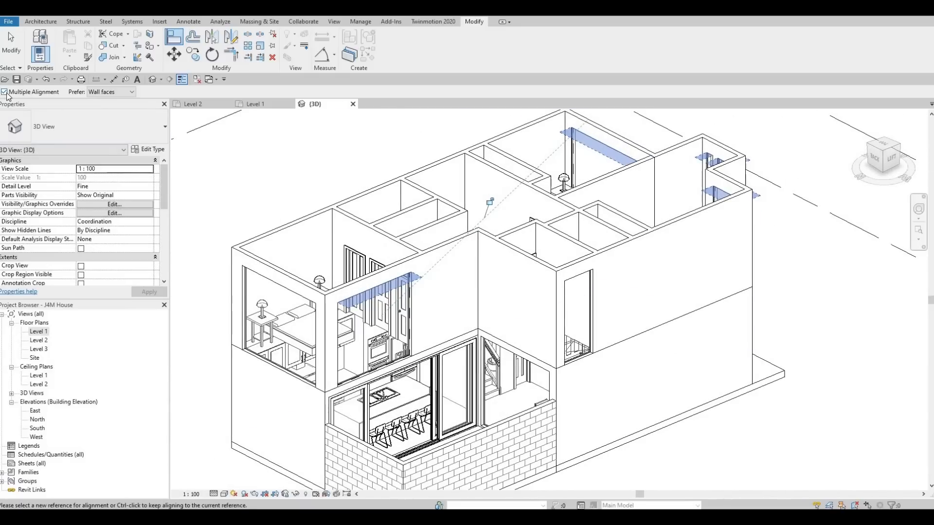
{"action": "key", "text": "Escape"}
{"action": "key", "text": "Escape"}
Raise the base of the narrow side-wall curtain wall to leave a high window about 309 mm tall.
{"action": "scroll", "coordinate": [574, 341], "scroll_direction": "up", "scroll_amount": 3}
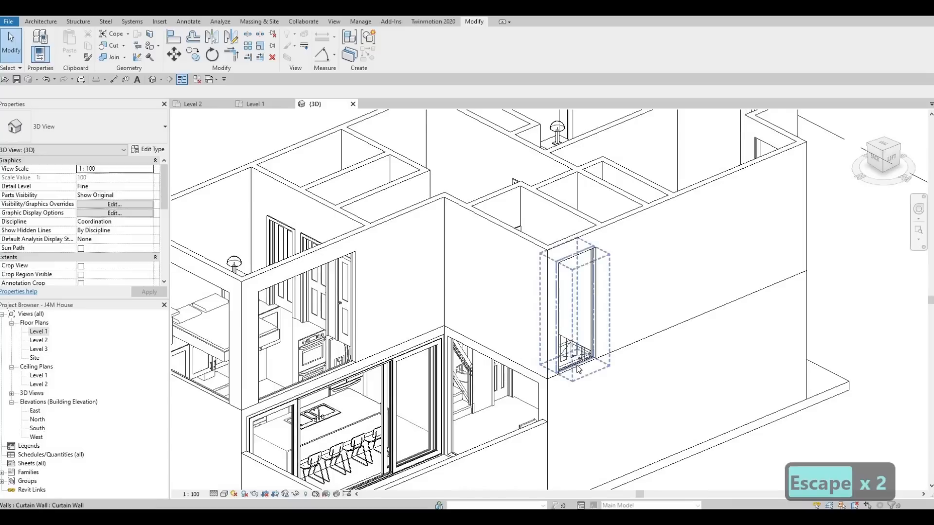
{"action": "left_click", "coordinate": [578, 372]}
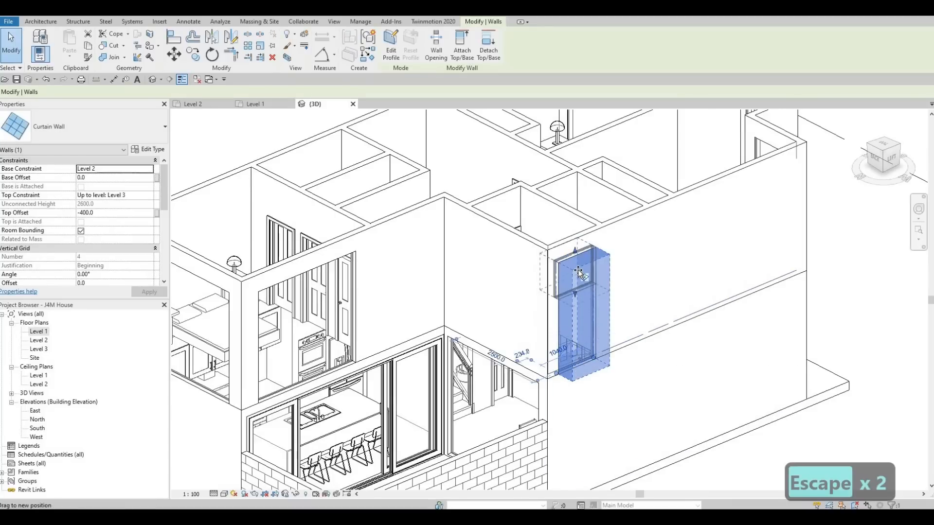
{"action": "left_click_drag", "start_coordinate": [579, 270], "coordinate": [579, 267]}
{"action": "scroll", "coordinate": [587, 340], "scroll_direction": "down", "scroll_amount": 2}
Raise the base of the Level 2 front curtain wall beside the three narrow windows to form a sill.
{"action": "middle_click_drag", "start_coordinate": [637, 388], "coordinate": [389, 351], "text": "shift"}
{"action": "scroll", "coordinate": [544, 301], "scroll_direction": "up", "scroll_amount": 5}
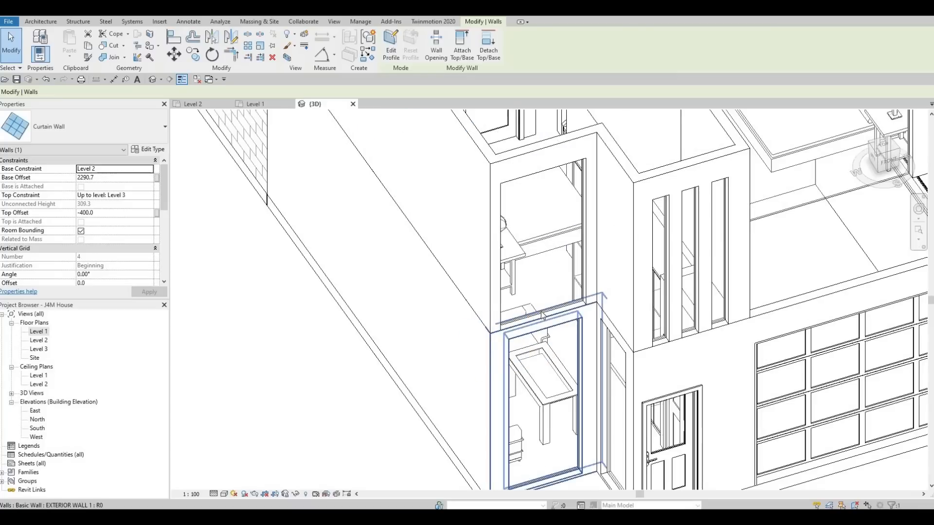
{"action": "left_click", "coordinate": [544, 314]}
{"action": "left_click_drag", "start_coordinate": [544, 289], "coordinate": [545, 274]}
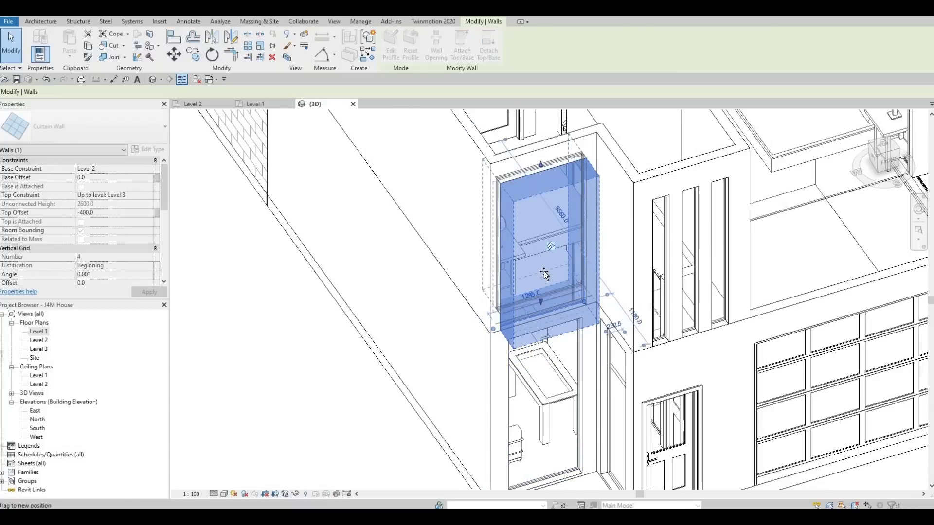
{"action": "key", "text": "Escape"}
{"action": "key", "text": "Escape"}
{"action": "scroll", "coordinate": [564, 262], "scroll_direction": "up", "scroll_amount": 3}
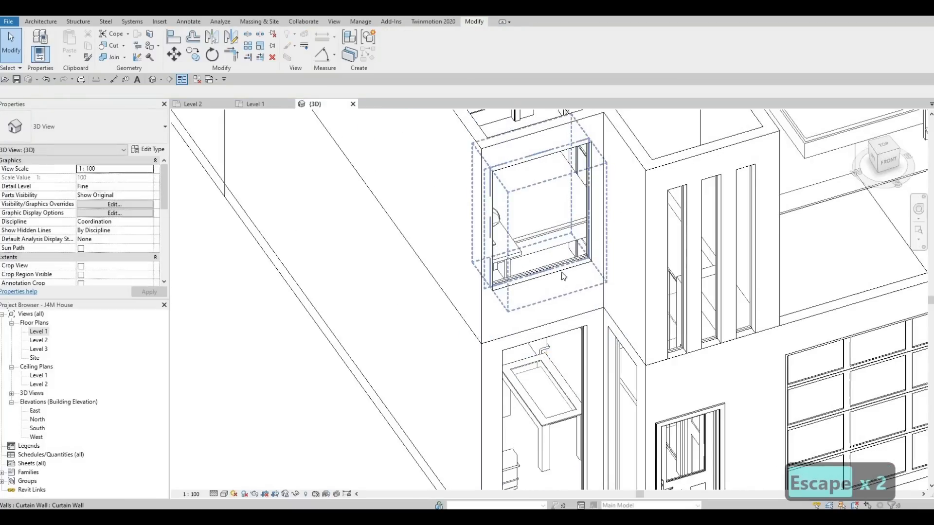
Raise the base of the first of the three narrow front curtain walls to an offset of about 369 mm.
{"action": "scroll", "coordinate": [566, 266], "scroll_direction": "down", "scroll_amount": 1}
{"action": "middle_click_drag", "start_coordinate": [626, 282], "coordinate": [539, 291]}
{"action": "scroll", "coordinate": [540, 291], "scroll_direction": "down", "scroll_amount": 1}
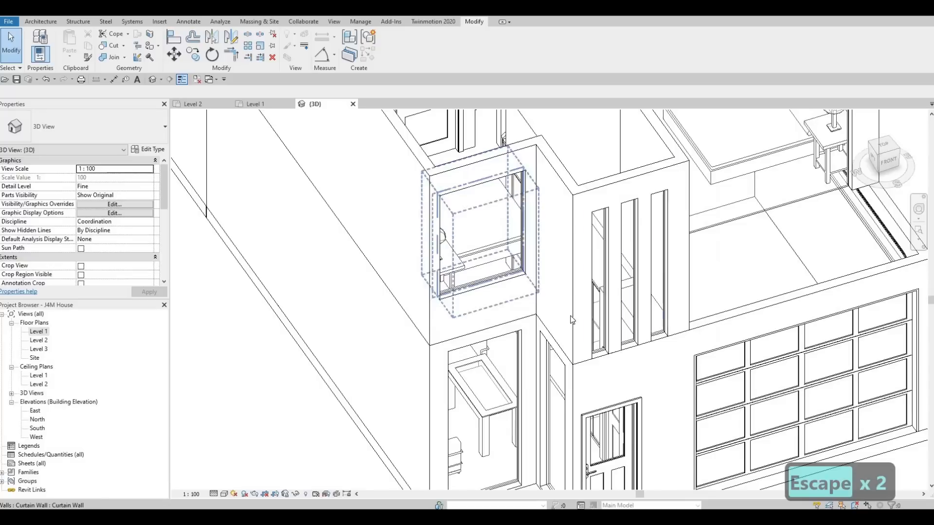
{"action": "middle_click_drag", "start_coordinate": [611, 329], "coordinate": [561, 335]}
{"action": "scroll", "coordinate": [560, 335], "scroll_direction": "up", "scroll_amount": 2}
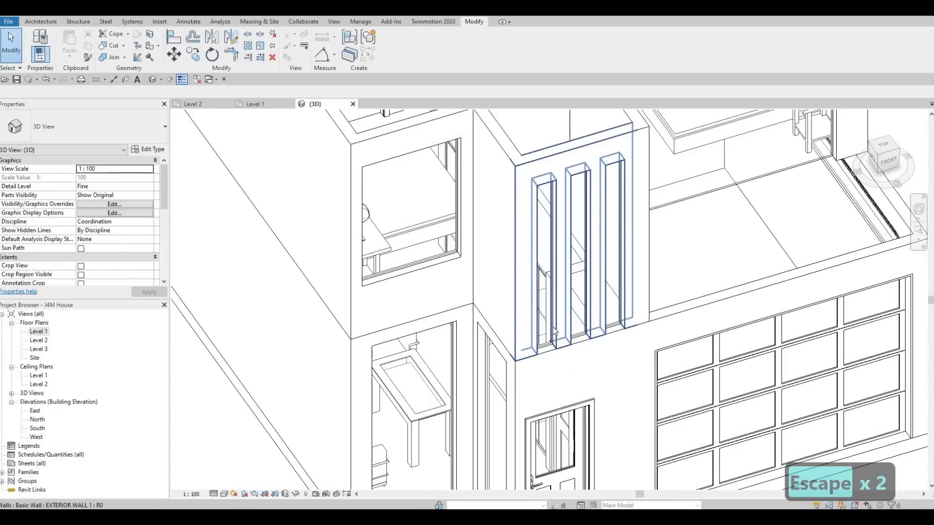
{"action": "left_click", "coordinate": [546, 349]}
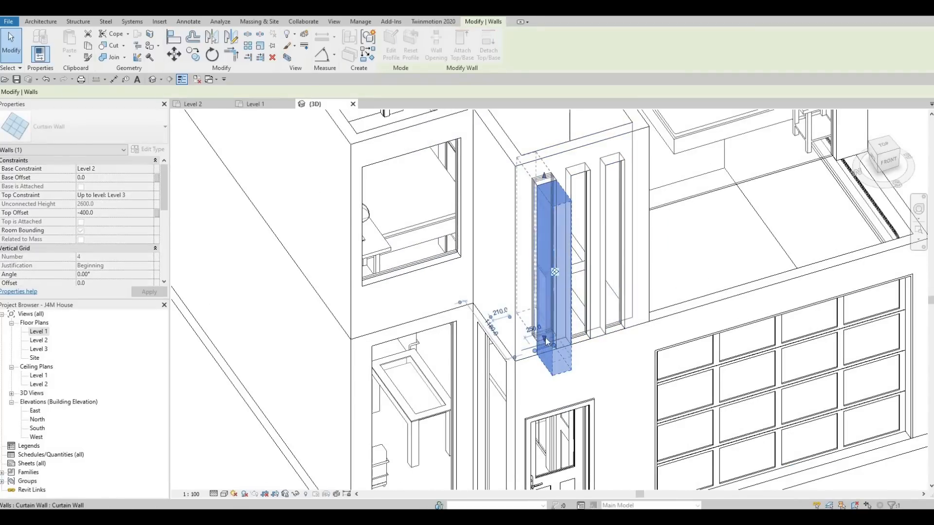
{"action": "left_click_drag", "start_coordinate": [546, 340], "coordinate": [553, 341]}
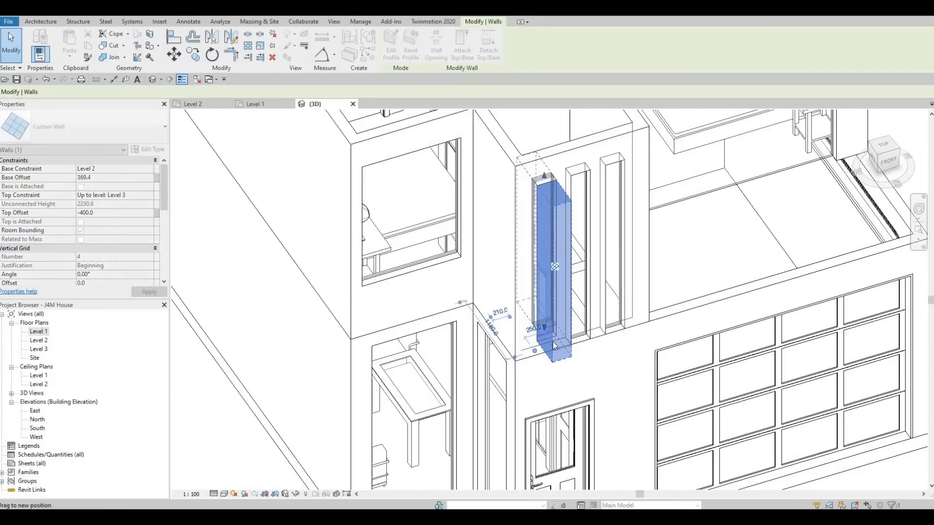
{"action": "key", "text": "Escape"}
{"action": "key", "text": "Escape"}
{"action": "key", "text": "Escape"}
Align the bases of the other two narrow front curtain walls with the raised base of the first.
{"action": "key", "text": "a"}
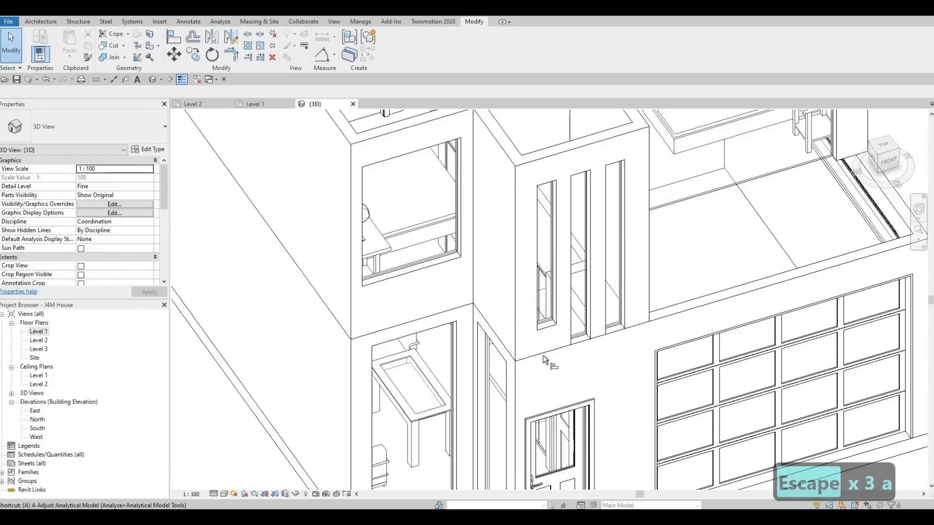
{"action": "key", "text": "l"}
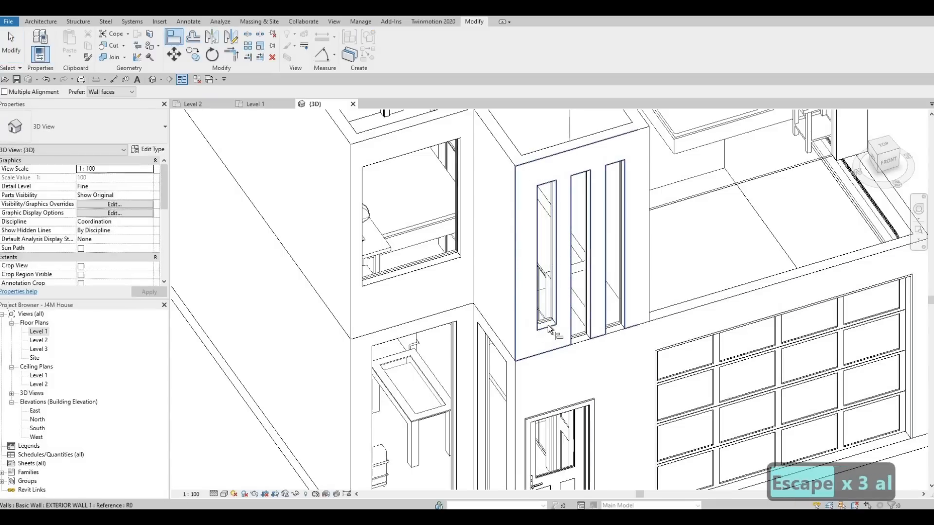
{"action": "left_click", "coordinate": [582, 325]}
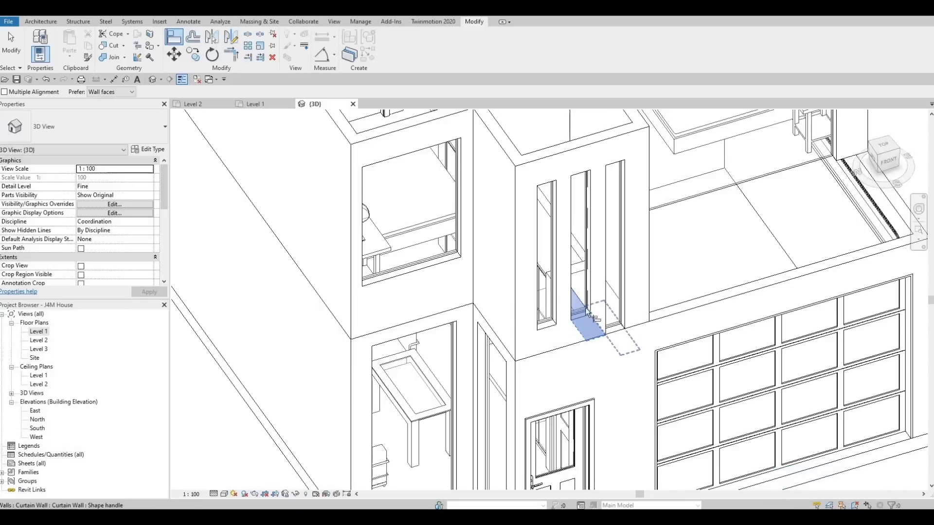
{"action": "left_click", "coordinate": [617, 334]}
{"action": "key", "text": "Escape"}
{"action": "key", "text": "Escape"}
Examine the Level 2 curtain walls above the garage terrace and around the back of the house from several angles.
{"action": "scroll", "coordinate": [588, 302], "scroll_direction": "down", "scroll_amount": 1}
{"action": "middle_click_drag", "start_coordinate": [535, 299], "coordinate": [340, 398], "text": "shift"}
{"action": "key", "text": "Escape"}
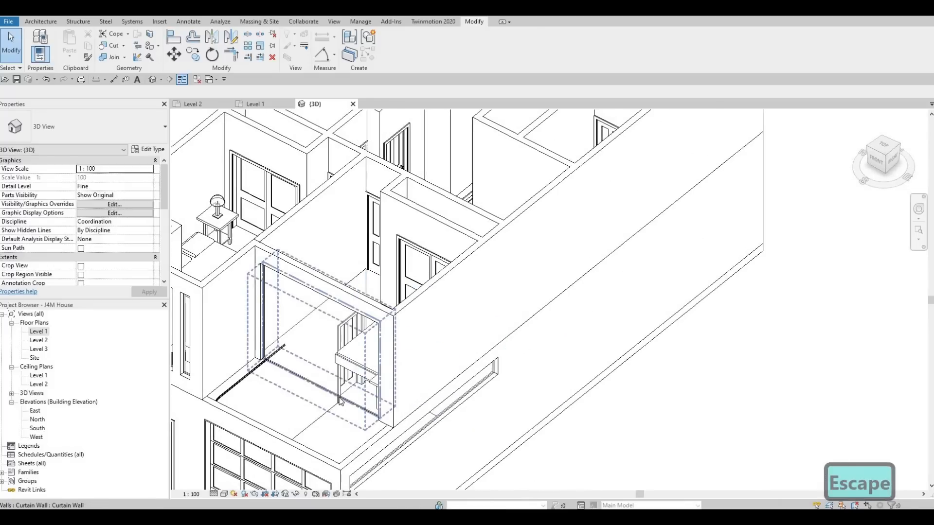
{"action": "mouse_move", "coordinate": [420, 440]}
{"action": "middle_mouse_down", "text": "shift"}
{"action": "mouse_move", "coordinate": [518, 425]}
{"action": "mouse_move", "coordinate": [530, 411]}
{"action": "mouse_move", "coordinate": [408, 428]}
{"action": "middle_mouse_up", "text": "shift"}
{"action": "scroll", "coordinate": [400, 393], "scroll_direction": "down", "scroll_amount": 2}
{"action": "scroll", "coordinate": [382, 354], "scroll_direction": "up", "scroll_amount": 3}
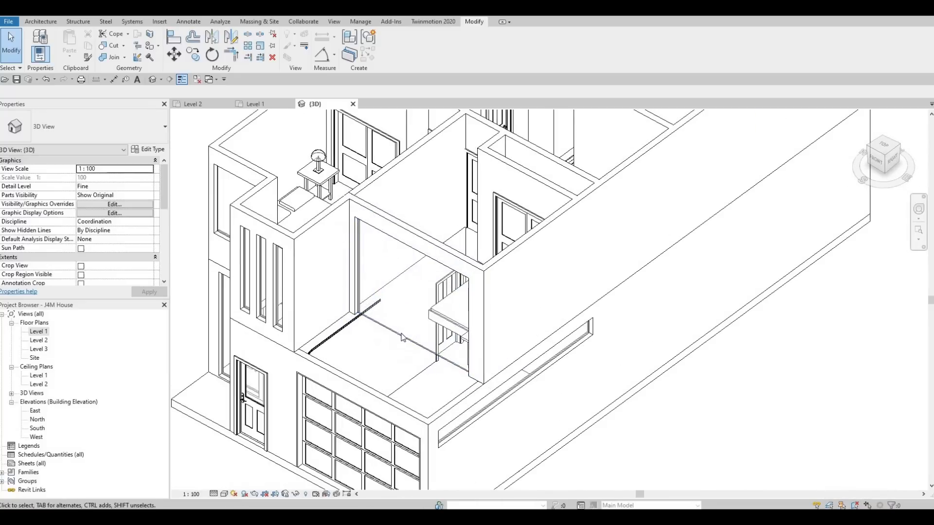
{"action": "middle_click_drag", "start_coordinate": [382, 309], "coordinate": [454, 311], "text": "shift"}
{"action": "middle_click_drag", "start_coordinate": [425, 349], "coordinate": [428, 340]}
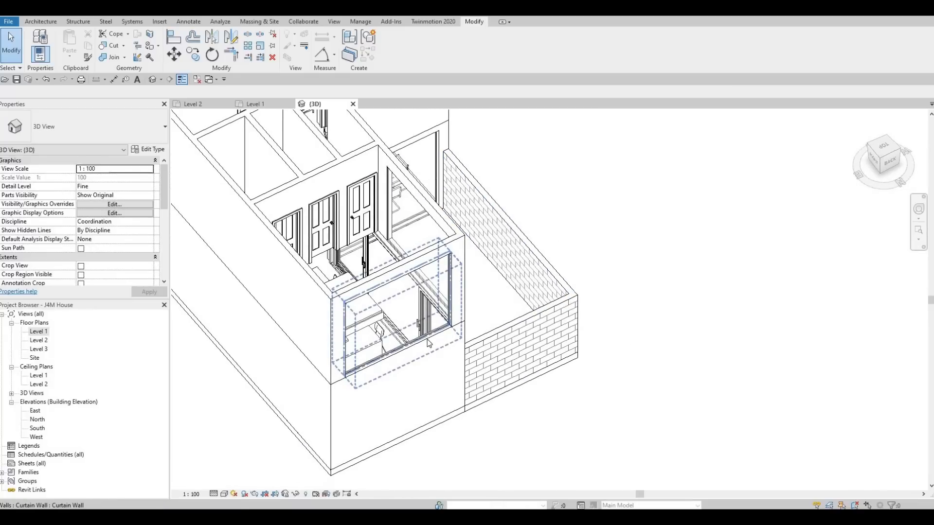
{"action": "middle_click_drag", "start_coordinate": [350, 360], "coordinate": [320, 345], "text": "shift"}
{"action": "middle_click_drag", "start_coordinate": [371, 314], "coordinate": [344, 245], "text": "shift"}
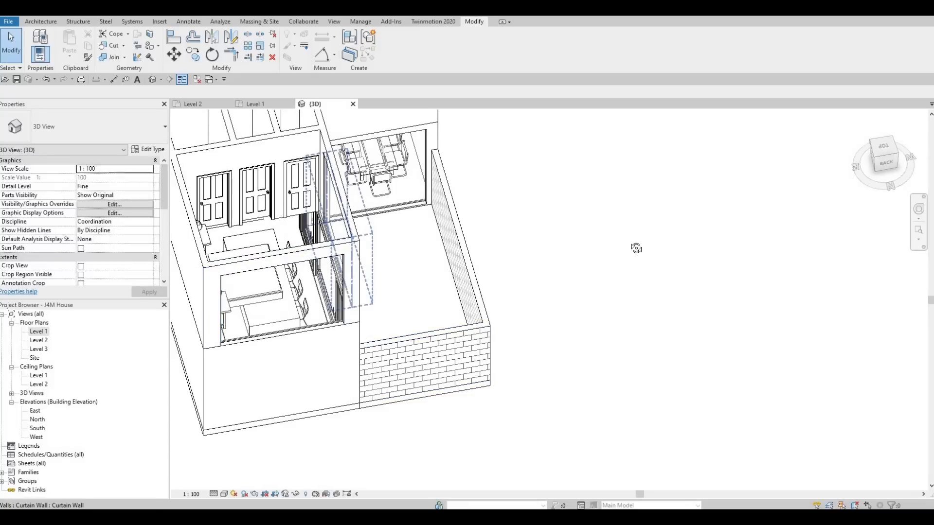
{"action": "middle_click_drag", "start_coordinate": [636, 248], "coordinate": [412, 324], "text": "shift"}
{"action": "scroll", "coordinate": [437, 286], "scroll_direction": "up", "scroll_amount": 2}
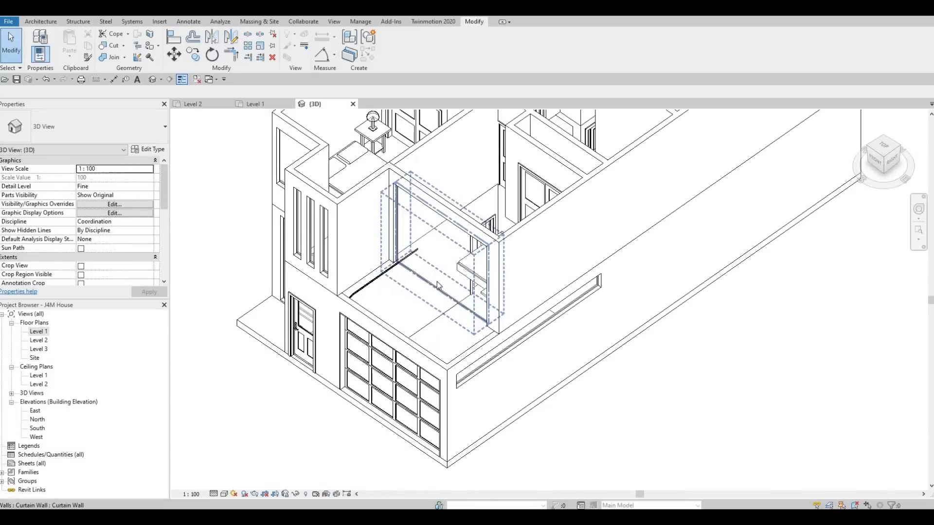
{"action": "middle_click_drag", "start_coordinate": [510, 282], "coordinate": [490, 341], "text": "shift"}
{"action": "scroll", "coordinate": [445, 250], "scroll_direction": "up", "scroll_amount": 2}
{"action": "middle_click_drag", "start_coordinate": [428, 250], "coordinate": [377, 255]}
{"action": "scroll", "coordinate": [424, 268], "scroll_direction": "up", "scroll_amount": 1}
{"action": "scroll", "coordinate": [368, 257], "scroll_direction": "down", "scroll_amount": 2}
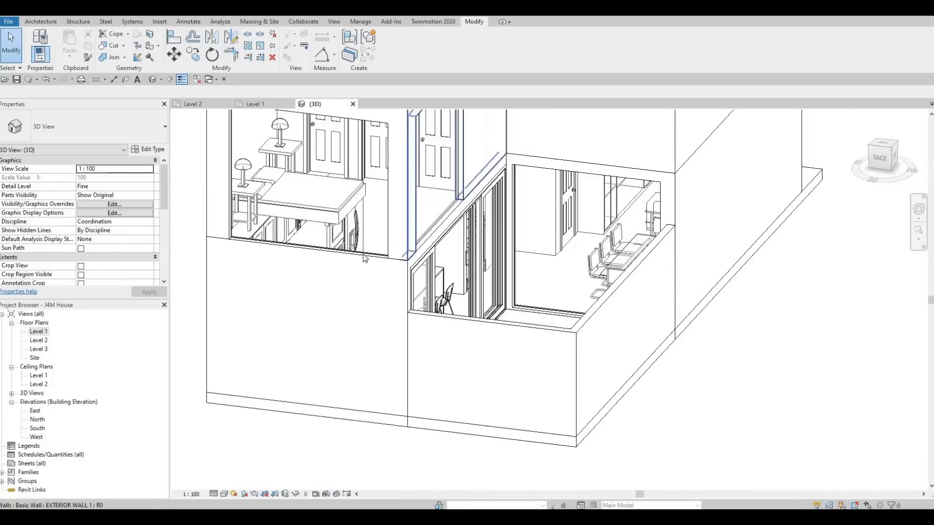
{"action": "left_click", "coordinate": [317, 258]}
{"action": "left_click", "coordinate": [311, 250]}
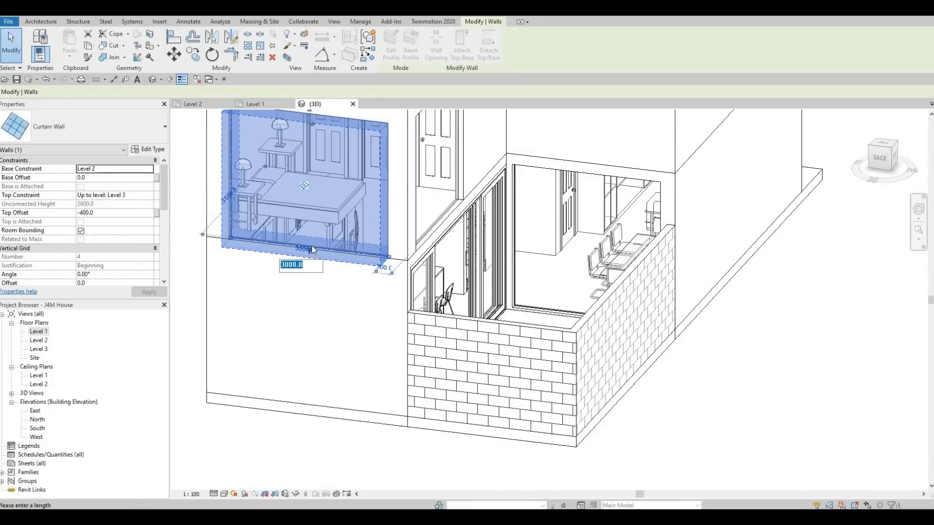
{"action": "scroll", "coordinate": [304, 253], "scroll_direction": "up", "scroll_amount": 5}
{"action": "key", "text": "Escape"}
{"action": "key", "text": "Escape"}
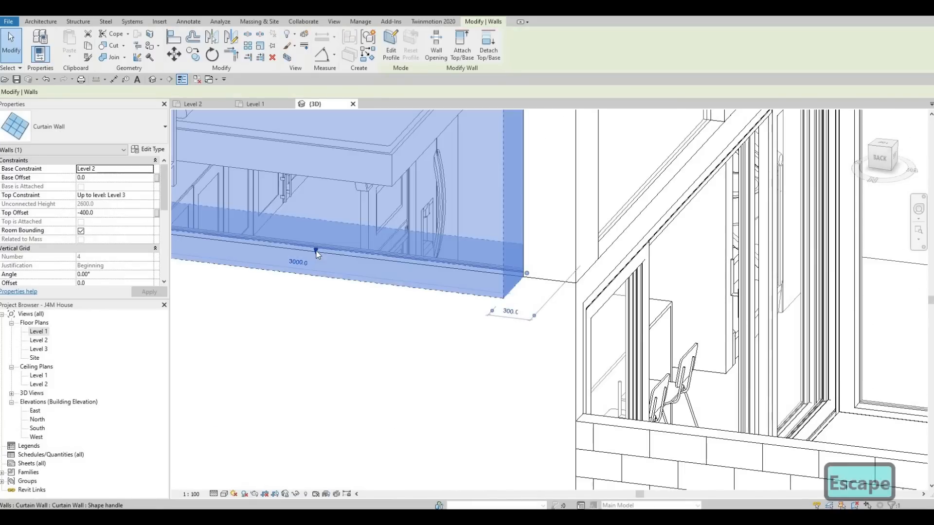
{"action": "left_click", "coordinate": [316, 249]}
{"action": "key", "text": "Escape"}
Raise the base of the back bedroom's wide curtain wall to an offset of about 221 mm above Level 2.
{"action": "left_click", "coordinate": [315, 251]}
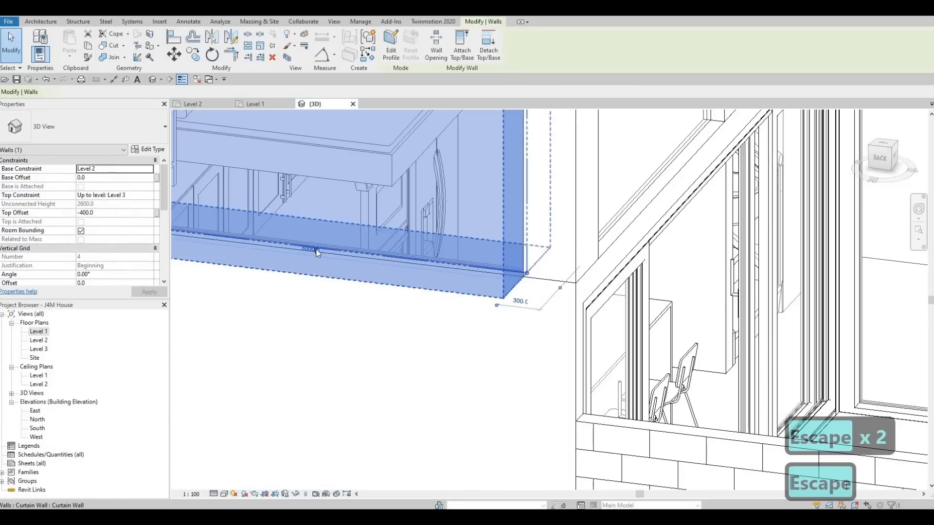
{"action": "left_click", "coordinate": [319, 244]}
{"action": "scroll", "coordinate": [316, 254], "scroll_direction": "up", "scroll_amount": 4}
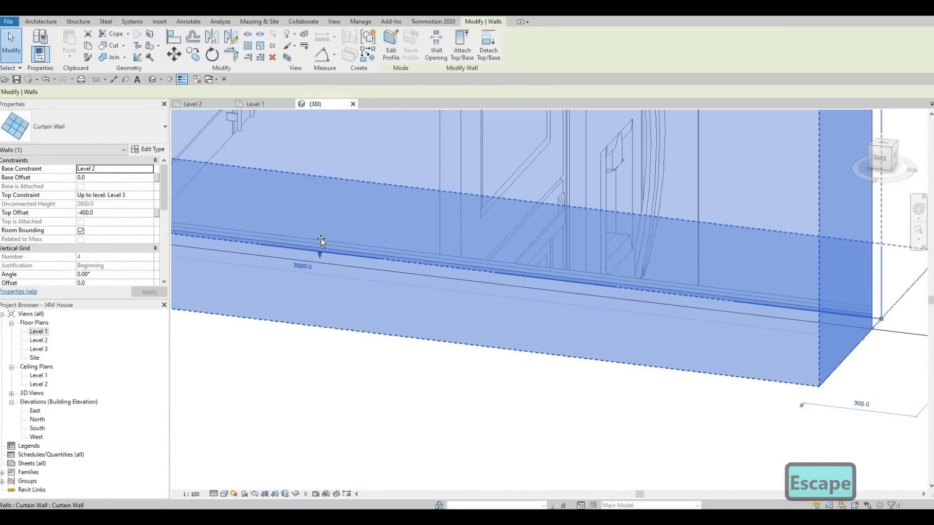
{"action": "left_click_drag", "start_coordinate": [319, 254], "coordinate": [407, 220]}
{"action": "scroll", "coordinate": [379, 214], "scroll_direction": "down", "scroll_amount": 3}
{"action": "scroll", "coordinate": [381, 216], "scroll_direction": "down", "scroll_amount": 4}
{"action": "key", "text": "Escape"}
{"action": "key", "text": "Escape"}
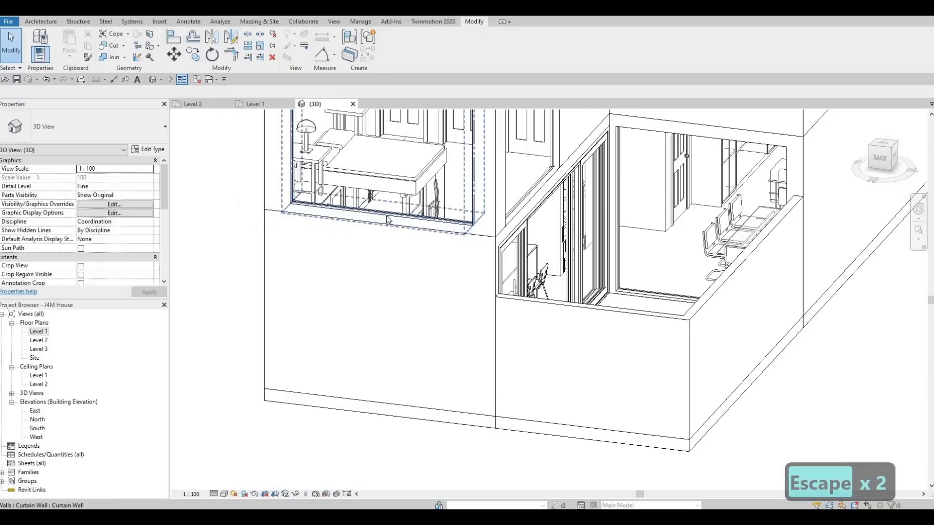
{"action": "scroll", "coordinate": [379, 296], "scroll_direction": "down", "scroll_amount": 1}
{"action": "middle_click_drag", "start_coordinate": [379, 296], "coordinate": [388, 312], "text": "shift"}
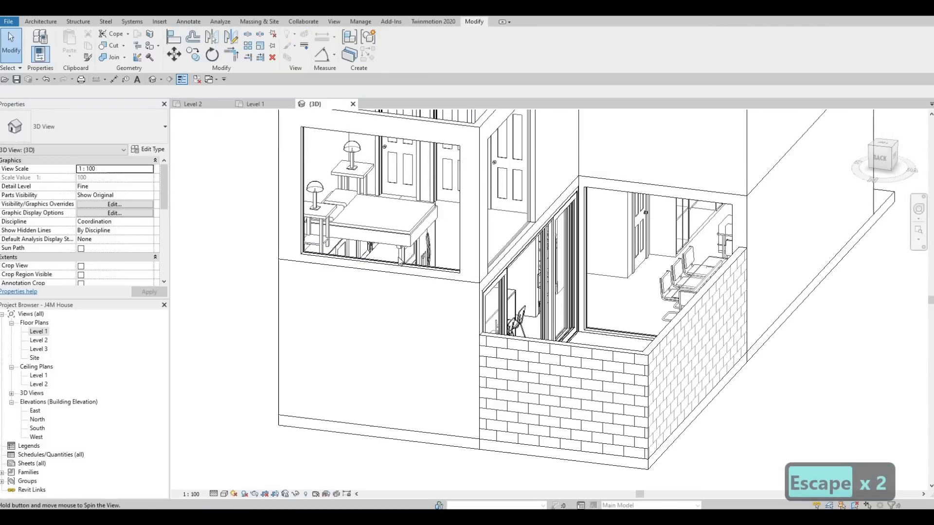
{"action": "left_click", "coordinate": [384, 267]}
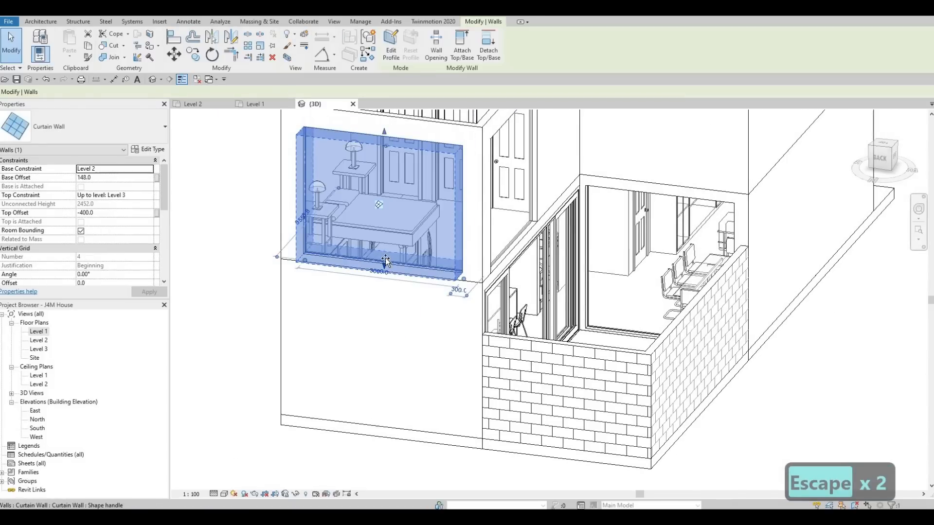
{"action": "scroll", "coordinate": [389, 257], "scroll_direction": "down", "scroll_amount": 3}
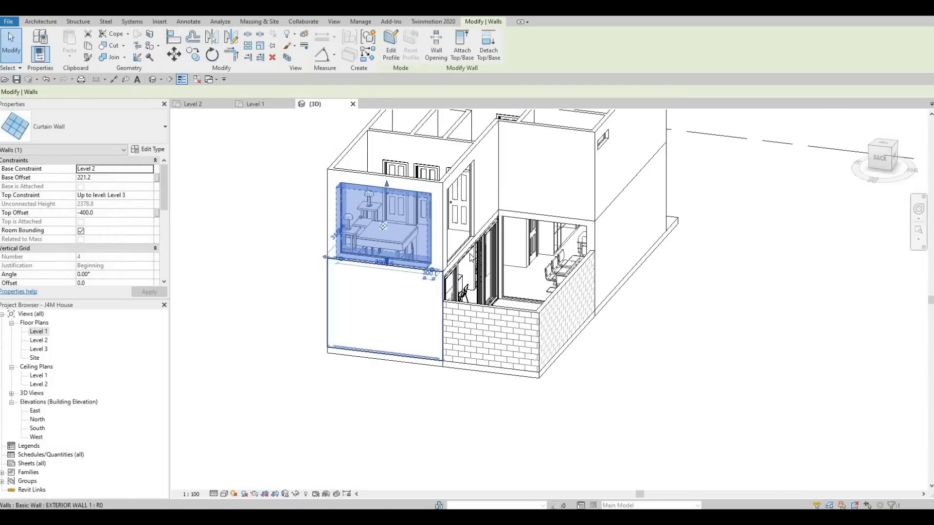
Examine the Level 2 windows and garage terrace in 3D from the back, the front and above.
{"action": "middle_click_drag", "start_coordinate": [383, 286], "coordinate": [463, 261], "text": "shift"}
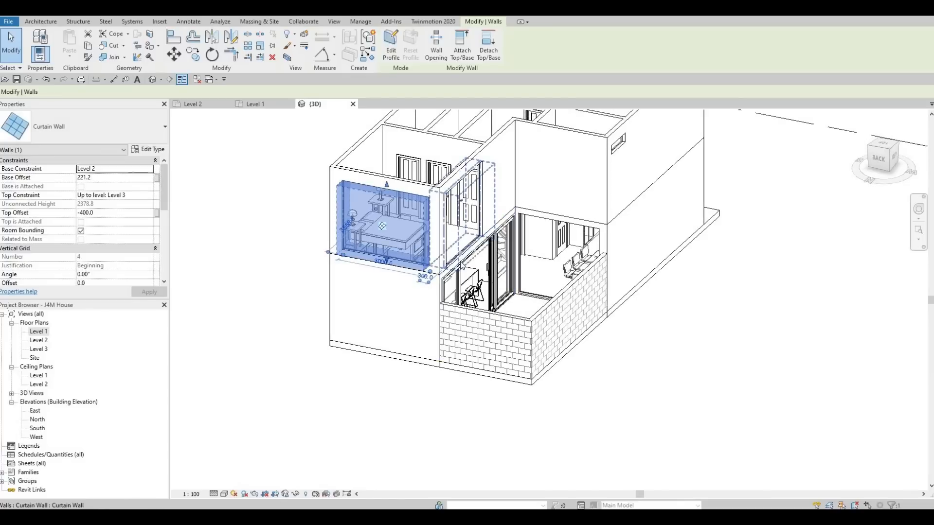
{"action": "middle_click_drag", "start_coordinate": [683, 297], "coordinate": [578, 278], "text": "shift"}
{"action": "scroll", "coordinate": [578, 278], "scroll_direction": "up", "scroll_amount": 2}
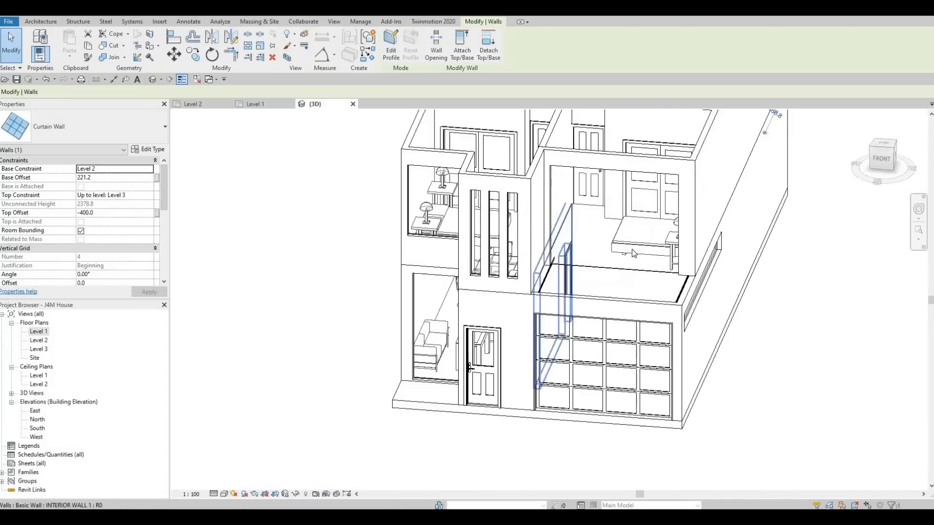
{"action": "key", "text": "Escape"}
{"action": "key", "text": "Escape"}
{"action": "scroll", "coordinate": [646, 256], "scroll_direction": "up", "scroll_amount": 3}
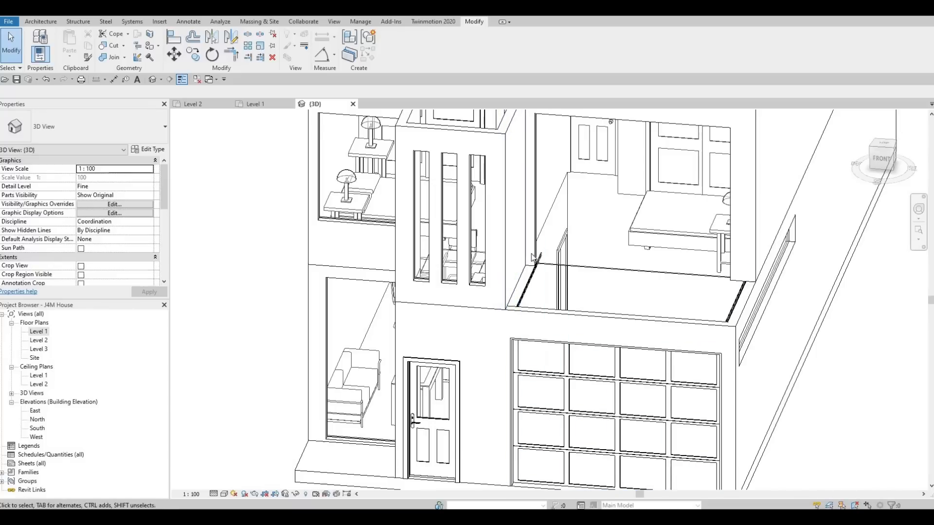
{"action": "middle_click_drag", "start_coordinate": [544, 242], "coordinate": [501, 312], "text": "shift"}
{"action": "middle_click_drag", "start_coordinate": [253, 346], "coordinate": [43, 349], "text": "shift"}
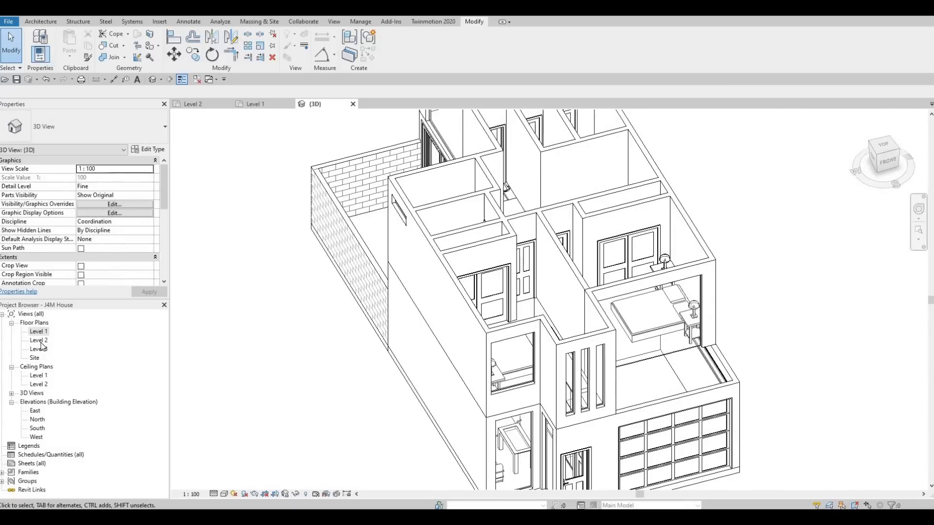
Start a new floor in the Level 2 floor plan and duplicate the FLOOR 2 type as FLOOR 3.
{"action": "double_click", "coordinate": [41, 341]}
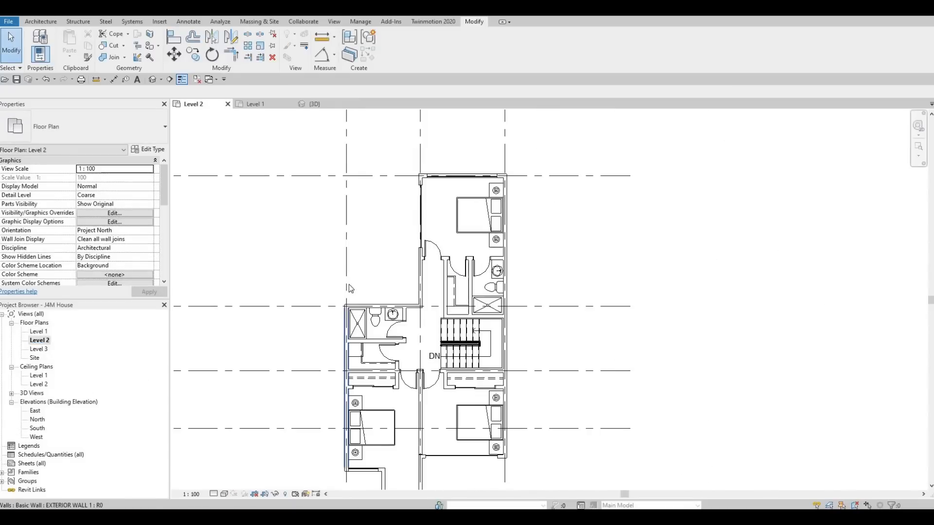
{"action": "left_click", "coordinate": [42, 23]}
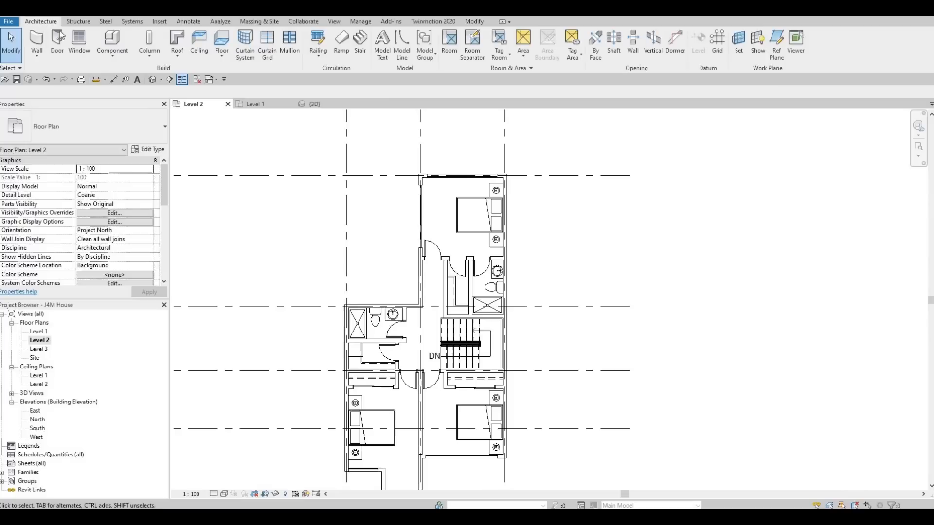
{"action": "left_click", "coordinate": [221, 43]}
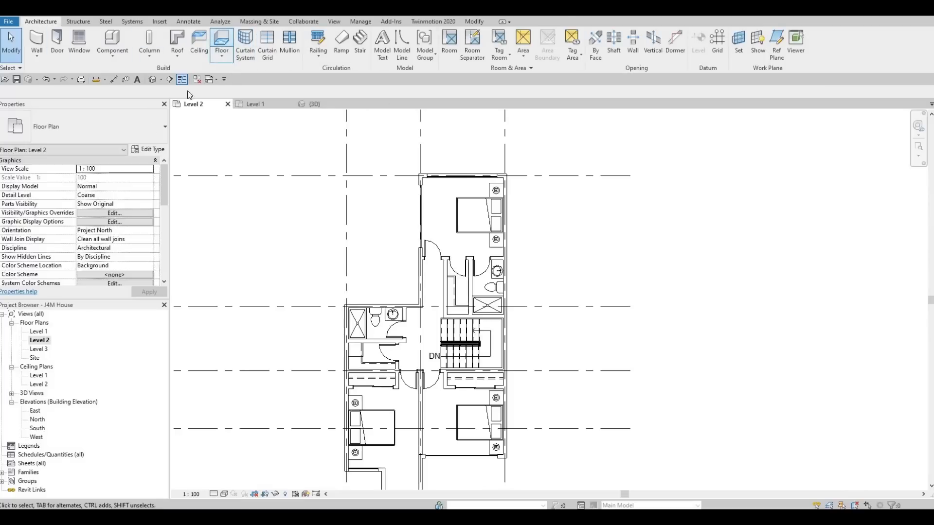
{"action": "left_click", "coordinate": [146, 150]}
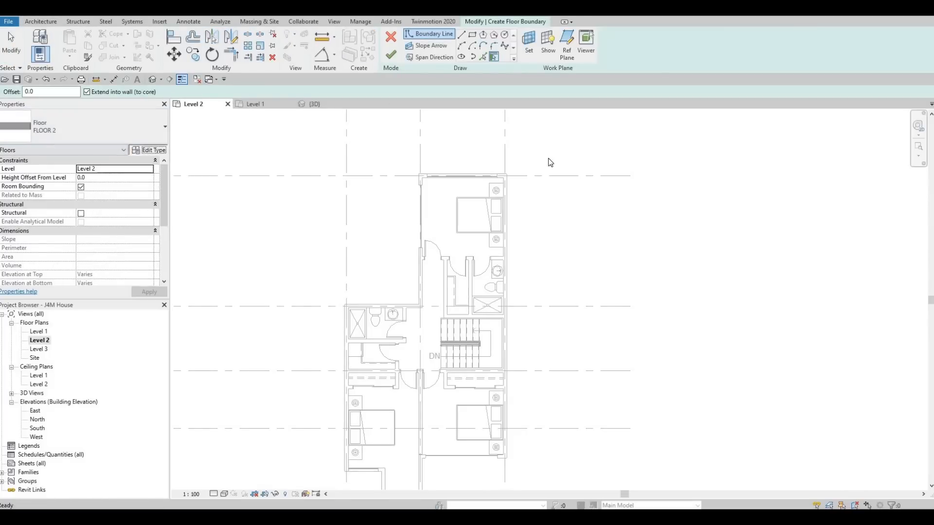
{"action": "left_click", "coordinate": [712, 150]}
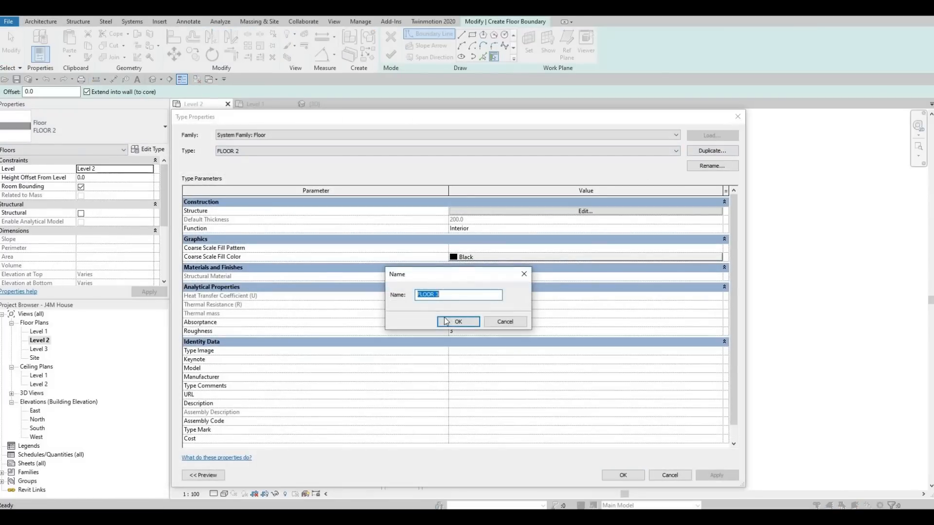
{"action": "left_click", "coordinate": [458, 322]}
Set the structure layer of FLOOR 3 to Mahogany from the AEC wood materials and accept the type.
{"action": "left_click", "coordinate": [451, 212]}
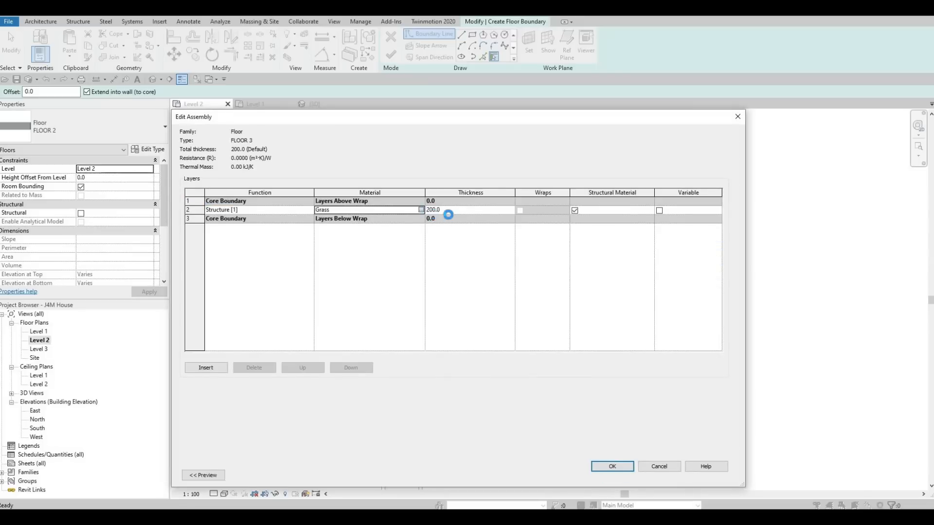
{"action": "left_click", "coordinate": [421, 210]}
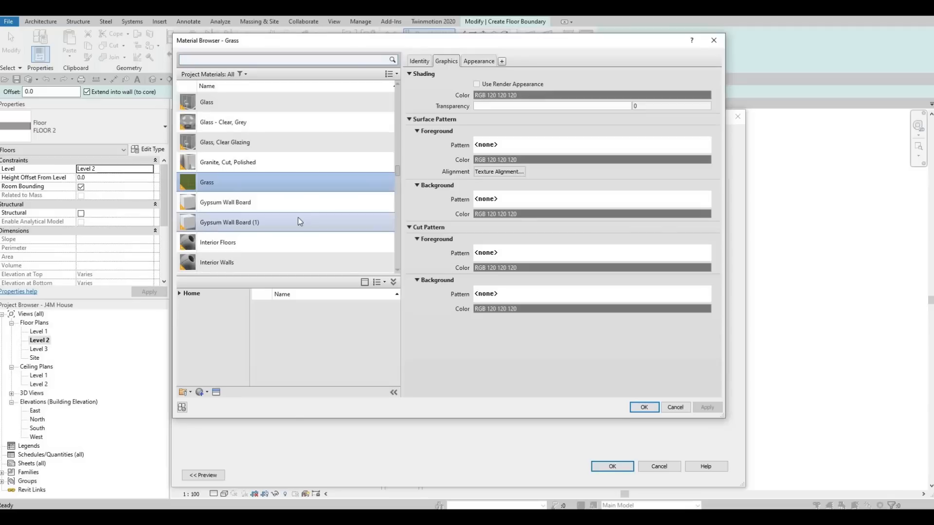
{"action": "left_click", "coordinate": [179, 294]}
{"action": "left_click", "coordinate": [183, 312]}
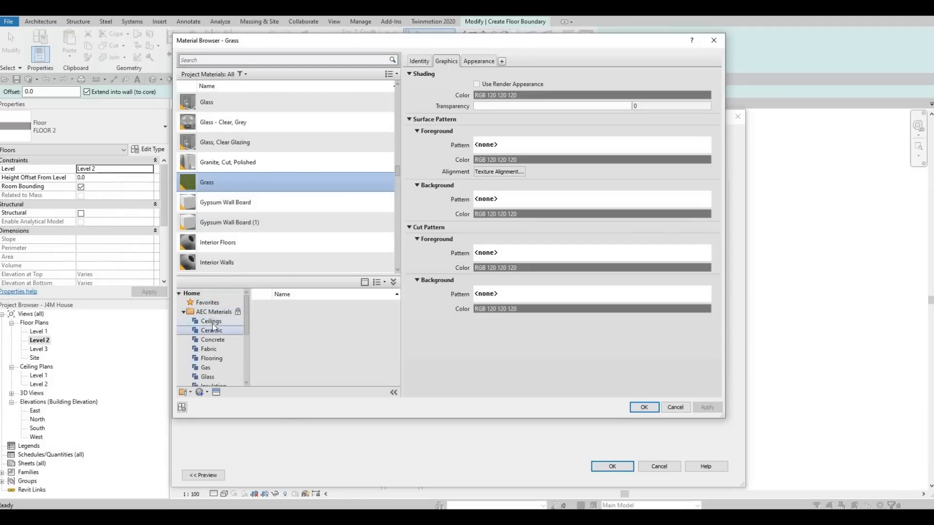
{"action": "scroll", "coordinate": [210, 351], "scroll_direction": "down", "scroll_amount": 4}
{"action": "left_click", "coordinate": [239, 374]}
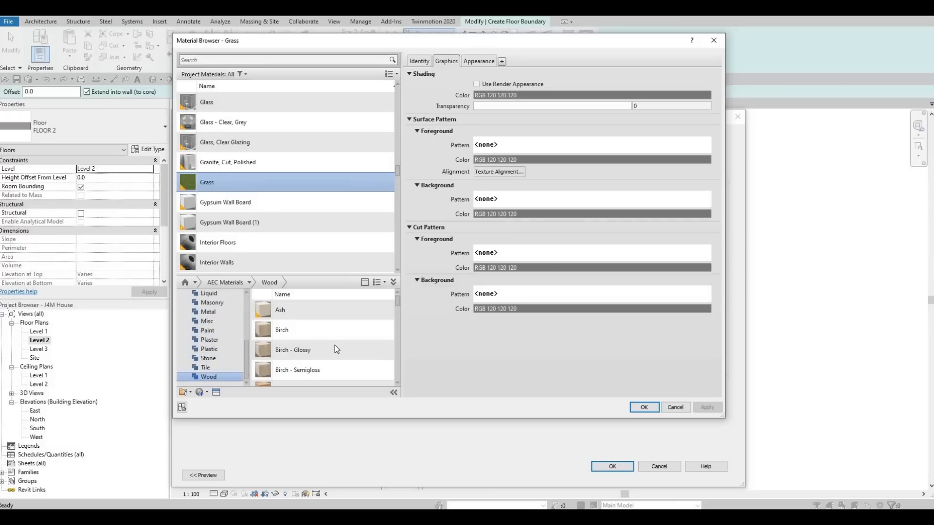
{"action": "scroll", "coordinate": [340, 343], "scroll_direction": "down", "scroll_amount": 5}
{"action": "scroll", "coordinate": [342, 349], "scroll_direction": "down", "scroll_amount": 3}
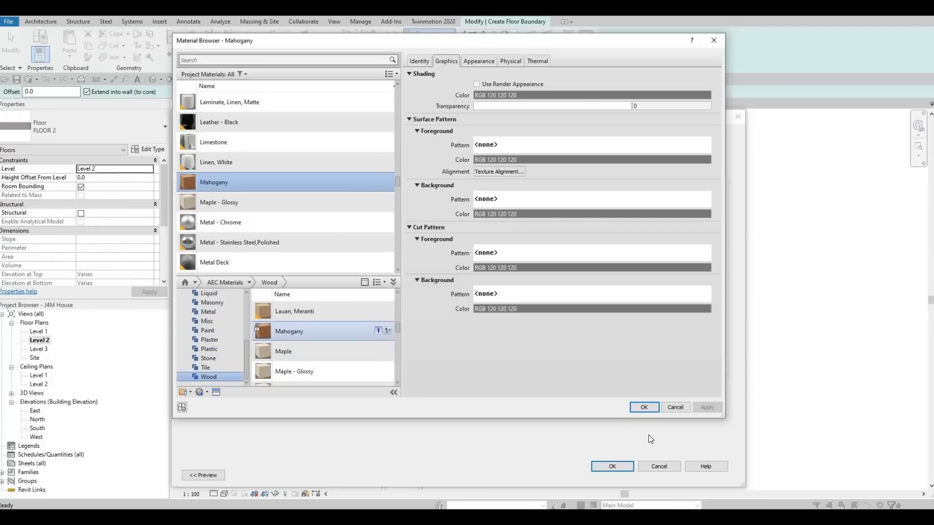
{"action": "left_click", "coordinate": [706, 407]}
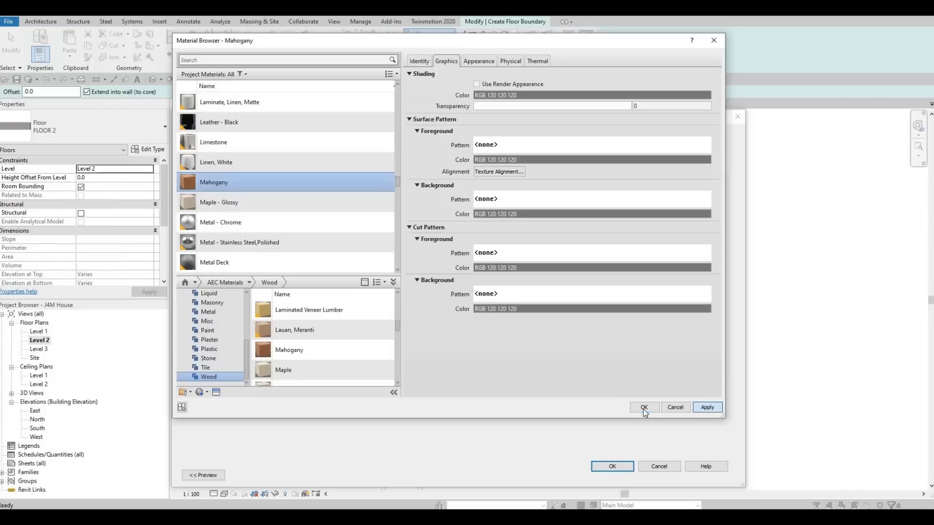
{"action": "left_click", "coordinate": [644, 409]}
{"action": "left_click", "coordinate": [618, 466]}
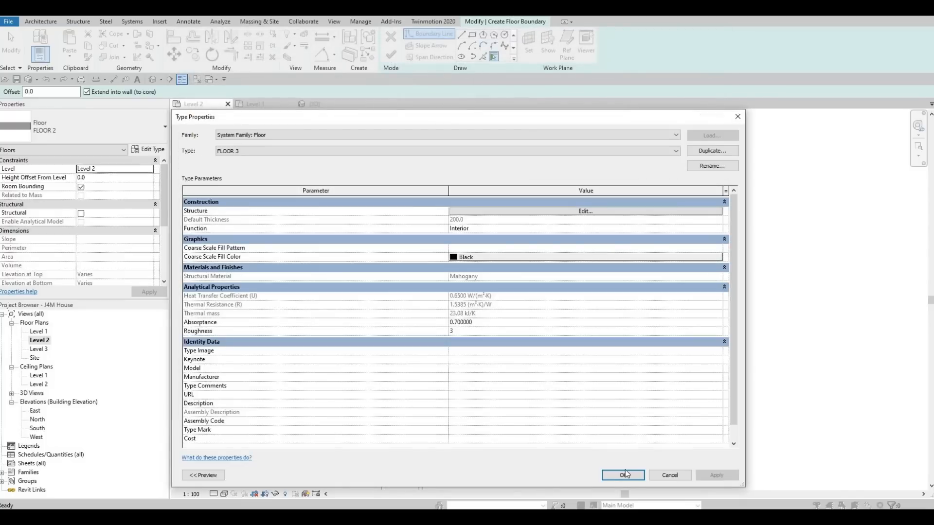
{"action": "left_click", "coordinate": [621, 475]}
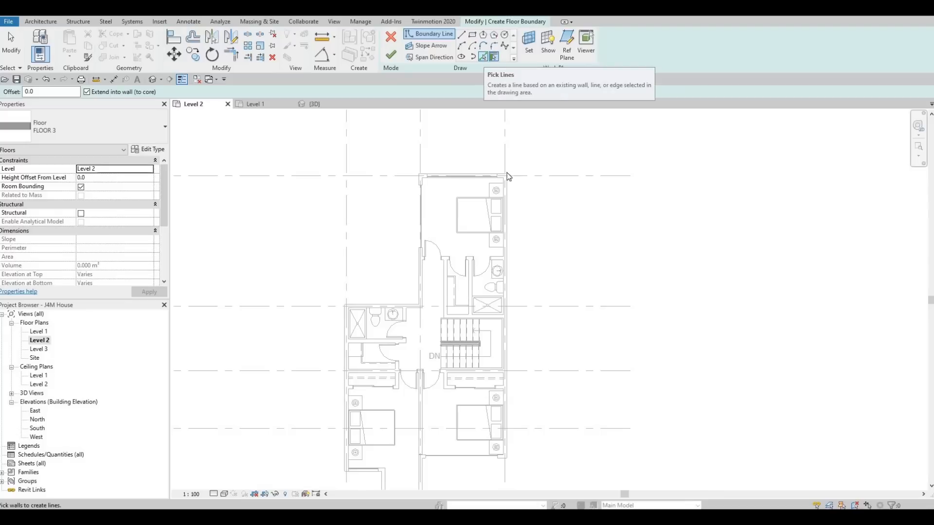
Create floor boundary lines by picking the inner faces of the back bedroom's rear wall and the long right-hand exterior wall.
{"action": "scroll", "coordinate": [506, 180], "scroll_direction": "up", "scroll_amount": 5}
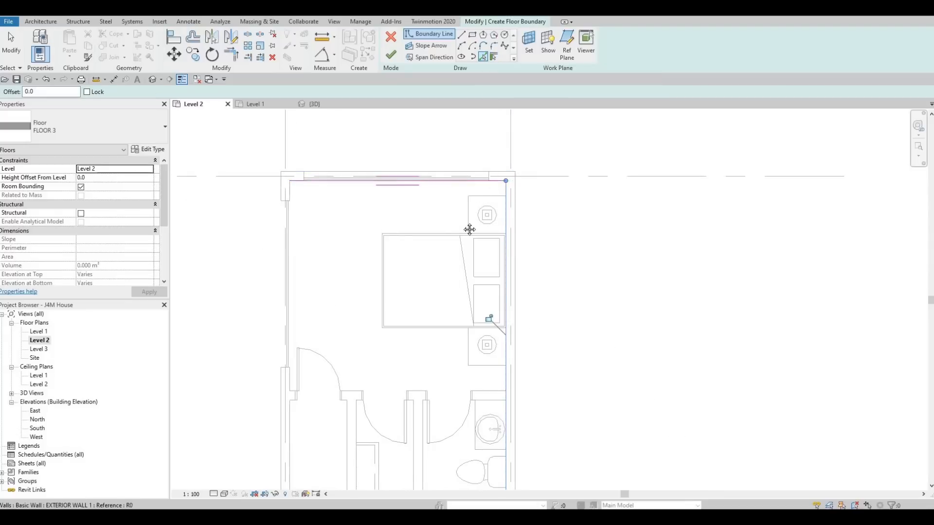
{"action": "middle_click_drag", "start_coordinate": [469, 229], "coordinate": [480, 203]}
{"action": "scroll", "coordinate": [480, 201], "scroll_direction": "down", "scroll_amount": 2}
{"action": "middle_click_drag", "start_coordinate": [456, 485], "coordinate": [468, 369]}
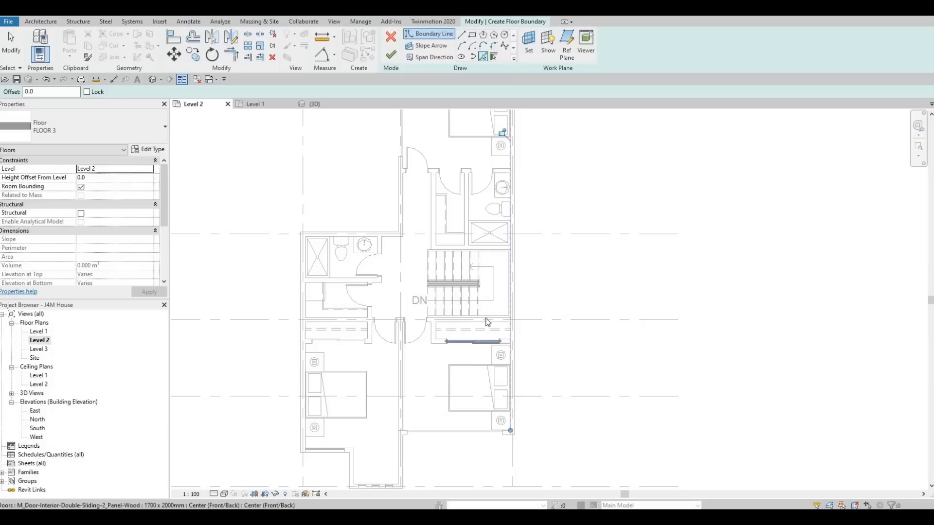
{"action": "middle_click_drag", "start_coordinate": [488, 322], "coordinate": [497, 369]}
{"action": "left_click", "coordinate": [505, 212]}
{"action": "scroll", "coordinate": [501, 214], "scroll_direction": "down", "scroll_amount": 1}
{"action": "middle_click_drag", "start_coordinate": [524, 171], "coordinate": [521, 215]}
{"action": "scroll", "coordinate": [521, 254], "scroll_direction": "up", "scroll_amount": 1}
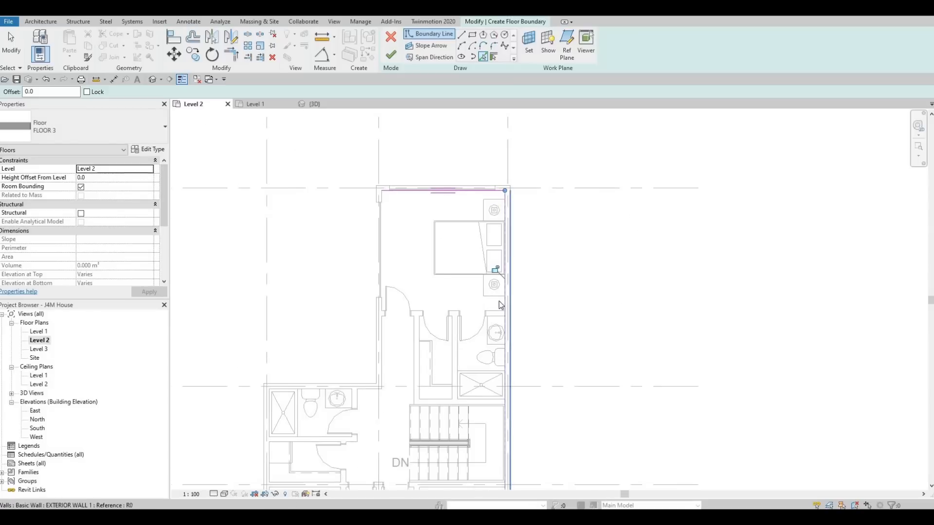
Add a boundary line along the inner face of the window wall facing the garage terrace.
{"action": "middle_click_drag", "start_coordinate": [500, 327], "coordinate": [498, 204]}
{"action": "scroll", "coordinate": [497, 207], "scroll_direction": "down", "scroll_amount": 1}
{"action": "middle_click_drag", "start_coordinate": [495, 362], "coordinate": [507, 277]}
{"action": "scroll", "coordinate": [513, 339], "scroll_direction": "up", "scroll_amount": 1}
{"action": "scroll", "coordinate": [514, 344], "scroll_direction": "up", "scroll_amount": 3}
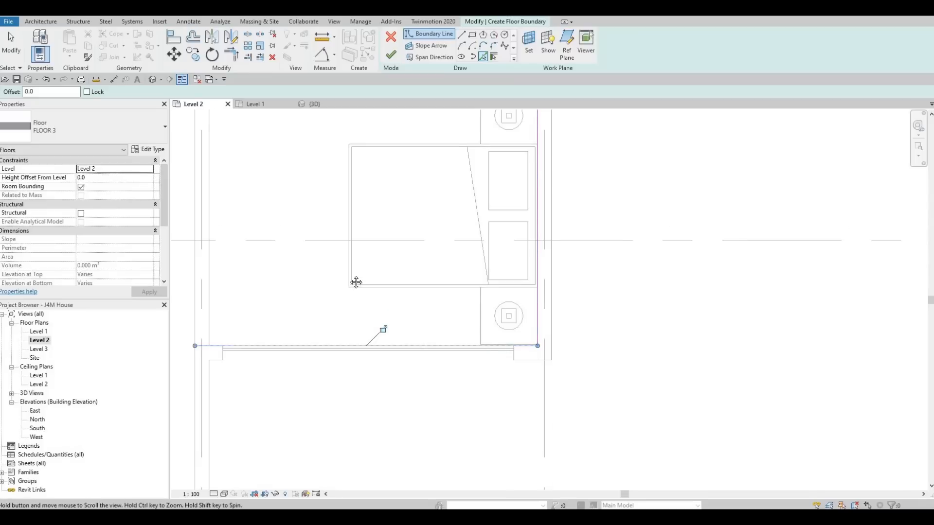
Add boundary lines along the inner faces of the projecting bay's two side walls and its front wall with three narrow windows.
{"action": "middle_click_drag", "start_coordinate": [356, 282], "coordinate": [397, 273]}
{"action": "scroll", "coordinate": [398, 273], "scroll_direction": "down", "scroll_amount": 2}
{"action": "middle_click_drag", "start_coordinate": [331, 302], "coordinate": [371, 252]}
{"action": "left_click", "coordinate": [310, 307]}
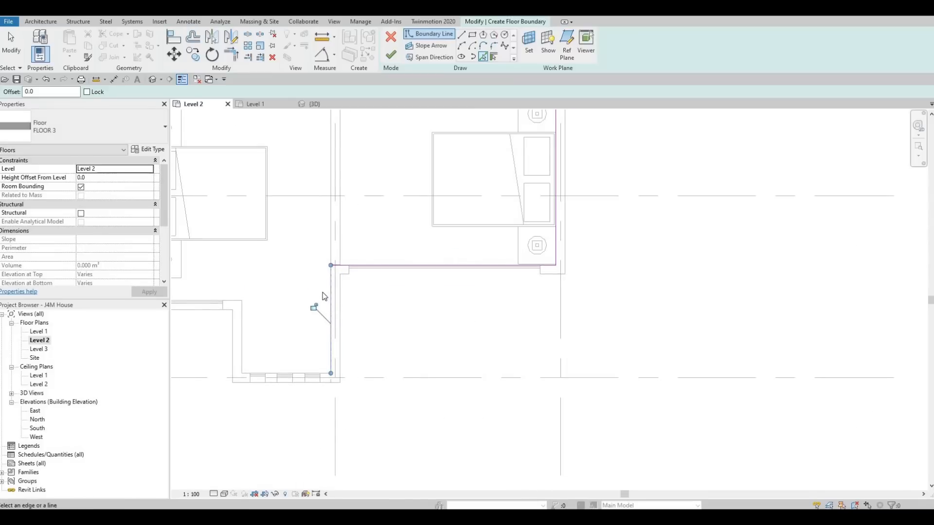
{"action": "scroll", "coordinate": [384, 283], "scroll_direction": "down", "scroll_amount": 1}
{"action": "middle_click_drag", "start_coordinate": [318, 298], "coordinate": [397, 238]}
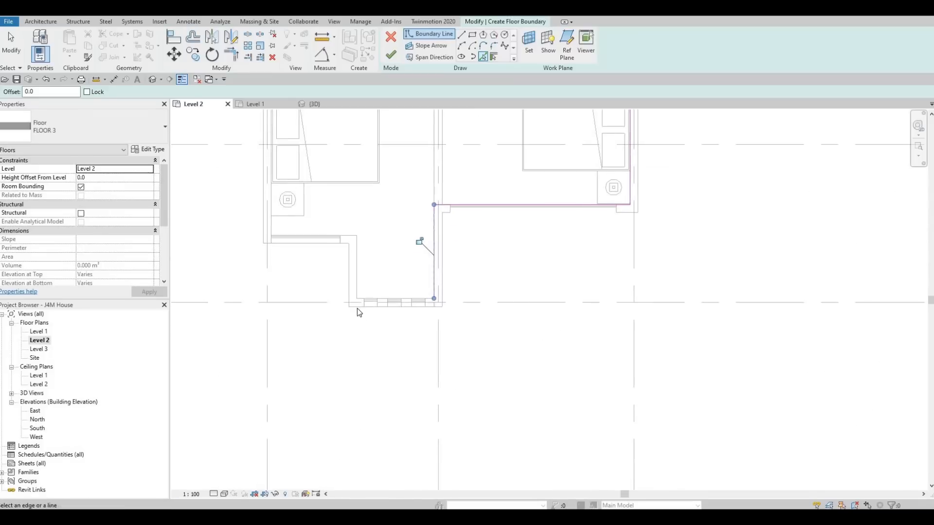
{"action": "scroll", "coordinate": [357, 308], "scroll_direction": "up", "scroll_amount": 2}
{"action": "left_click", "coordinate": [357, 312]}
{"action": "left_click", "coordinate": [354, 201]}
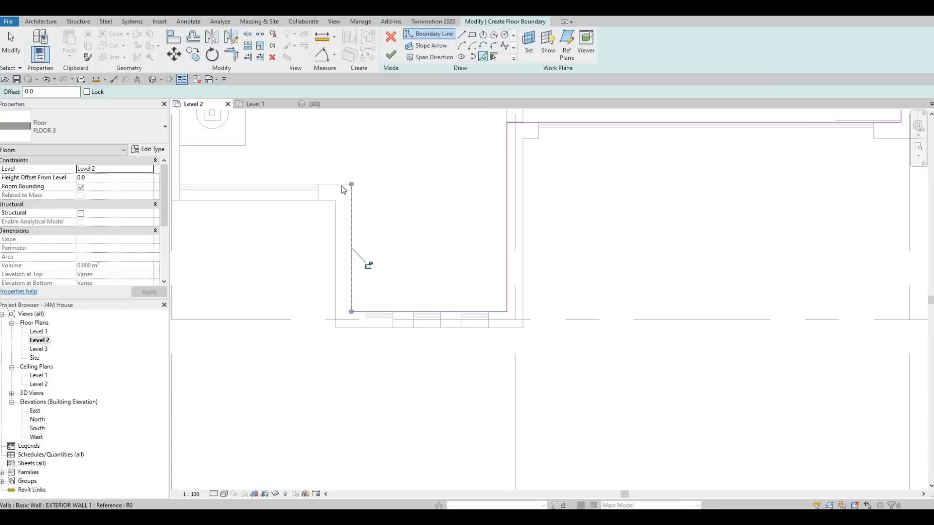
Add boundary lines along the front window wall beside the bay and at the inner face of the left-hand exterior wall.
{"action": "left_click", "coordinate": [311, 186]}
{"action": "middle_click_drag", "start_coordinate": [275, 205], "coordinate": [377, 296]}
{"action": "scroll", "coordinate": [377, 297], "scroll_direction": "down", "scroll_amount": 1}
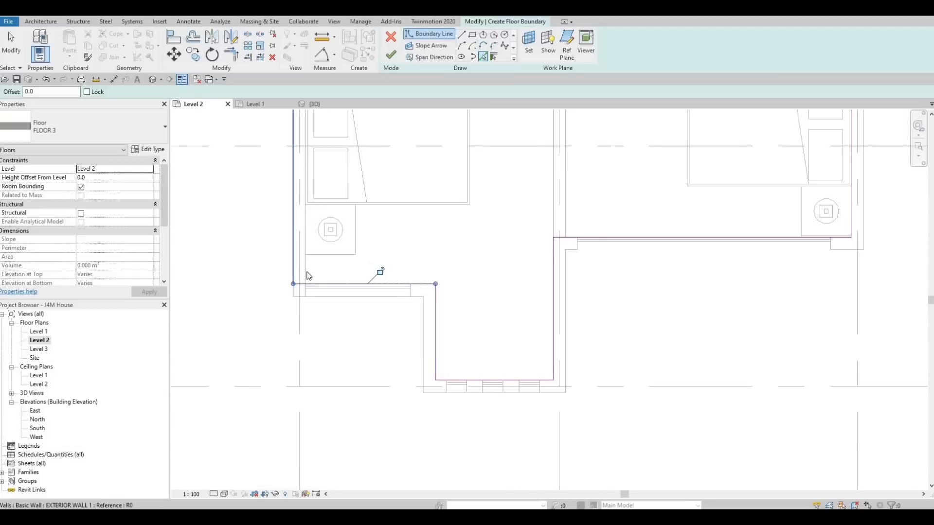
{"action": "key", "text": "Escape"}
{"action": "key", "text": "Escape"}
{"action": "scroll", "coordinate": [344, 312], "scroll_direction": "down", "scroll_amount": 3}
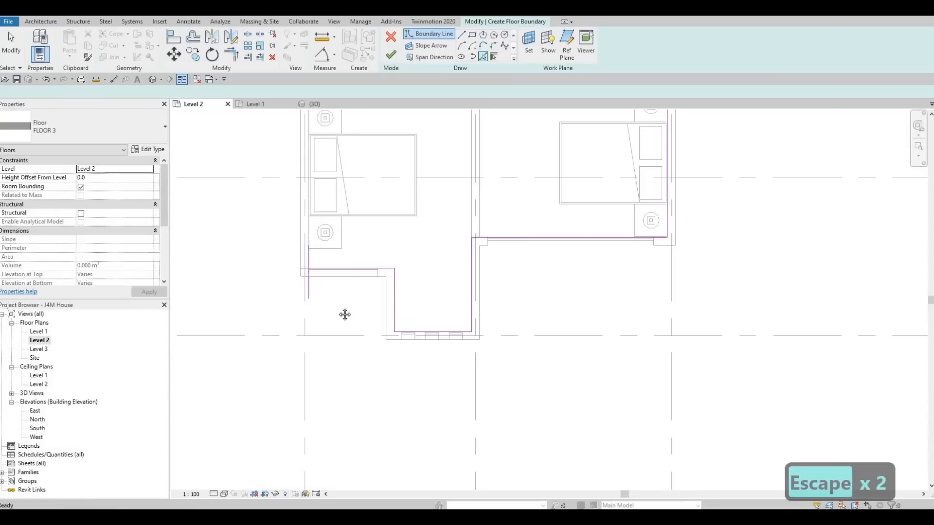
{"action": "key", "text": "Escape"}
Examine the sketched floor boundary around the front bedrooms and the corner beside the terrace.
{"action": "scroll", "coordinate": [349, 294], "scroll_direction": "up", "scroll_amount": 3}
{"action": "middle_click_drag", "start_coordinate": [456, 291], "coordinate": [457, 307]}
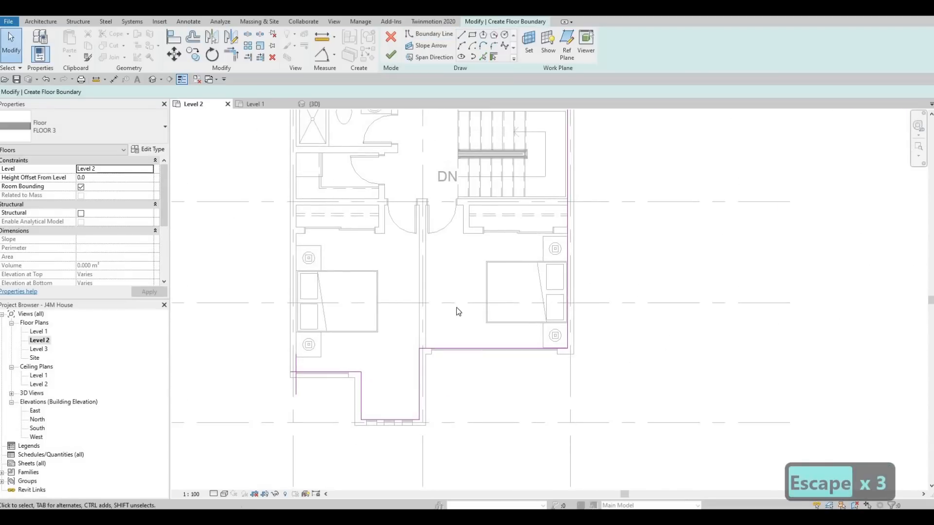
{"action": "middle_click_drag", "start_coordinate": [496, 351], "coordinate": [474, 323]}
{"action": "middle_click_drag", "start_coordinate": [540, 327], "coordinate": [512, 294]}
{"action": "scroll", "coordinate": [501, 307], "scroll_direction": "up", "scroll_amount": 2}
{"action": "scroll", "coordinate": [512, 294], "scroll_direction": "up", "scroll_amount": 2}
{"action": "middle_click_drag", "start_coordinate": [512, 293], "coordinate": [606, 270]}
{"action": "scroll", "coordinate": [606, 271], "scroll_direction": "down", "scroll_amount": 1}
{"action": "scroll", "coordinate": [526, 273], "scroll_direction": "up", "scroll_amount": 2}
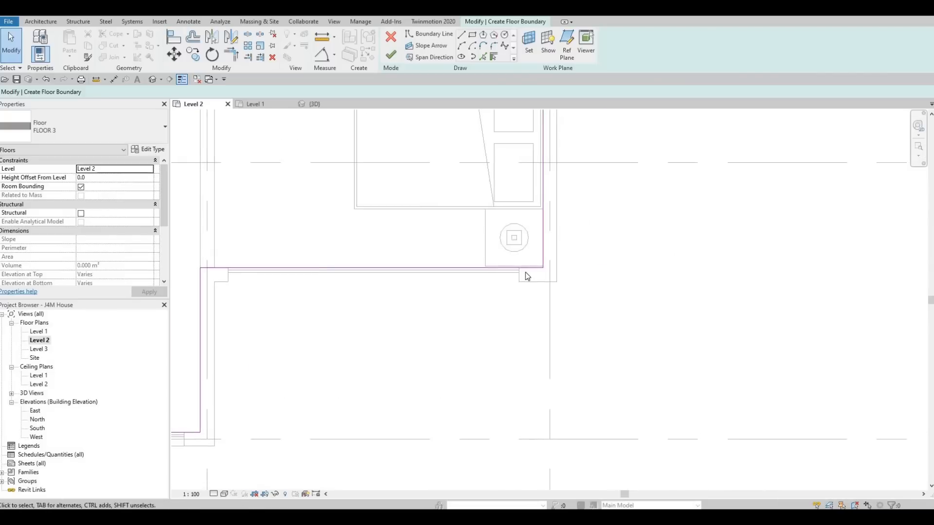
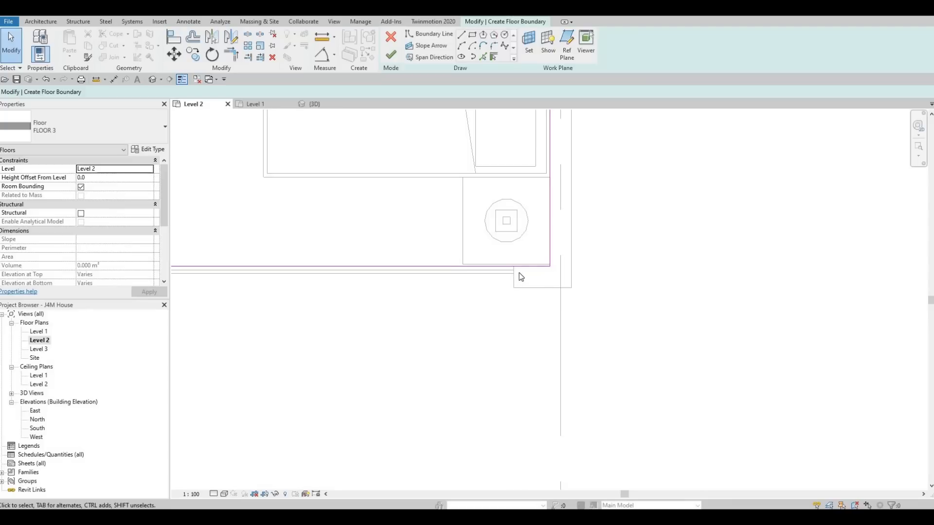
Add boundary lines along the inner faces of the exterior walls behind the left-hand bathroom and beside the rear hallway.
{"action": "scroll", "coordinate": [331, 278], "scroll_direction": "down", "scroll_amount": 1}
{"action": "middle_click_drag", "start_coordinate": [333, 278], "coordinate": [420, 283]}
{"action": "scroll", "coordinate": [238, 292], "scroll_direction": "down", "scroll_amount": 3}
{"action": "middle_click_drag", "start_coordinate": [238, 295], "coordinate": [482, 283]}
{"action": "middle_click_drag", "start_coordinate": [389, 280], "coordinate": [434, 286]}
{"action": "scroll", "coordinate": [516, 268], "scroll_direction": "up", "scroll_amount": 3}
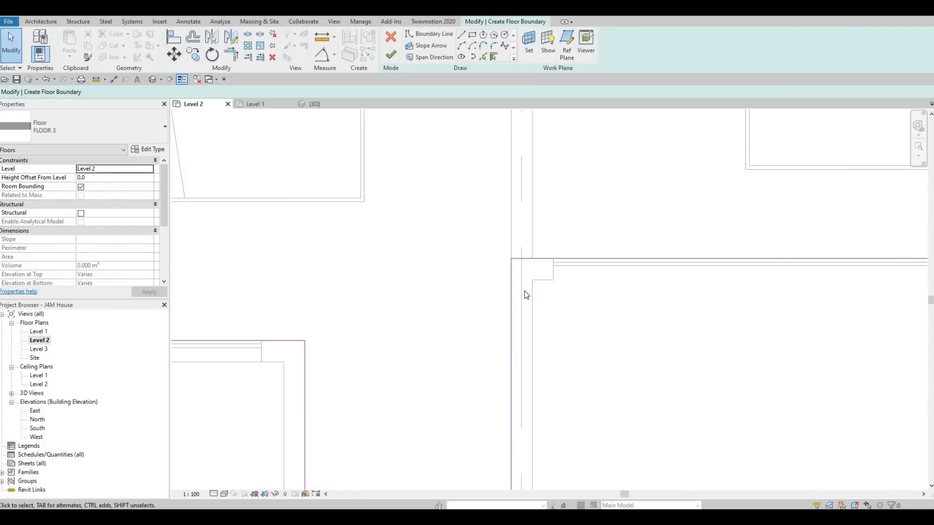
{"action": "scroll", "coordinate": [362, 297], "scroll_direction": "down", "scroll_amount": 2}
{"action": "scroll", "coordinate": [347, 299], "scroll_direction": "down", "scroll_amount": 4}
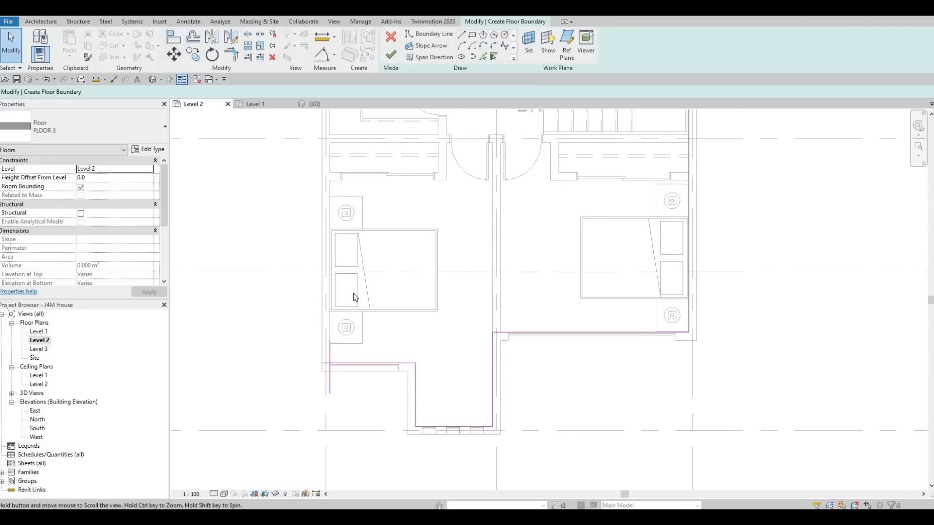
{"action": "scroll", "coordinate": [363, 255], "scroll_direction": "down", "scroll_amount": 1}
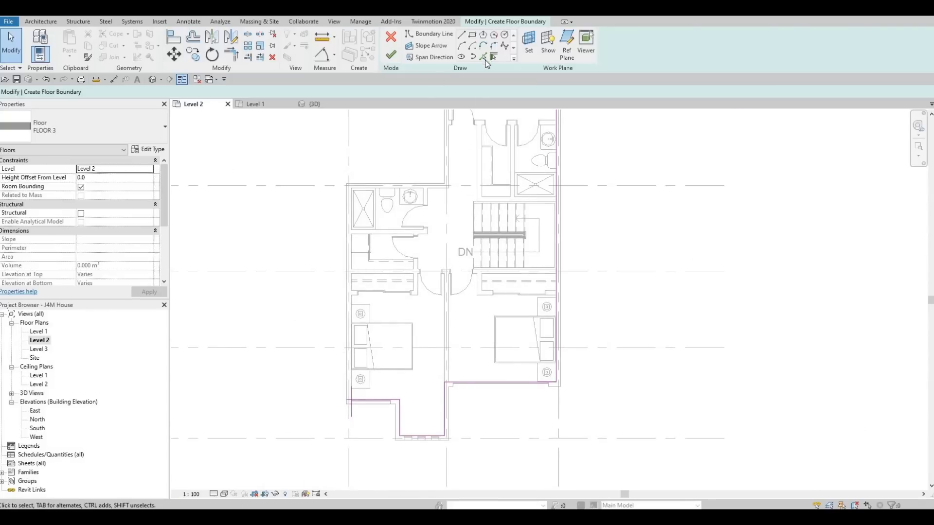
{"action": "scroll", "coordinate": [435, 200], "scroll_direction": "up", "scroll_amount": 2}
{"action": "left_click", "coordinate": [434, 200]}
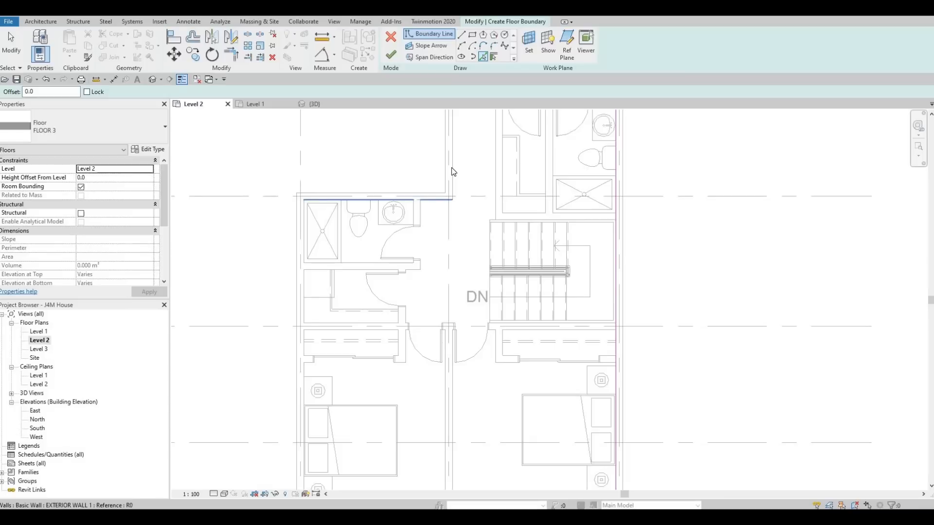
{"action": "left_click", "coordinate": [453, 171]}
{"action": "middle_click_drag", "start_coordinate": [497, 302], "coordinate": [506, 368]}
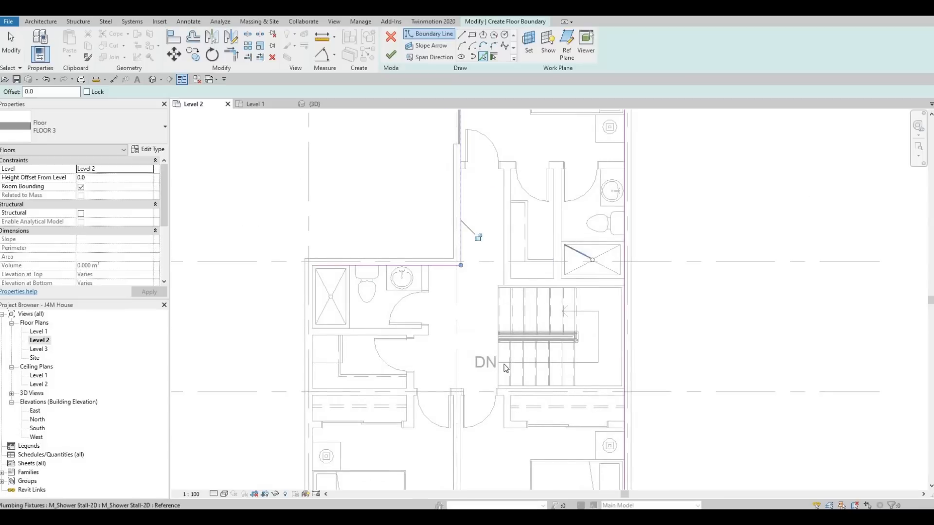
{"action": "middle_click_drag", "start_coordinate": [496, 243], "coordinate": [455, 315]}
Trim the left-hand exterior wall's boundary line into corners with the lines behind the bathroom and along the front window wall.
{"action": "scroll", "coordinate": [479, 287], "scroll_direction": "down", "scroll_amount": 1}
{"action": "key", "text": "Escape"}
{"action": "key", "text": "Escape"}
{"action": "key", "text": "t"}
{"action": "key", "text": "r"}
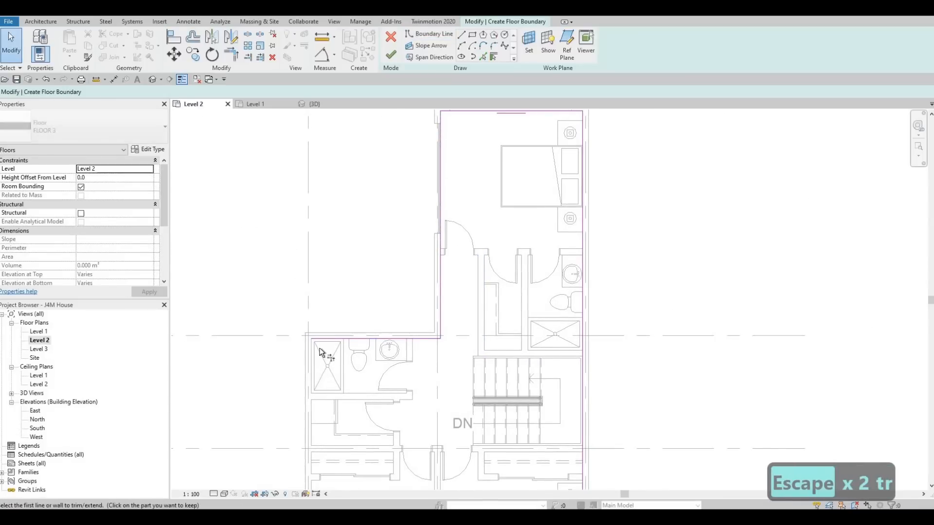
{"action": "middle_click_drag", "start_coordinate": [306, 484], "coordinate": [315, 352]}
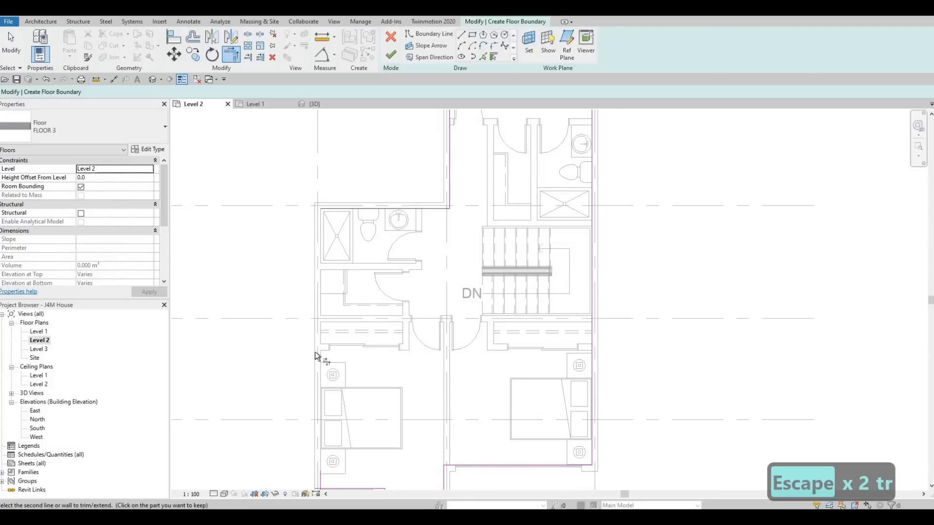
{"action": "middle_click_drag", "start_coordinate": [316, 437], "coordinate": [317, 319]}
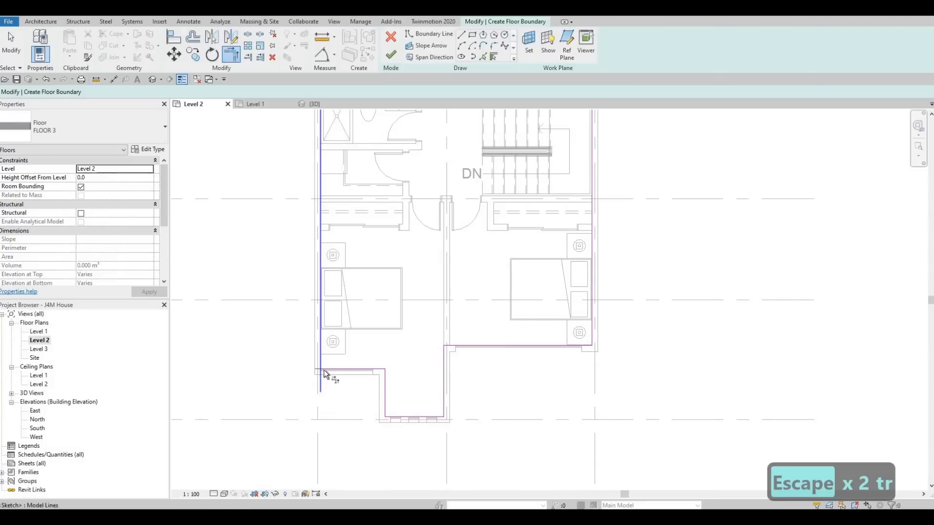
{"action": "left_click", "coordinate": [320, 360]}
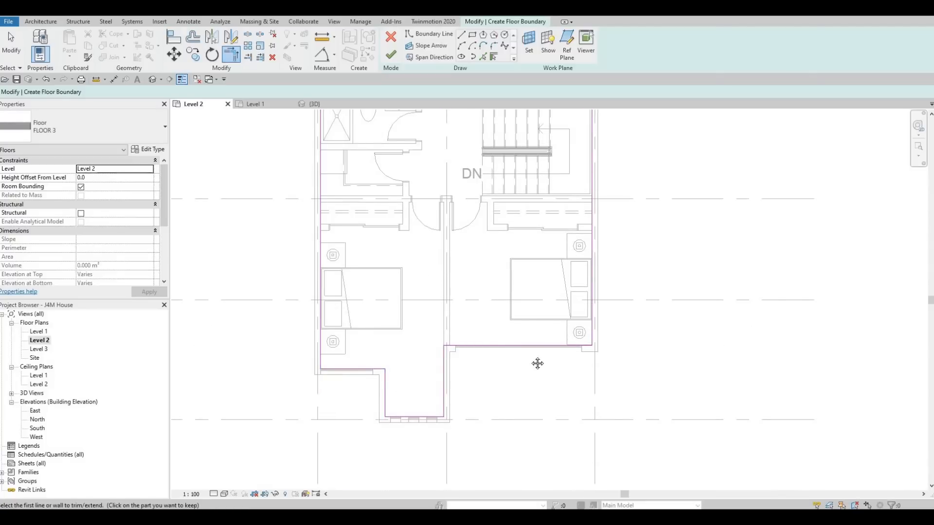
Examine the joined floor boundary from the front bay and bedrooms back to the rear bedroom.
{"action": "middle_click_drag", "start_coordinate": [480, 301], "coordinate": [468, 325]}
{"action": "middle_click_drag", "start_coordinate": [476, 334], "coordinate": [471, 354]}
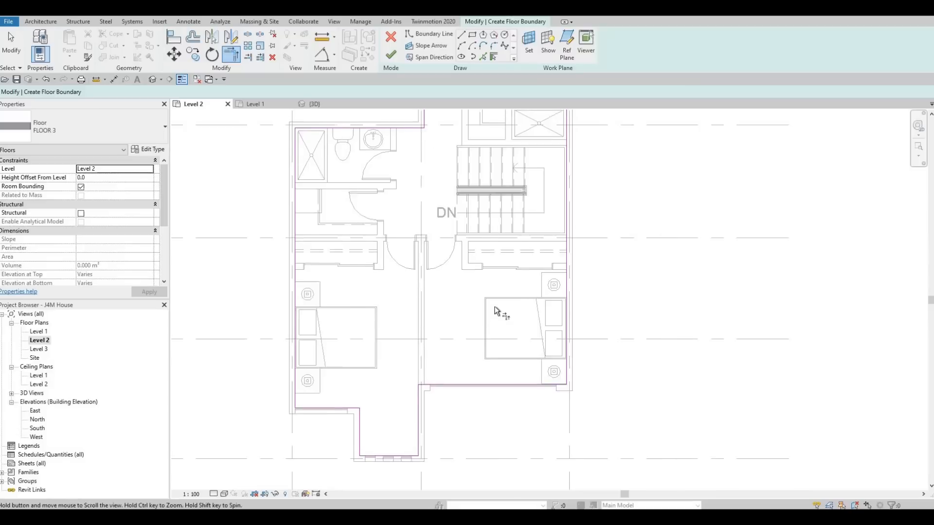
{"action": "middle_click_drag", "start_coordinate": [494, 308], "coordinate": [485, 341]}
{"action": "mouse_move", "coordinate": [482, 290]}
{"action": "middle_mouse_down"}
{"action": "mouse_move", "coordinate": [477, 318]}
{"action": "mouse_move", "coordinate": [460, 304]}
{"action": "mouse_move", "coordinate": [450, 338]}
{"action": "middle_mouse_up"}
{"action": "scroll", "coordinate": [453, 331], "scroll_direction": "down", "scroll_amount": 1}
{"action": "middle_click_drag", "start_coordinate": [503, 272], "coordinate": [494, 313]}
{"action": "middle_click_drag", "start_coordinate": [481, 400], "coordinate": [487, 350]}
{"action": "middle_click_drag", "start_coordinate": [479, 426], "coordinate": [486, 385]}
{"action": "middle_click_drag", "start_coordinate": [409, 199], "coordinate": [396, 236]}
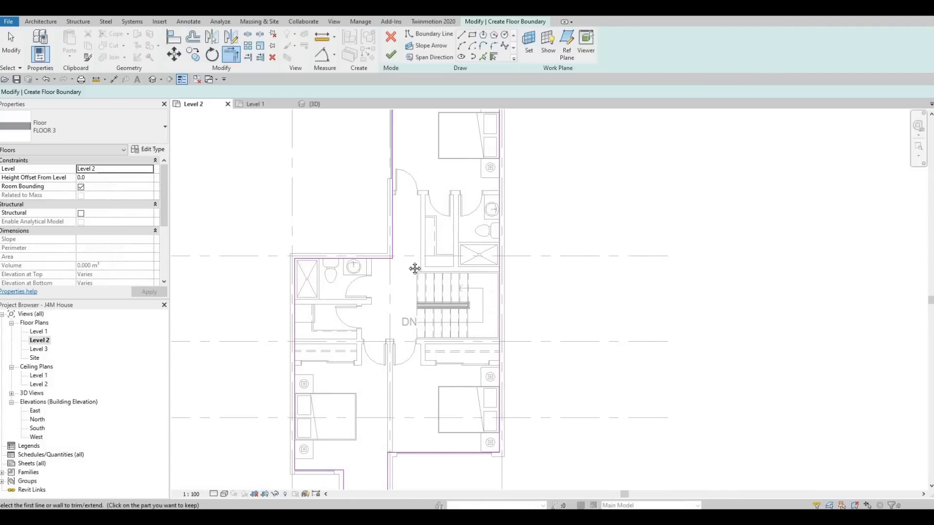
Add boundary lines along the stairwell's rear wall and at the hallway ends of both stair flights.
{"action": "scroll", "coordinate": [435, 270], "scroll_direction": "up", "scroll_amount": 1}
{"action": "middle_click_drag", "start_coordinate": [483, 271], "coordinate": [454, 274]}
{"action": "scroll", "coordinate": [455, 274], "scroll_direction": "up", "scroll_amount": 1}
{"action": "key", "text": "Escape"}
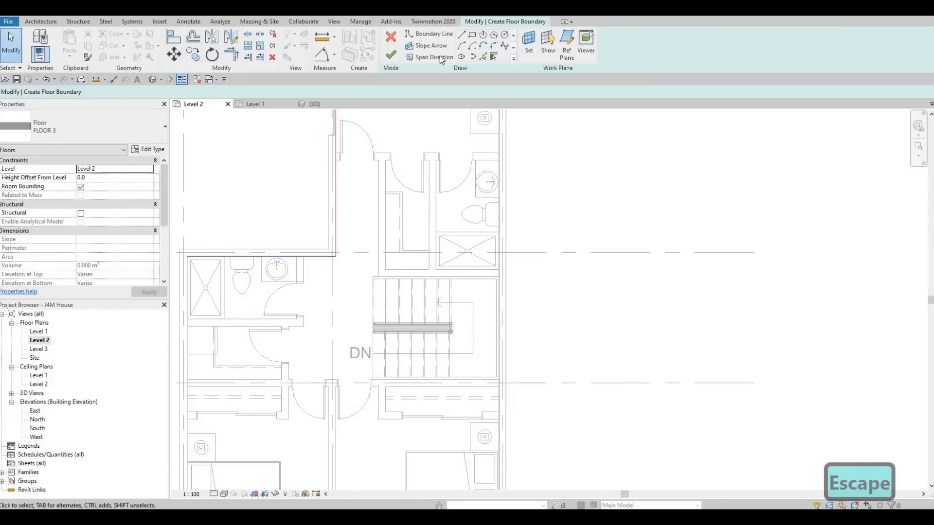
{"action": "left_click", "coordinate": [462, 35]}
{"action": "scroll", "coordinate": [441, 230], "scroll_direction": "up", "scroll_amount": 3}
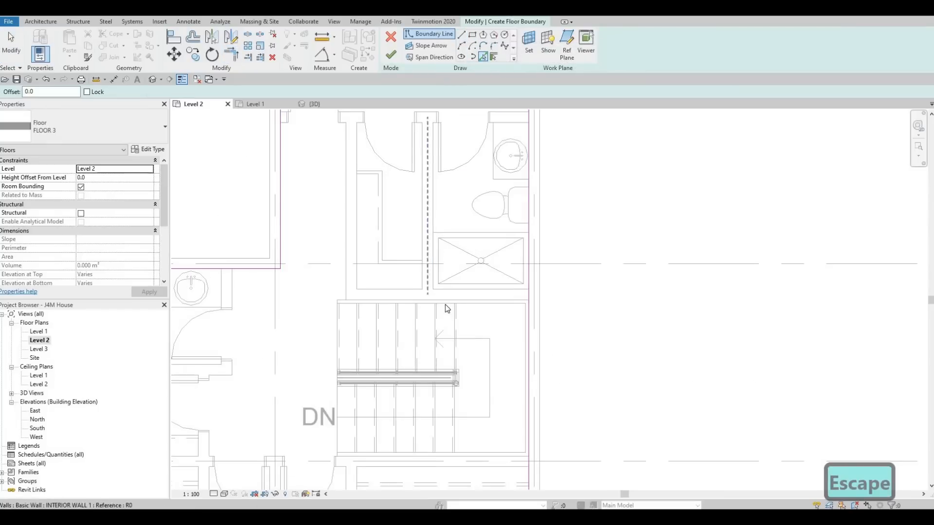
{"action": "left_click", "coordinate": [445, 299]}
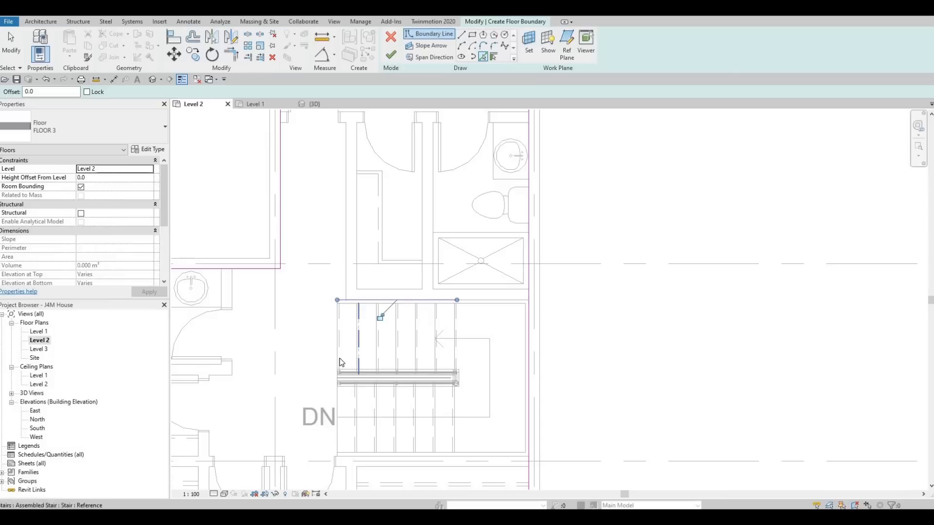
{"action": "left_click", "coordinate": [338, 359]}
{"action": "left_click", "coordinate": [381, 453]}
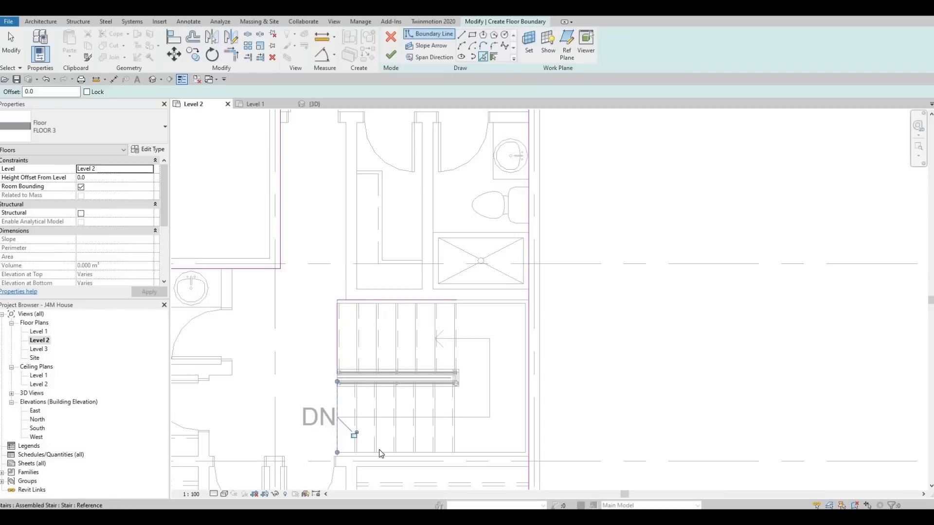
Delete the boundary line at the end of the lower flight and add one along the stairwell wall next to the bedroom closet.
{"action": "key", "text": "Escape"}
{"action": "key", "text": "Escape"}
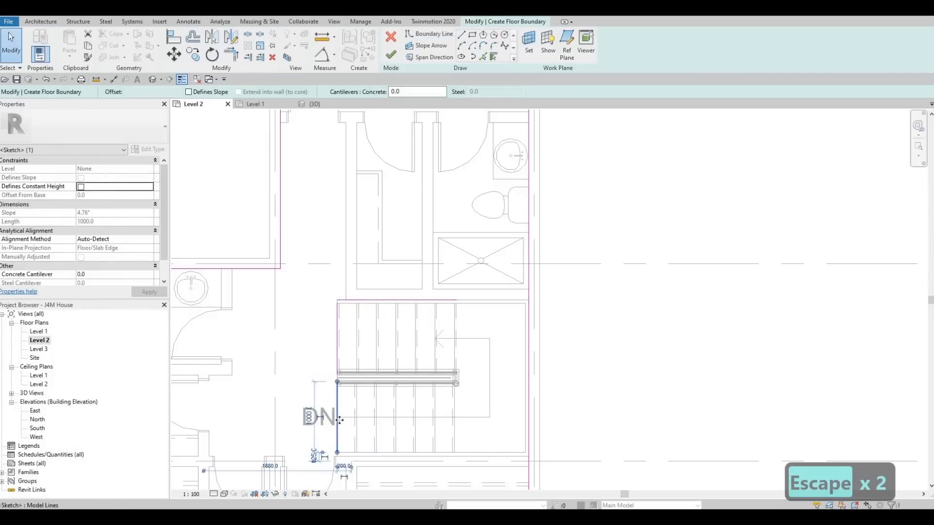
{"action": "key", "text": "Delete"}
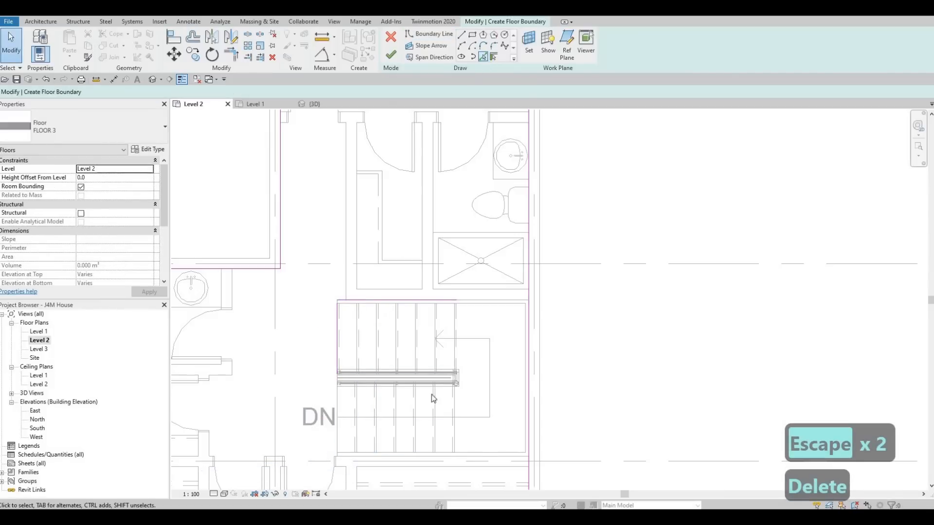
{"action": "key", "text": "Return"}
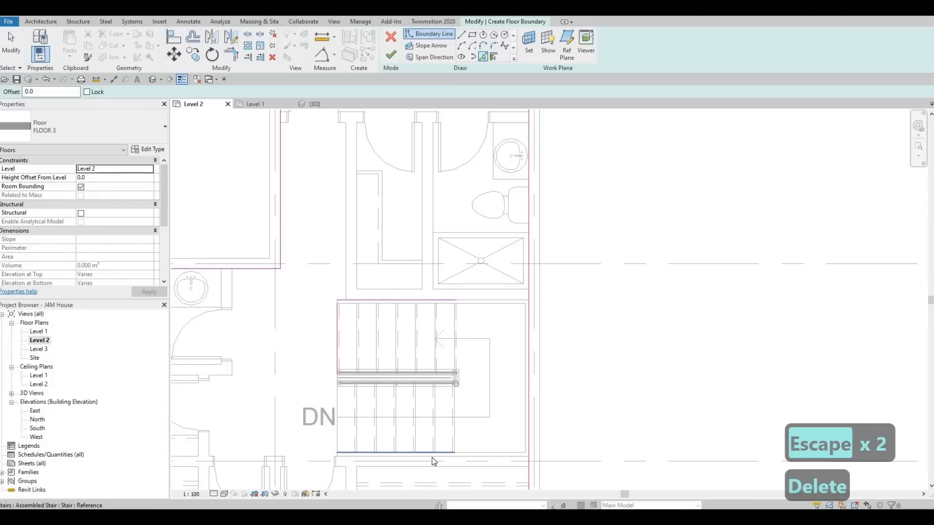
{"action": "left_click", "coordinate": [432, 458]}
{"action": "key", "text": "Escape"}
{"action": "key", "text": "Escape"}
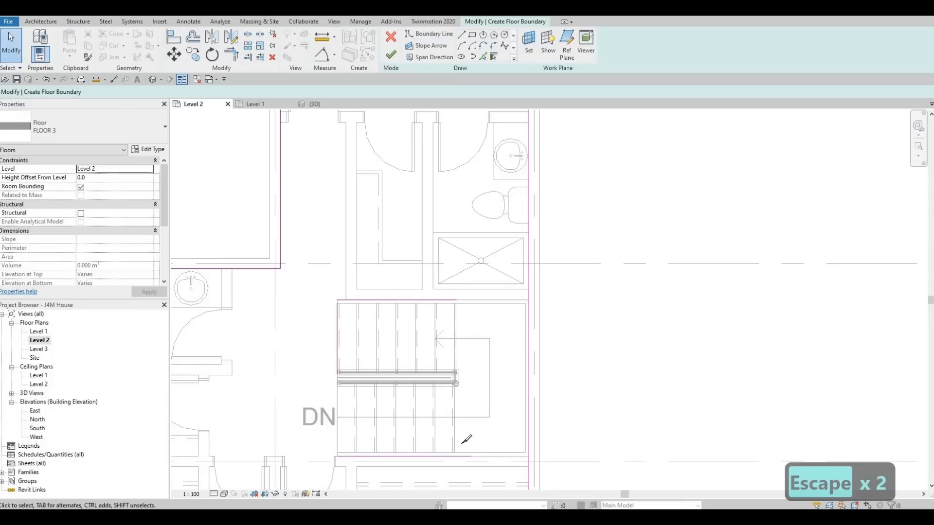
Split the right-hand exterior wall's boundary line partway along the stairwell.
{"action": "key", "text": "s"}
{"action": "key", "text": "l"}
{"action": "left_click", "coordinate": [527, 361]}
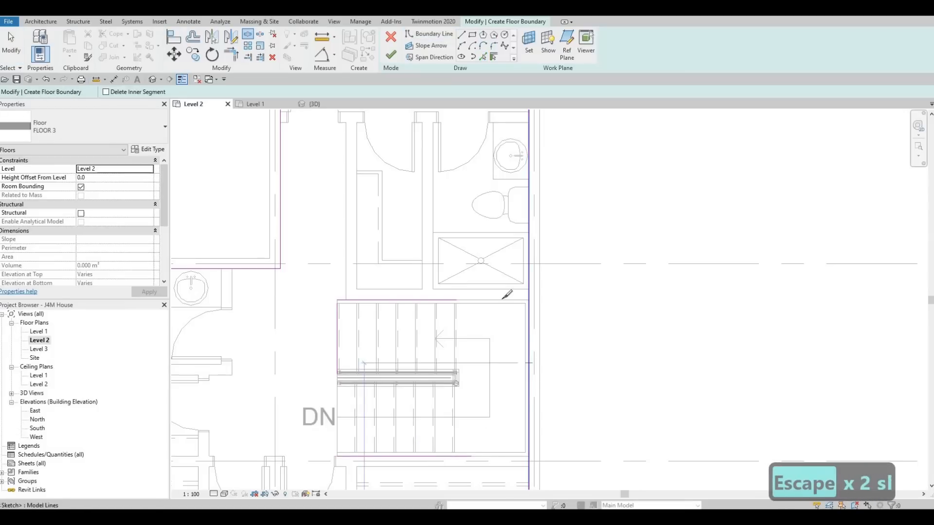
{"action": "key", "text": "Escape"}
{"action": "key", "text": "Escape"}
Trim the boundary lines around the stairwell into closed corners so that the stair opening is left out of the floor.
{"action": "key", "text": "t"}
{"action": "key", "text": "r"}
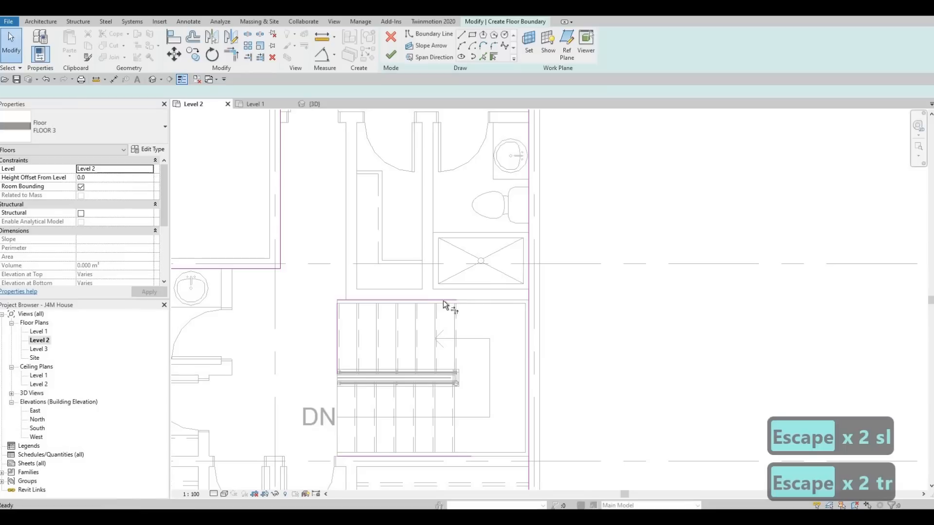
{"action": "left_click", "coordinate": [529, 278]}
{"action": "left_click", "coordinate": [421, 301]}
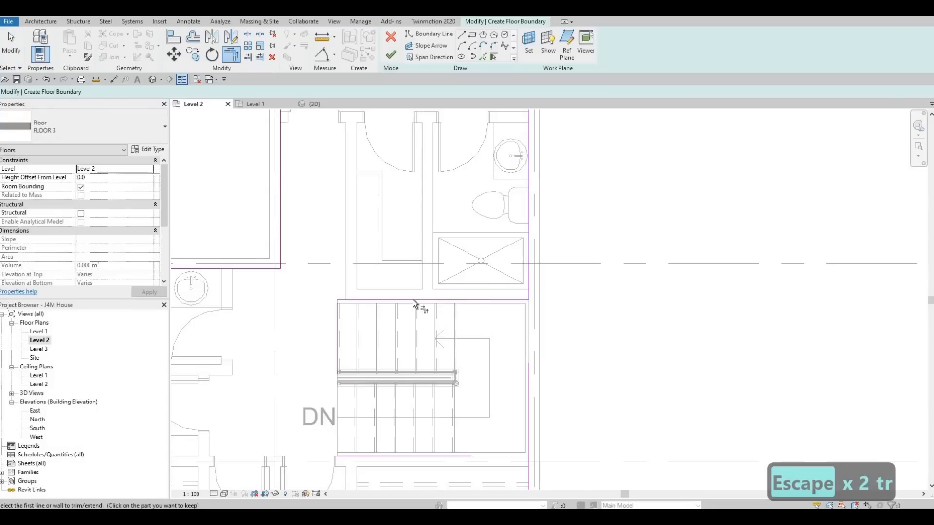
{"action": "left_click", "coordinate": [367, 454]}
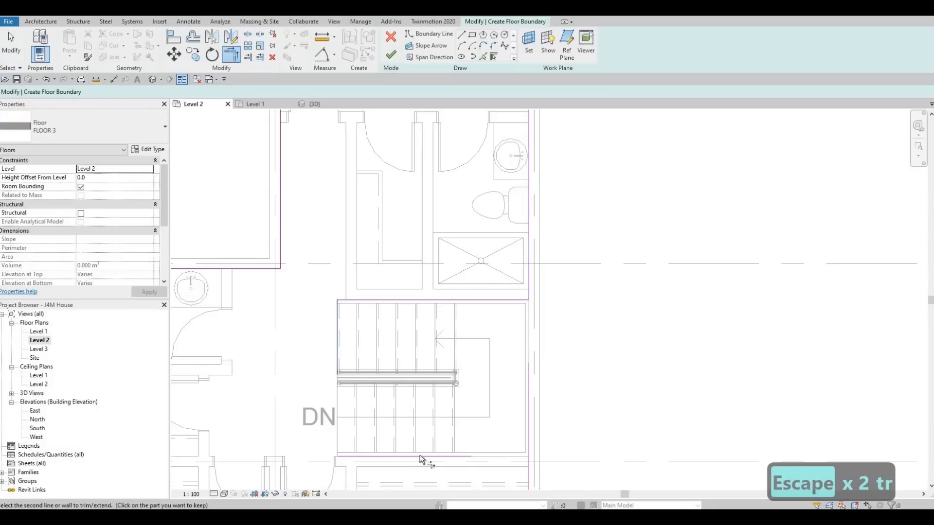
{"action": "left_click", "coordinate": [530, 468]}
Finish the boundary sketch to create the FLOOR 3 floor on Level 2.
{"action": "scroll", "coordinate": [541, 343], "scroll_direction": "down", "scroll_amount": 2}
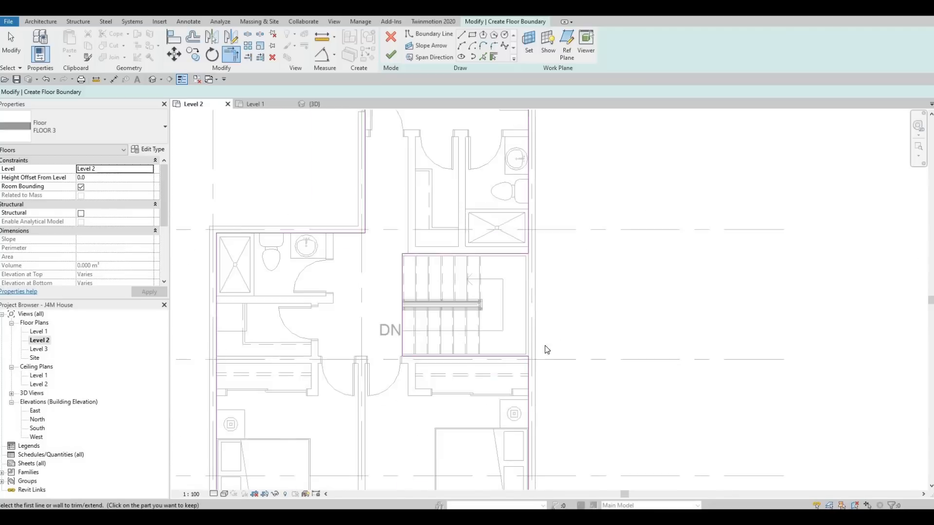
{"action": "scroll", "coordinate": [547, 350], "scroll_direction": "down", "scroll_amount": 2}
{"action": "key", "text": "Escape"}
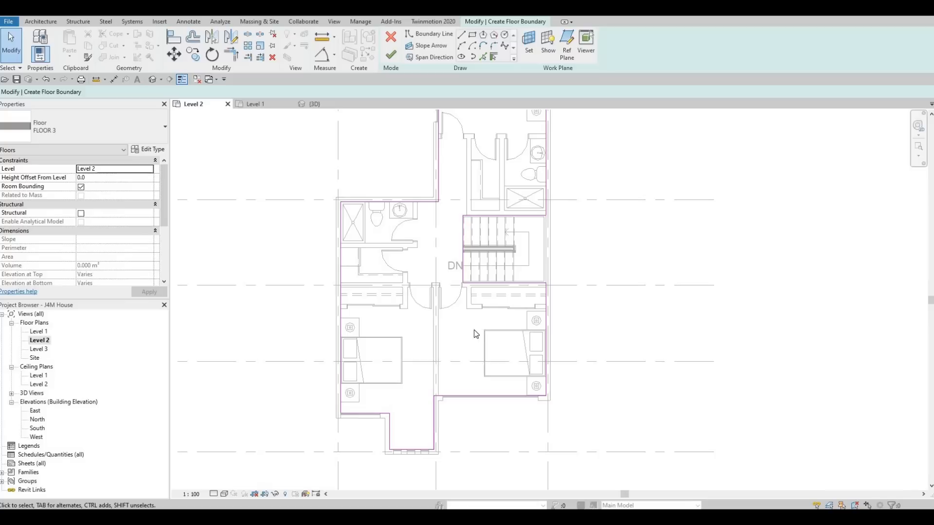
{"action": "left_click", "coordinate": [391, 55]}
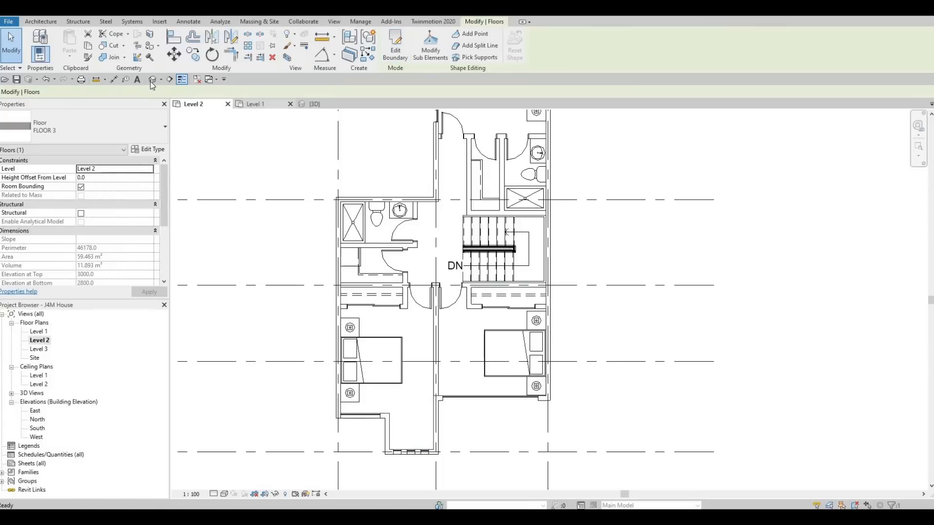
Switch to the 3D view and examine the house from its left side, including the brick-walled rear terrace.
{"action": "middle_click_drag", "start_coordinate": [444, 243], "coordinate": [517, 374], "text": "shift"}
{"action": "scroll", "coordinate": [513, 355], "scroll_direction": "down", "scroll_amount": 2}
{"action": "scroll", "coordinate": [517, 374], "scroll_direction": "down", "scroll_amount": 1}
{"action": "middle_click_drag", "start_coordinate": [808, 389], "coordinate": [703, 352]}
{"action": "middle_click_drag", "start_coordinate": [629, 335], "coordinate": [677, 336], "text": "shift"}
{"action": "middle_click_drag", "start_coordinate": [835, 359], "coordinate": [764, 361]}
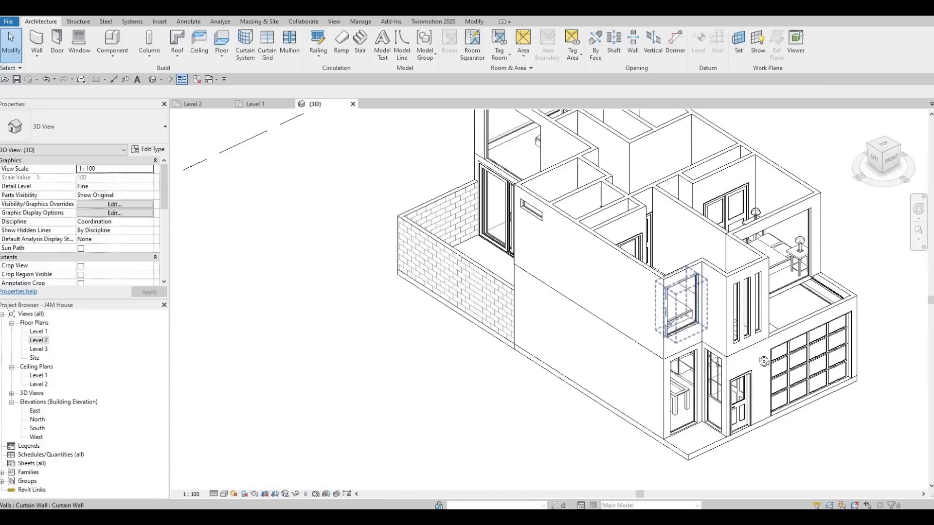
{"action": "middle_click_drag", "start_coordinate": [653, 291], "coordinate": [710, 273], "text": "shift"}
{"action": "middle_click_drag", "start_coordinate": [610, 155], "coordinate": [647, 202]}
{"action": "middle_click_drag", "start_coordinate": [640, 266], "coordinate": [521, 255], "text": "shift"}
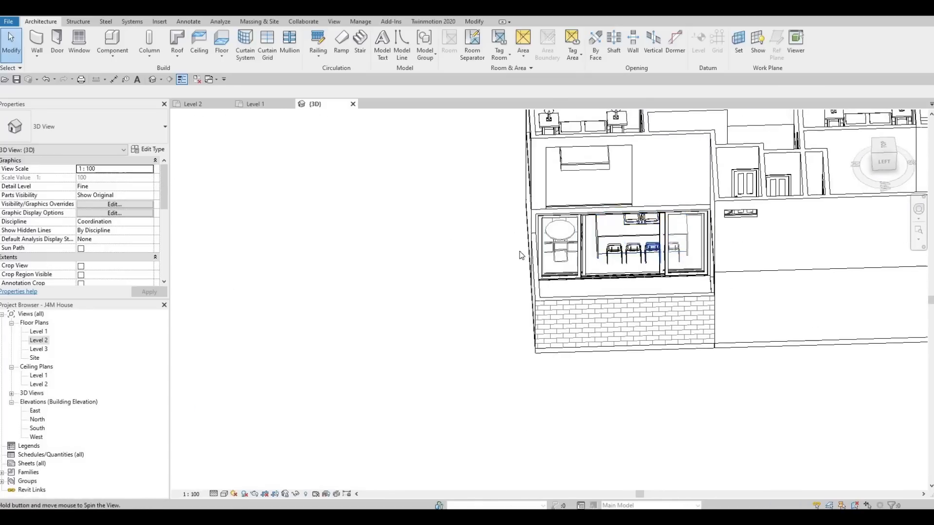
{"action": "middle_click_drag", "start_coordinate": [650, 249], "coordinate": [587, 283], "text": "shift"}
{"action": "scroll", "coordinate": [778, 360], "scroll_direction": "down", "scroll_amount": 1}
{"action": "middle_click_drag", "start_coordinate": [778, 360], "coordinate": [633, 307]}
{"action": "middle_click_drag", "start_coordinate": [387, 298], "coordinate": [311, 309], "text": "shift"}
Examine the new Level 2 floor in 3D around the front bay, the bedroom window wall and the area above the garage.
{"action": "scroll", "coordinate": [358, 301], "scroll_direction": "up", "scroll_amount": 1}
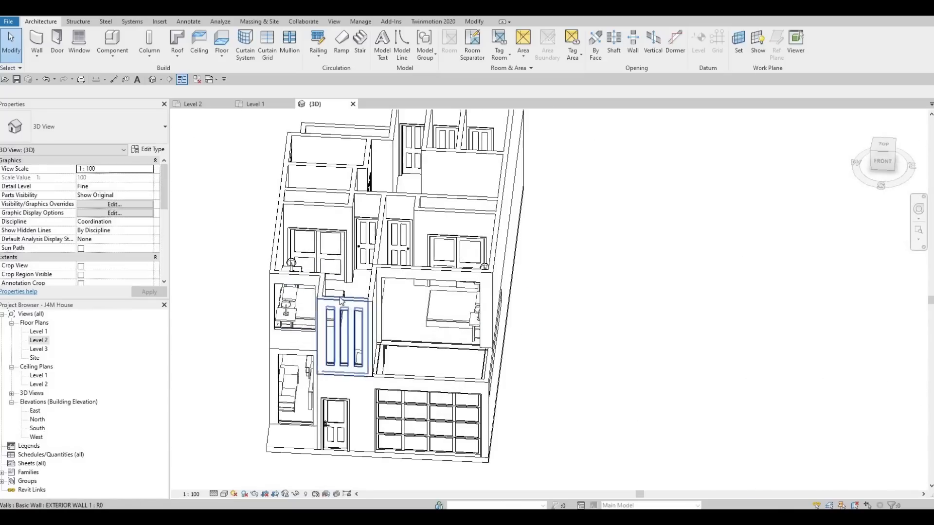
{"action": "middle_click_drag", "start_coordinate": [396, 299], "coordinate": [336, 296], "text": "shift"}
{"action": "scroll", "coordinate": [362, 299], "scroll_direction": "up", "scroll_amount": 1}
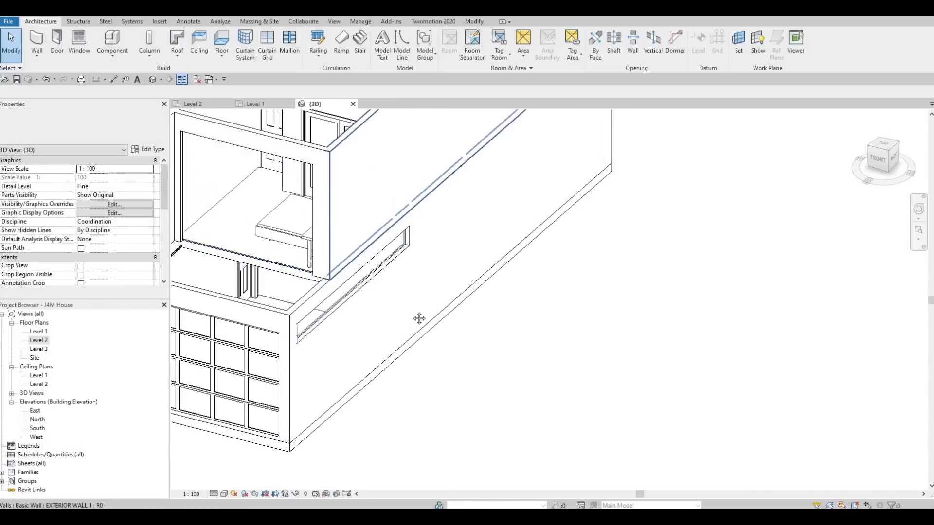
{"action": "middle_click_drag", "start_coordinate": [419, 319], "coordinate": [516, 356]}
{"action": "scroll", "coordinate": [437, 299], "scroll_direction": "down", "scroll_amount": 2}
{"action": "middle_click_drag", "start_coordinate": [438, 300], "coordinate": [562, 302]}
{"action": "middle_click_drag", "start_coordinate": [478, 308], "coordinate": [503, 315]}
{"action": "scroll", "coordinate": [503, 315], "scroll_direction": "up", "scroll_amount": 4}
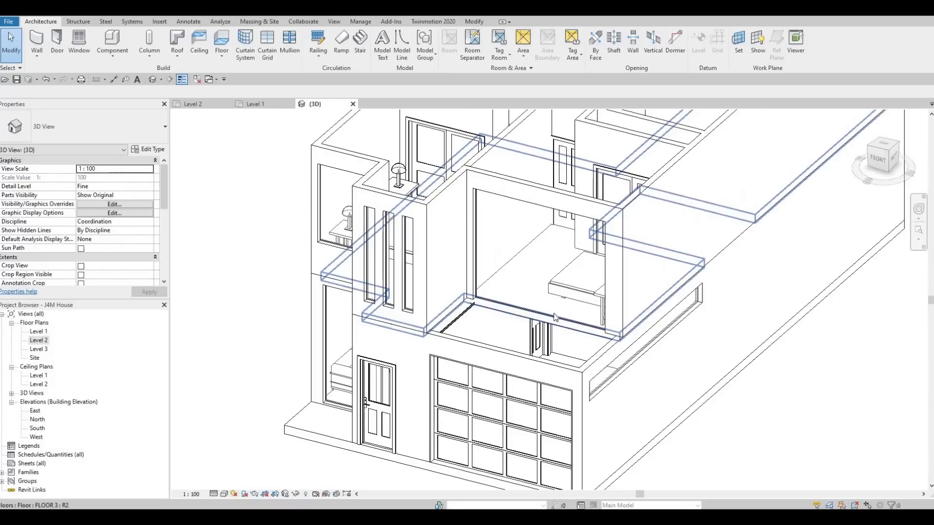
{"action": "middle_click_drag", "start_coordinate": [561, 304], "coordinate": [559, 294]}
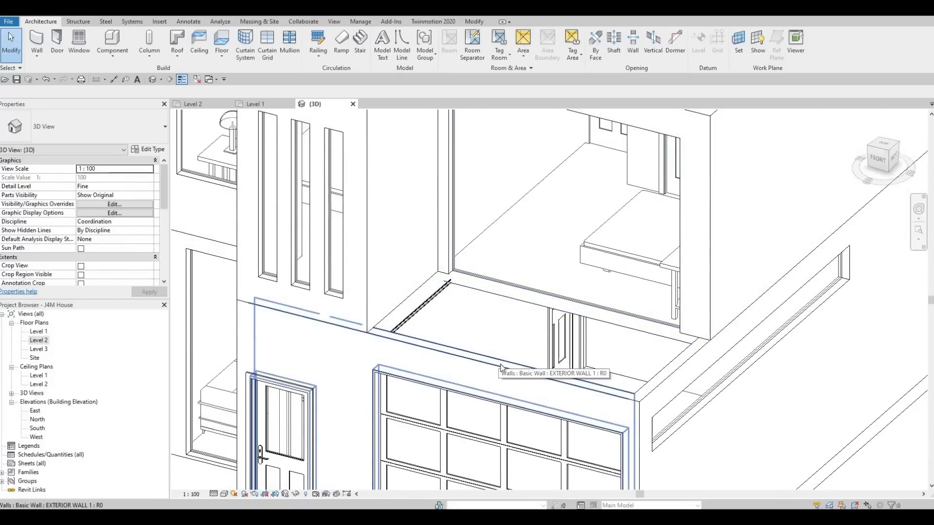
{"action": "scroll", "coordinate": [495, 330], "scroll_direction": "down", "scroll_amount": 3}
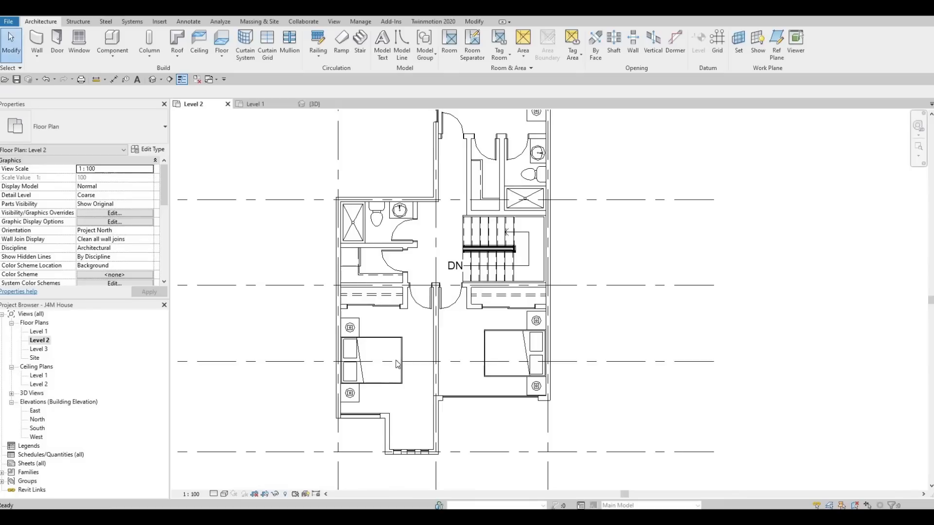
Set the Level 2 plan's underlay base level to Level 1.
{"action": "middle_click_drag", "start_coordinate": [423, 388], "coordinate": [369, 365]}
{"action": "middle_click_drag", "start_coordinate": [173, 265], "coordinate": [136, 245]}
{"action": "scroll", "coordinate": [137, 248], "scroll_direction": "down", "scroll_amount": 5}
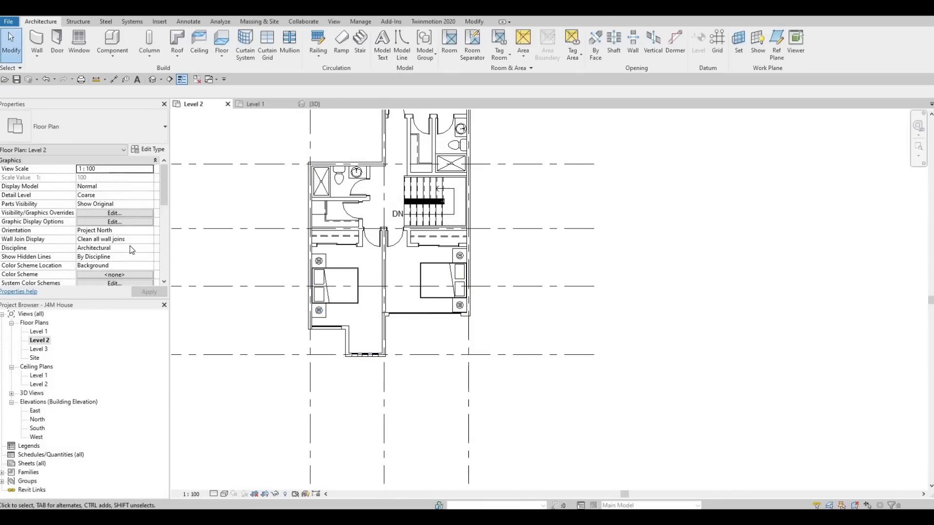
{"action": "scroll", "coordinate": [111, 253], "scroll_direction": "down", "scroll_amount": 2}
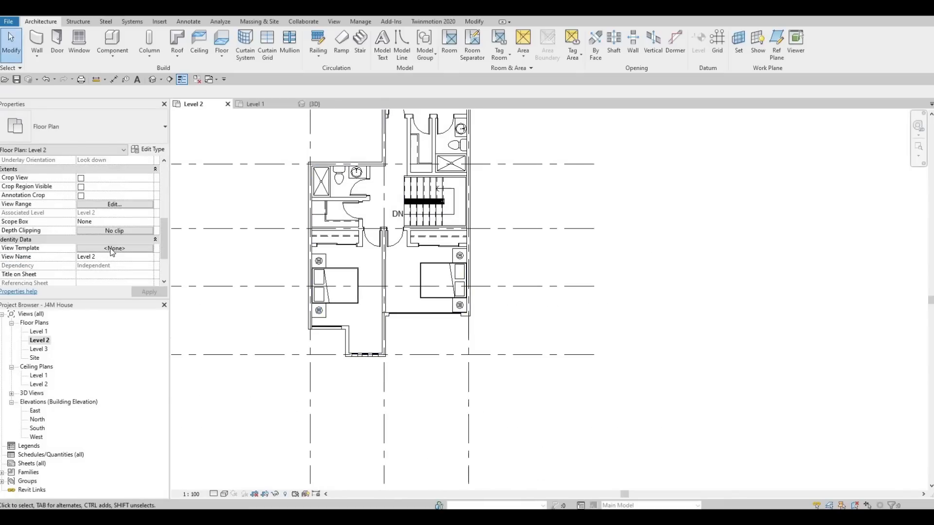
{"action": "scroll", "coordinate": [113, 252], "scroll_direction": "up", "scroll_amount": 5}
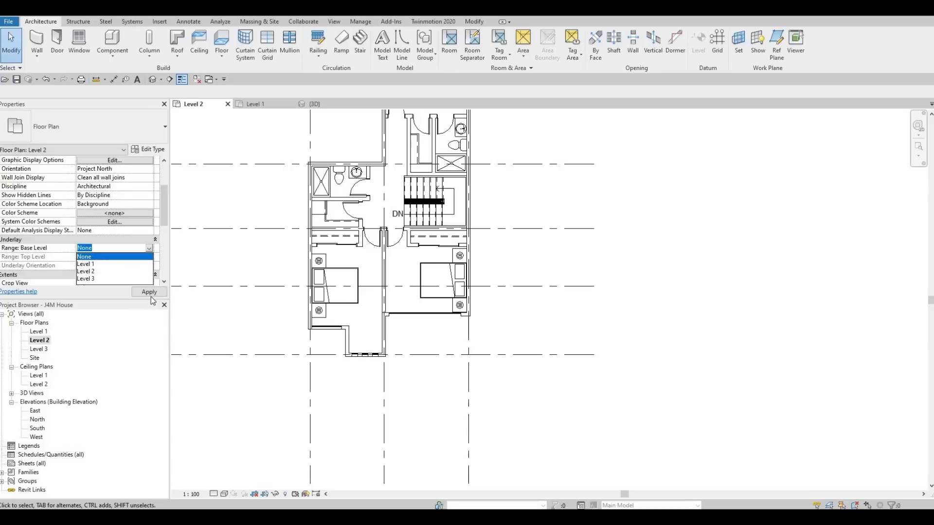
{"action": "left_click", "coordinate": [151, 295]}
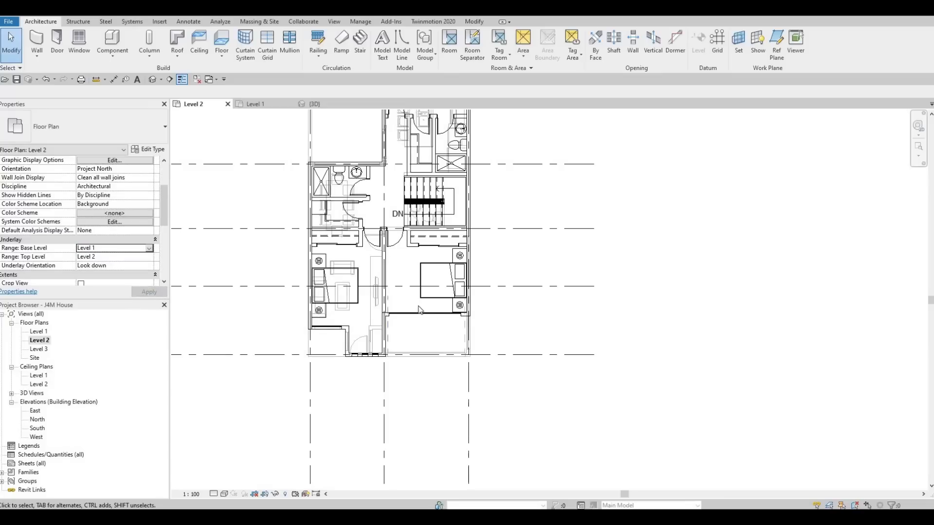
Edit the FLOOR 3 boundary and pick the inner face of the garage's front wall as a boundary line.
{"action": "scroll", "coordinate": [440, 319], "scroll_direction": "up", "scroll_amount": 3}
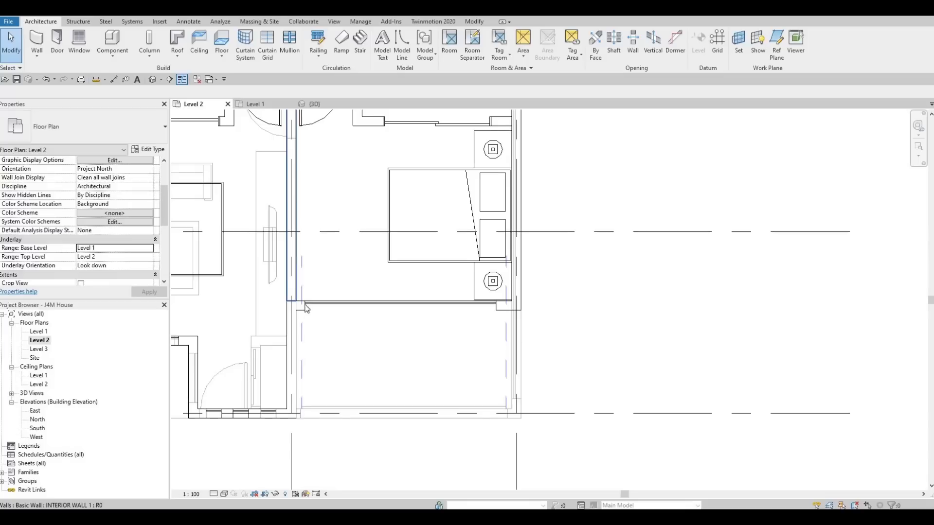
{"action": "scroll", "coordinate": [487, 297], "scroll_direction": "up", "scroll_amount": 3}
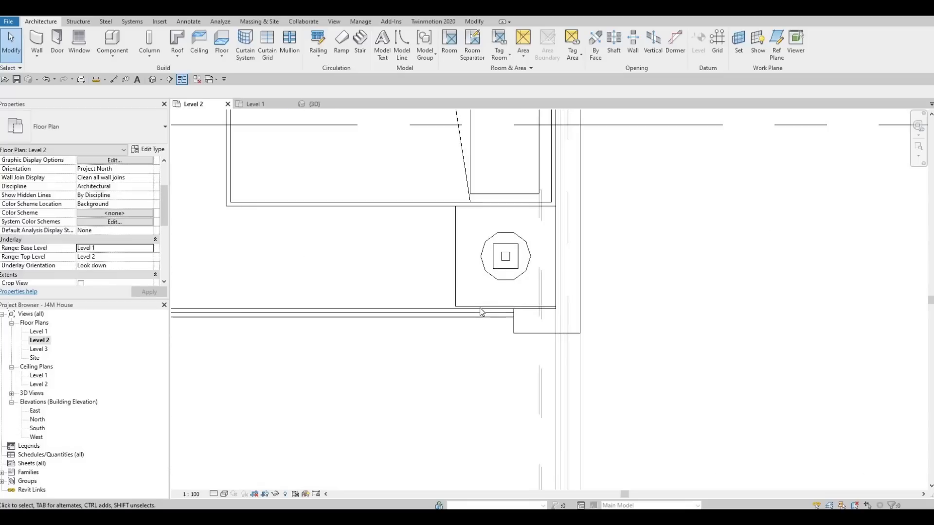
{"action": "key", "text": "Tab"}
{"action": "left_click", "coordinate": [307, 200]}
{"action": "scroll", "coordinate": [402, 152], "scroll_direction": "down", "scroll_amount": 2}
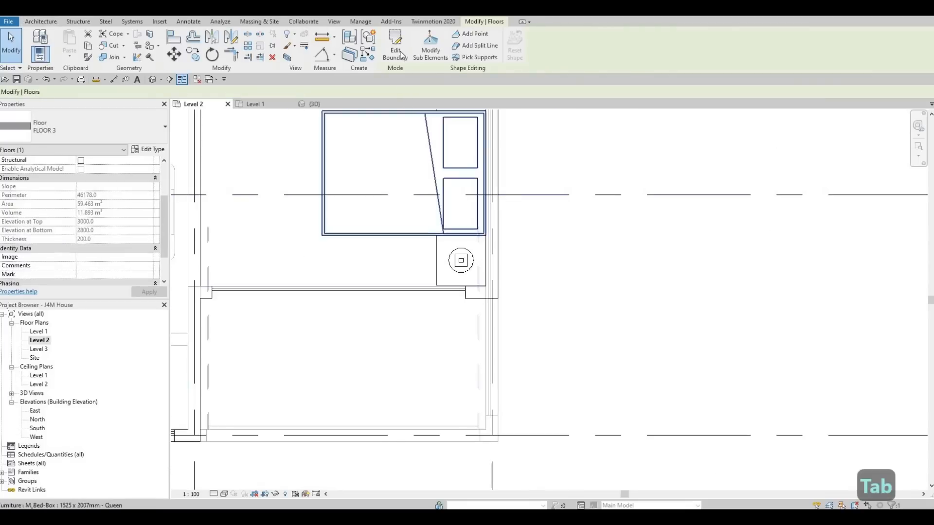
{"action": "double_click", "coordinate": [293, 141]}
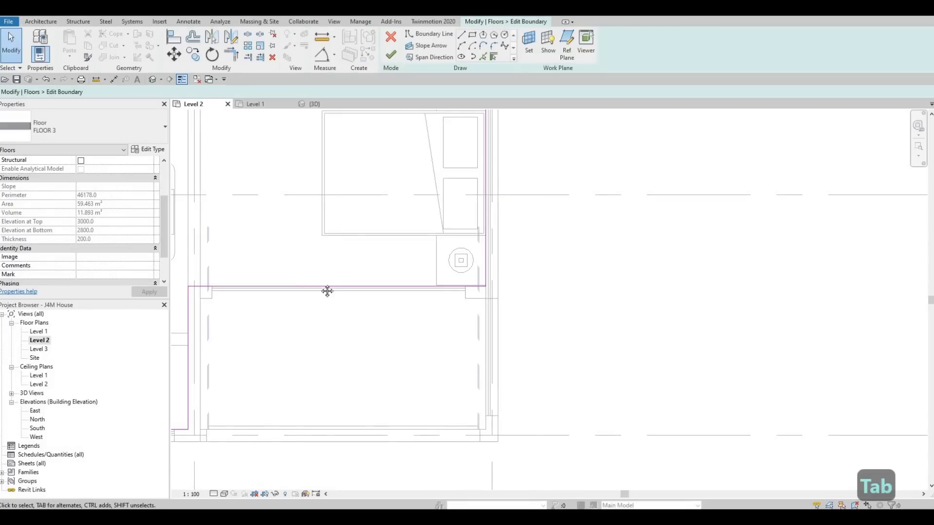
{"action": "middle_click_drag", "start_coordinate": [328, 276], "coordinate": [345, 227]}
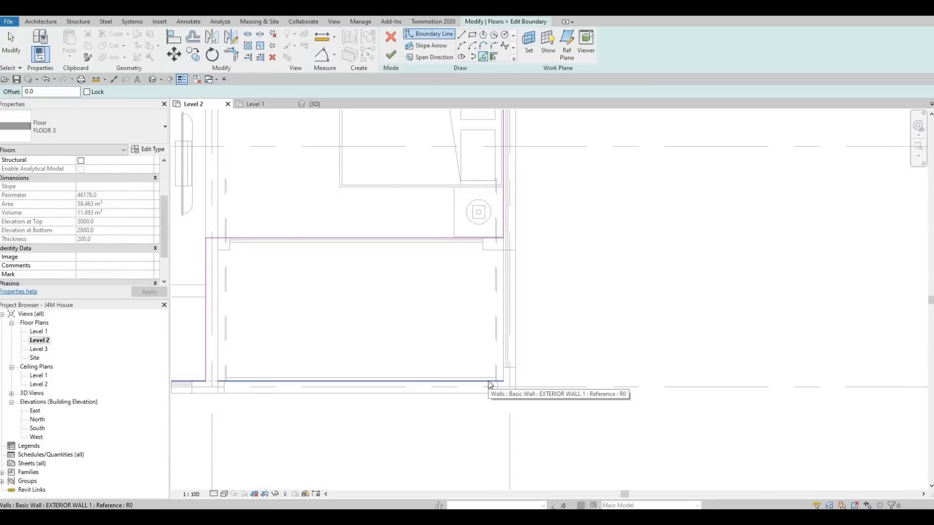
{"action": "left_click", "coordinate": [453, 391]}
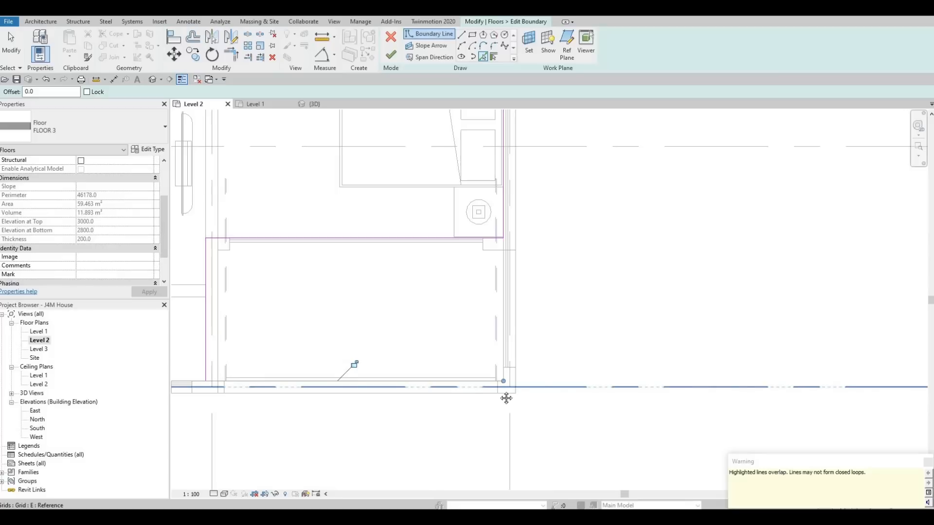
{"action": "scroll", "coordinate": [230, 386], "scroll_direction": "down", "scroll_amount": 1}
{"action": "middle_click_drag", "start_coordinate": [230, 386], "coordinate": [372, 383]}
{"action": "key", "text": "Escape"}
{"action": "key", "text": "Escape"}
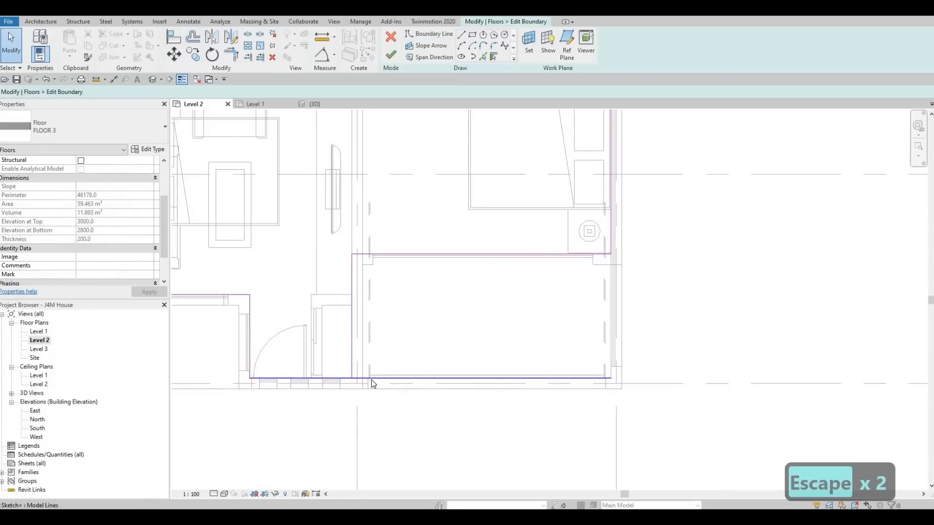
Delete the overlapping boundary line by the entrance and the old lines beside the front bay and along the bedroom window wall.
{"action": "left_click", "coordinate": [353, 356]}
{"action": "key", "text": "Delete"}
{"action": "left_click_drag", "start_coordinate": [217, 361], "coordinate": [417, 432]}
{"action": "key", "text": "Delete"}
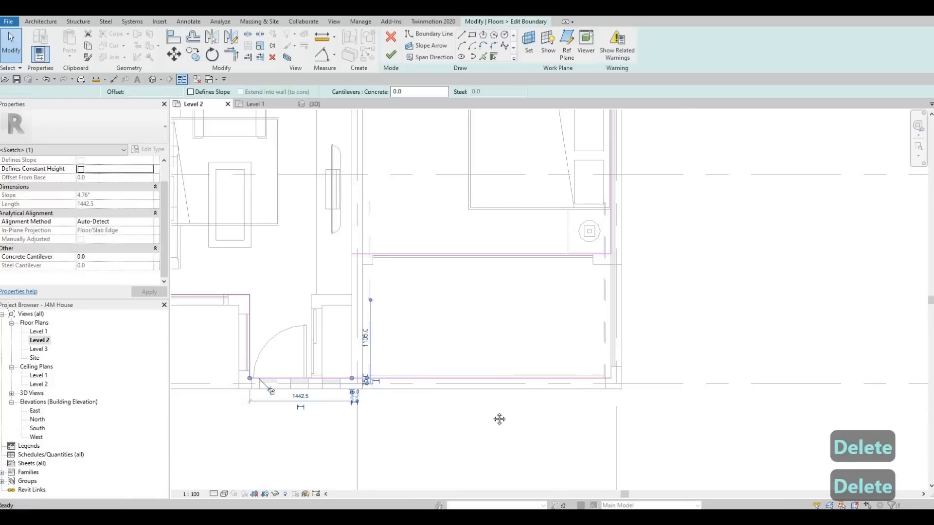
{"action": "scroll", "coordinate": [525, 381], "scroll_direction": "down", "scroll_amount": 1}
{"action": "key", "text": "Escape"}
{"action": "key", "text": "Escape"}
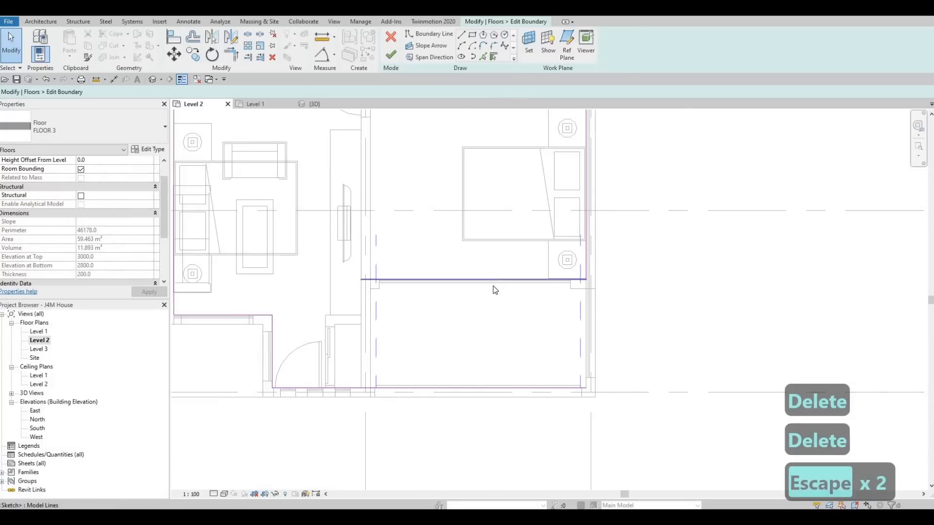
{"action": "left_click", "coordinate": [493, 285]}
{"action": "key", "text": "Delete"}
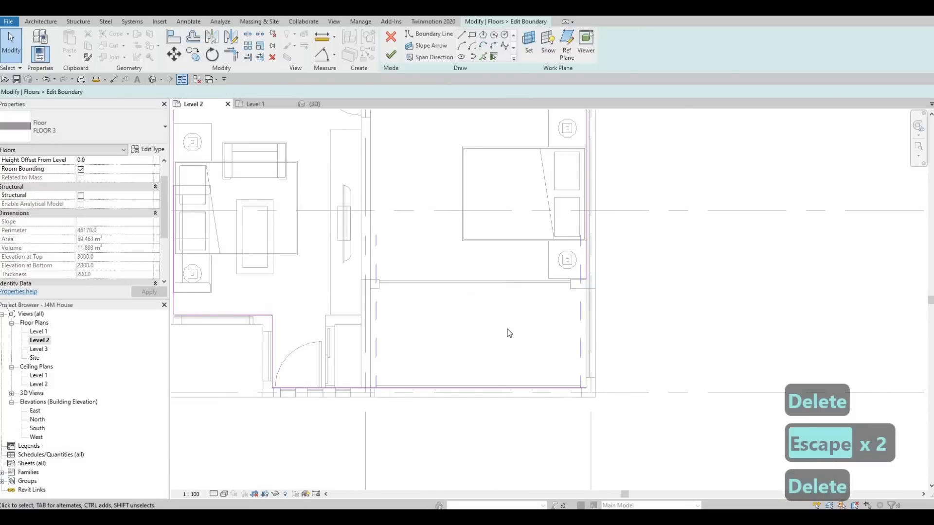
Trim the outer side boundary line to the garage's front line into a closed corner and finish the floor sketch.
{"action": "key", "text": "t"}
{"action": "key", "text": "r"}
{"action": "left_click", "coordinate": [586, 256]}
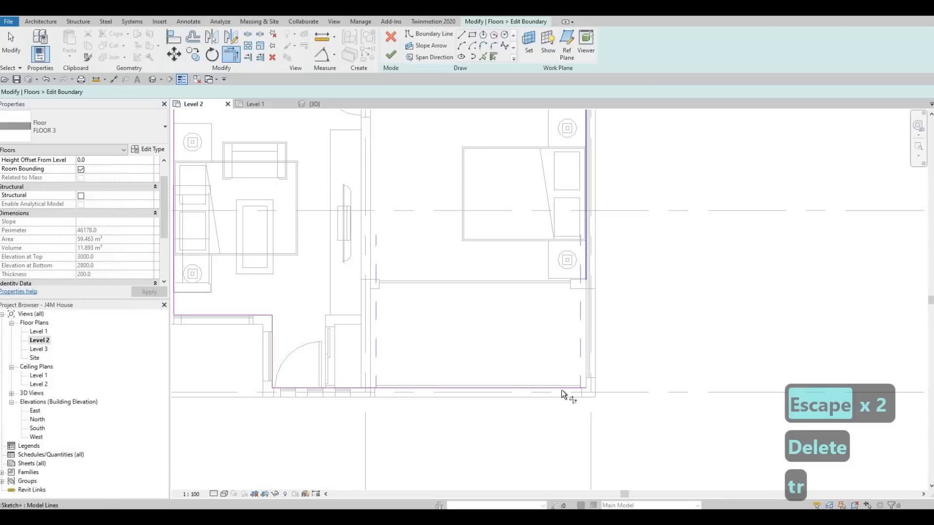
{"action": "left_click", "coordinate": [562, 389]}
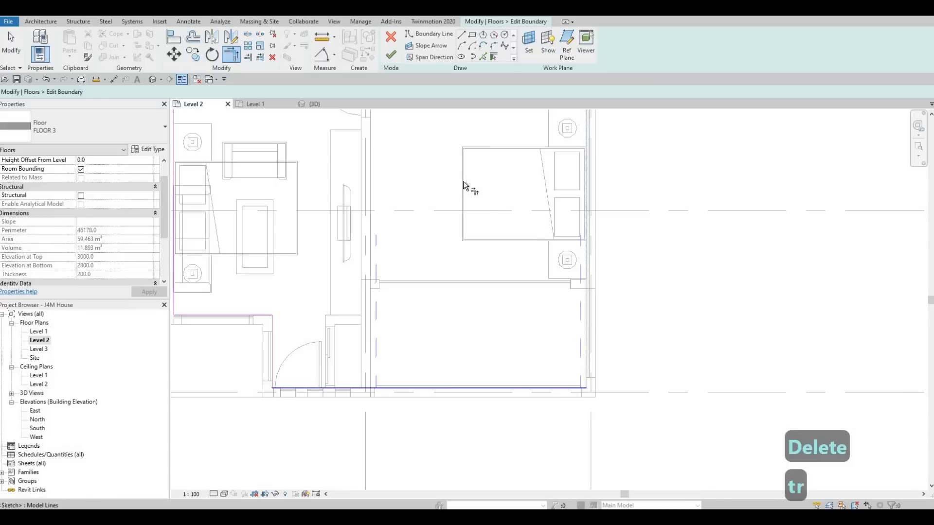
{"action": "left_click", "coordinate": [391, 54]}
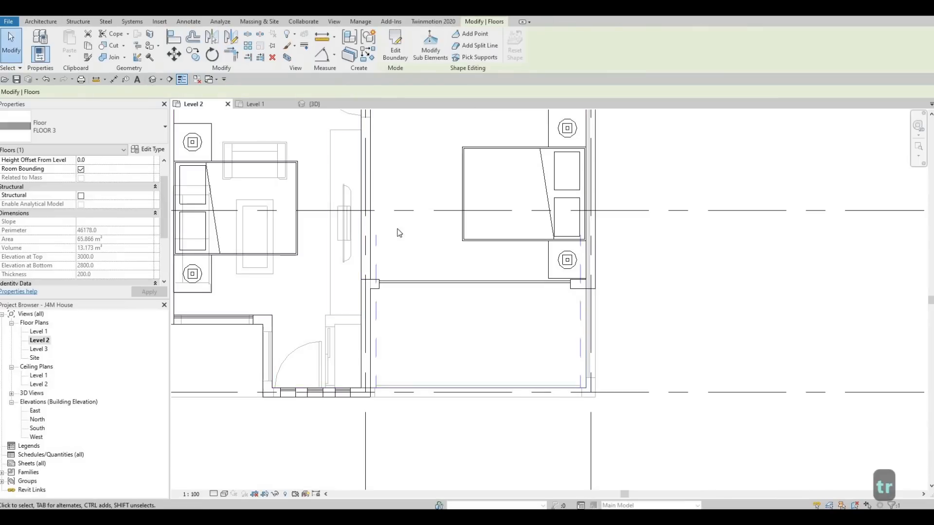
Switch to the 3D view and examine the extended floor above the garage from the front and left side.
{"action": "key", "text": "ctrl+Tab"}
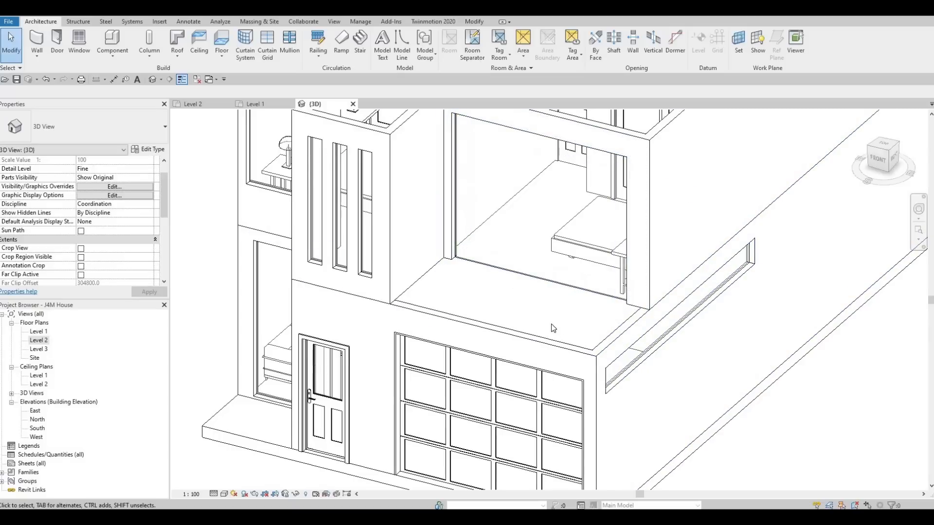
{"action": "middle_click_drag", "start_coordinate": [482, 296], "coordinate": [440, 282], "text": "shift"}
{"action": "scroll", "coordinate": [476, 310], "scroll_direction": "down", "scroll_amount": 5}
{"action": "middle_click_drag", "start_coordinate": [399, 260], "coordinate": [799, 287]}
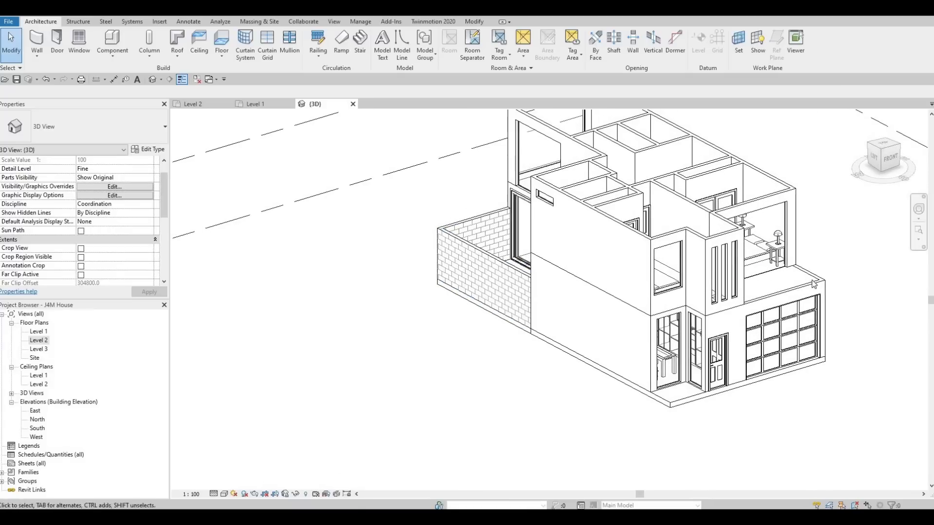
{"action": "scroll", "coordinate": [807, 281], "scroll_direction": "up", "scroll_amount": 5}
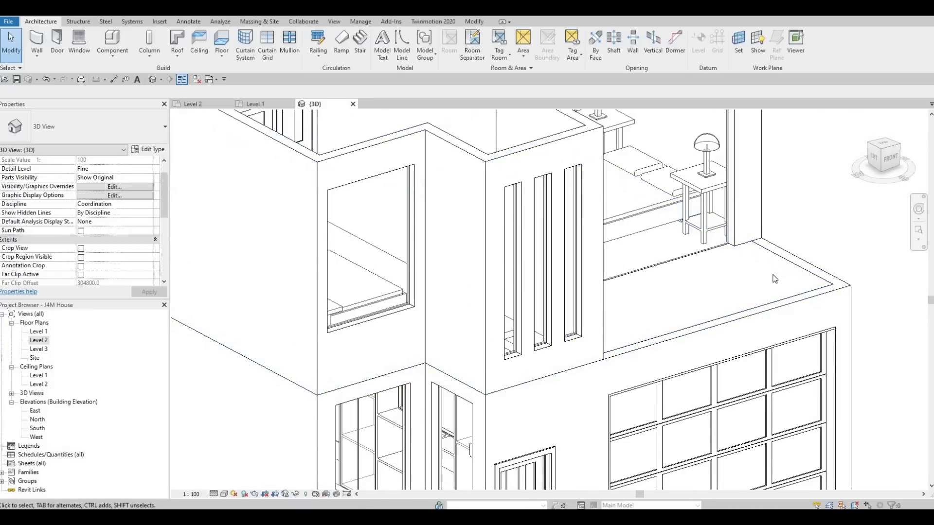
{"action": "scroll", "coordinate": [780, 311], "scroll_direction": "down", "scroll_amount": 5}
{"action": "middle_click_drag", "start_coordinate": [759, 312], "coordinate": [798, 309], "text": "shift"}
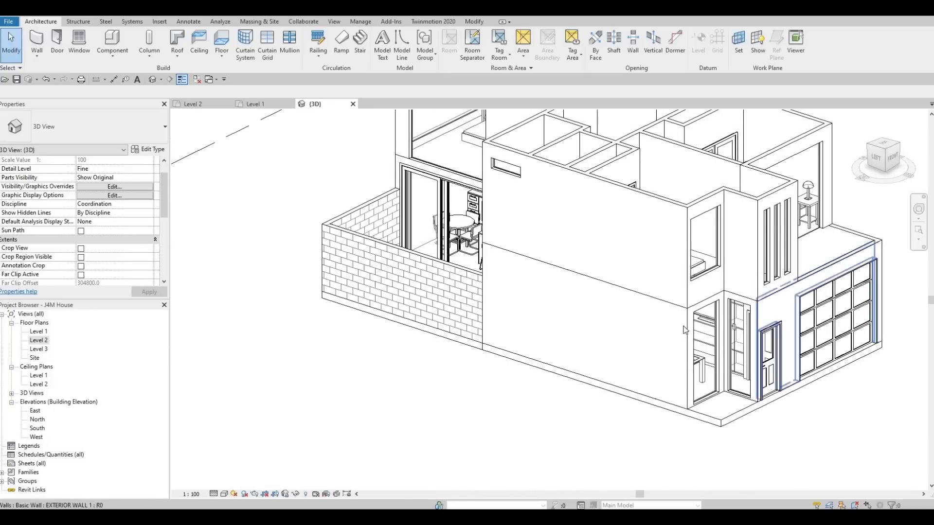
{"action": "scroll", "coordinate": [704, 332], "scroll_direction": "down", "scroll_amount": 1}
{"action": "middle_click_drag", "start_coordinate": [827, 276], "coordinate": [797, 284], "text": "shift"}
{"action": "scroll", "coordinate": [831, 276], "scroll_direction": "up", "scroll_amount": 2}
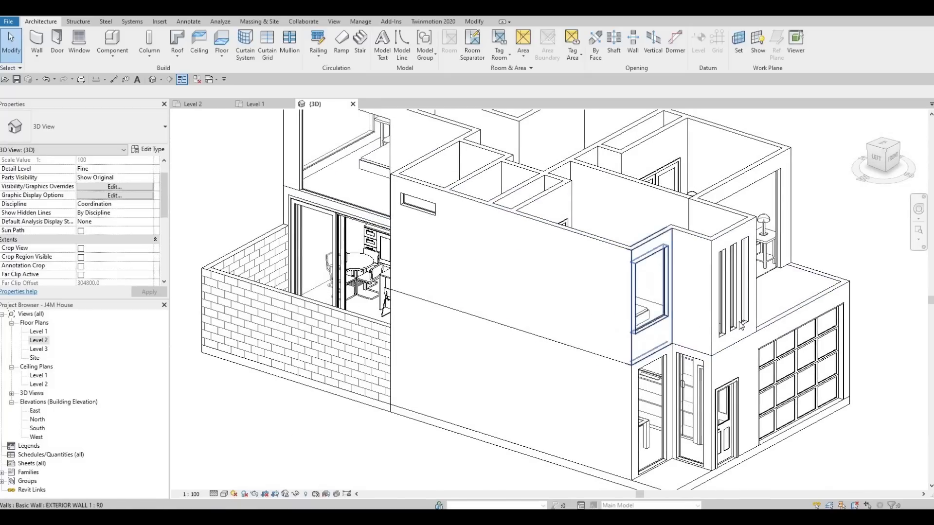
{"action": "middle_click_drag", "start_coordinate": [629, 362], "coordinate": [294, 448], "text": "shift"}
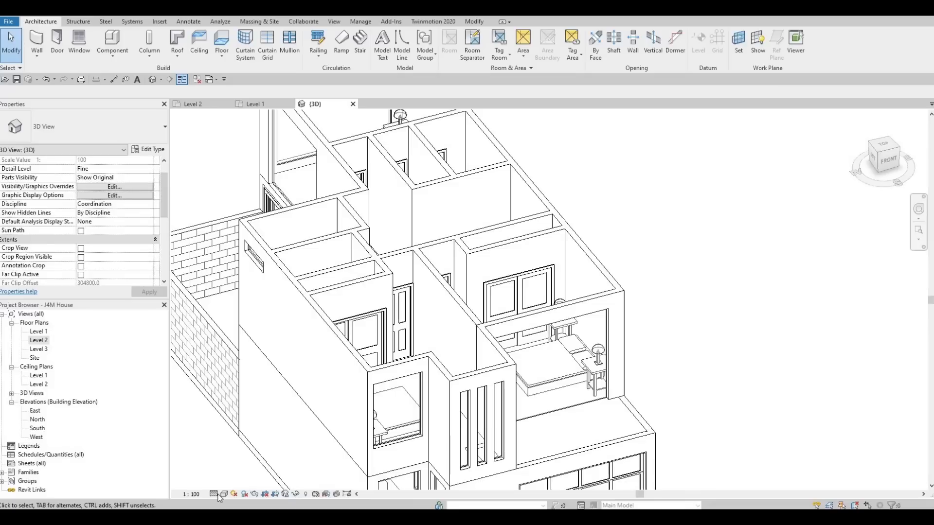
Set the 3D view's detail level to Fine and its visual style to Realistic.
{"action": "left_click", "coordinate": [217, 494]}
{"action": "left_click", "coordinate": [238, 484]}
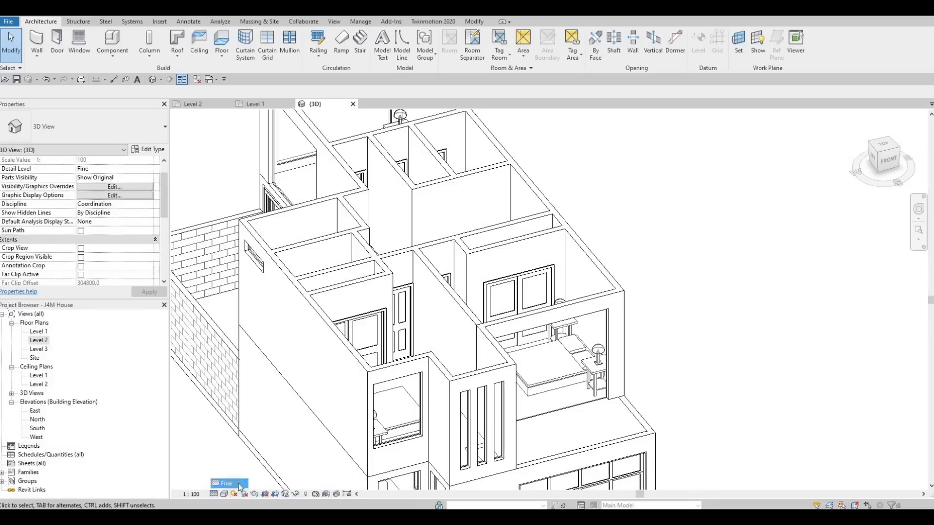
{"action": "left_click", "coordinate": [225, 494]}
{"action": "left_click", "coordinate": [248, 472]}
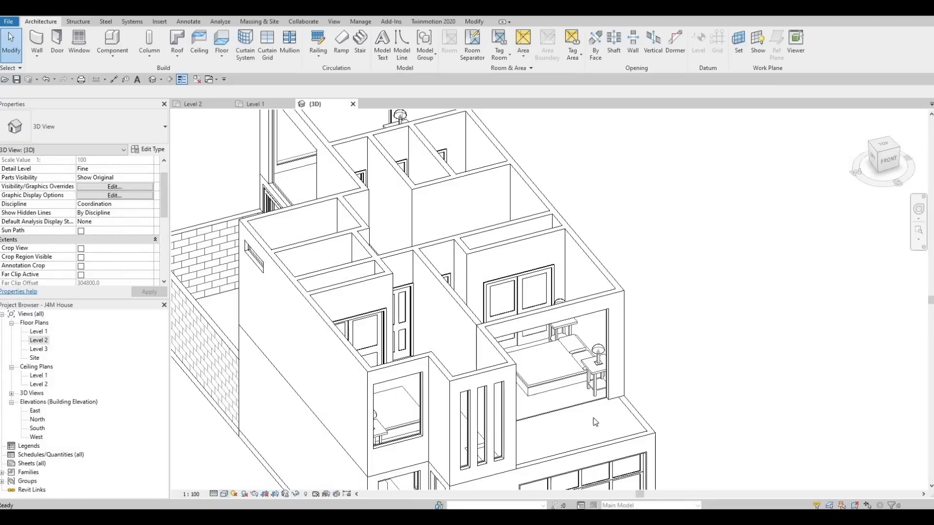
{"action": "middle_click_drag", "start_coordinate": [590, 428], "coordinate": [572, 388]}
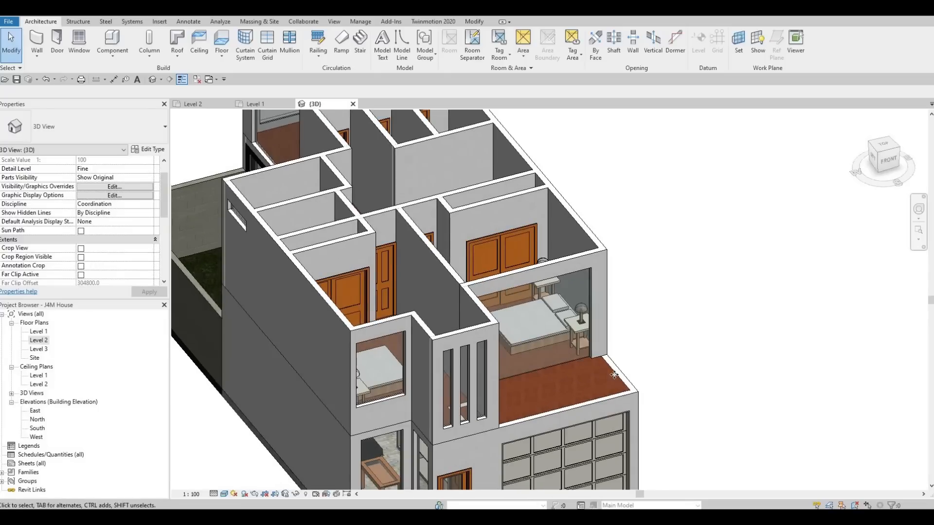
Select the FLOOR 3 floor in 3D and return to the Level 2 plan.
{"action": "left_click", "coordinate": [503, 229]}
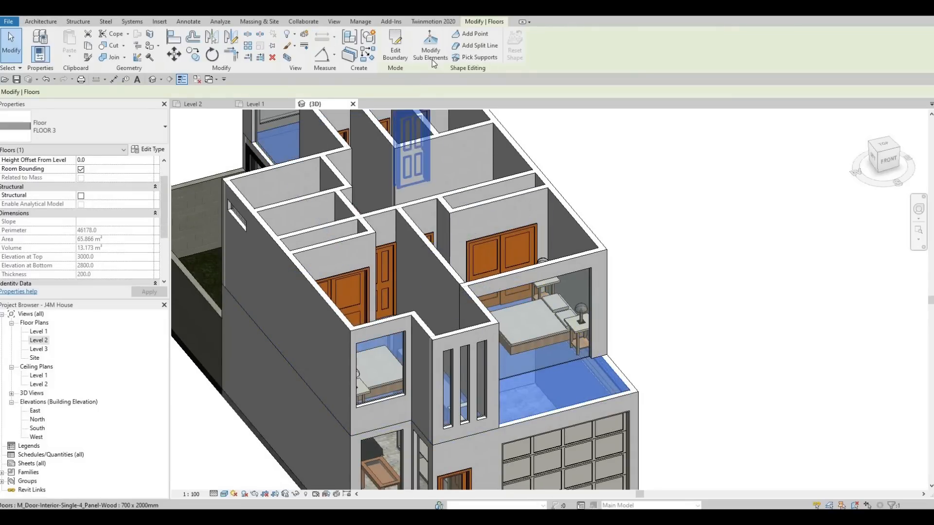
{"action": "double_click", "coordinate": [38, 340]}
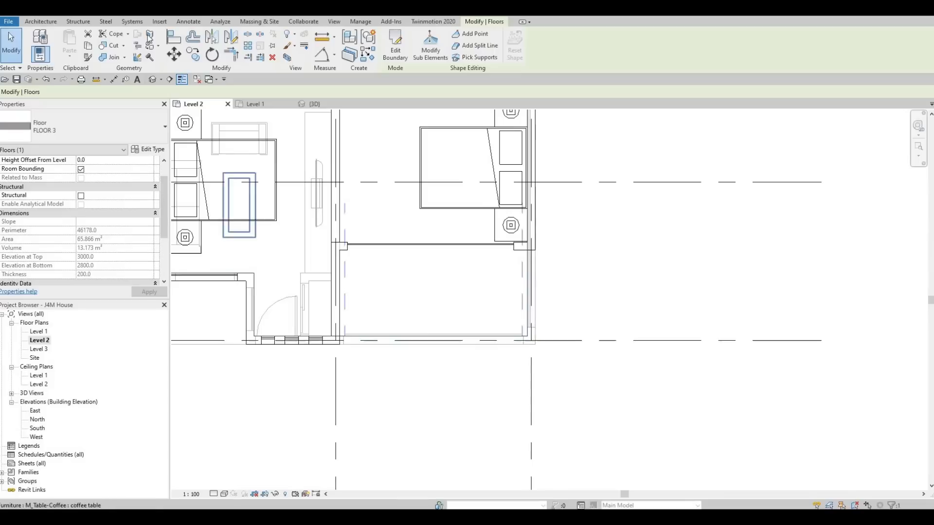
{"action": "left_click", "coordinate": [149, 35]}
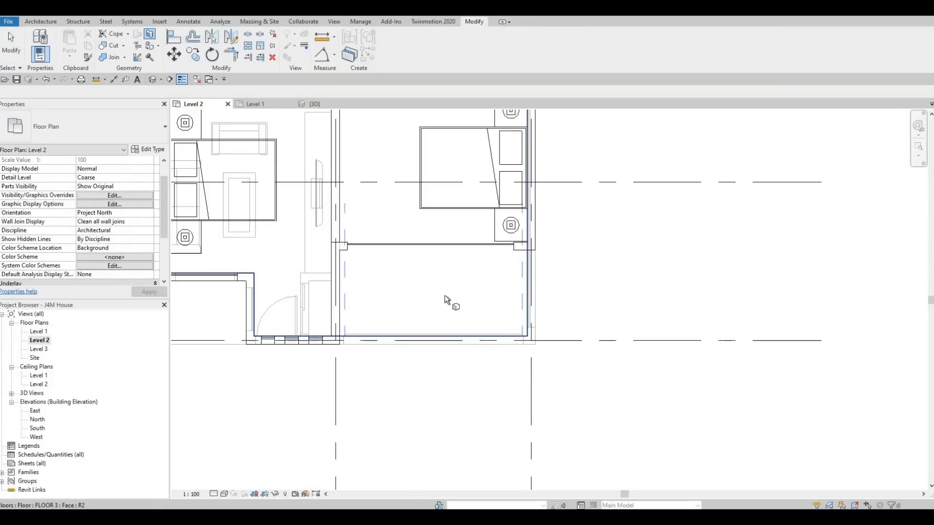
{"action": "scroll", "coordinate": [448, 377], "scroll_direction": "down", "scroll_amount": 3}
{"action": "key", "text": "Escape"}
Select the FLOOR 3 floor at the rear bedroom in the Level 2 plan and reopen its boundary for editing.
{"action": "middle_click_drag", "start_coordinate": [417, 298], "coordinate": [421, 390]}
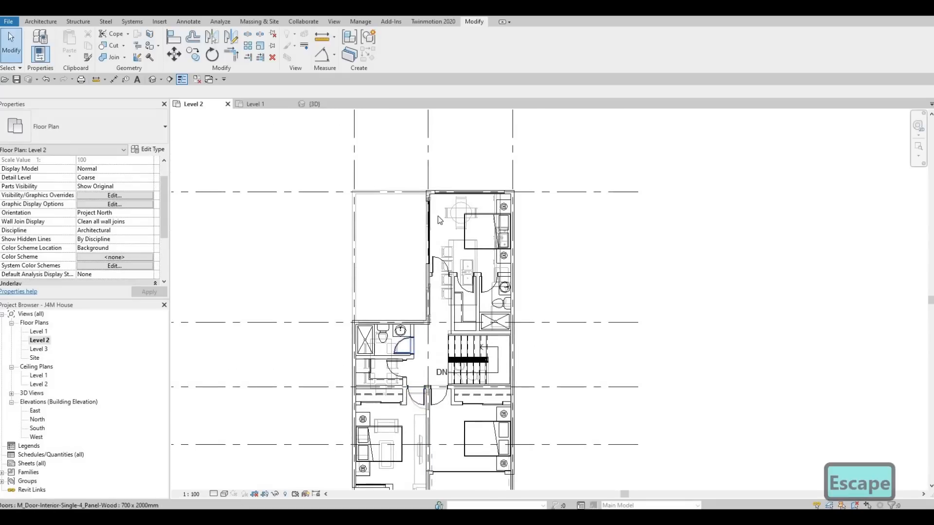
{"action": "middle_click_drag", "start_coordinate": [428, 166], "coordinate": [397, 151]}
{"action": "scroll", "coordinate": [426, 183], "scroll_direction": "up", "scroll_amount": 4}
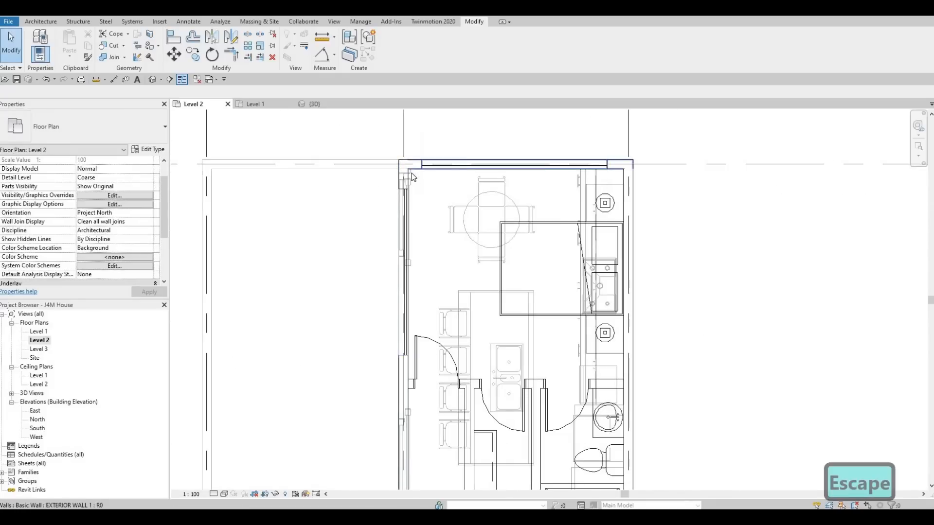
{"action": "key", "text": "Tab"}
{"action": "key", "text": "Tab"}
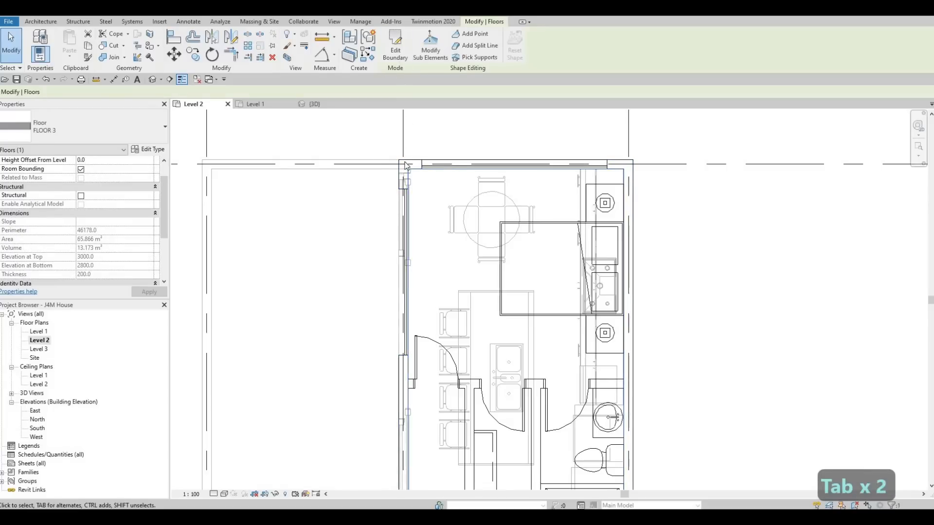
{"action": "left_click", "coordinate": [392, 46]}
Move the floor boundary line along the rear bedroom's garden-side wall outward to 1000 mm from the wall's grid line.
{"action": "scroll", "coordinate": [392, 184], "scroll_direction": "down", "scroll_amount": 3}
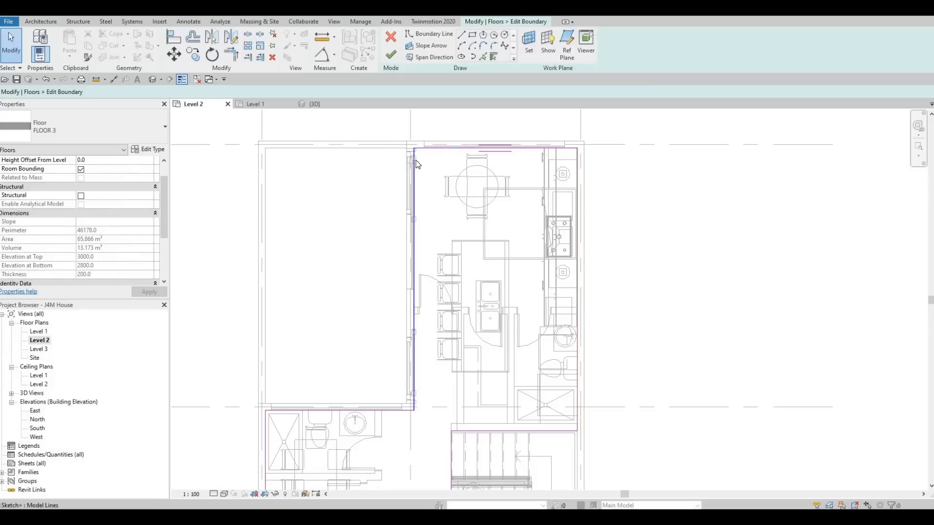
{"action": "left_click_drag", "start_coordinate": [413, 166], "coordinate": [384, 167]}
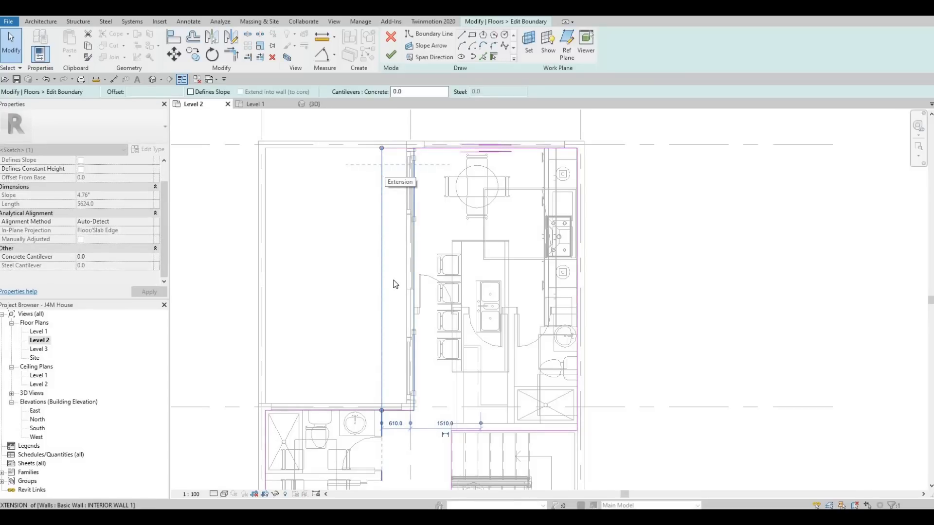
{"action": "left_click", "coordinate": [405, 428]}
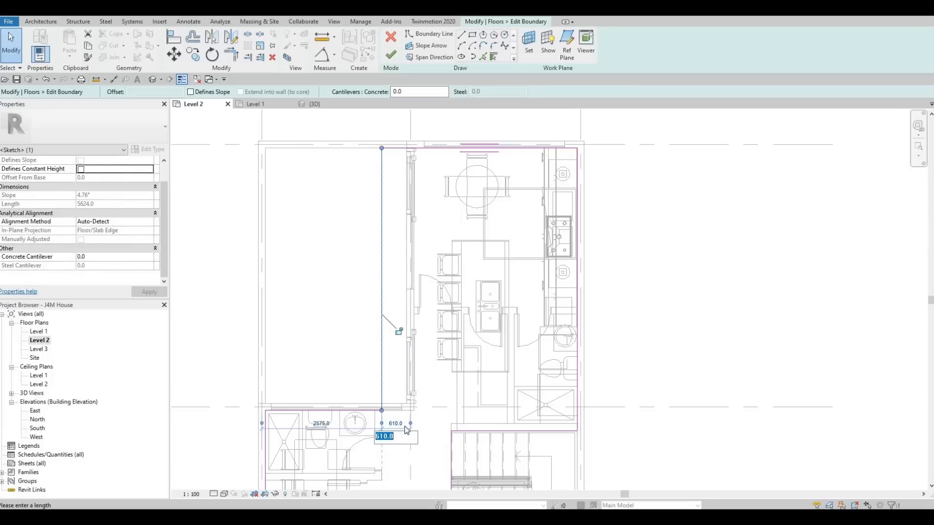
{"action": "type", "text": "10"}
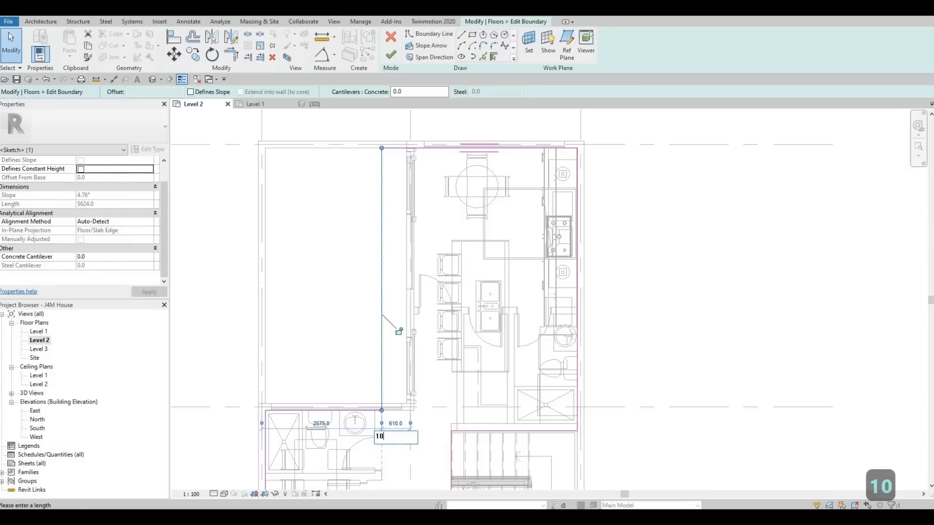
{"action": "type", "text": "00"}
{"action": "key", "text": "Return"}
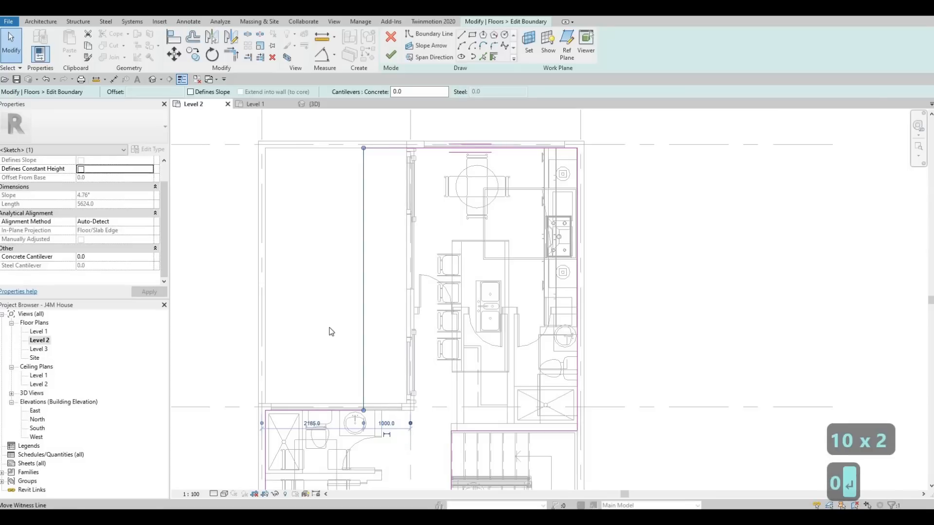
{"action": "key", "text": "Escape"}
{"action": "key", "text": "Escape"}
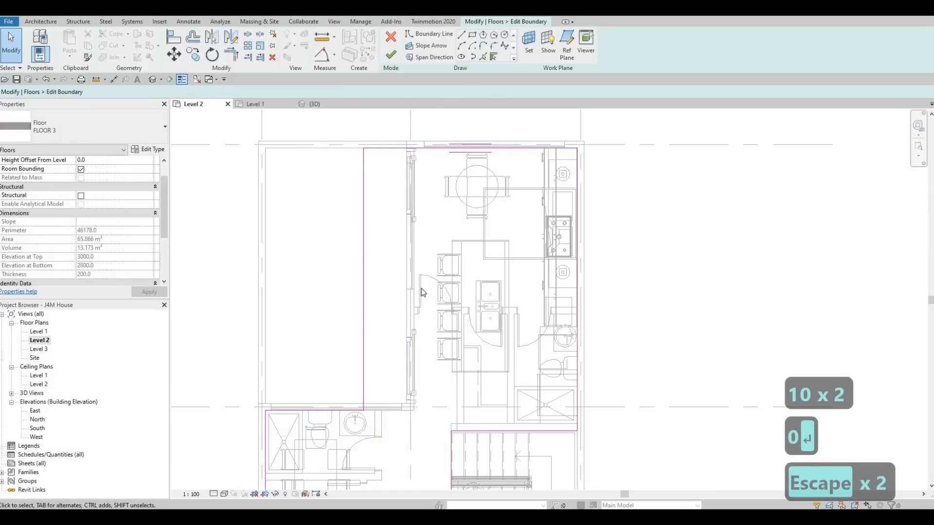
Draw a horizontal boundary line from the exterior wall to the moved edge, and add a boundary line along the wall face below it.
{"action": "left_click", "coordinate": [461, 35]}
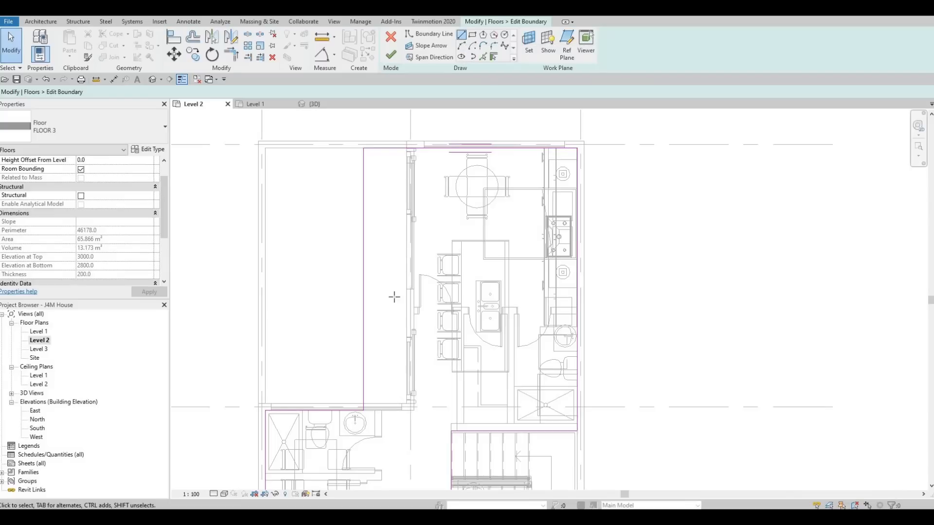
{"action": "scroll", "coordinate": [408, 306], "scroll_direction": "up", "scroll_amount": 2}
{"action": "left_click", "coordinate": [408, 310]}
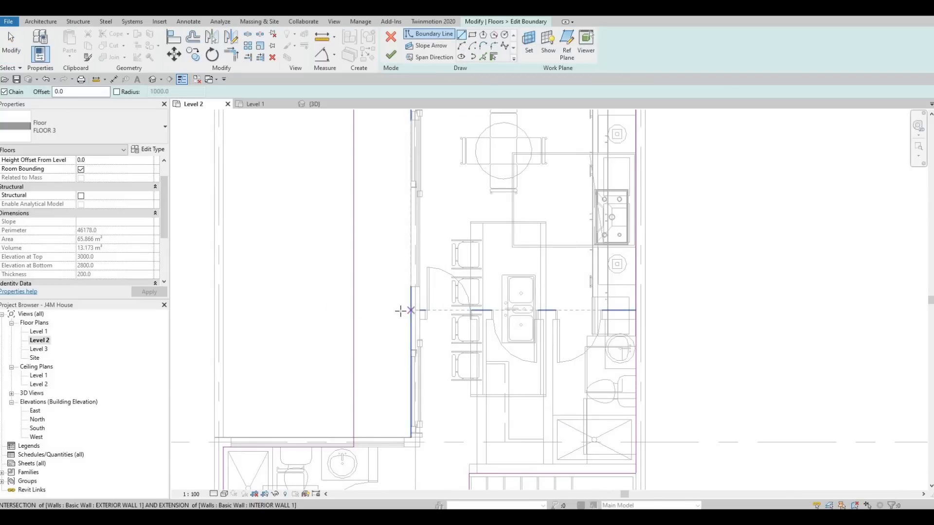
{"action": "left_click", "coordinate": [355, 310]}
{"action": "key", "text": "Escape"}
{"action": "key", "text": "Escape"}
{"action": "key", "text": "Escape"}
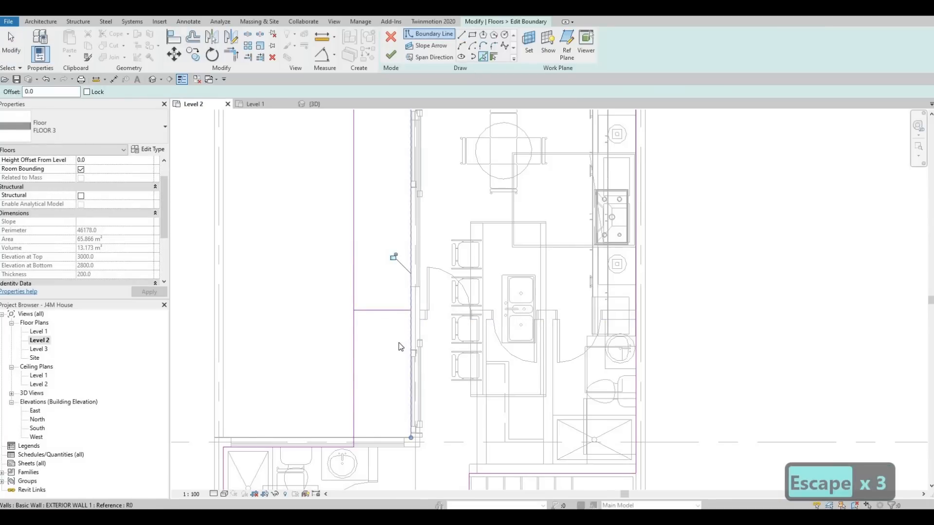
{"action": "key", "text": "Escape"}
{"action": "key", "text": "Escape"}
{"action": "key", "text": "Escape"}
Trim the new horizontal line with the balcony edge and the wall-side line to form a continuous floor outline.
{"action": "key", "text": "t"}
{"action": "key", "text": "r"}
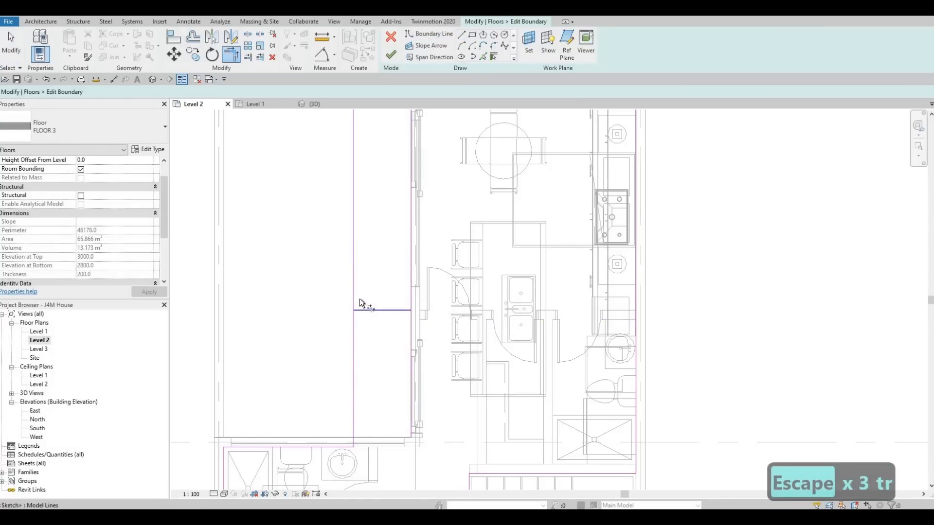
{"action": "left_click", "coordinate": [369, 310]}
{"action": "left_click", "coordinate": [353, 287]}
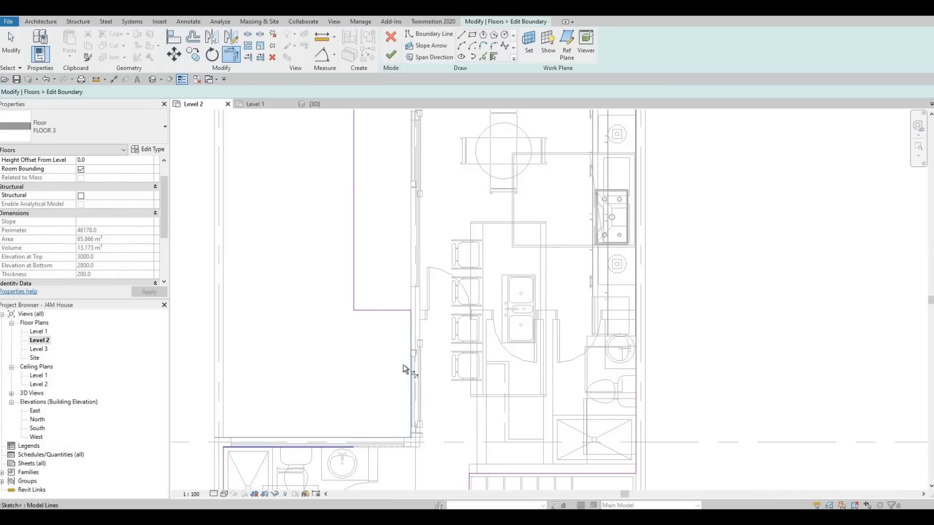
{"action": "key", "text": "Escape"}
{"action": "key", "text": "Escape"}
{"action": "key", "text": "Escape"}
{"action": "middle_click_drag", "start_coordinate": [444, 346], "coordinate": [401, 299]}
{"action": "scroll", "coordinate": [402, 364], "scroll_direction": "up", "scroll_amount": 1}
{"action": "key", "text": "Escape"}
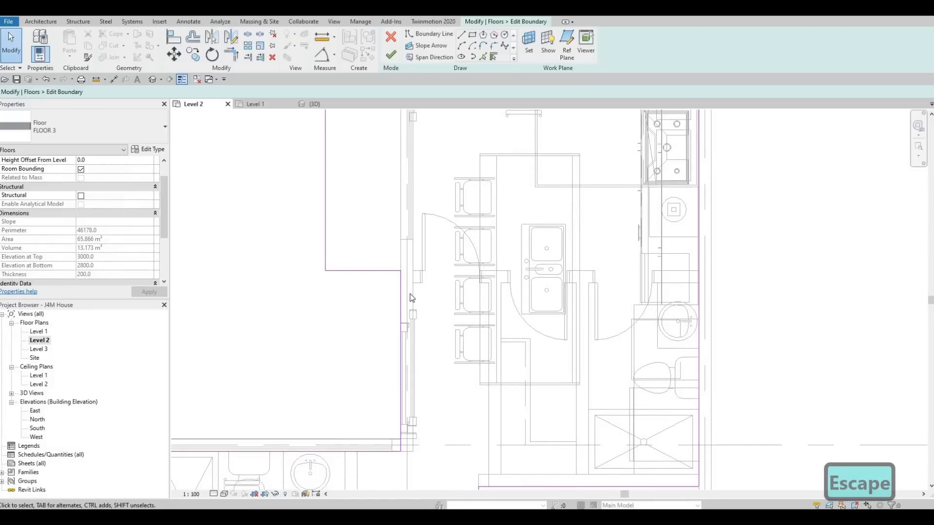
Align the wall-side boundary line below the balcony with the exterior wall's inner face and finish the floor boundary.
{"action": "middle_click_drag", "start_coordinate": [412, 298], "coordinate": [411, 287]}
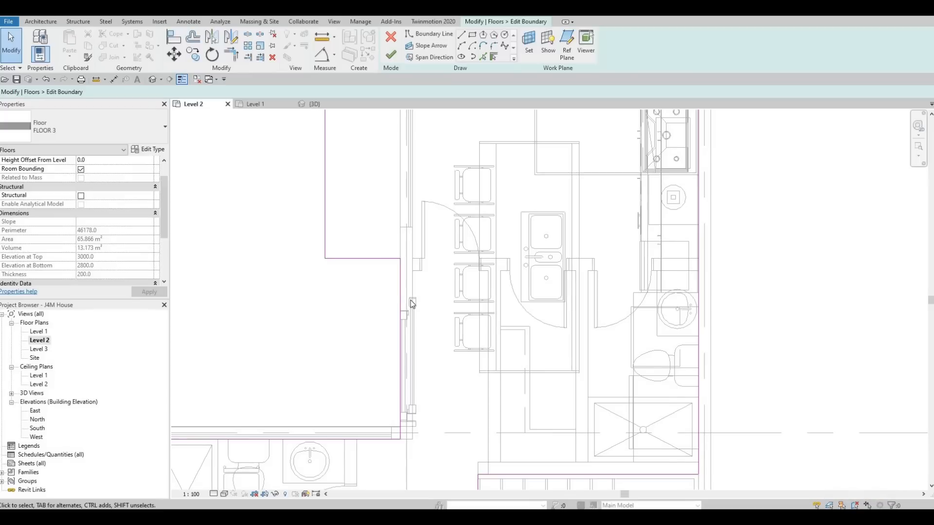
{"action": "key", "text": "a"}
{"action": "key", "text": "l"}
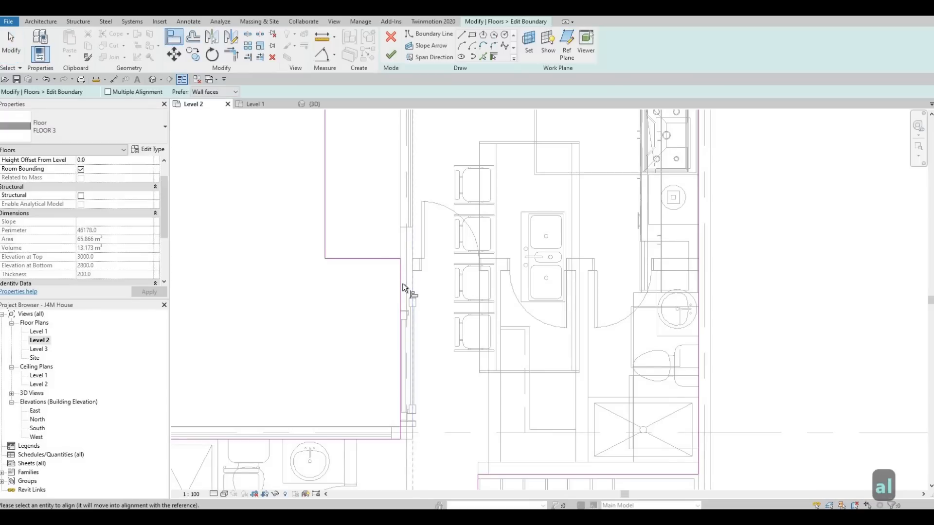
{"action": "key", "text": "Escape"}
{"action": "key", "text": "Escape"}
{"action": "middle_click_drag", "start_coordinate": [393, 326], "coordinate": [396, 343]}
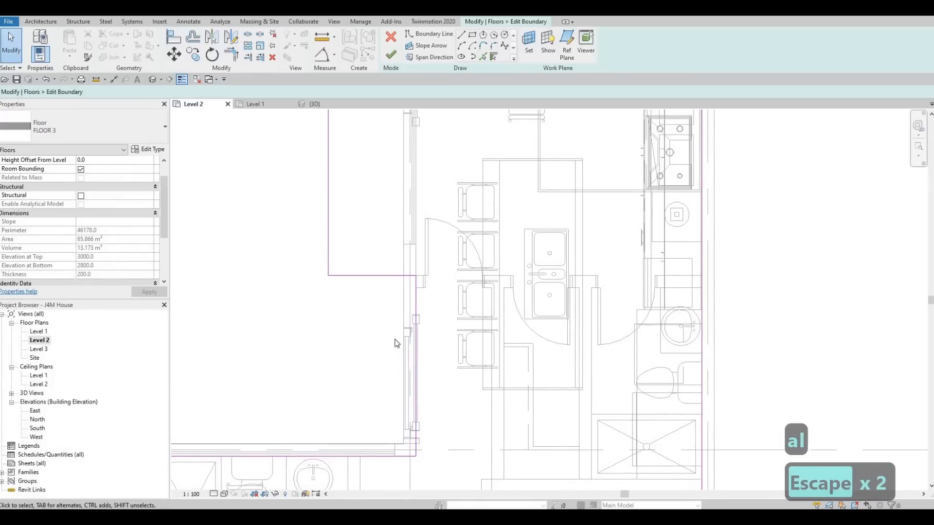
{"action": "scroll", "coordinate": [397, 317], "scroll_direction": "down", "scroll_amount": 1}
{"action": "middle_click_drag", "start_coordinate": [396, 284], "coordinate": [400, 303]}
{"action": "scroll", "coordinate": [421, 135], "scroll_direction": "down", "scroll_amount": 1}
{"action": "middle_click_drag", "start_coordinate": [421, 135], "coordinate": [416, 219]}
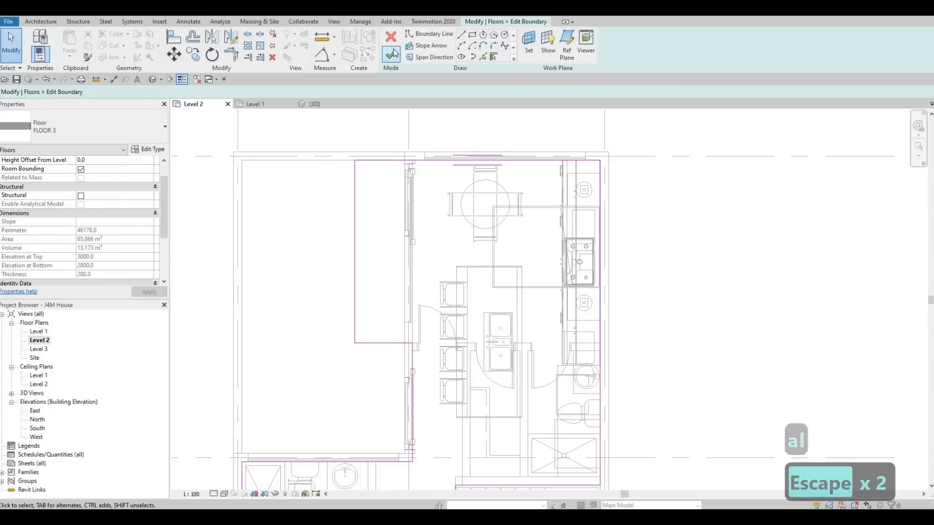
{"action": "left_click", "coordinate": [393, 54]}
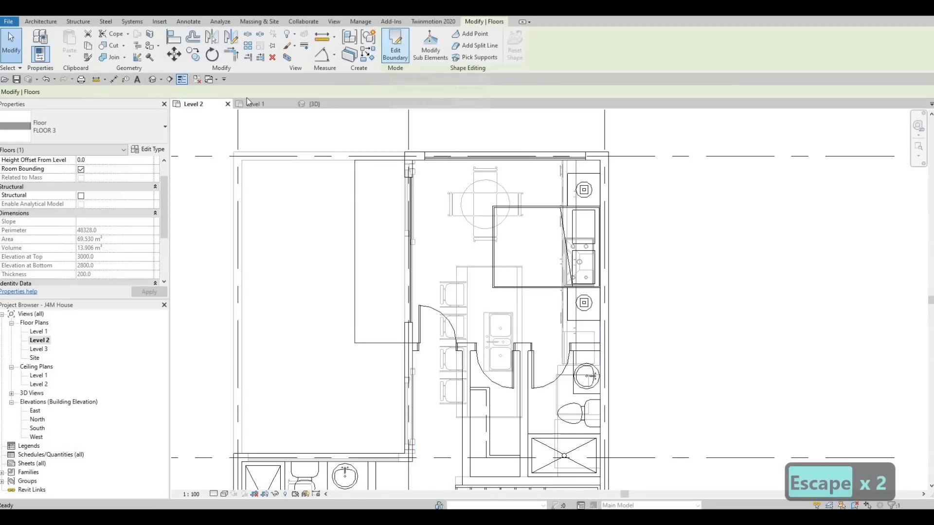
Switch to the 3D view and examine the rear bedroom balcony slab from above and below.
{"action": "left_click", "coordinate": [315, 104]}
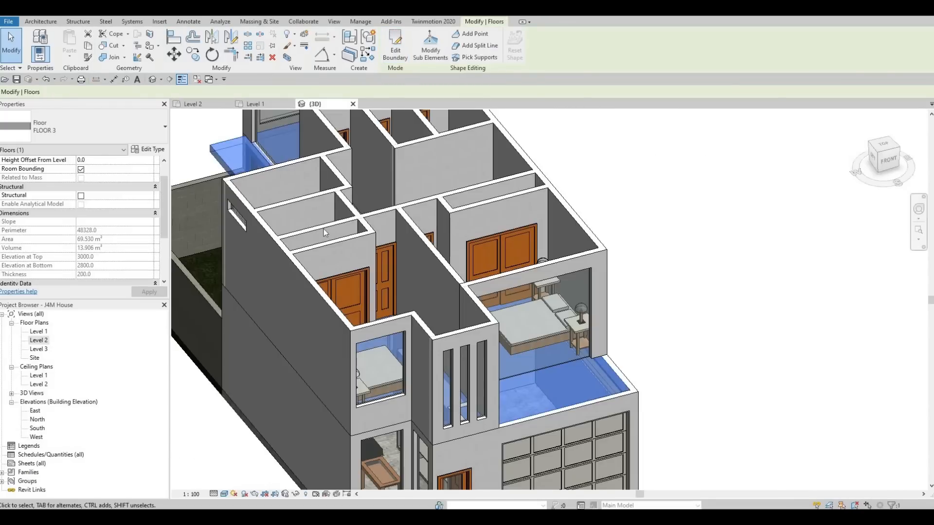
{"action": "key", "text": "Escape"}
{"action": "middle_click_drag", "start_coordinate": [426, 224], "coordinate": [470, 247], "text": "shift"}
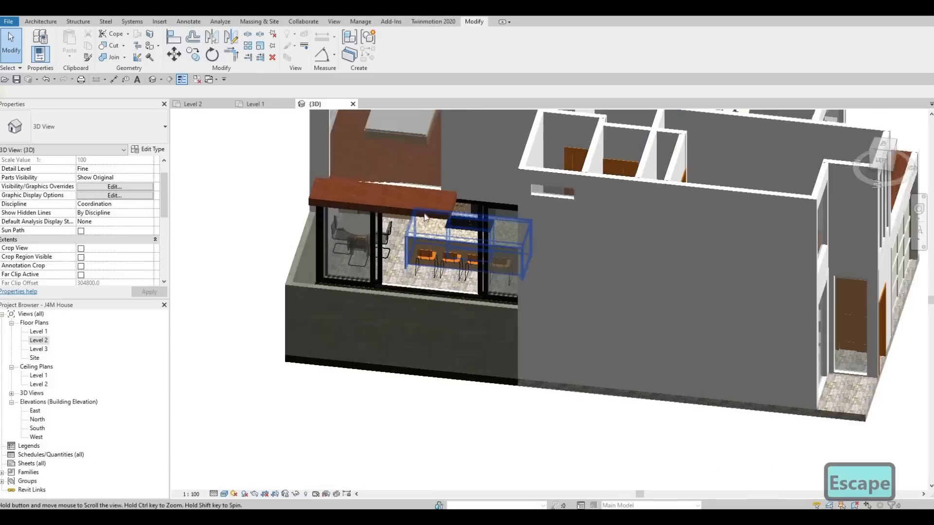
{"action": "scroll", "coordinate": [384, 205], "scroll_direction": "up", "scroll_amount": 4}
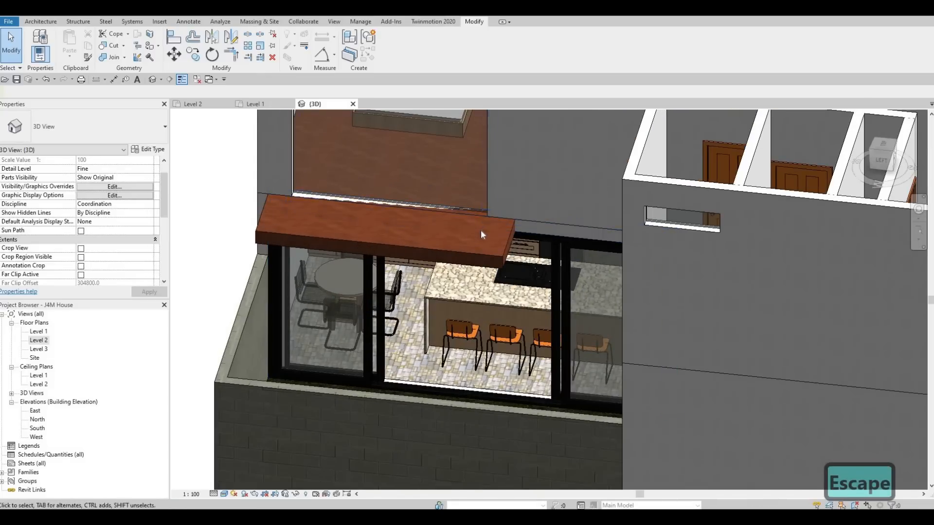
{"action": "middle_click_drag", "start_coordinate": [518, 192], "coordinate": [528, 210], "text": "shift"}
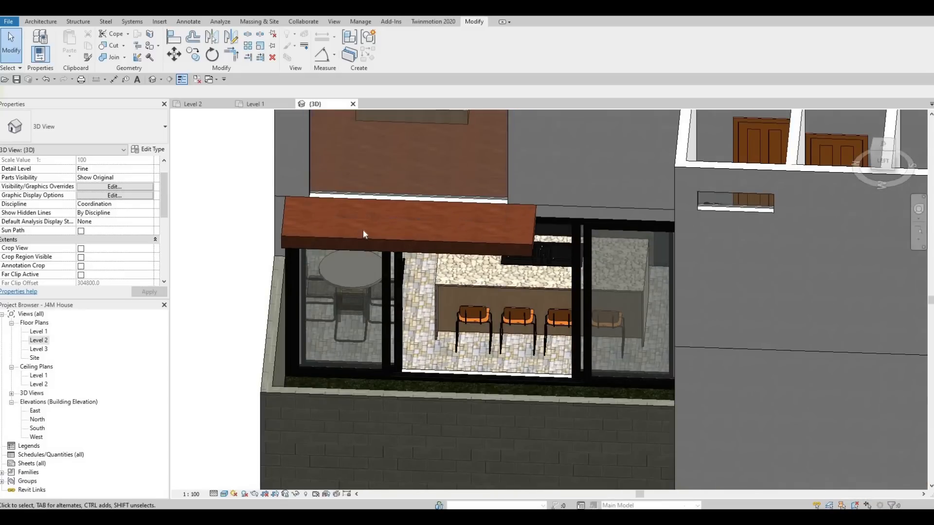
{"action": "middle_click_drag", "start_coordinate": [426, 127], "coordinate": [401, 218], "text": "shift"}
{"action": "scroll", "coordinate": [401, 218], "scroll_direction": "up", "scroll_amount": 3}
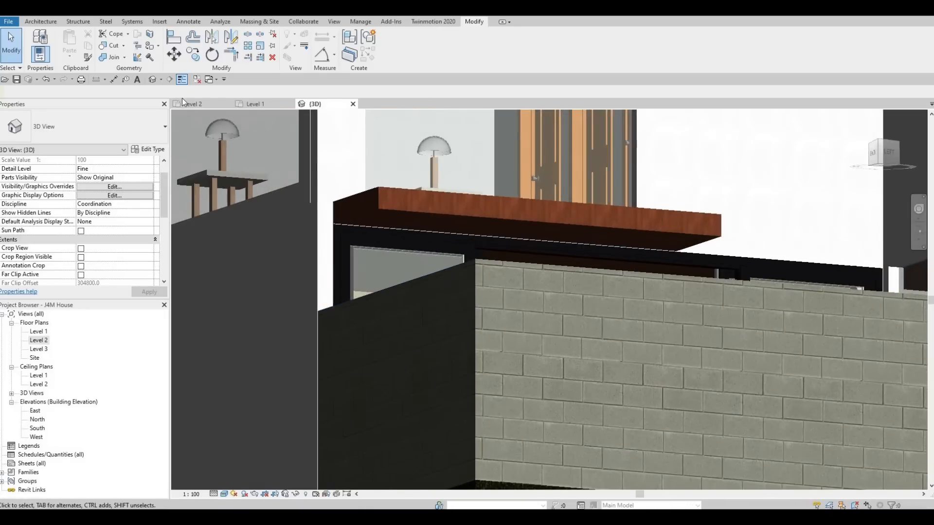
Paint the underside of the rear balcony slab with the Laminate, Linen, Matte material.
{"action": "left_click", "coordinate": [153, 45]}
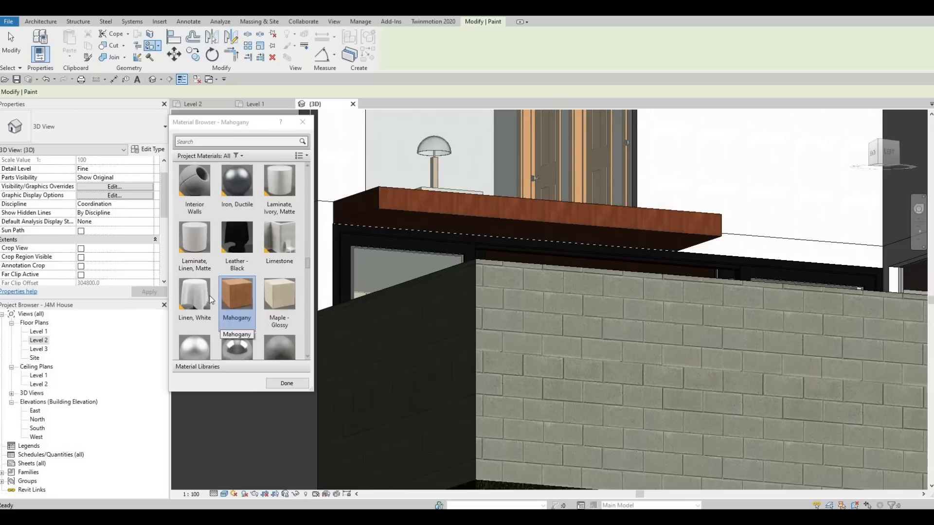
{"action": "left_click", "coordinate": [199, 245]}
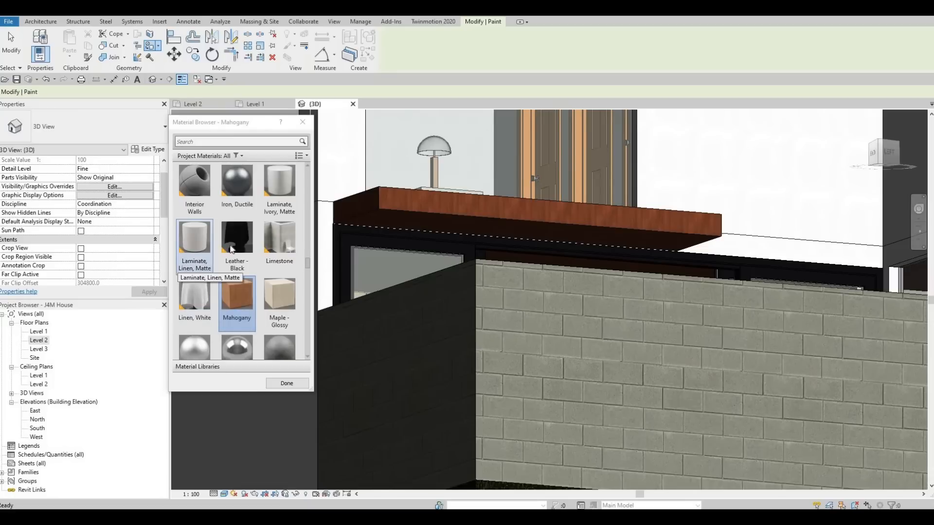
{"action": "left_click", "coordinate": [430, 218]}
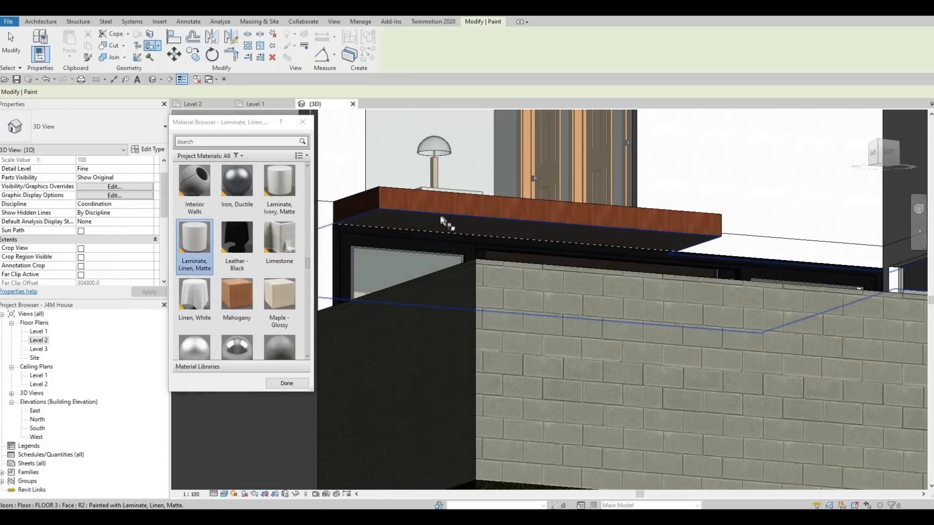
{"action": "middle_click_drag", "start_coordinate": [442, 221], "coordinate": [363, 230], "text": "shift"}
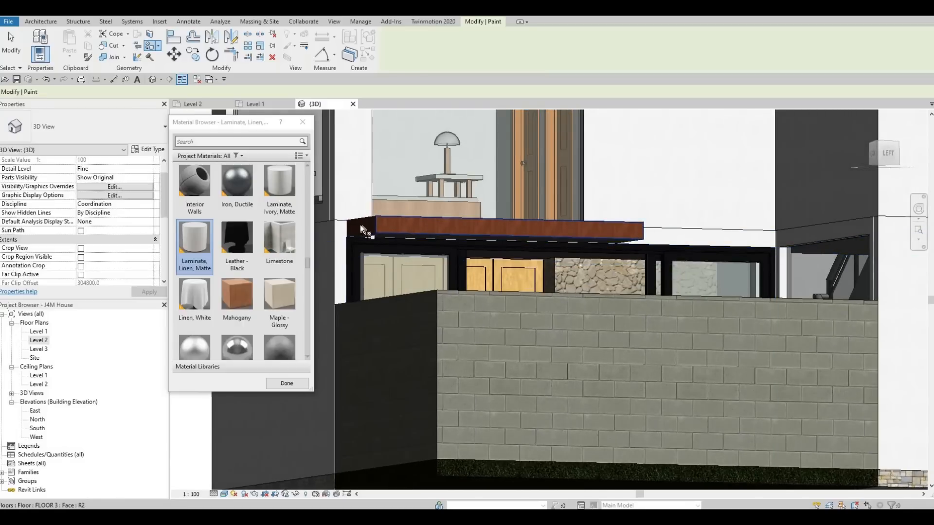
{"action": "left_click", "coordinate": [363, 229]}
{"action": "middle_click_drag", "start_coordinate": [388, 277], "coordinate": [427, 278], "text": "shift"}
{"action": "scroll", "coordinate": [428, 260], "scroll_direction": "down", "scroll_amount": 10}
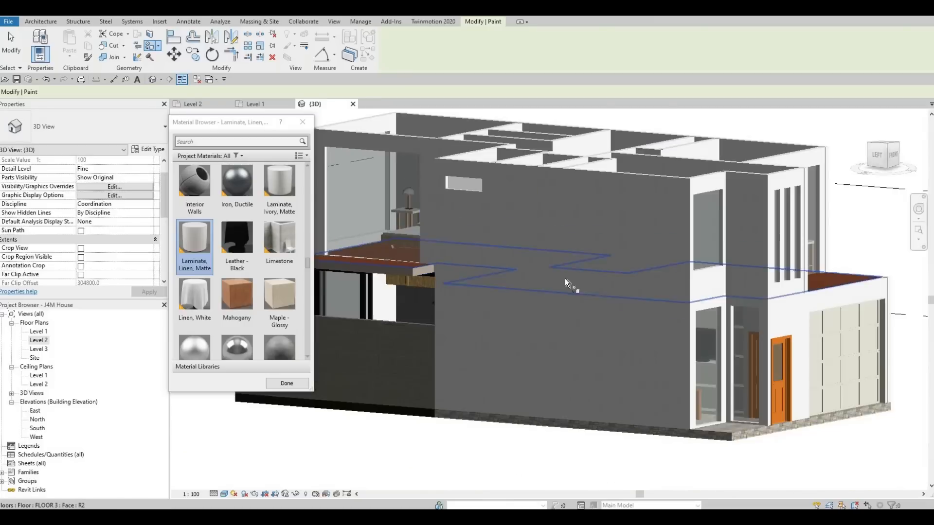
{"action": "middle_click_drag", "start_coordinate": [521, 307], "coordinate": [674, 339], "text": "shift"}
{"action": "key", "text": "Escape"}
{"action": "key", "text": "Escape"}
{"action": "key", "text": "Escape"}
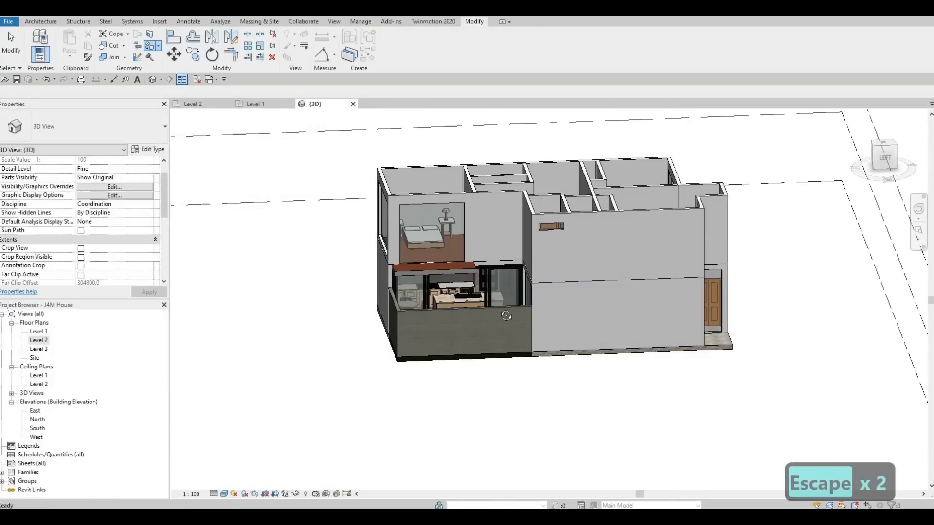
Examine the whole upper floor in 3D, including the bedrooms, the rear balcony and the area over the garage.
{"action": "mouse_move", "coordinate": [465, 292]}
{"action": "middle_mouse_down", "text": "shift"}
{"action": "mouse_move", "coordinate": [475, 363]}
{"action": "mouse_move", "coordinate": [355, 338]}
{"action": "mouse_move", "coordinate": [267, 254]}
{"action": "mouse_move", "coordinate": [288, 246]}
{"action": "middle_mouse_up", "text": "shift"}
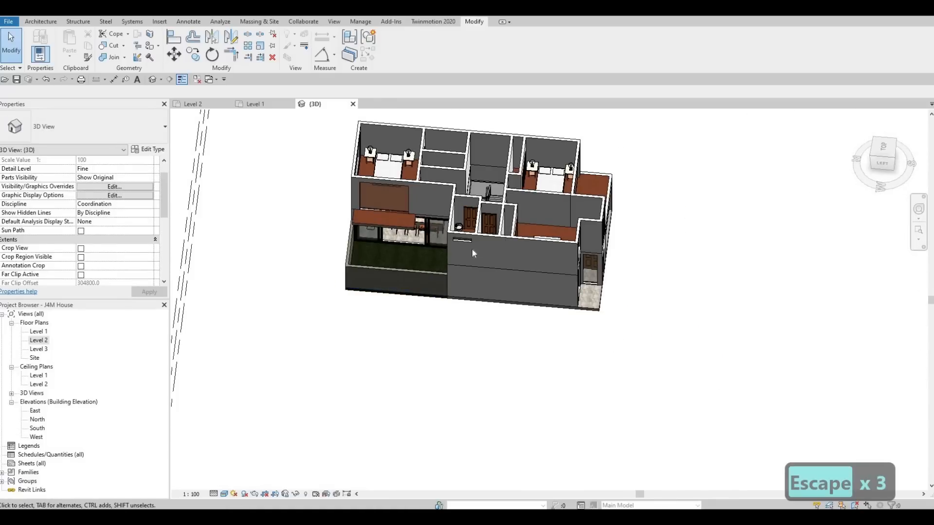
{"action": "scroll", "coordinate": [535, 233], "scroll_direction": "up", "scroll_amount": 6}
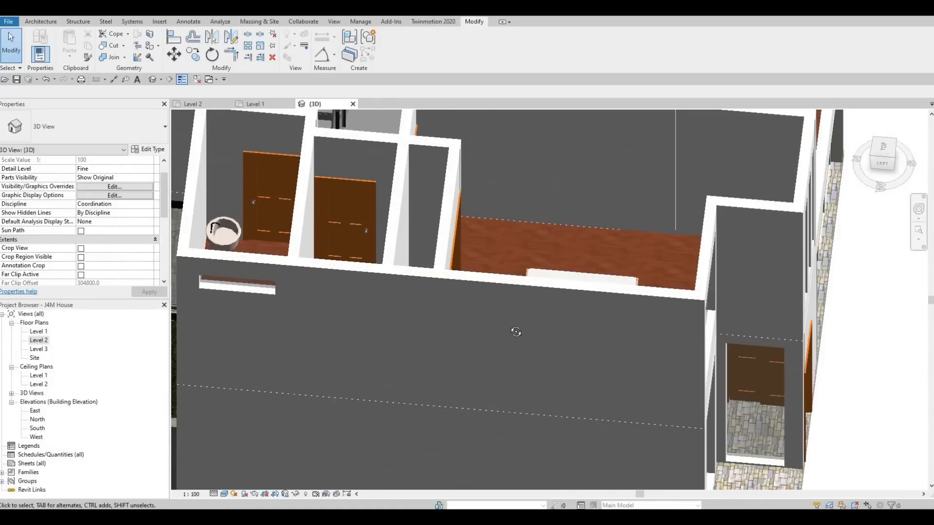
{"action": "middle_click_drag", "start_coordinate": [516, 332], "coordinate": [470, 272], "text": "shift"}
{"action": "middle_click_drag", "start_coordinate": [471, 272], "coordinate": [638, 222]}
{"action": "scroll", "coordinate": [483, 264], "scroll_direction": "down", "scroll_amount": 3}
{"action": "scroll", "coordinate": [488, 241], "scroll_direction": "down", "scroll_amount": 1}
{"action": "middle_click_drag", "start_coordinate": [574, 316], "coordinate": [414, 274], "text": "shift"}
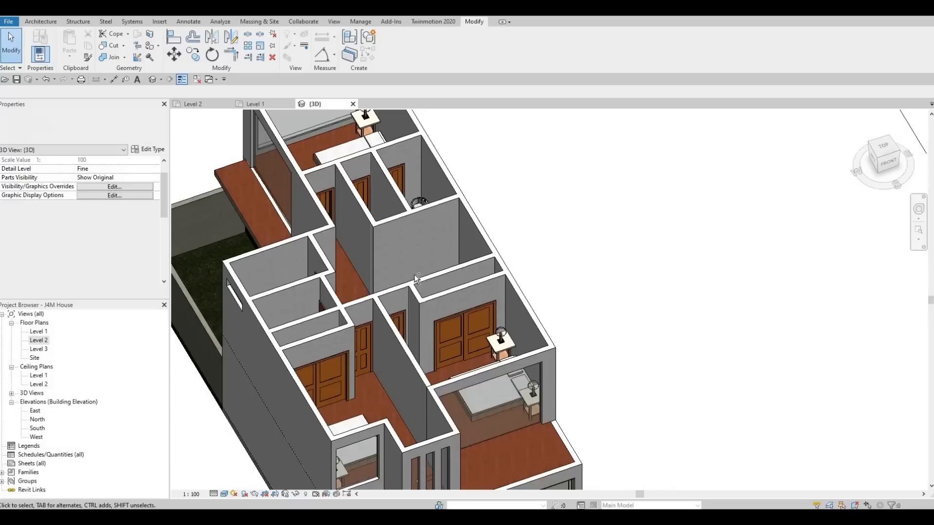
{"action": "scroll", "coordinate": [416, 278], "scroll_direction": "up", "scroll_amount": 8}
{"action": "middle_click_drag", "start_coordinate": [431, 308], "coordinate": [419, 293], "text": "shift"}
{"action": "scroll", "coordinate": [461, 290], "scroll_direction": "down", "scroll_amount": 7}
{"action": "middle_click_drag", "start_coordinate": [382, 256], "coordinate": [481, 253]}
{"action": "scroll", "coordinate": [482, 253], "scroll_direction": "down", "scroll_amount": 1}
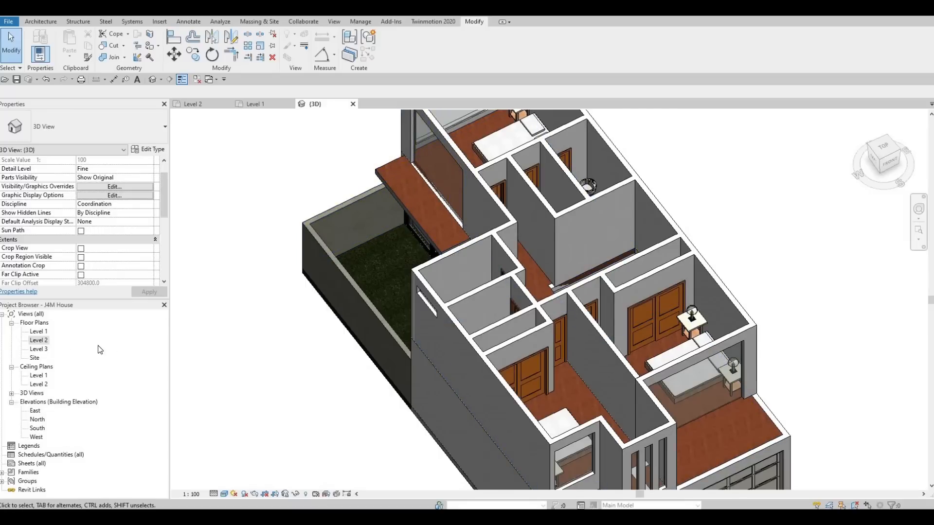
In the Level 2 plan, split the floor's face at the rear balcony with a line along the exterior wall's outer face to the balcony's edge.
{"action": "double_click", "coordinate": [39, 341]}
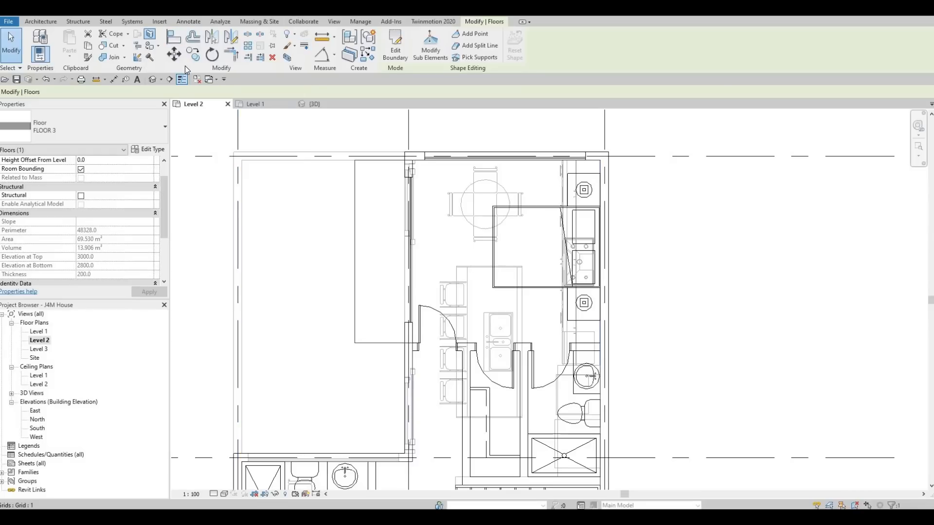
{"action": "key", "text": "Escape"}
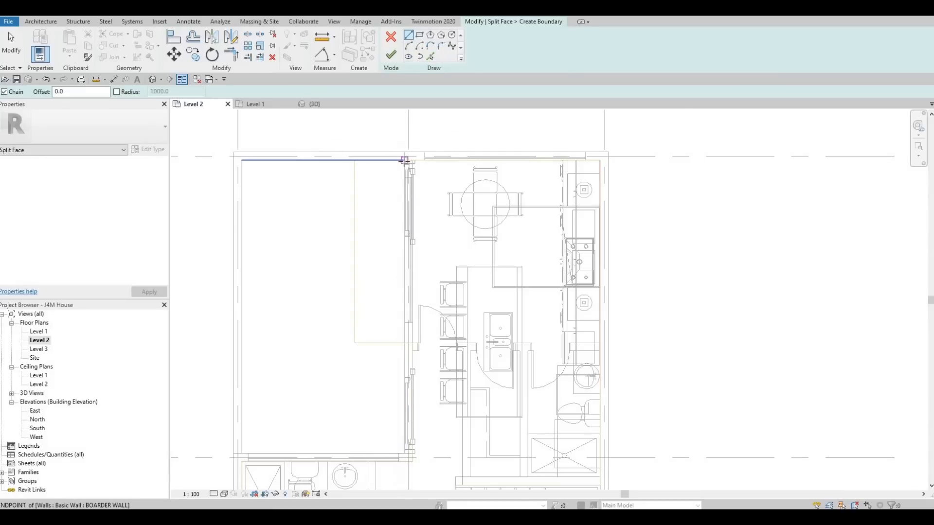
{"action": "left_click", "coordinate": [406, 156]}
{"action": "key", "text": "Escape"}
{"action": "scroll", "coordinate": [403, 165], "scroll_direction": "up", "scroll_amount": 5}
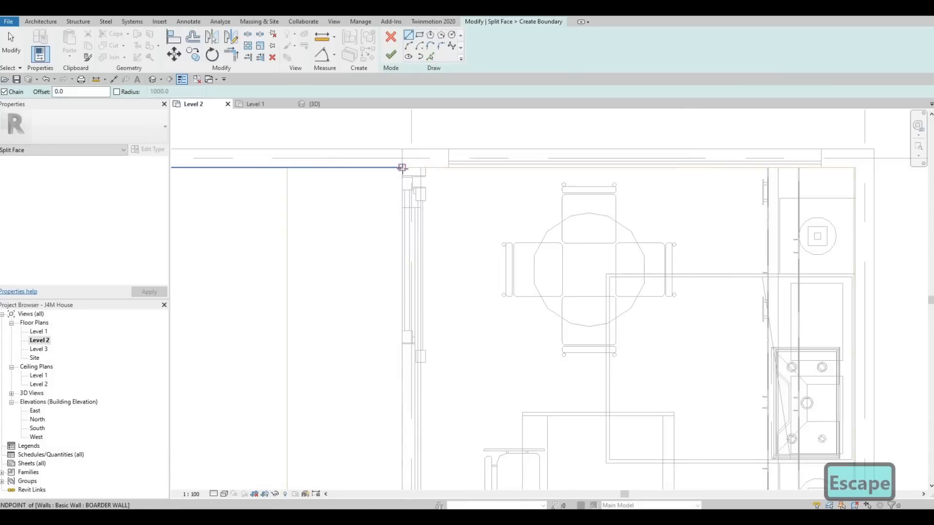
{"action": "left_click", "coordinate": [403, 169]}
{"action": "middle_click_drag", "start_coordinate": [408, 333], "coordinate": [409, 156]}
{"action": "scroll", "coordinate": [410, 155], "scroll_direction": "down", "scroll_amount": 1}
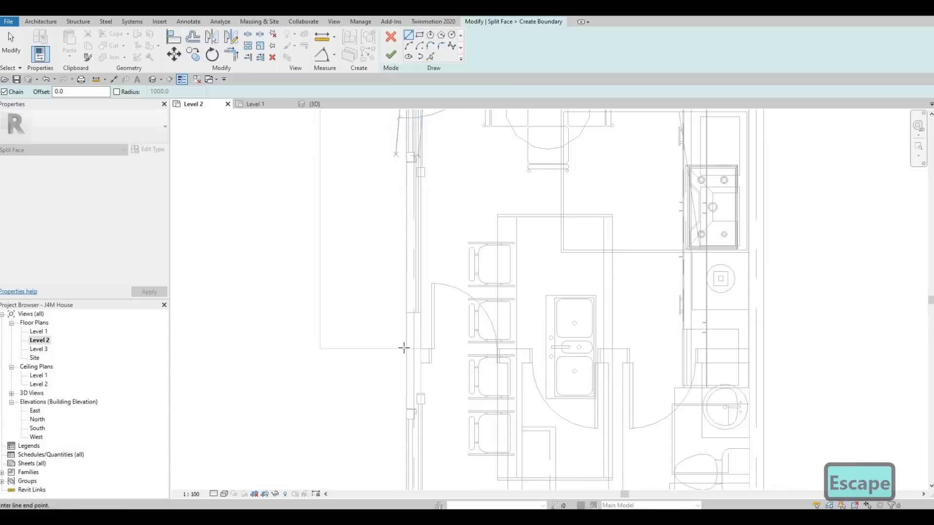
{"action": "key", "text": "Escape"}
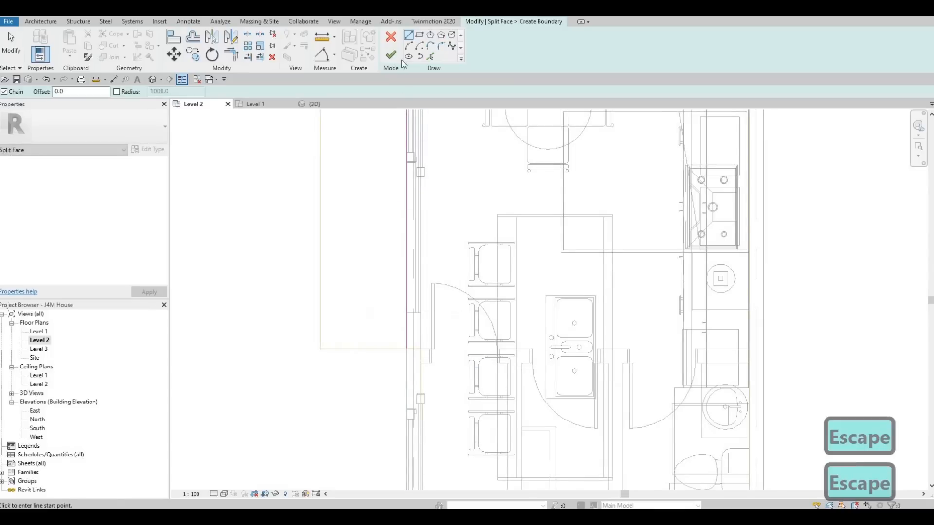
{"action": "key", "text": "Escape"}
{"action": "scroll", "coordinate": [341, 146], "scroll_direction": "down", "scroll_amount": 5}
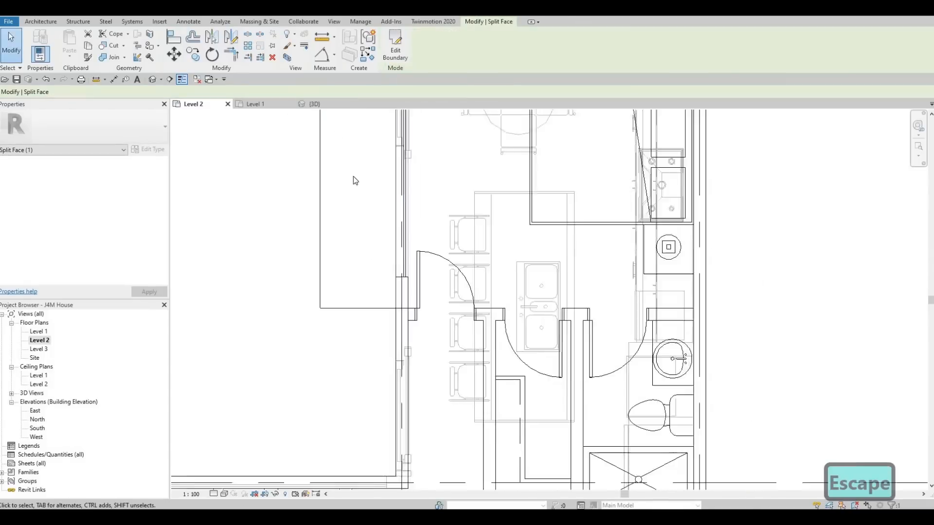
Start a second split of the floor's face and draw the garage balcony's side line, about 1604 mm long, up to the bedroom wall.
{"action": "middle_click_drag", "start_coordinate": [381, 242], "coordinate": [377, 143]}
{"action": "scroll", "coordinate": [376, 143], "scroll_direction": "down", "scroll_amount": 1}
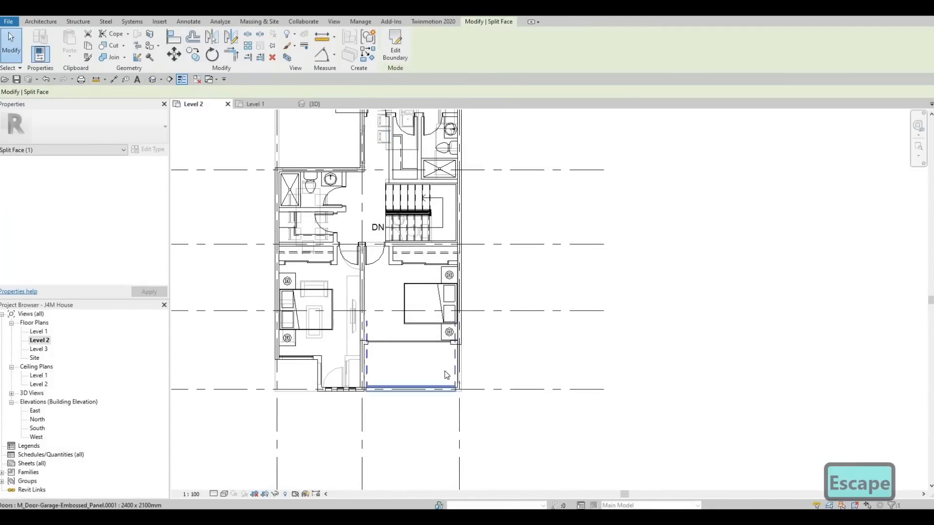
{"action": "middle_click_drag", "start_coordinate": [344, 186], "coordinate": [341, 229]}
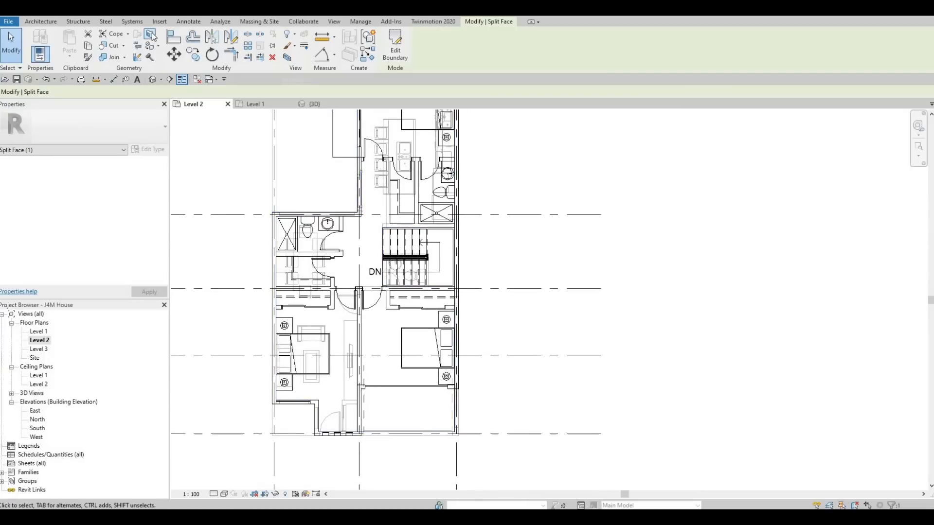
{"action": "key", "text": "Escape"}
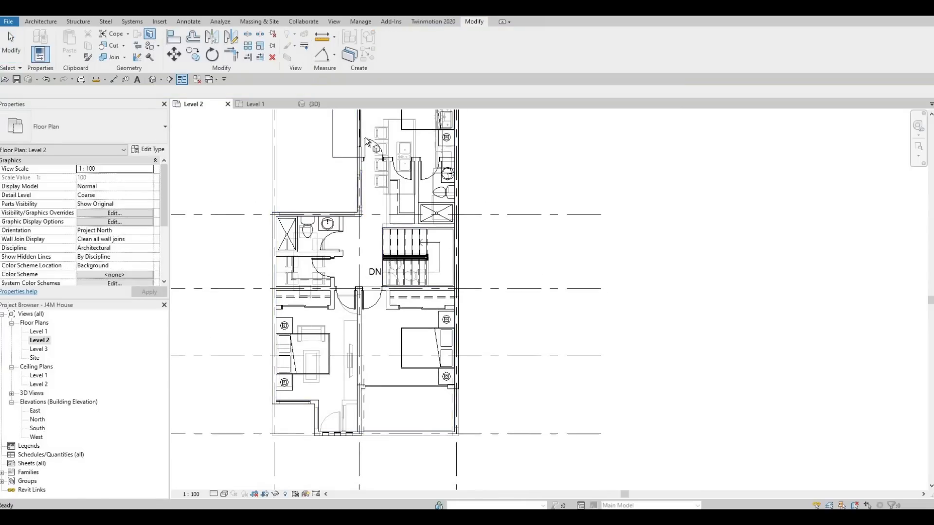
{"action": "middle_click_drag", "start_coordinate": [376, 188], "coordinate": [376, 265]}
{"action": "scroll", "coordinate": [376, 195], "scroll_direction": "down", "scroll_amount": 1}
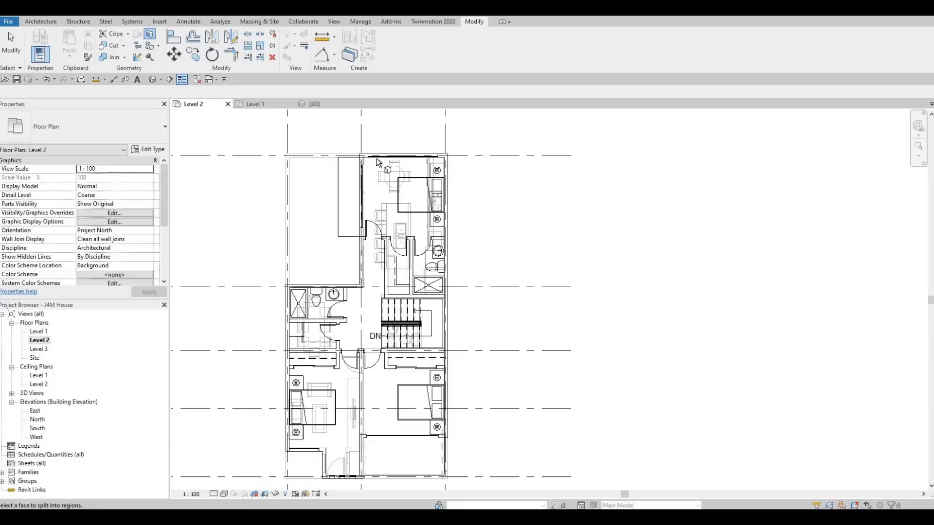
{"action": "left_click", "coordinate": [376, 159]}
{"action": "middle_click_drag", "start_coordinate": [376, 310], "coordinate": [371, 213]}
{"action": "scroll", "coordinate": [370, 214], "scroll_direction": "down", "scroll_amount": 1}
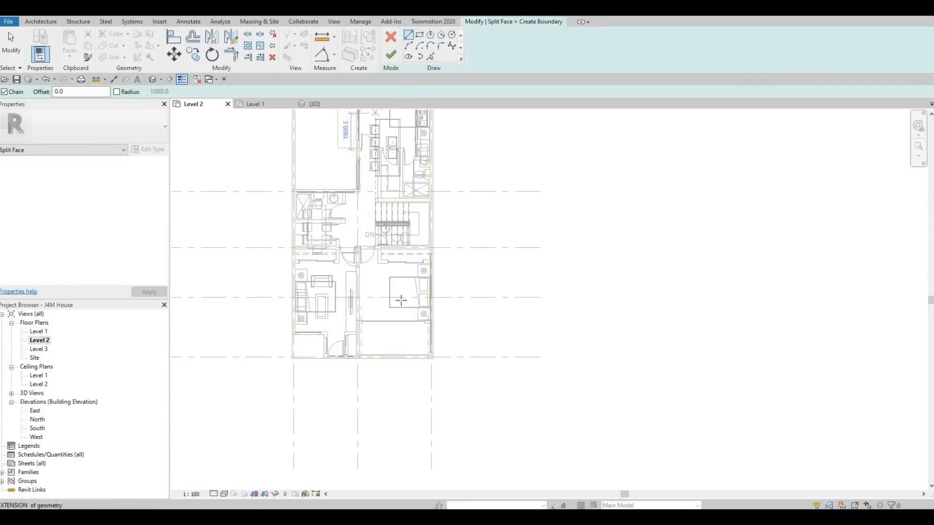
{"action": "scroll", "coordinate": [362, 351], "scroll_direction": "up", "scroll_amount": 5}
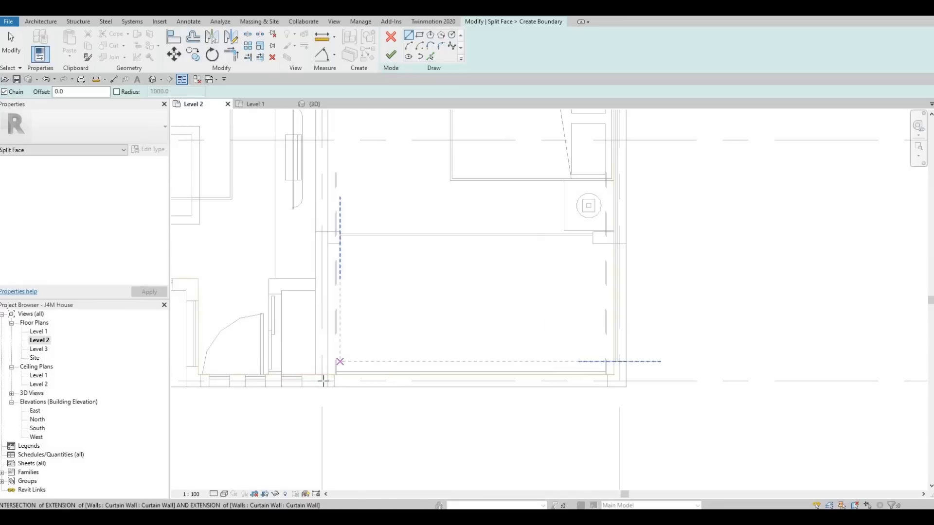
{"action": "scroll", "coordinate": [323, 381], "scroll_direction": "up", "scroll_amount": 3}
{"action": "left_click", "coordinate": [326, 382]}
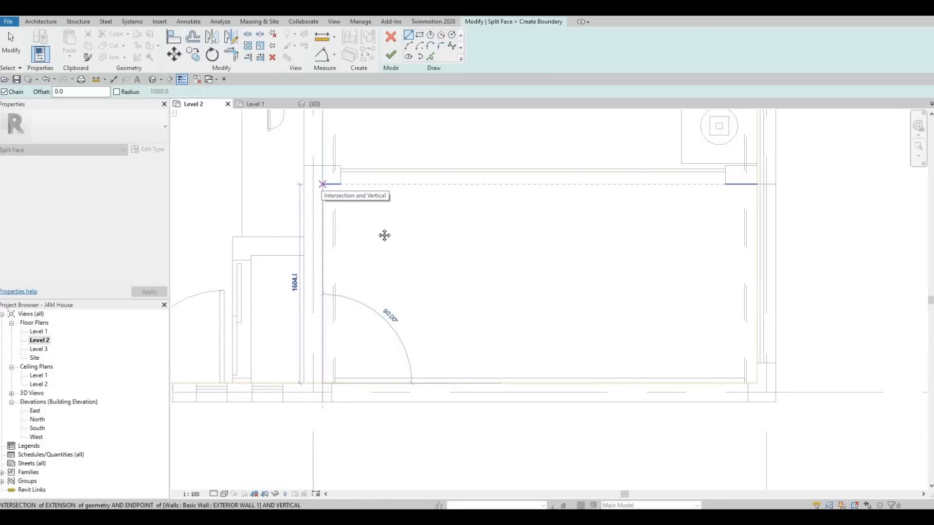
{"action": "left_click", "coordinate": [322, 184]}
Draw the line across the garage balcony along the bedroom wall's outer face to the opposite exterior wall and finish the split.
{"action": "scroll", "coordinate": [528, 230], "scroll_direction": "down", "scroll_amount": 1}
{"action": "middle_click_drag", "start_coordinate": [529, 230], "coordinate": [440, 260]}
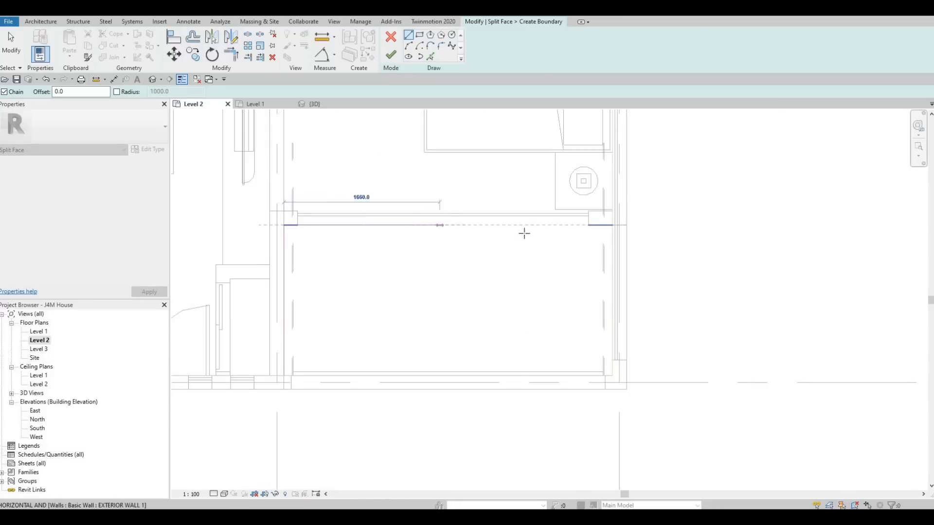
{"action": "left_click", "coordinate": [615, 225]}
{"action": "scroll", "coordinate": [515, 234], "scroll_direction": "down", "scroll_amount": 2}
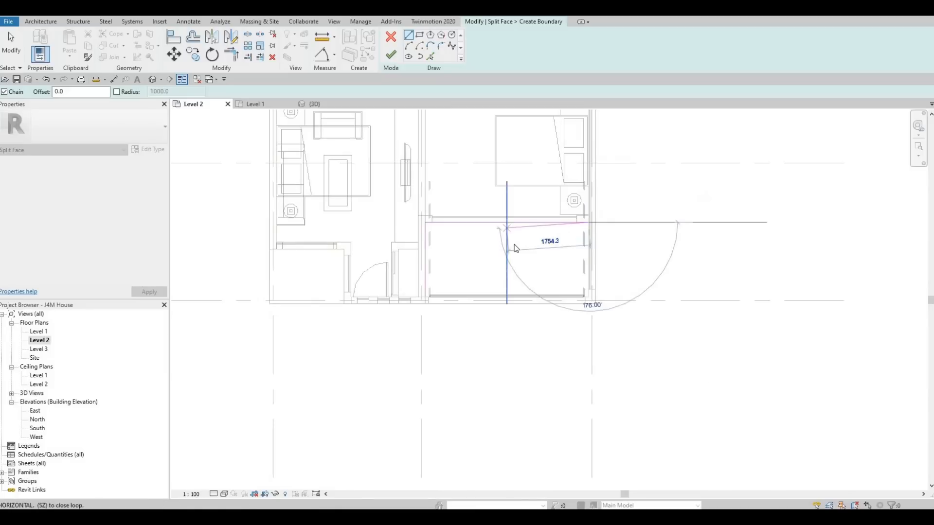
{"action": "key", "text": "Escape"}
{"action": "key", "text": "Escape"}
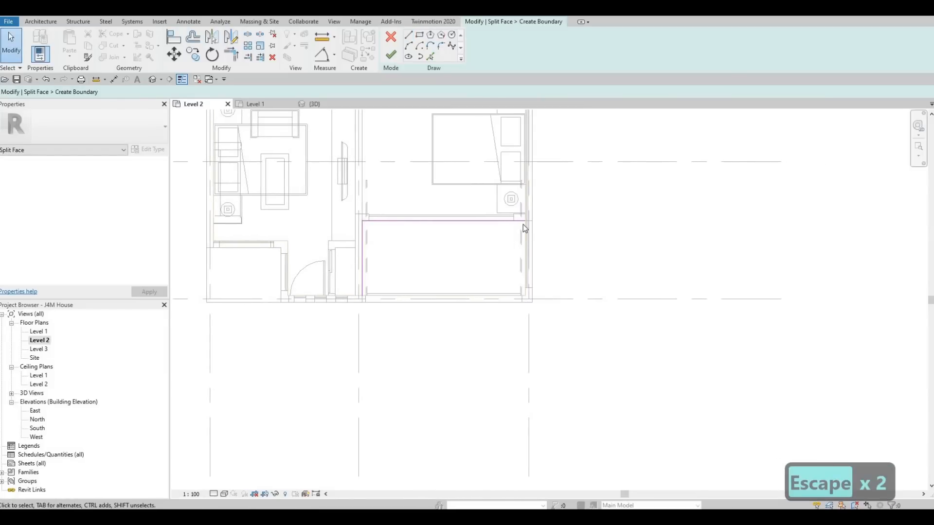
{"action": "scroll", "coordinate": [523, 224], "scroll_direction": "up", "scroll_amount": 4}
{"action": "scroll", "coordinate": [508, 219], "scroll_direction": "down", "scroll_amount": 4}
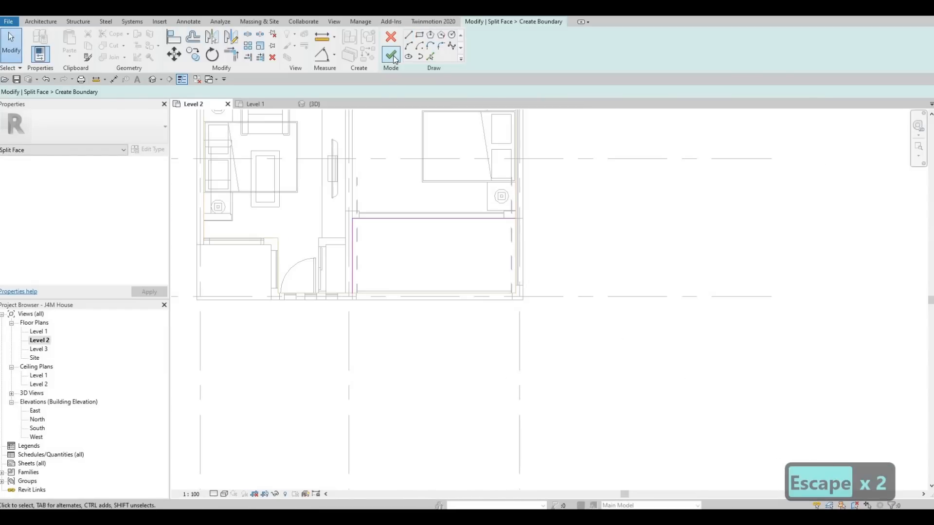
{"action": "left_click", "coordinate": [393, 55]}
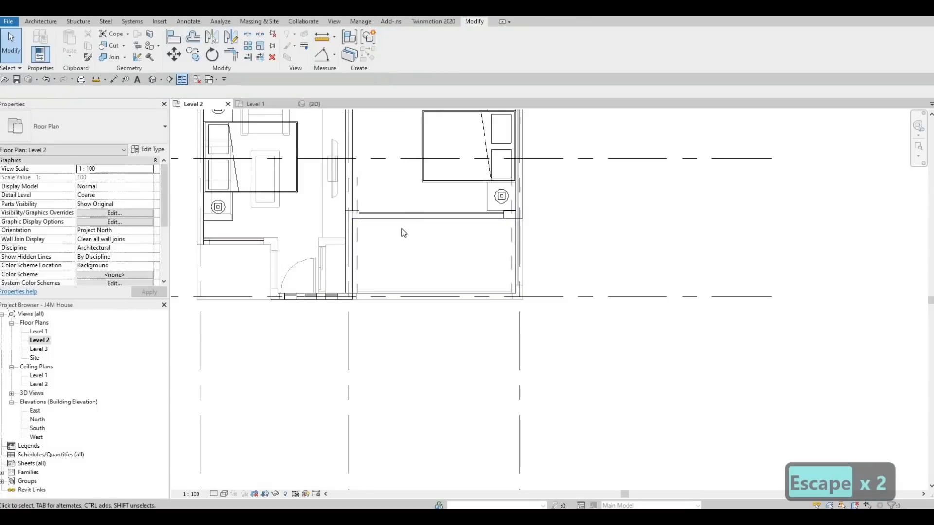
In the 3D view, paint the split floor faces of the rear balcony and the garage balcony with the Concrete, Precast material.
{"action": "scroll", "coordinate": [486, 350], "scroll_direction": "down", "scroll_amount": 2}
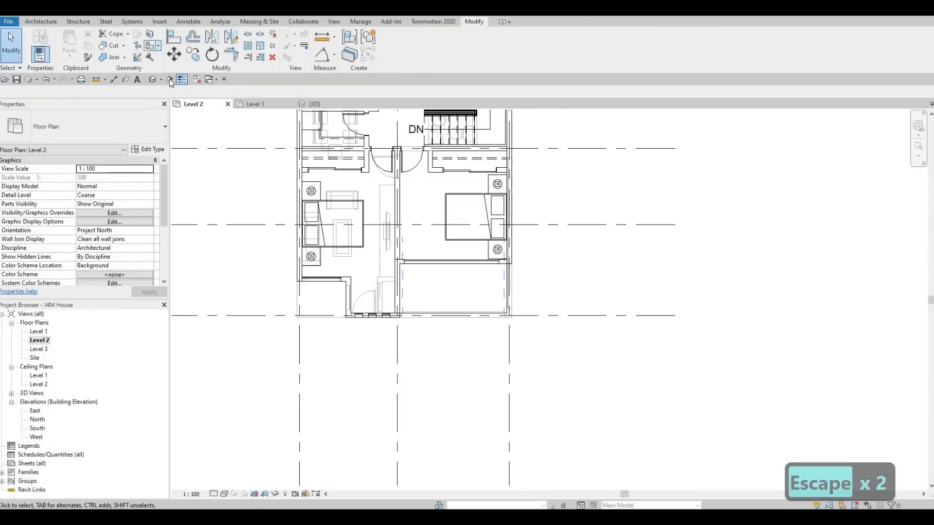
{"action": "middle_click_drag", "start_coordinate": [438, 214], "coordinate": [379, 121]}
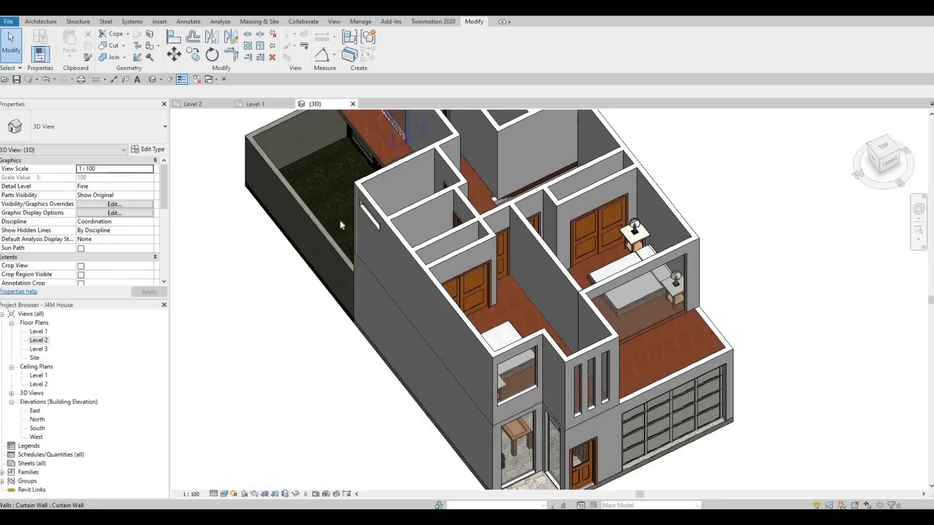
{"action": "middle_click_drag", "start_coordinate": [305, 118], "coordinate": [286, 191]}
{"action": "scroll", "coordinate": [287, 191], "scroll_direction": "down", "scroll_amount": 1}
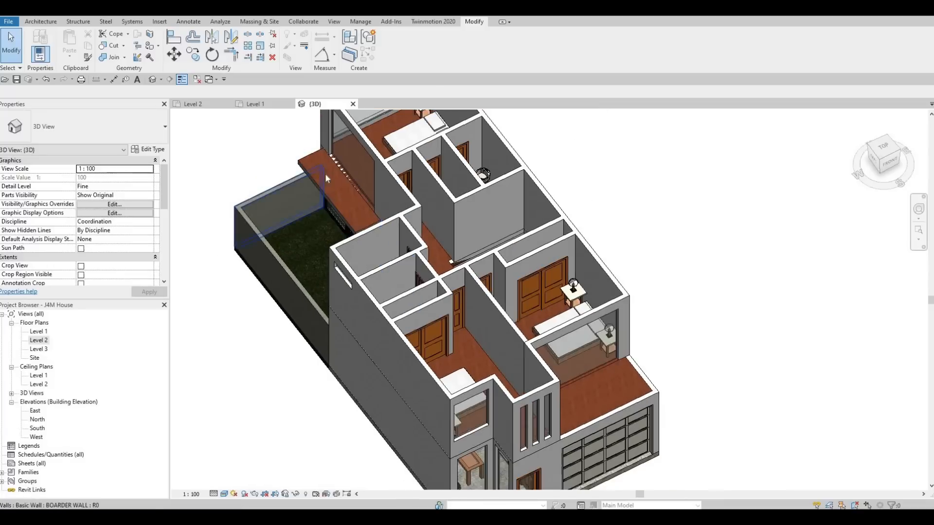
{"action": "left_click", "coordinate": [150, 47]}
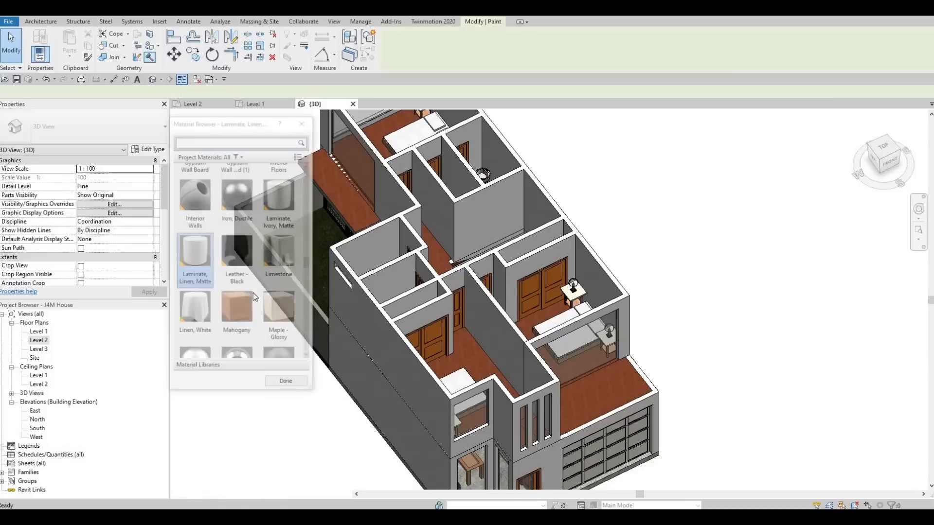
{"action": "scroll", "coordinate": [275, 296], "scroll_direction": "down", "scroll_amount": 5}
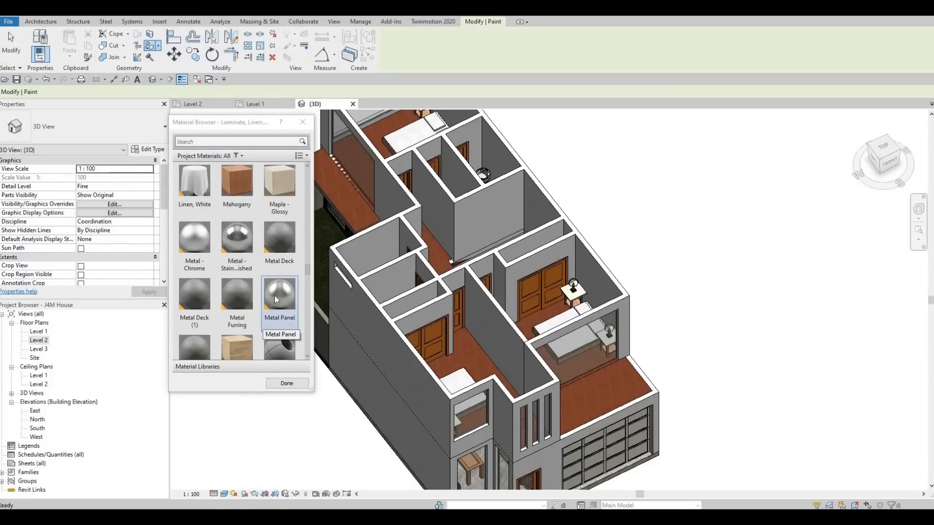
{"action": "scroll", "coordinate": [275, 298], "scroll_direction": "up", "scroll_amount": 5}
{"action": "scroll", "coordinate": [275, 297], "scroll_direction": "down", "scroll_amount": 3}
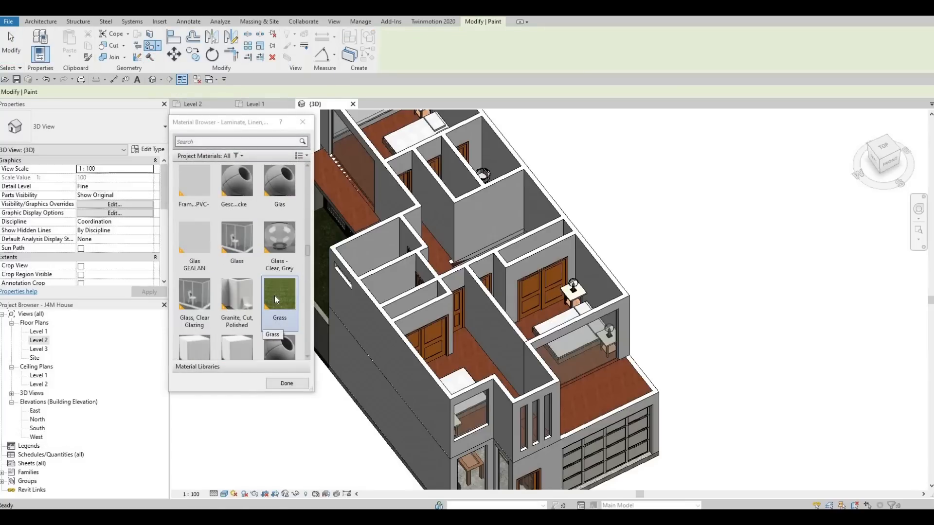
{"action": "scroll", "coordinate": [274, 295], "scroll_direction": "up", "scroll_amount": 8}
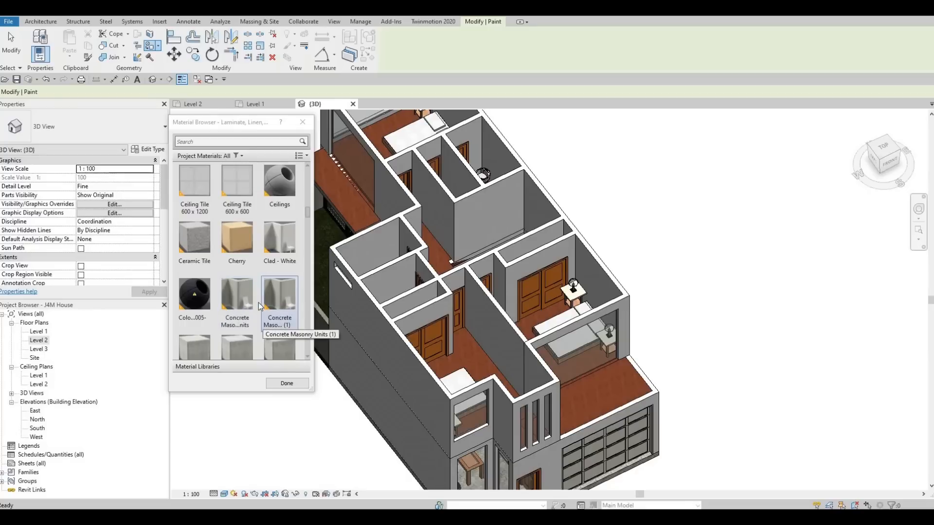
{"action": "scroll", "coordinate": [273, 253], "scroll_direction": "down", "scroll_amount": 3}
{"action": "left_click", "coordinate": [284, 180]}
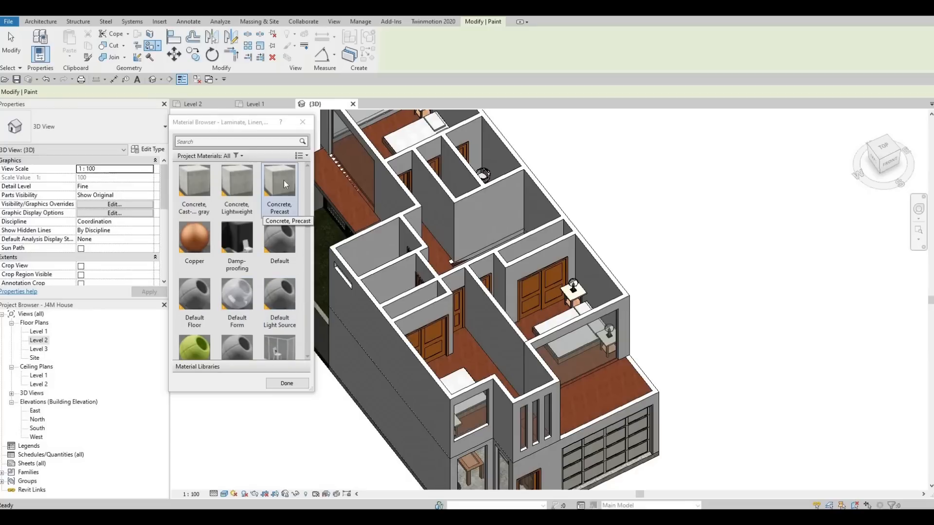
{"action": "left_click", "coordinate": [350, 192]}
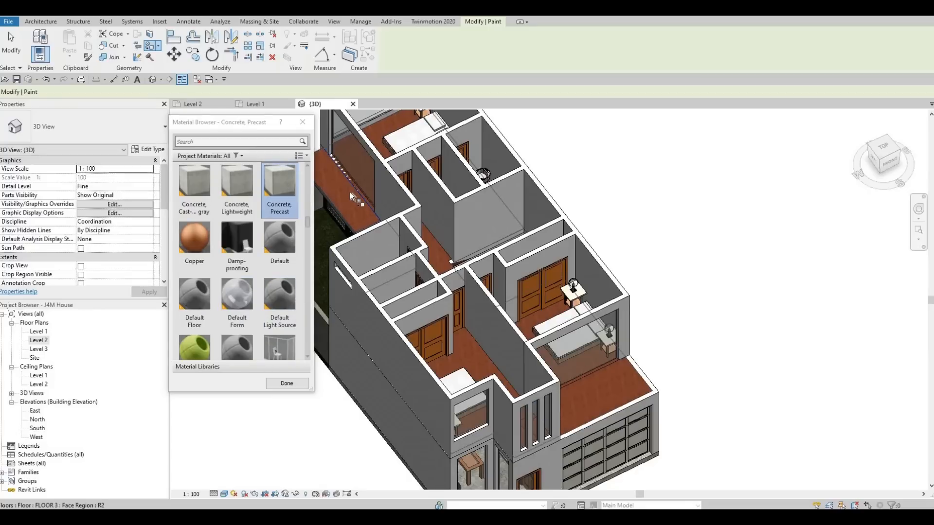
{"action": "left_click", "coordinate": [573, 390]}
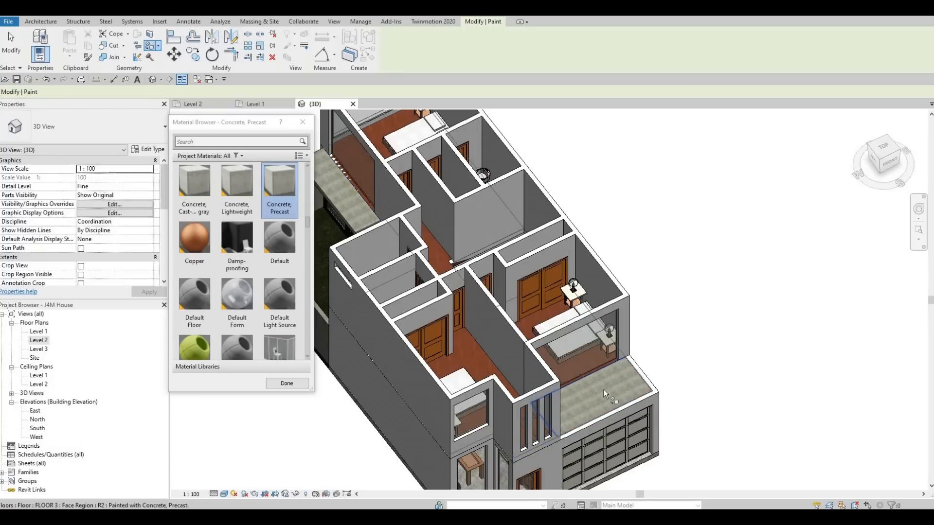
{"action": "left_click", "coordinate": [302, 123]}
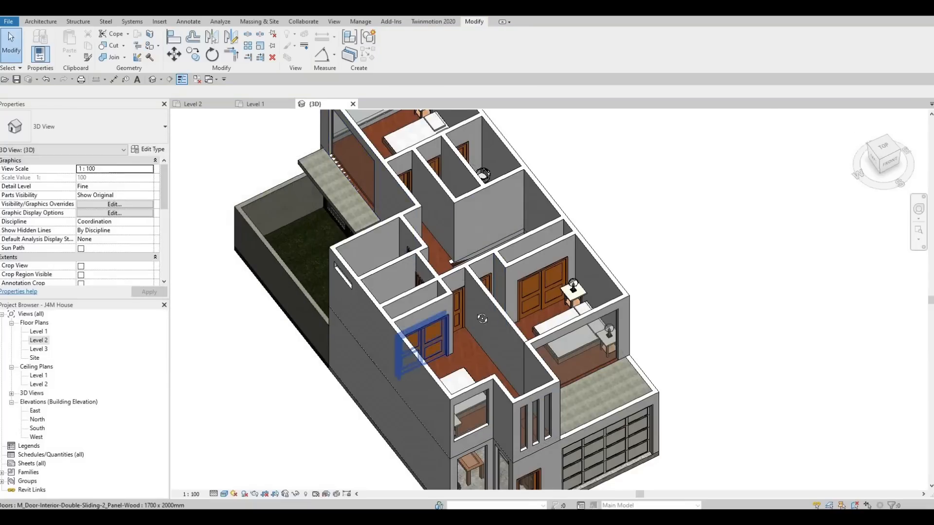
{"action": "middle_click_drag", "start_coordinate": [482, 319], "coordinate": [445, 387], "text": "shift"}
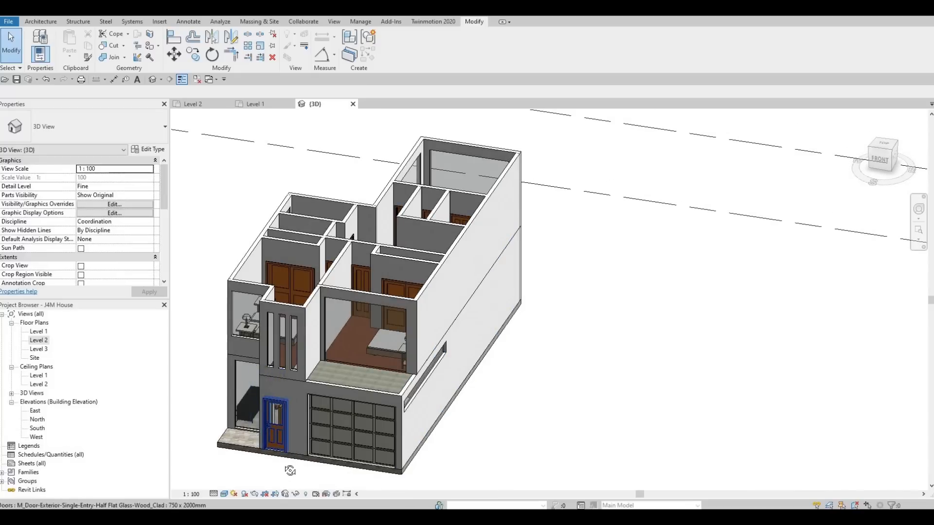
{"action": "middle_click_drag", "start_coordinate": [316, 448], "coordinate": [403, 455], "text": "shift"}
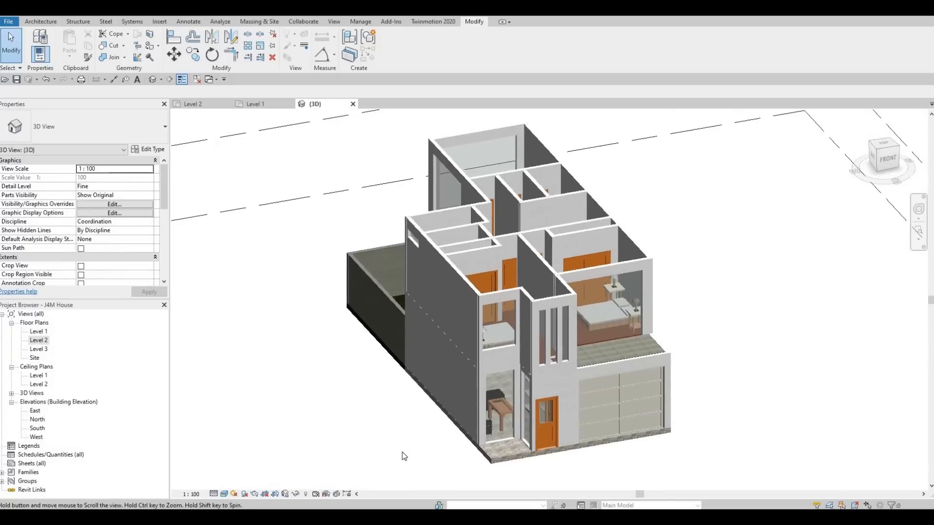